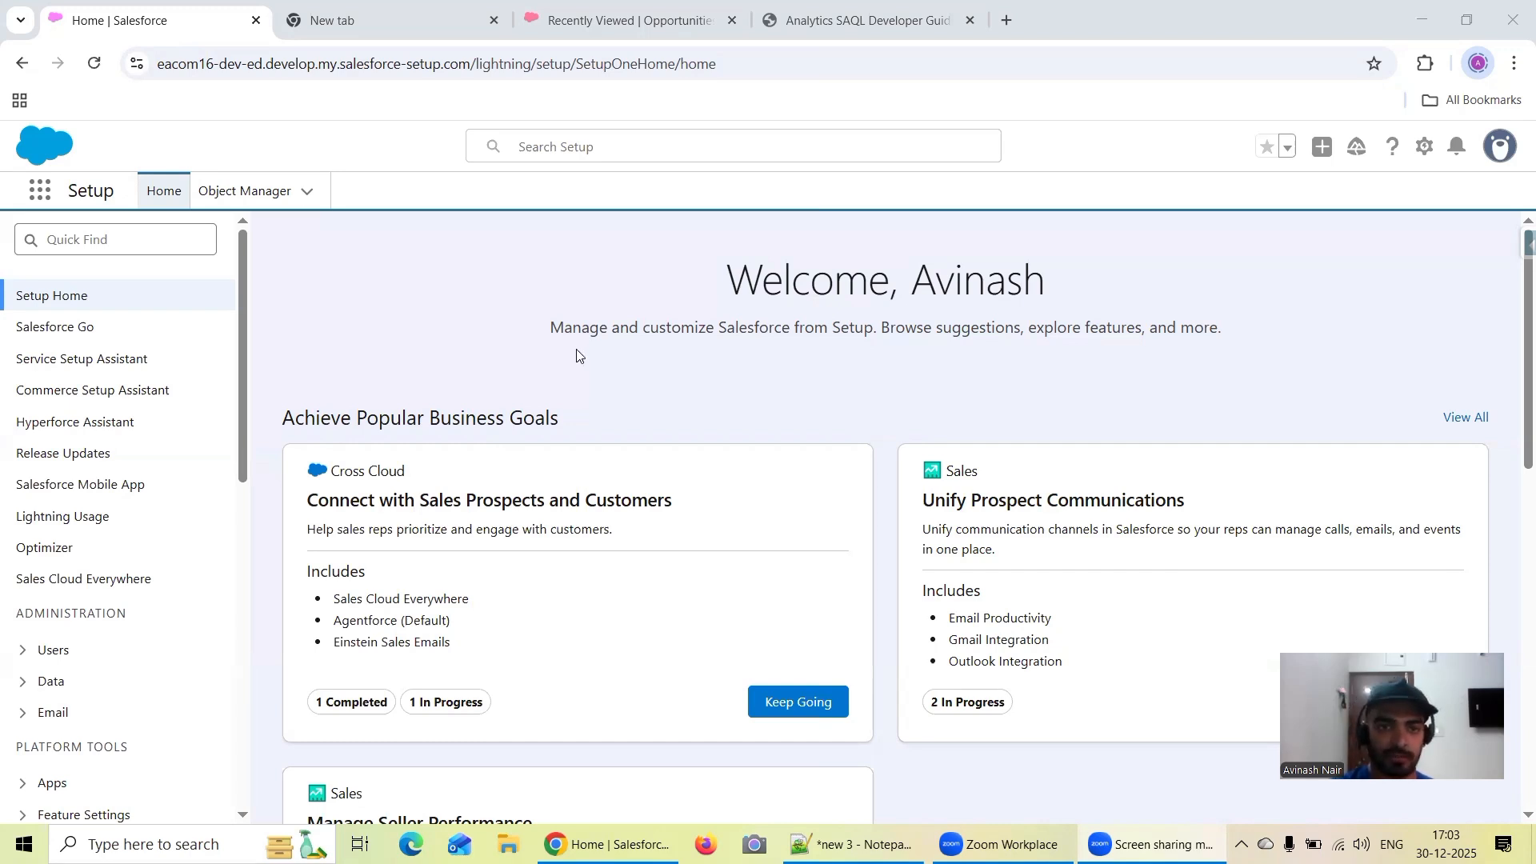
# Launch Analytics Studio in its own browser tab, and return to the Salesforce Setup home
pyautogui.click(39, 190)
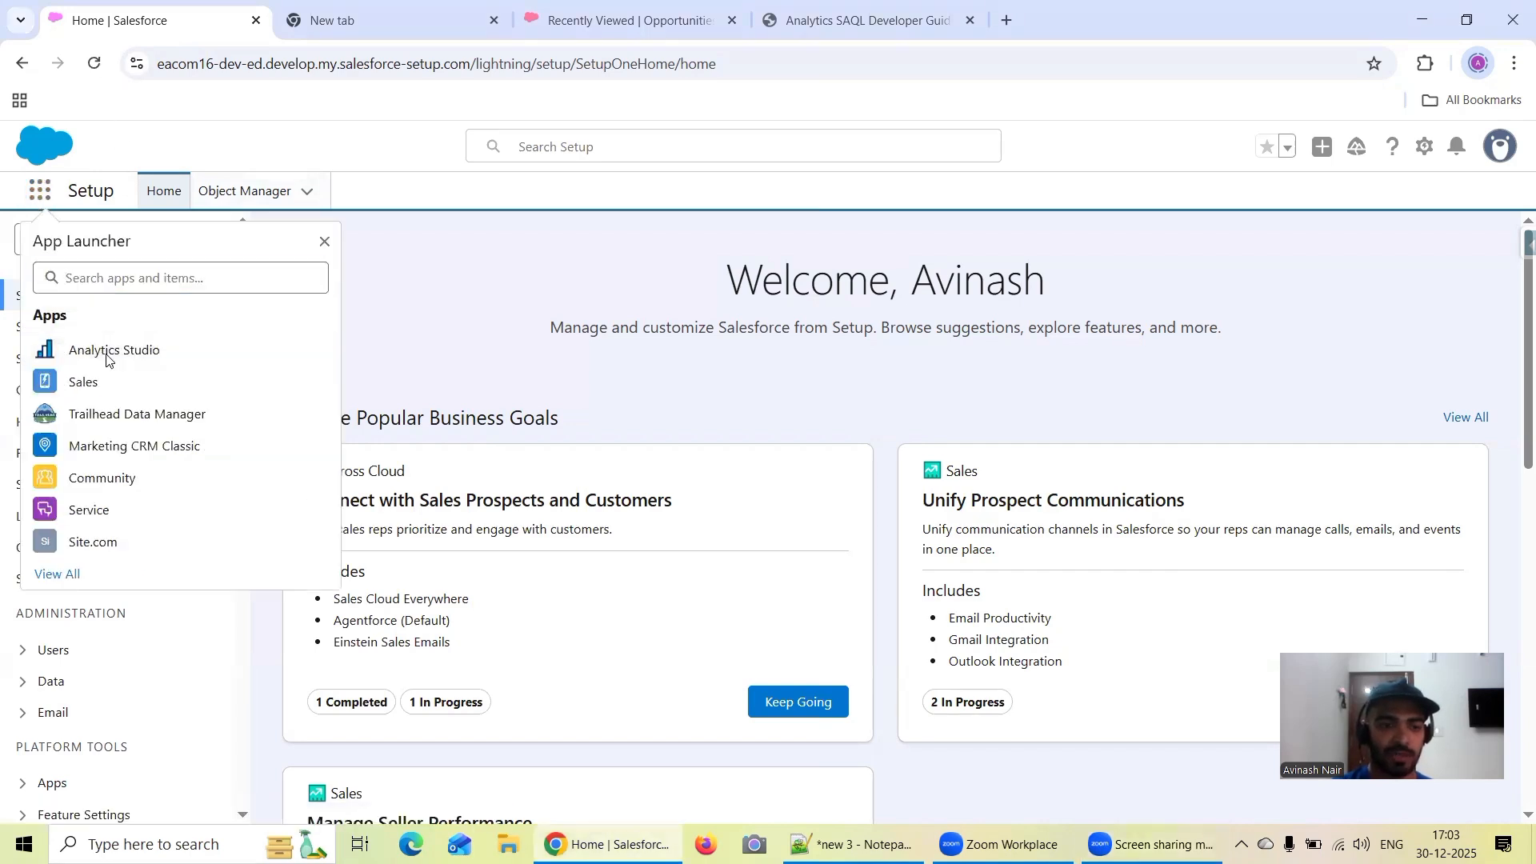
pyautogui.click(105, 350)
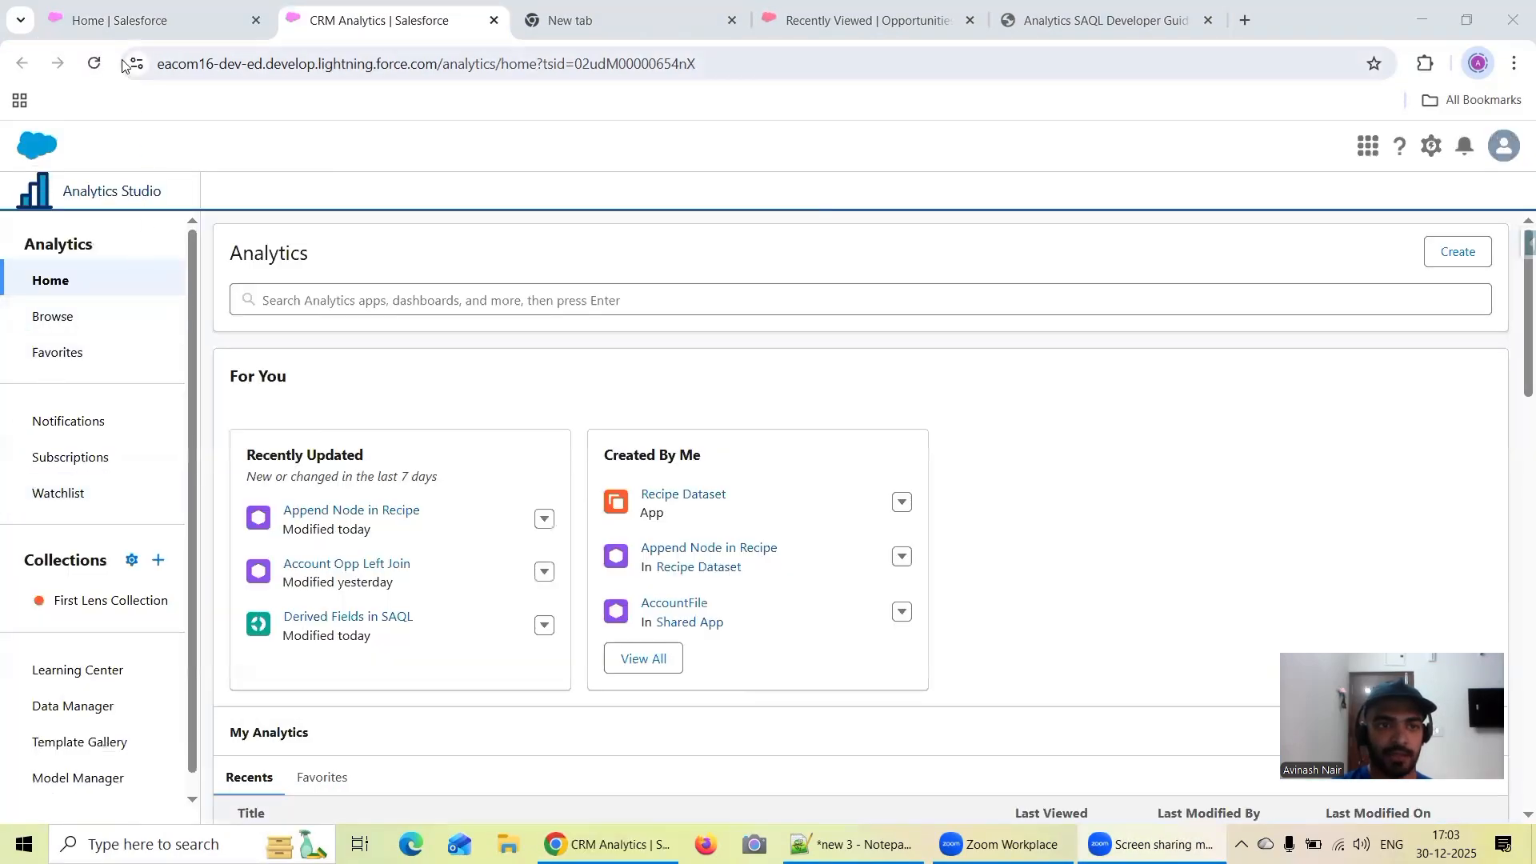
pyautogui.click(112, 23)
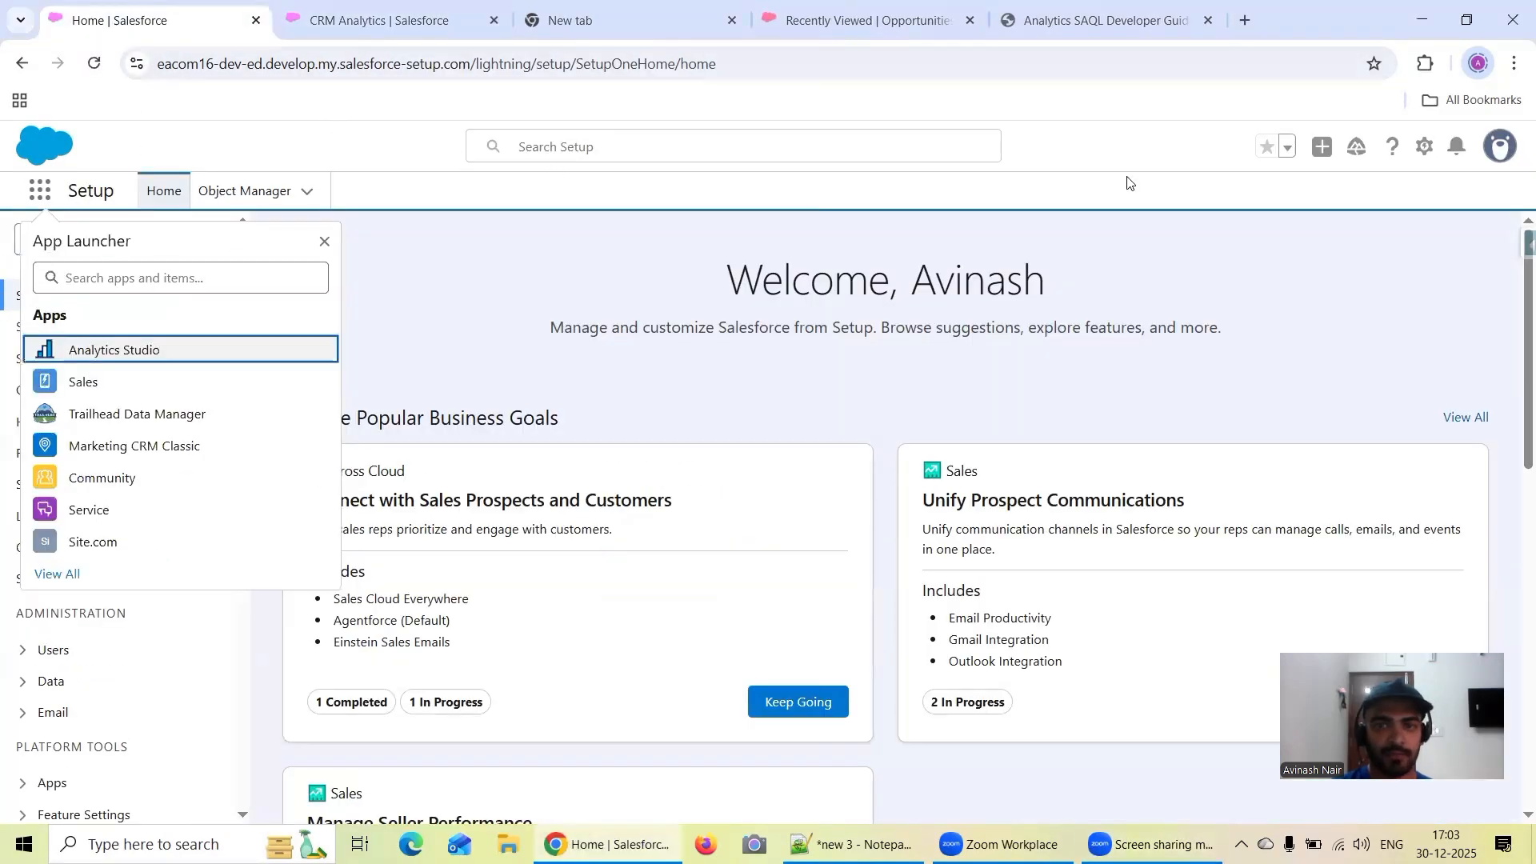
# Open Salesforce Inspector Advanced's Data Export for the eacom16 org in a new tab
pyautogui.click(1517, 241)
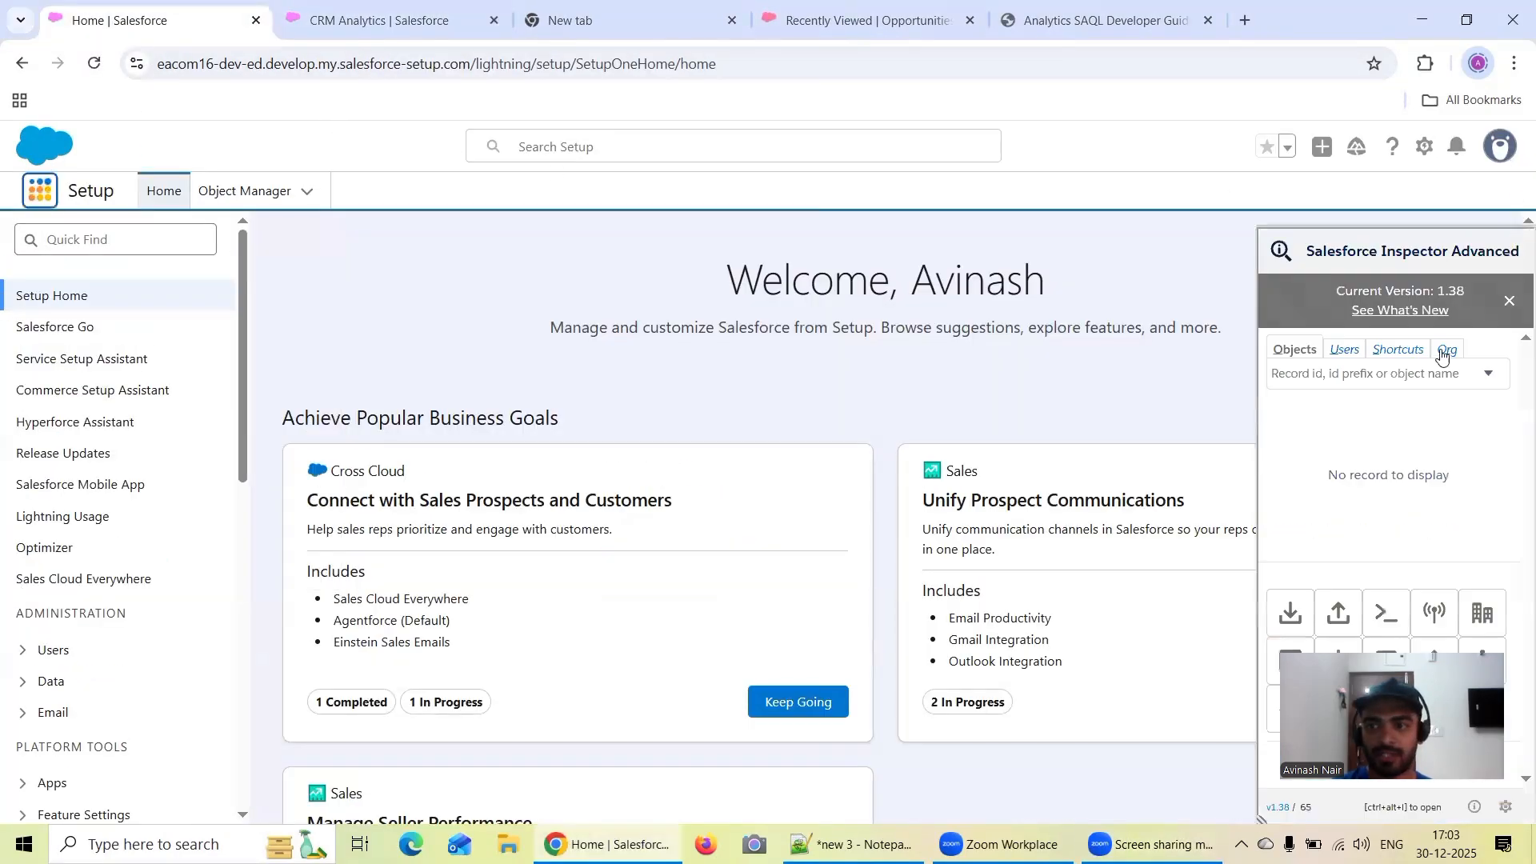
pyautogui.rightClick(1285, 621)
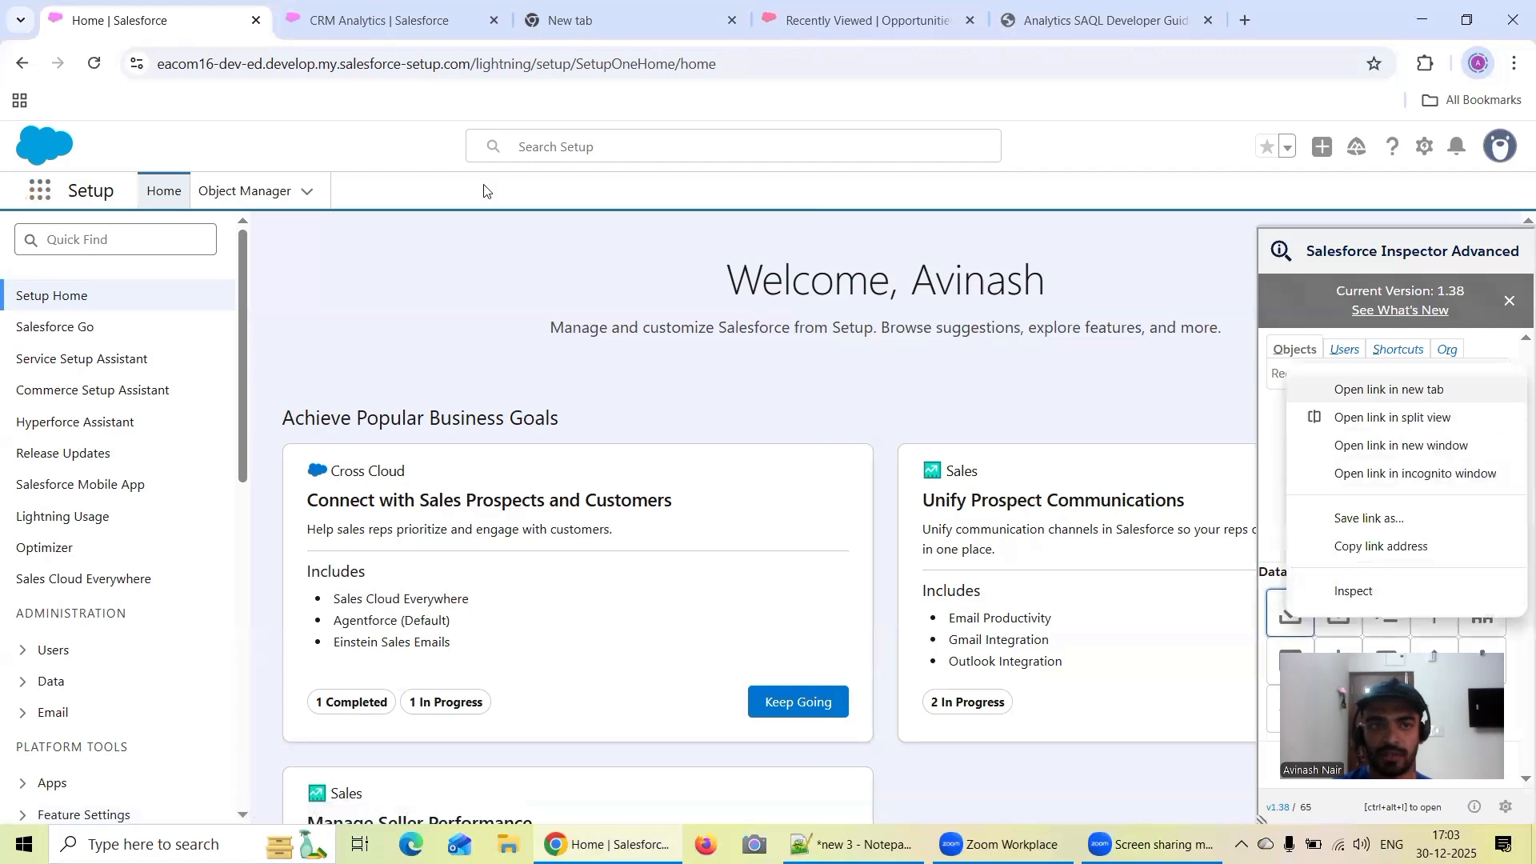
pyautogui.click(531, 27)
# Change the queried object to Account and run the export query "Select id, name from Account"
pyautogui.moveTo(333, 241); pyautogui.dragTo(225, 240)
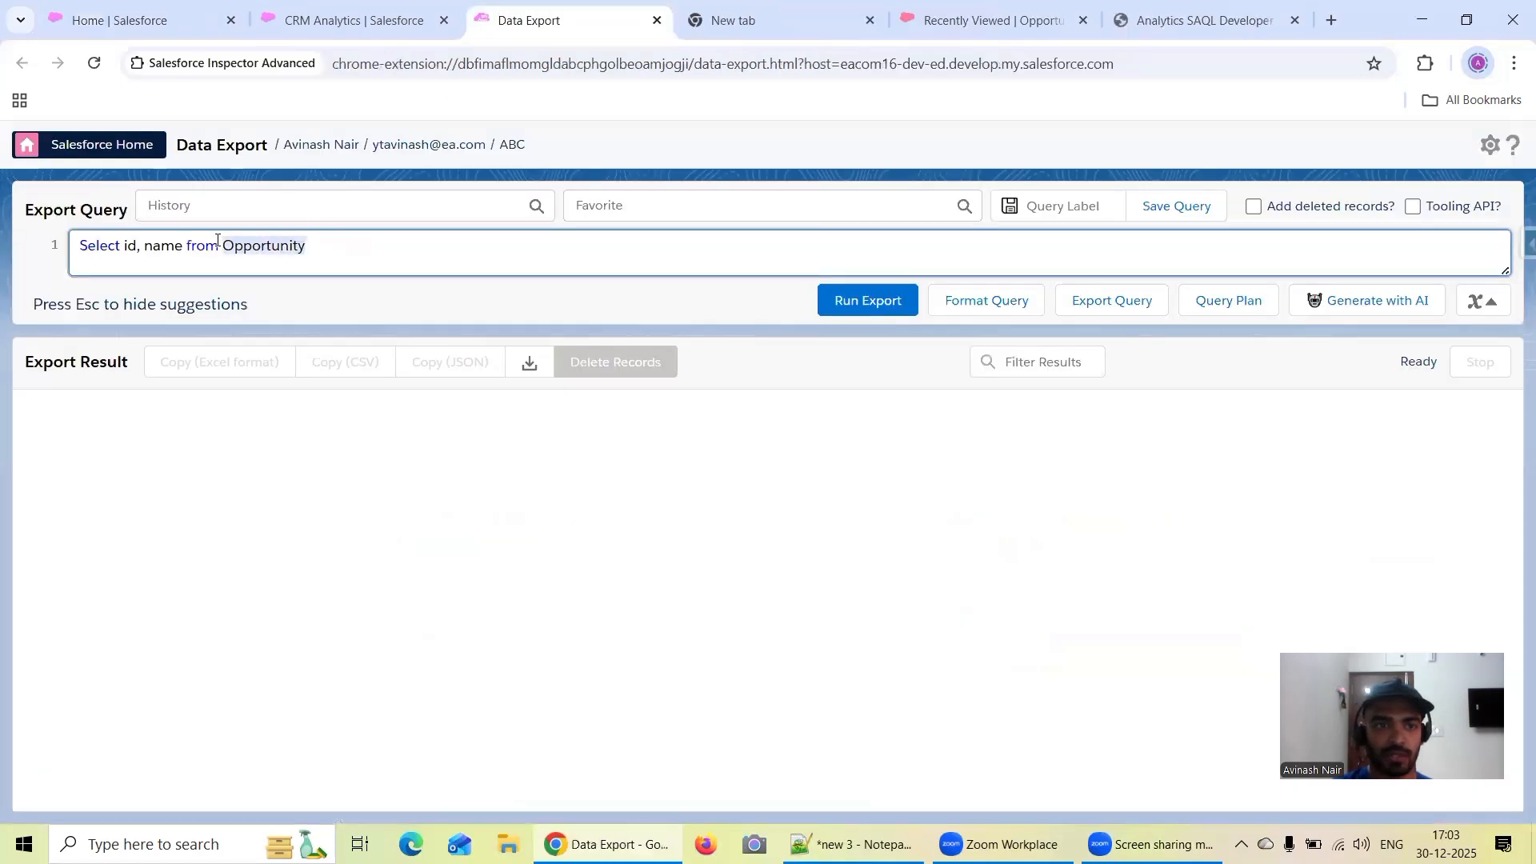
pyautogui.write('Acco')
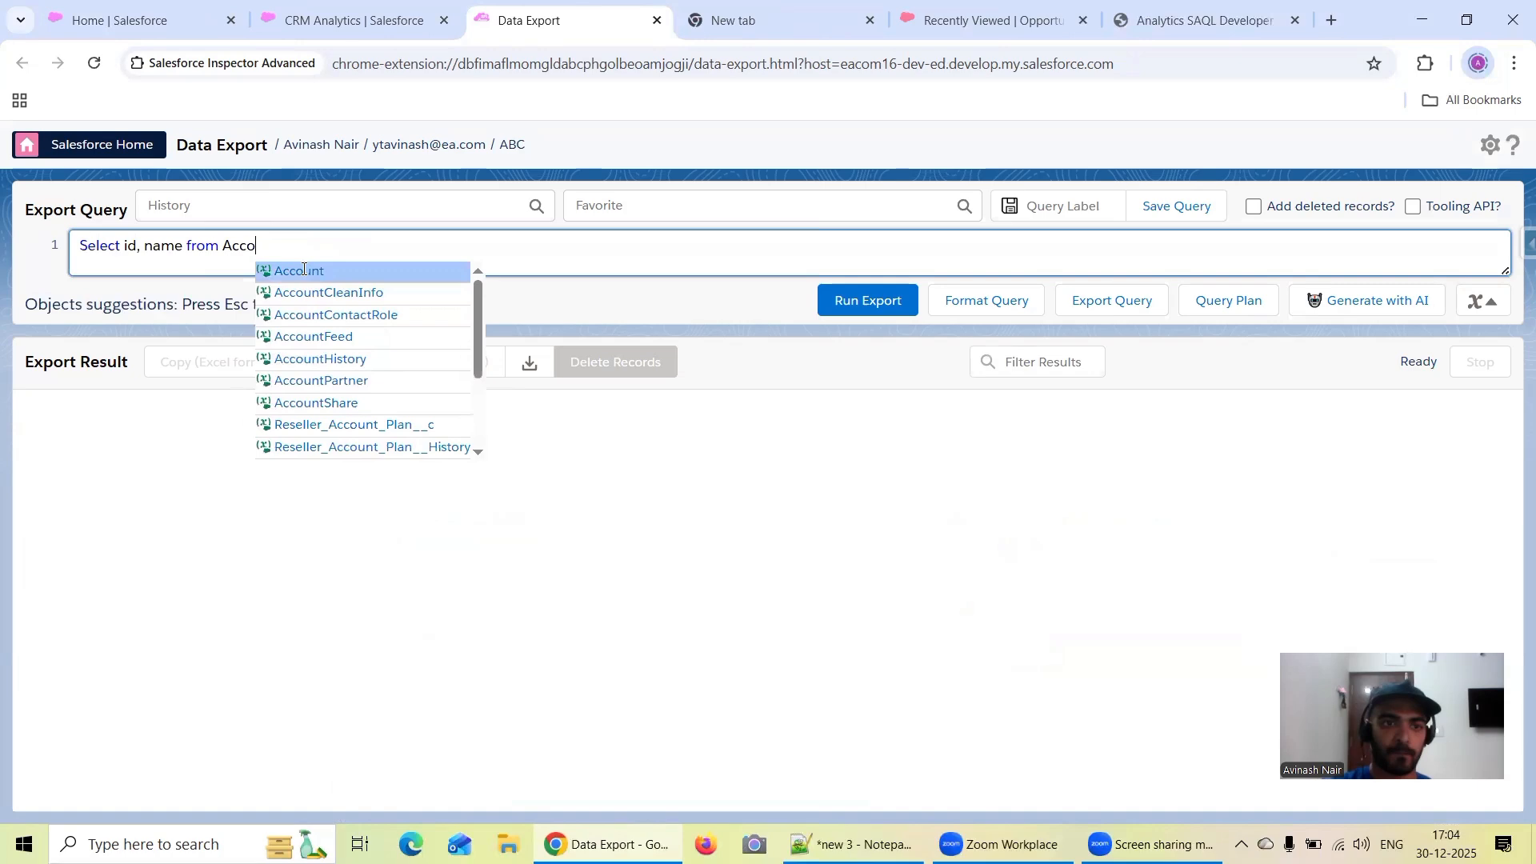
pyautogui.click(303, 270)
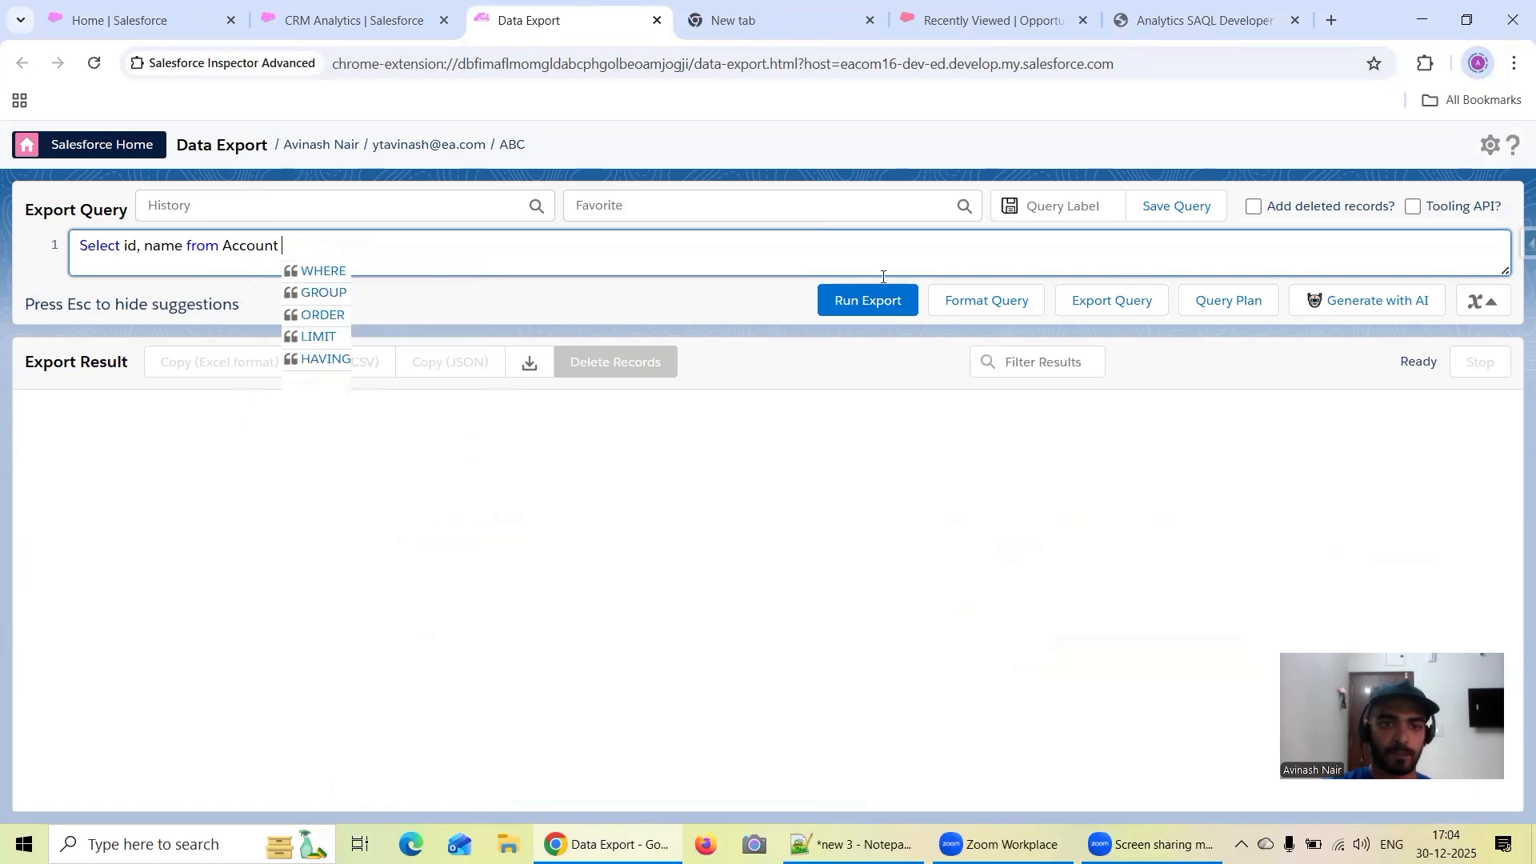
pyautogui.click(838, 305)
# Copy the Account query and open Salesforce Inspector's Data Export for the abc116 org in a new tab
pyautogui.moveTo(306, 251); pyautogui.dragTo(65, 253)
pyautogui.hotkey('ctrl', 'c')
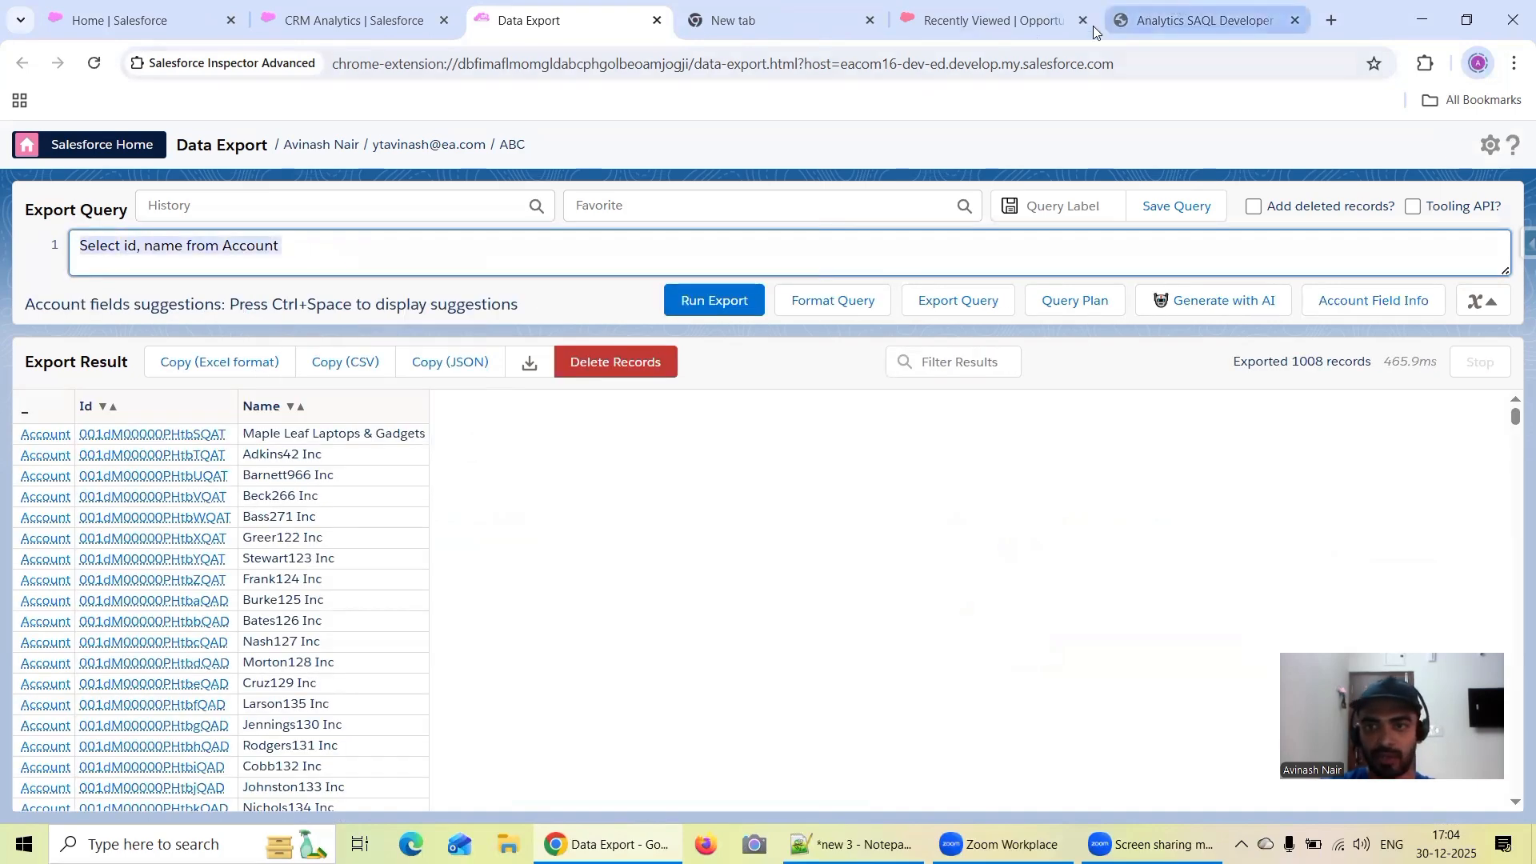
pyautogui.click(1039, 21)
pyautogui.click(1524, 246)
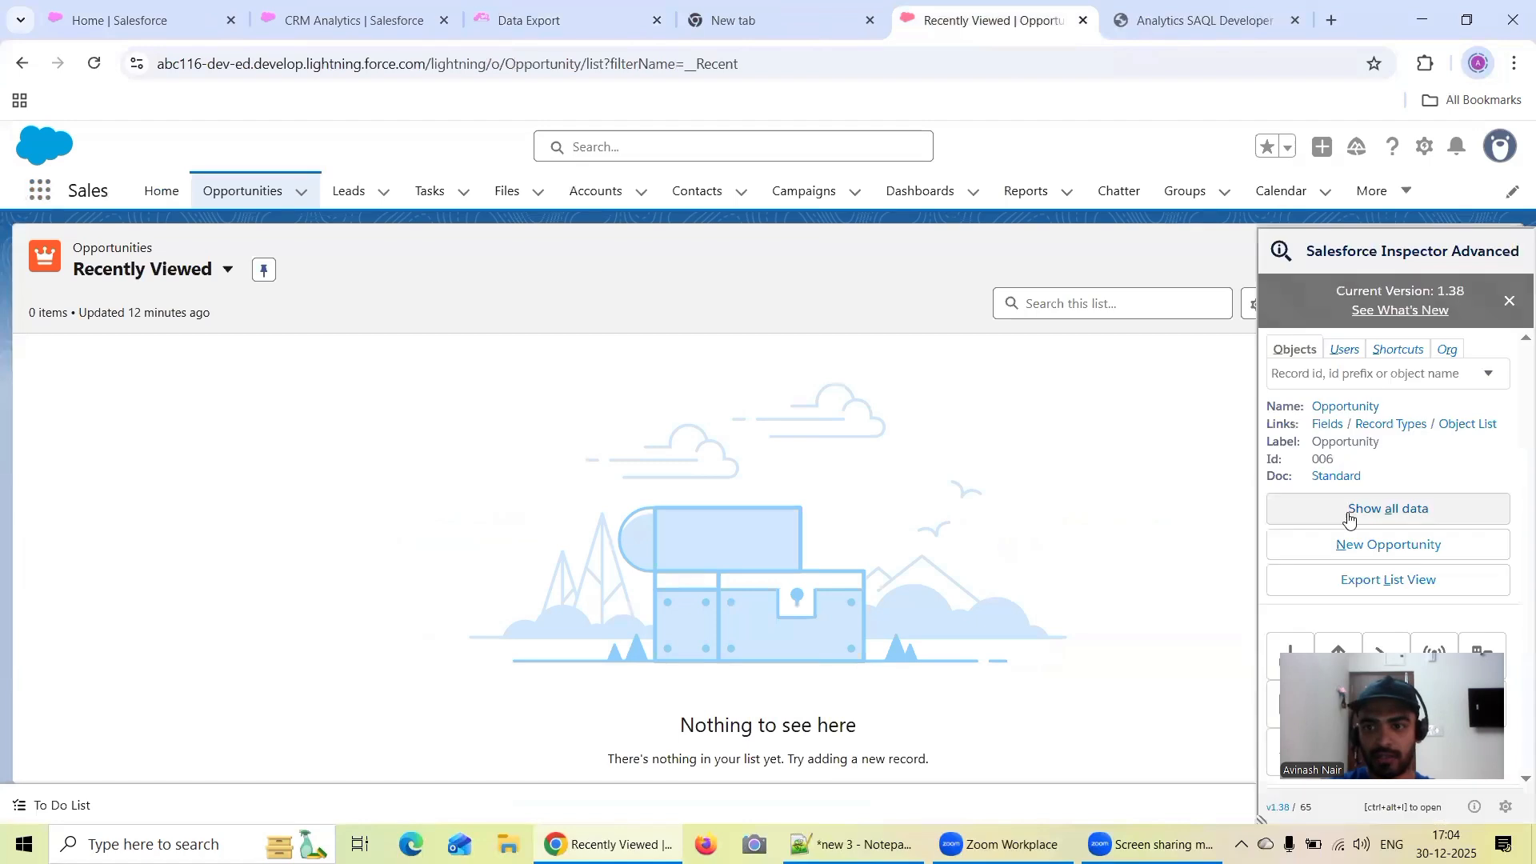
pyautogui.rightClick(1303, 653)
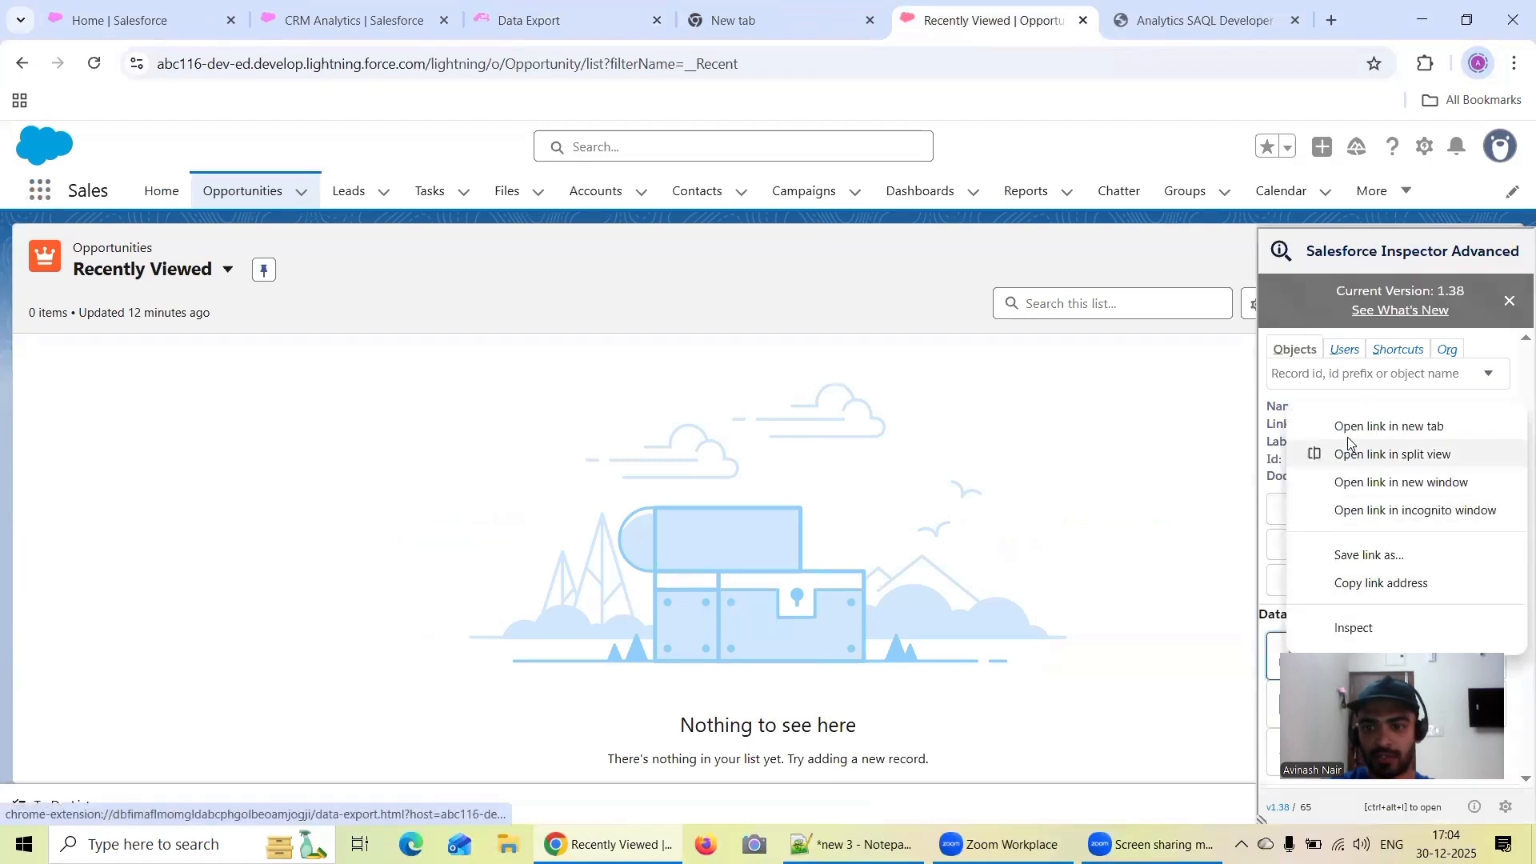
pyautogui.click(1351, 430)
pyautogui.click(1000, 18)
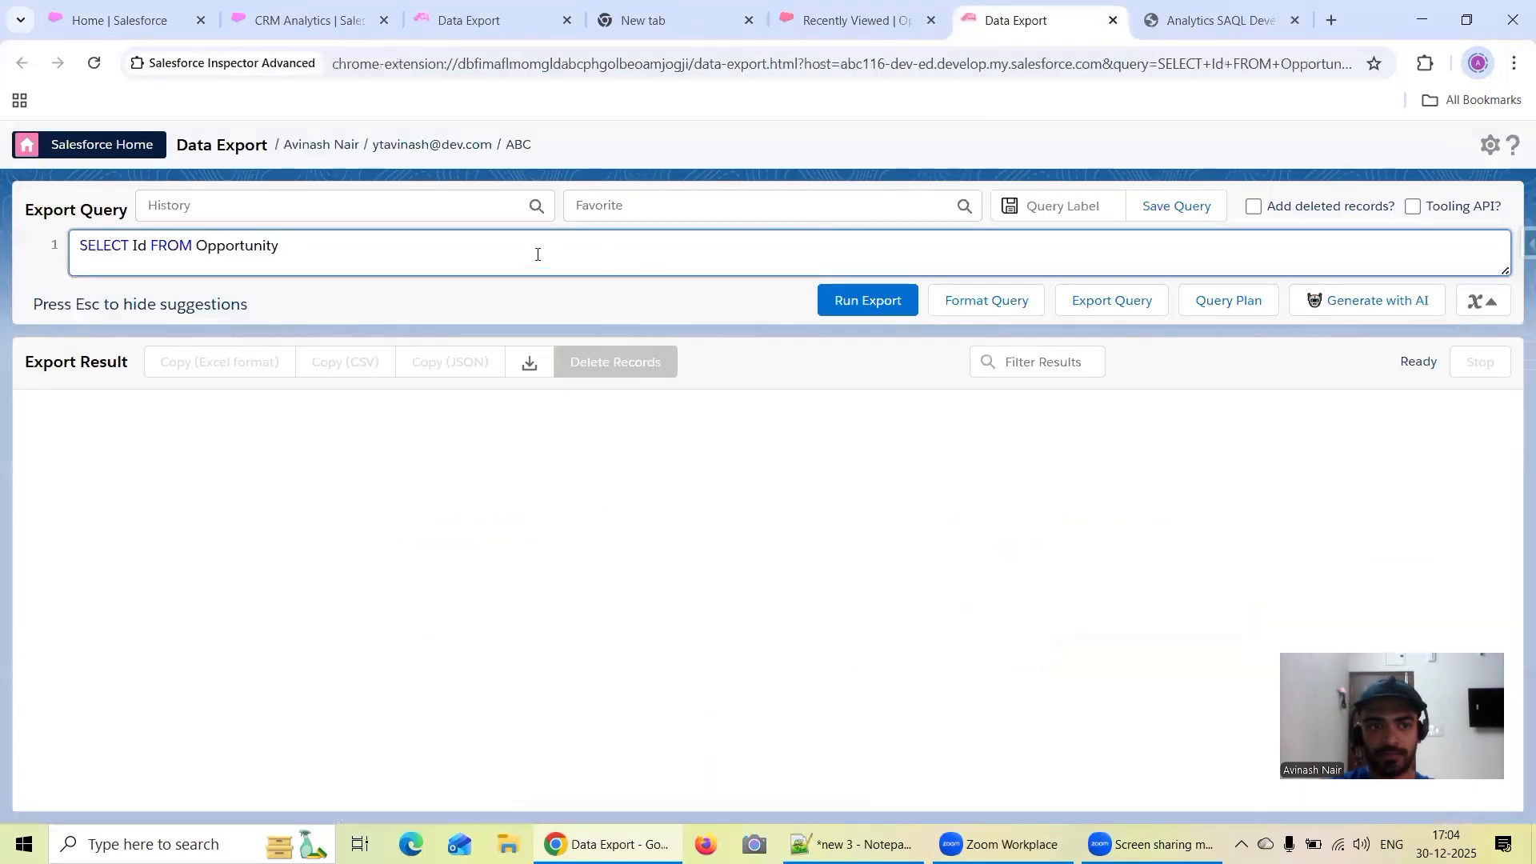
# Replace the abc116 org's default query with the copied "Select id, name from Account" and run the export
pyautogui.hotkey('ctrl', 'a')
pyautogui.hotkey('ctrl', 'v')
pyautogui.click(906, 300)
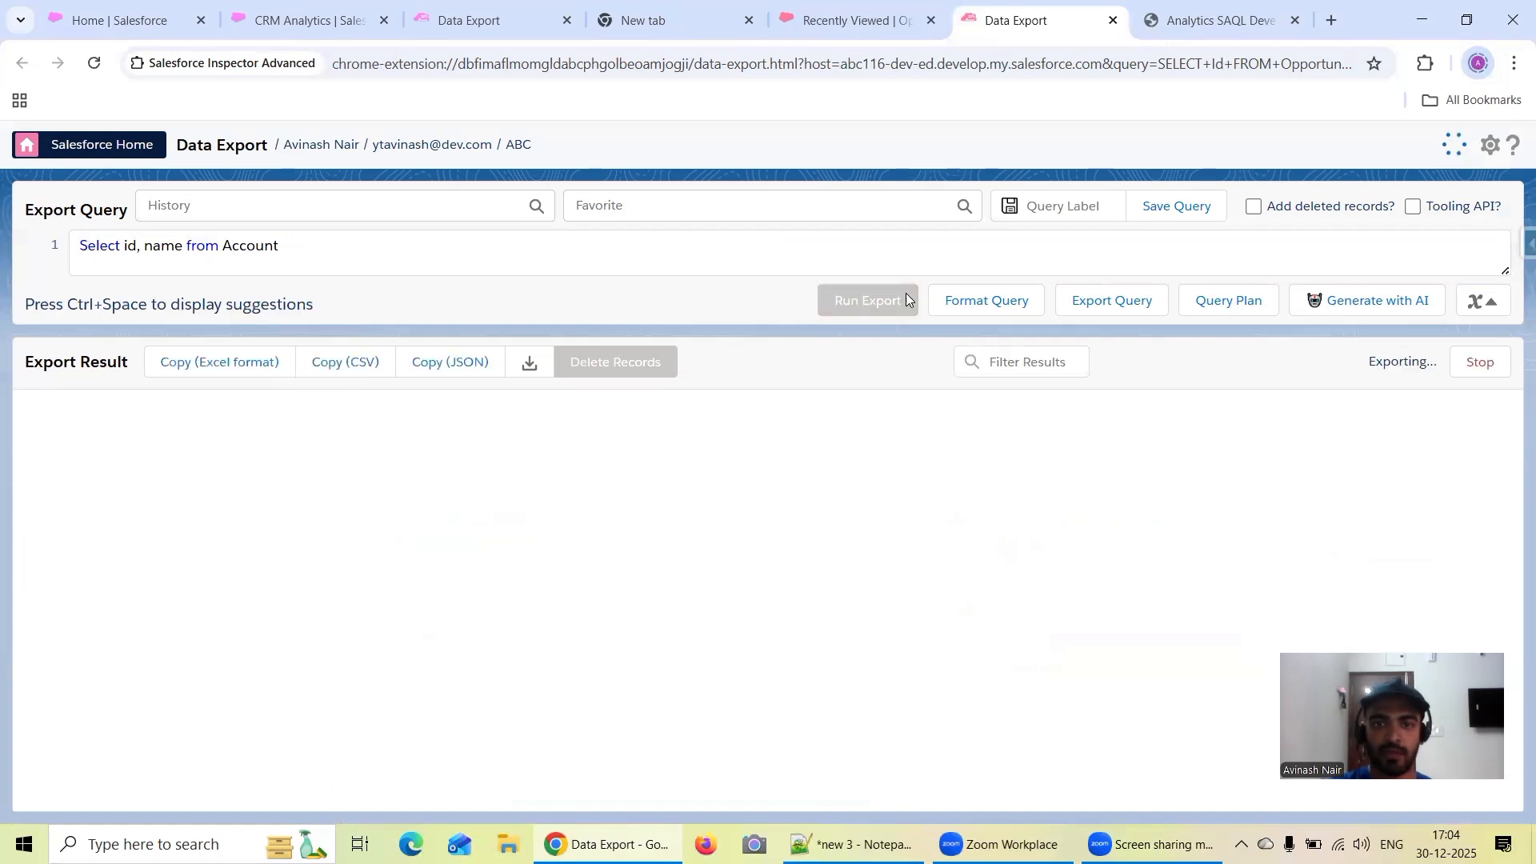
pyautogui.click(862, 27)
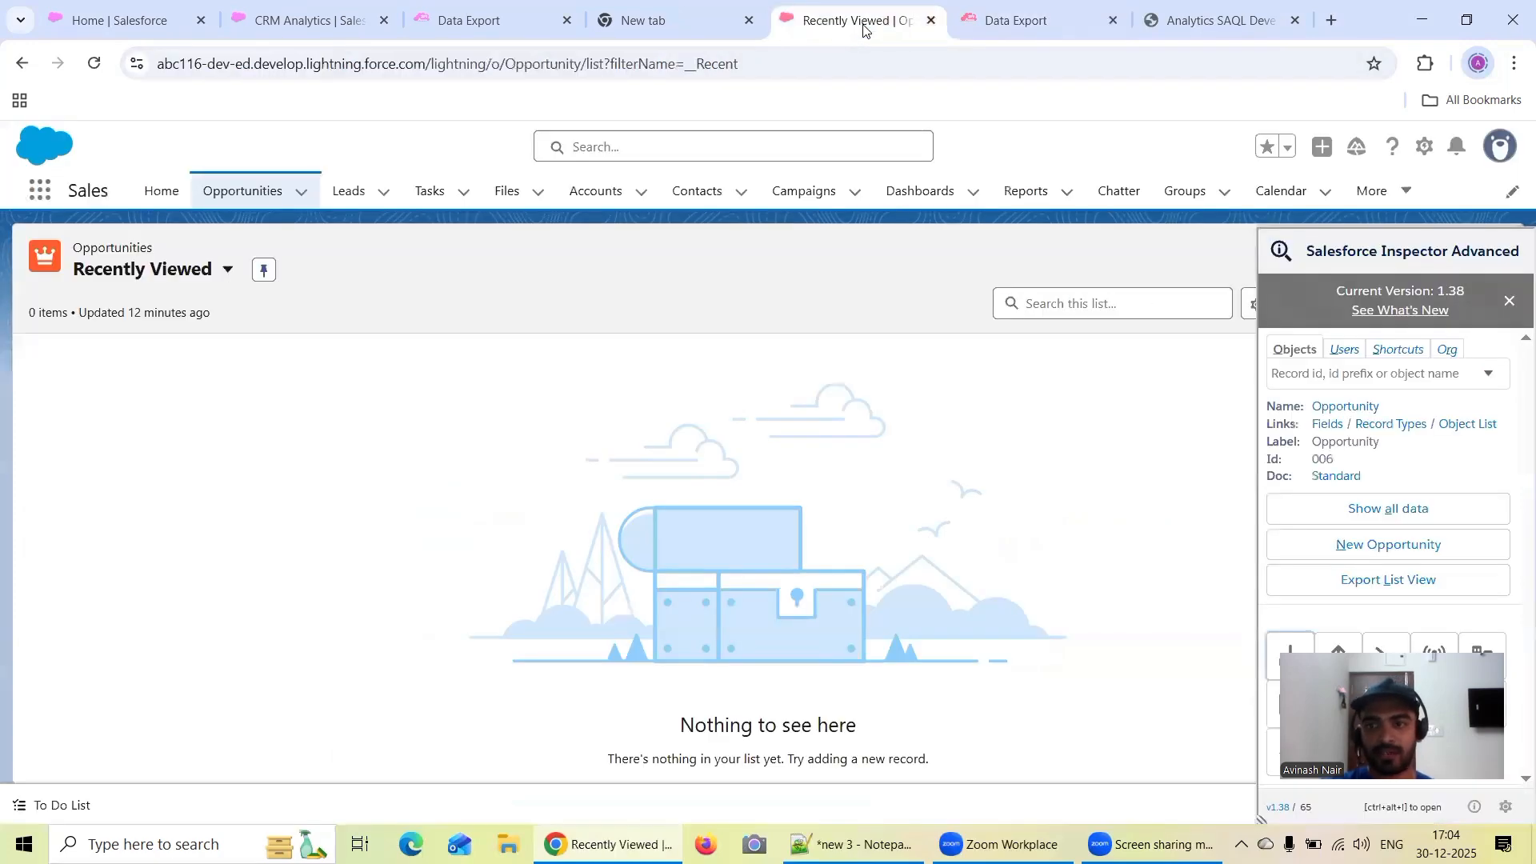
pyautogui.click(1028, 20)
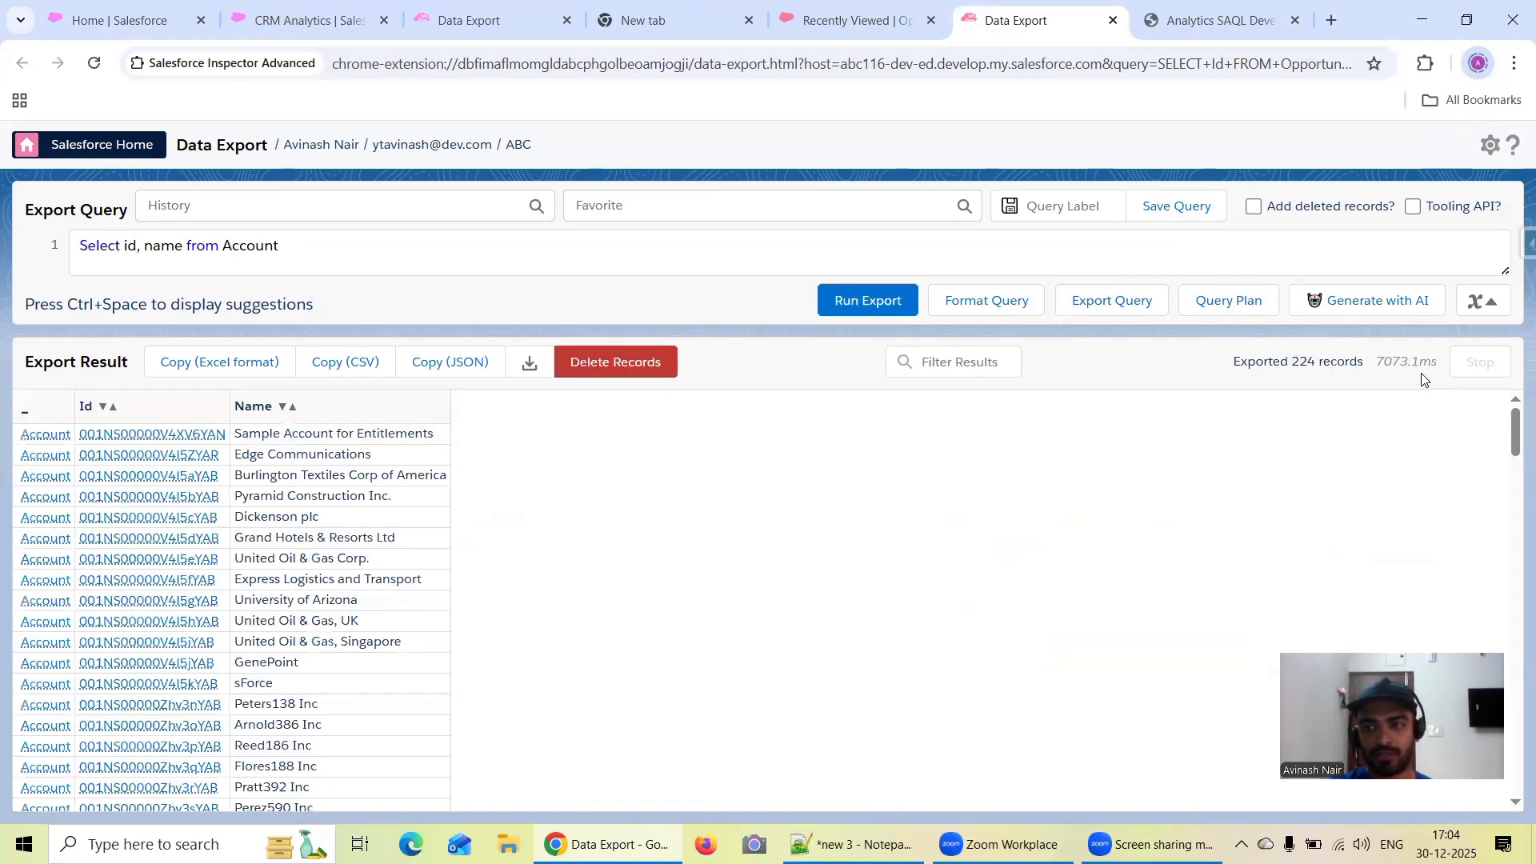
# Open the Free Session 3 recipe from Dataflows & Recipes in the eacom16 org's legacy Data Manager
pyautogui.click(148, 17)
pyautogui.click(252, 22)
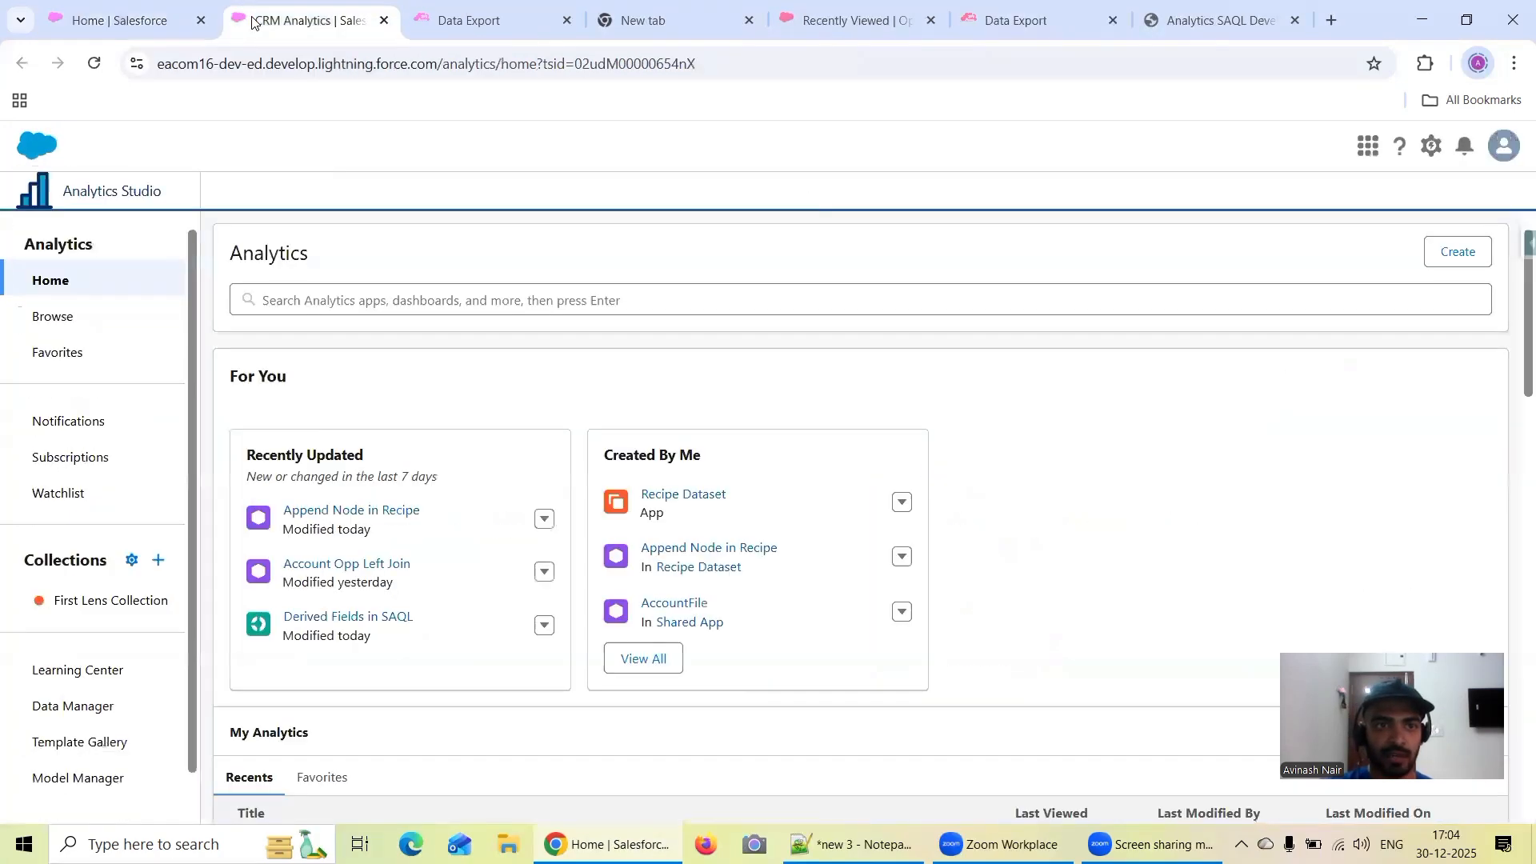
pyautogui.click(92, 706)
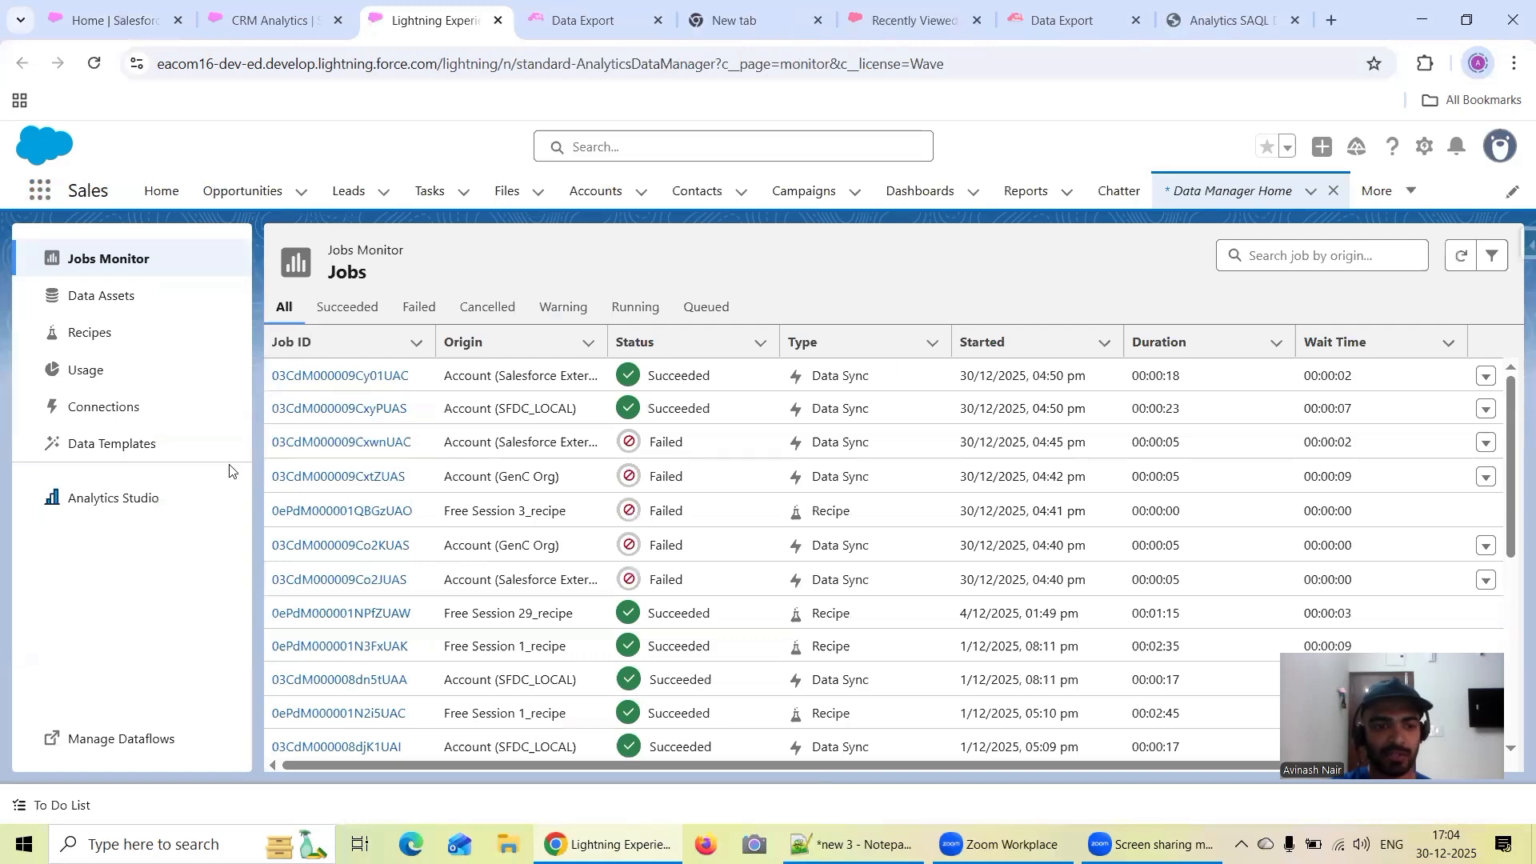
pyautogui.click(153, 738)
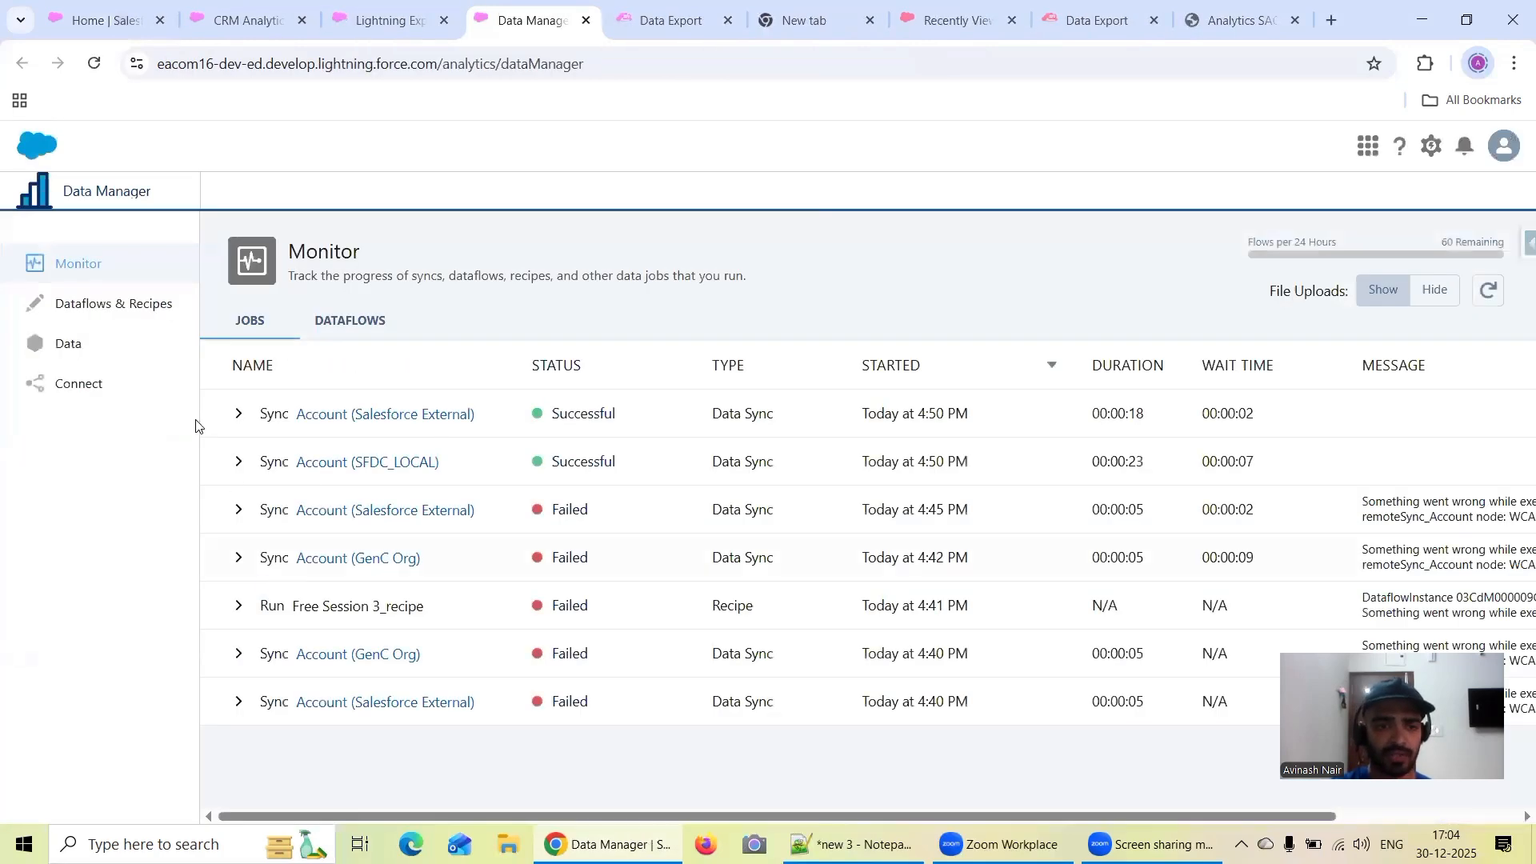
pyautogui.click(171, 303)
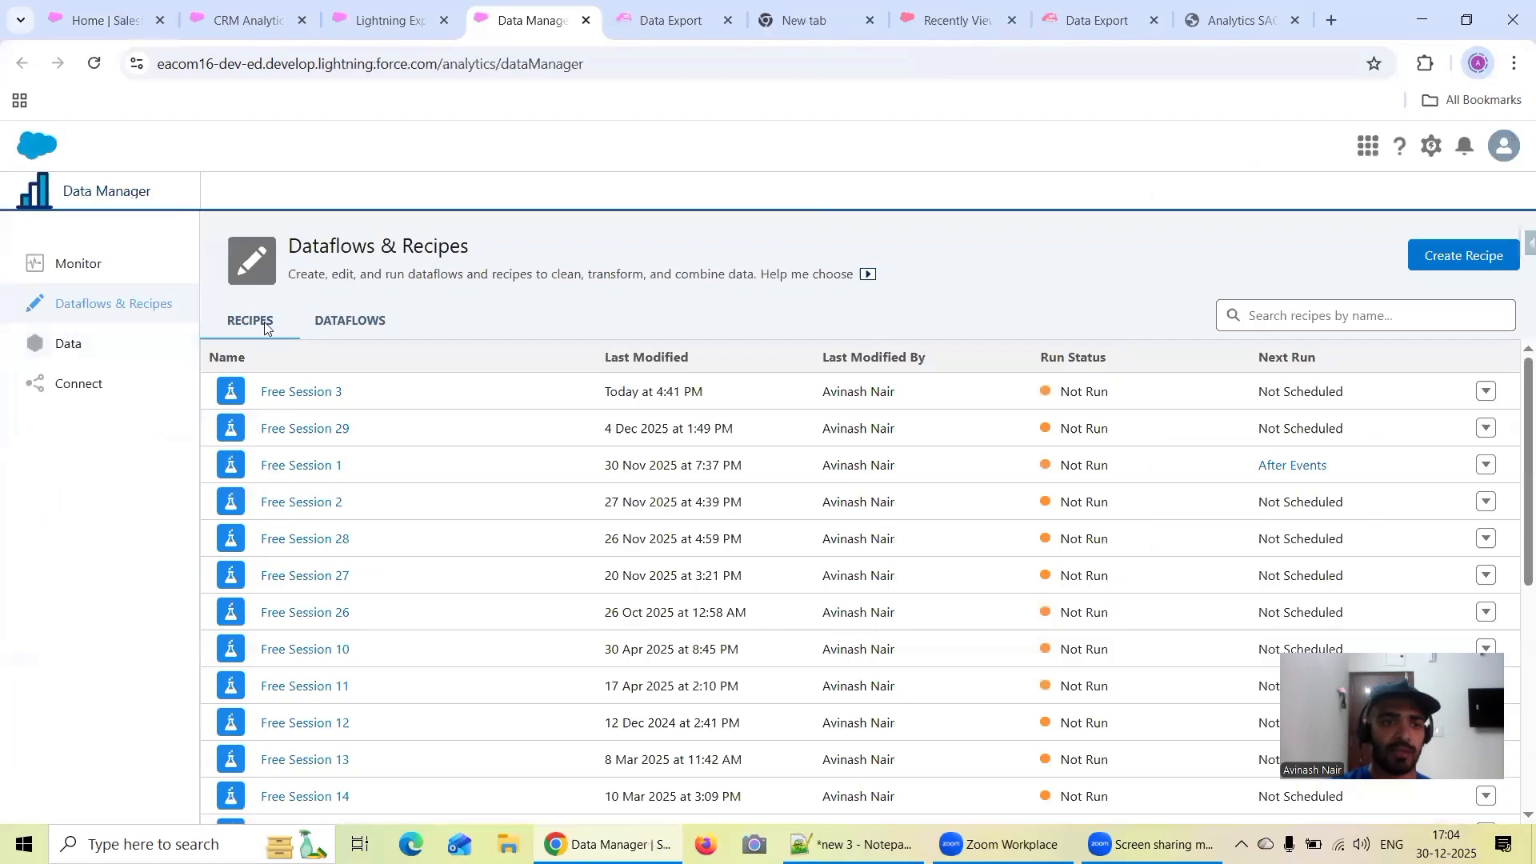
pyautogui.click(309, 396)
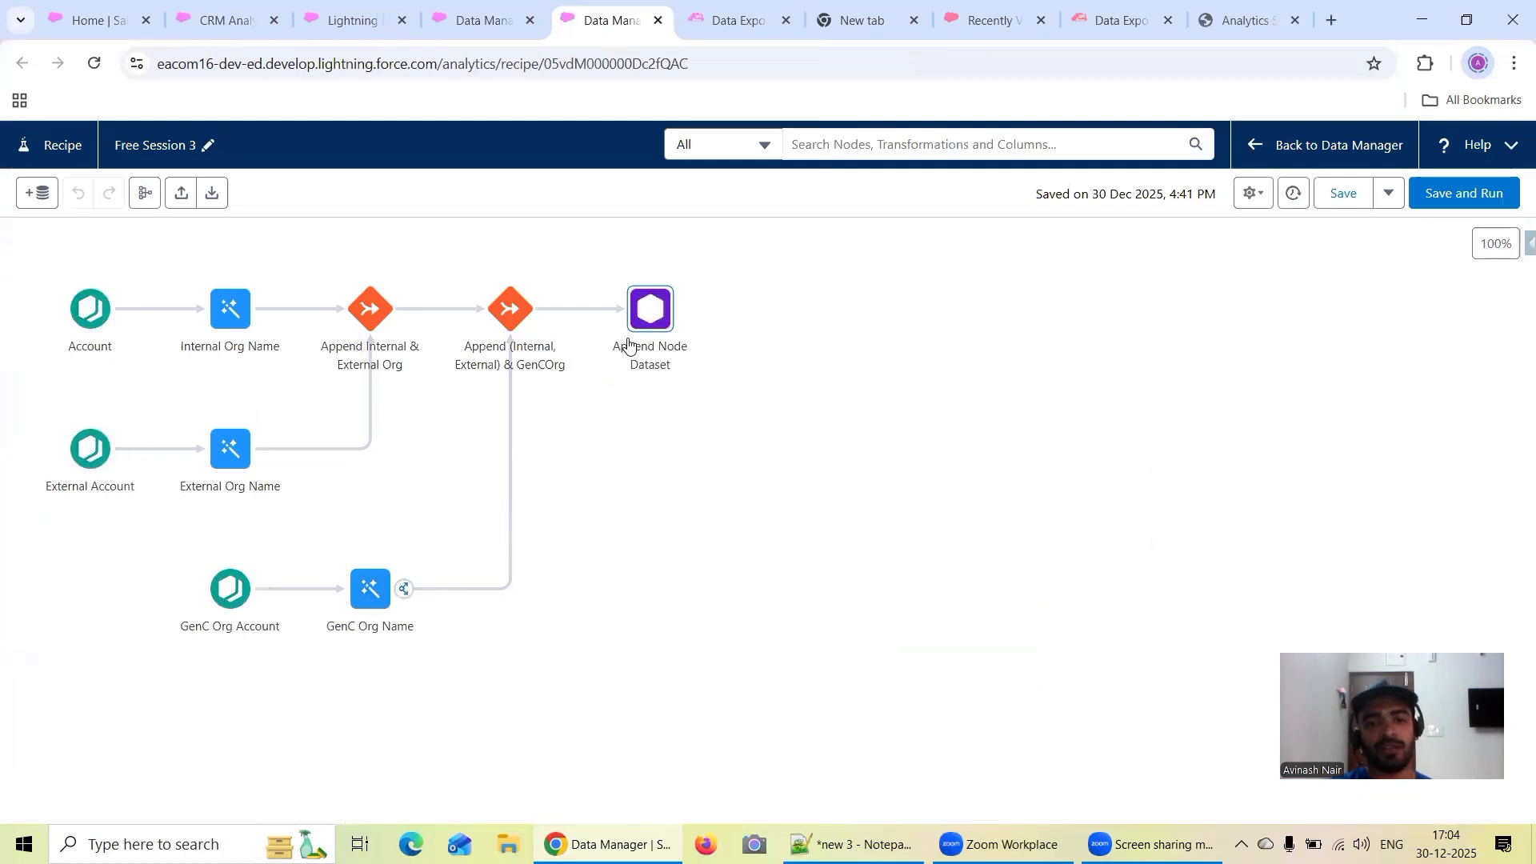
# Search the recipe list for "Free Session 2", open that recipe and look over its external object datasets
pyautogui.click(452, 29)
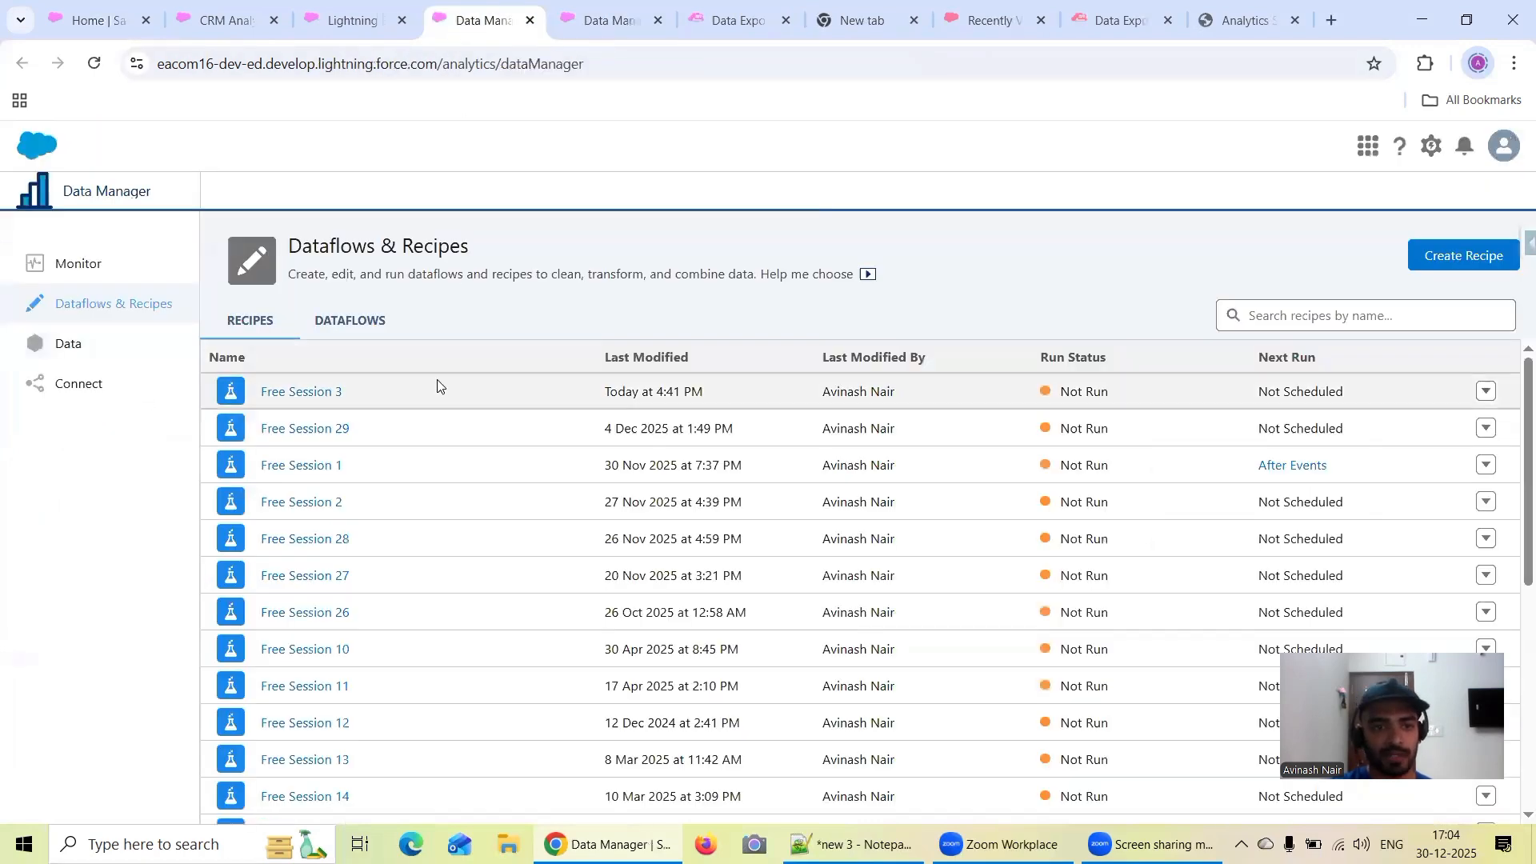
pyautogui.click(1283, 311)
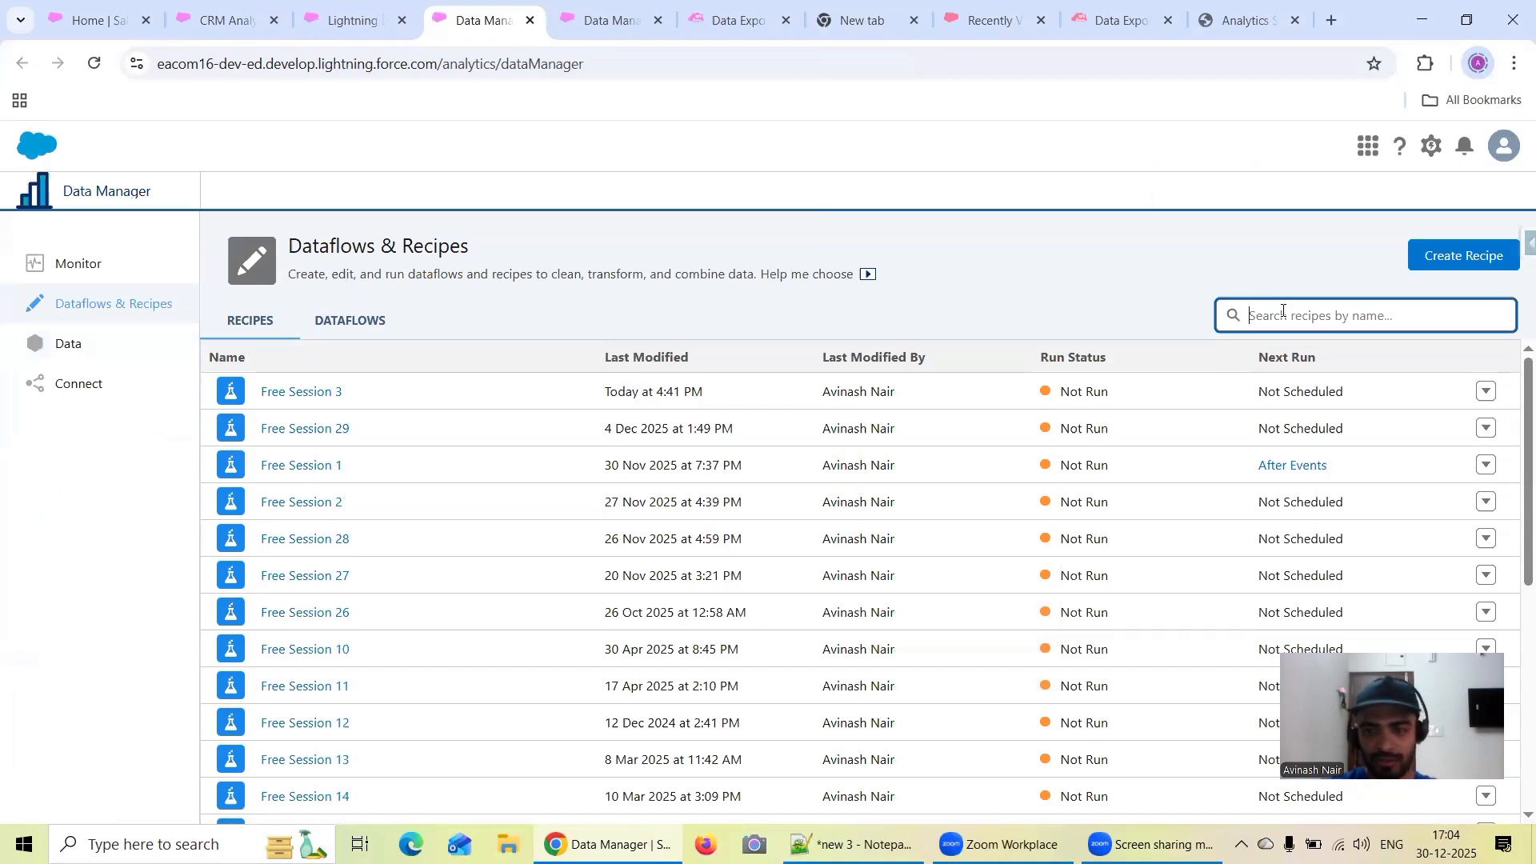
pyautogui.write('Free Se')
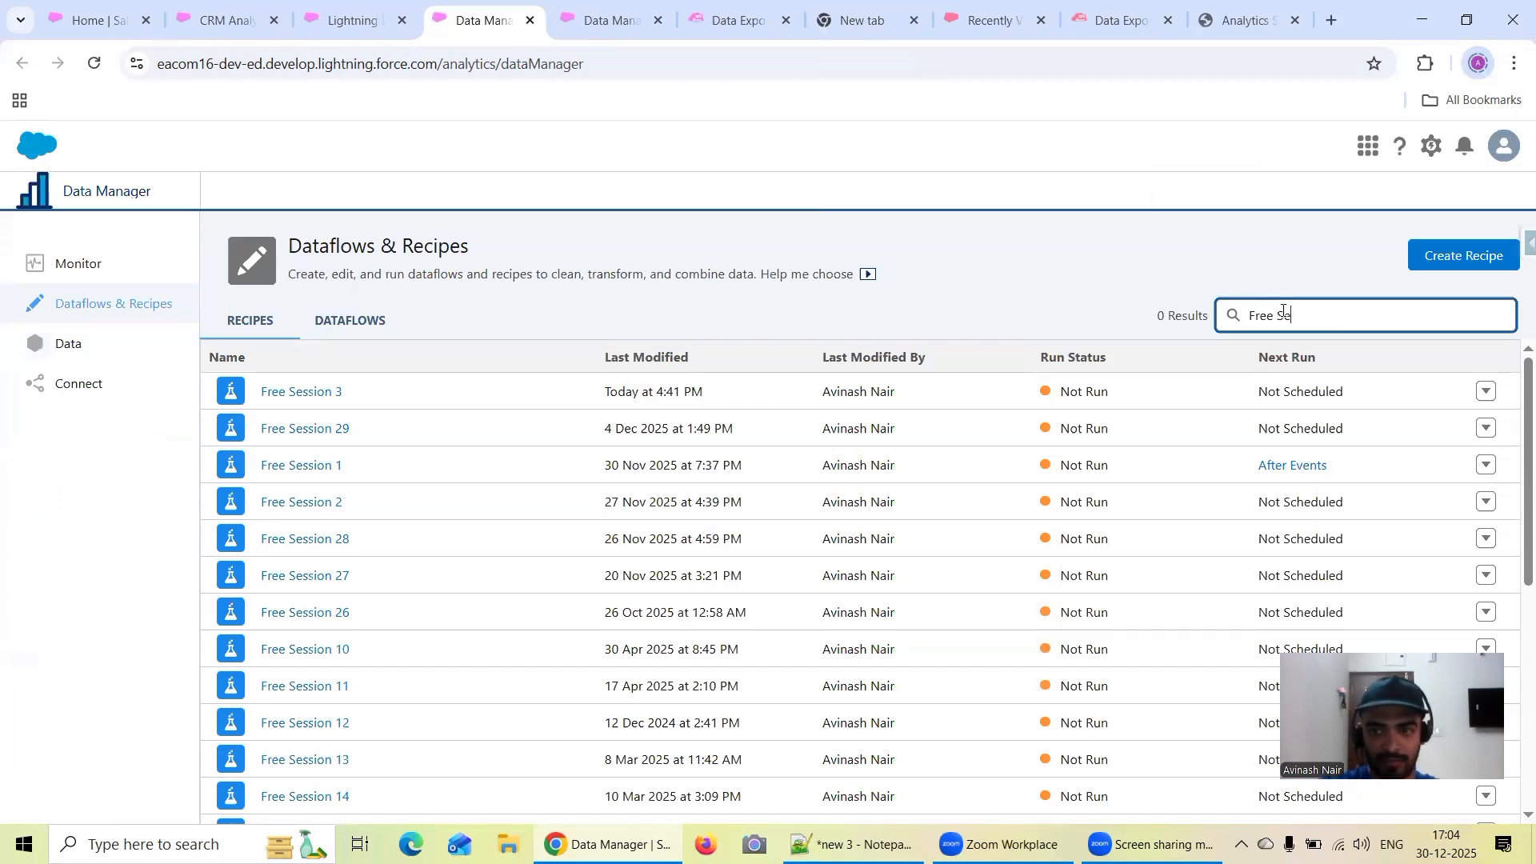
pyautogui.write('ssion 2')
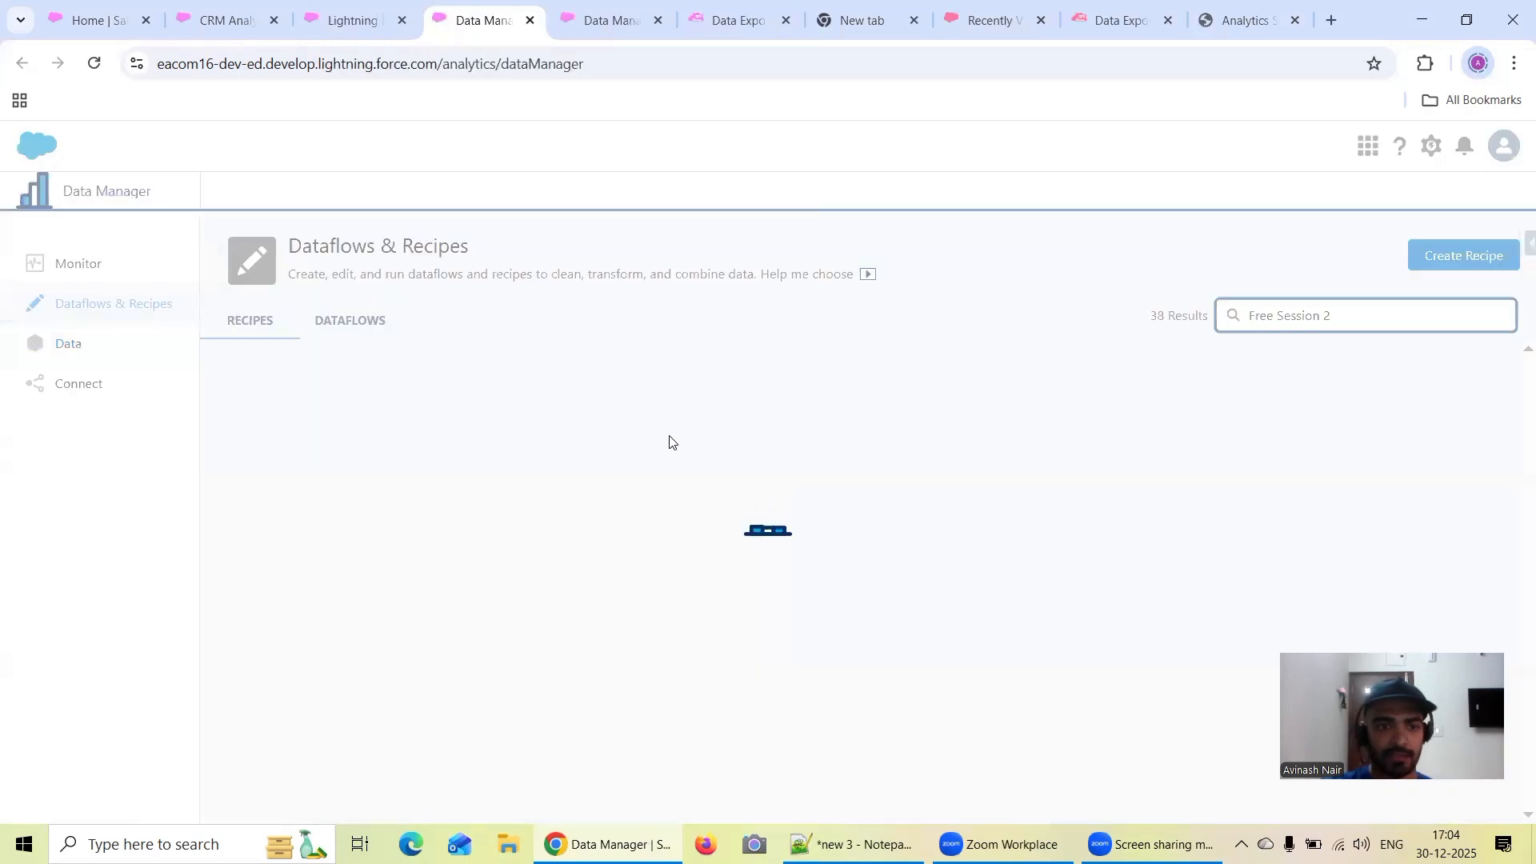
pyautogui.click(318, 429)
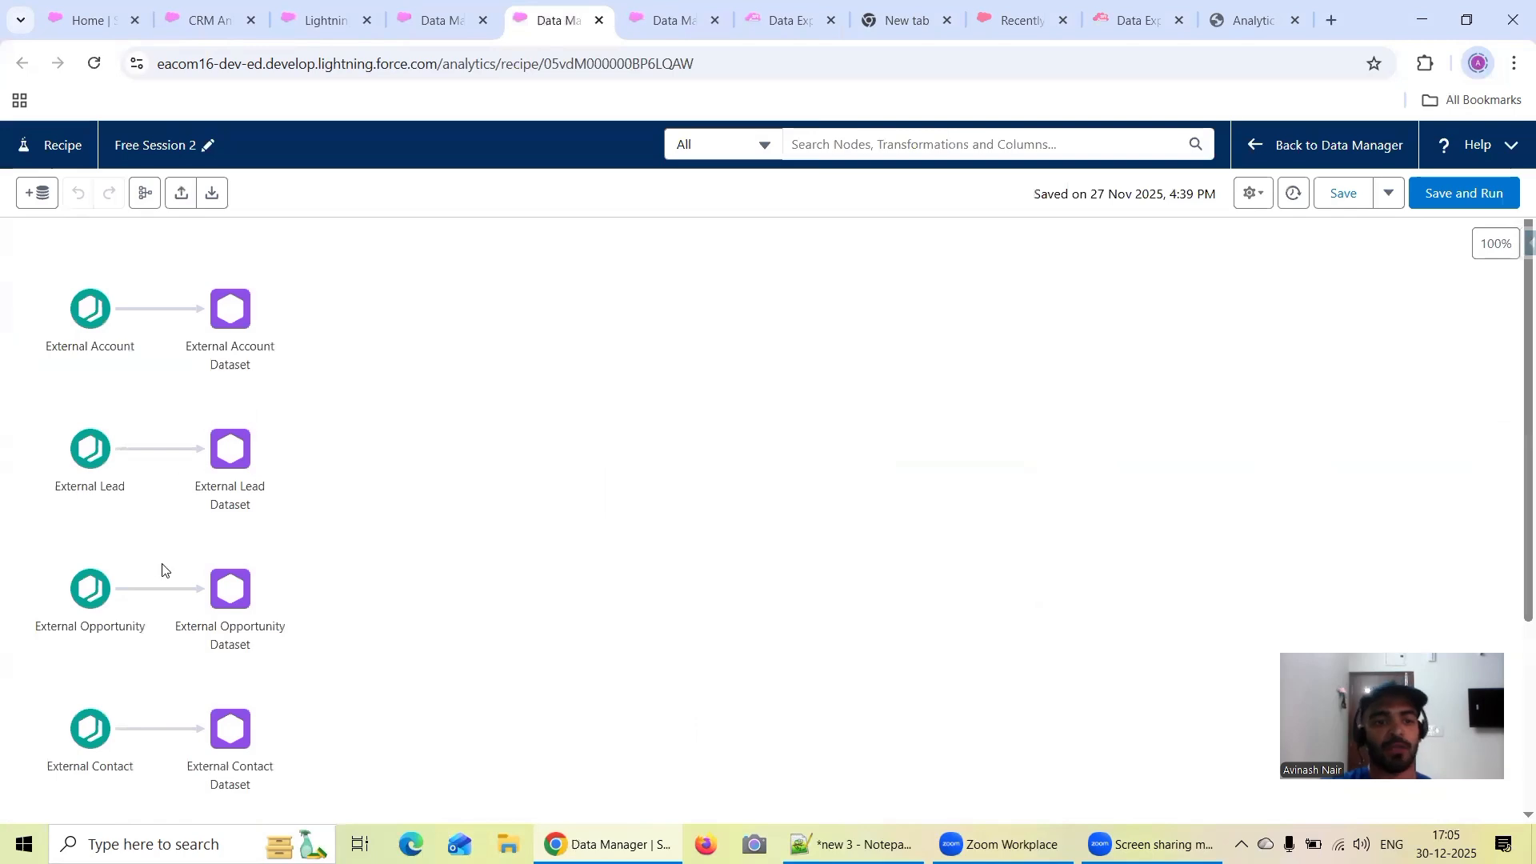
pyautogui.scroll(-3, 179, 565)
pyautogui.scroll(3, 179, 552)
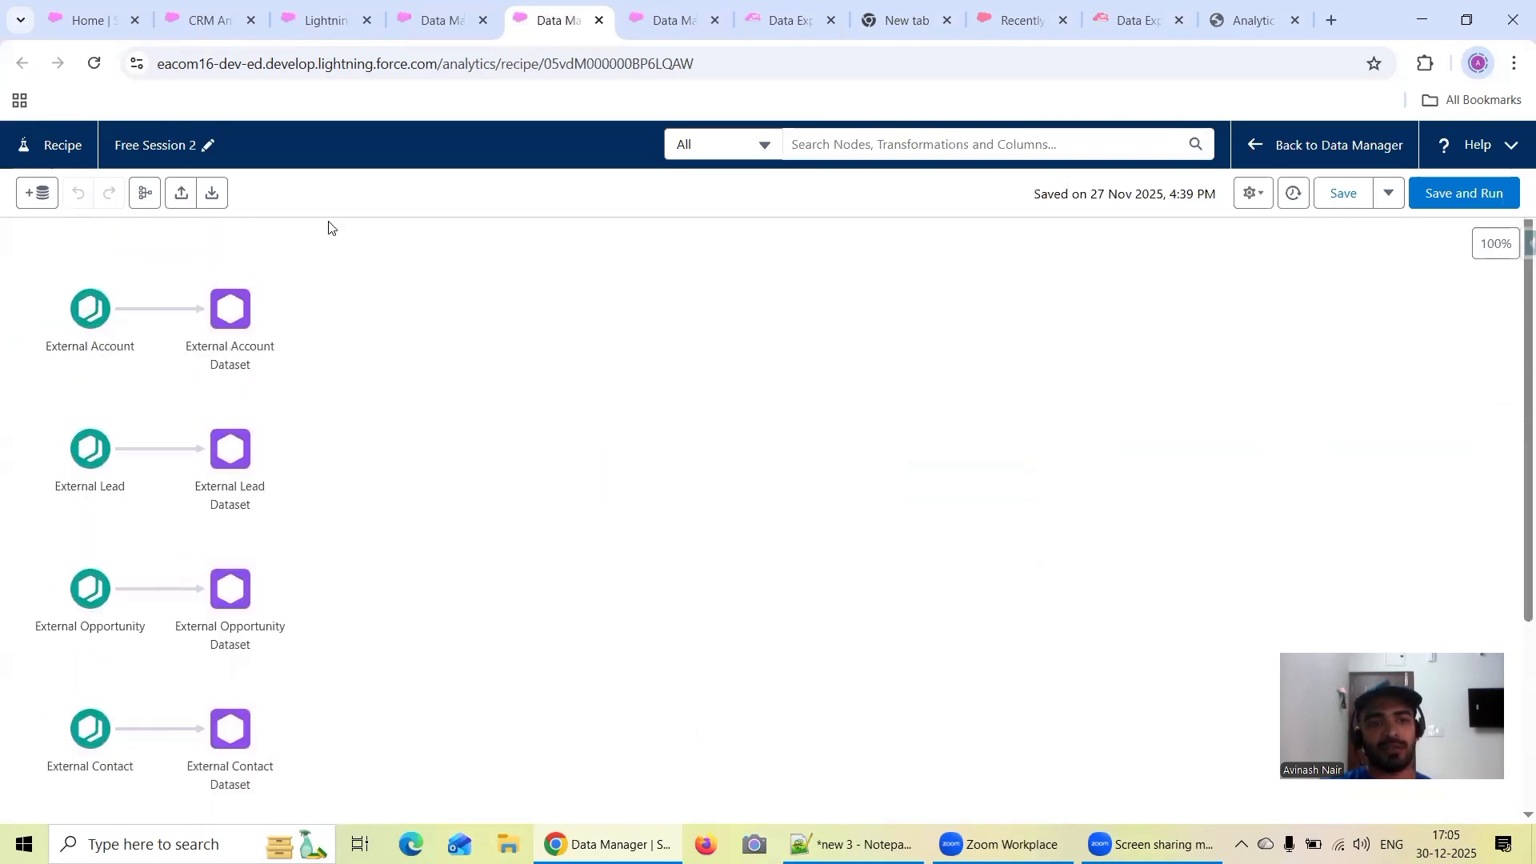
# Return to the Free Session 3 recipe and examine the display label of the Append Node Dataset output
pyautogui.moveTo(435, 24)
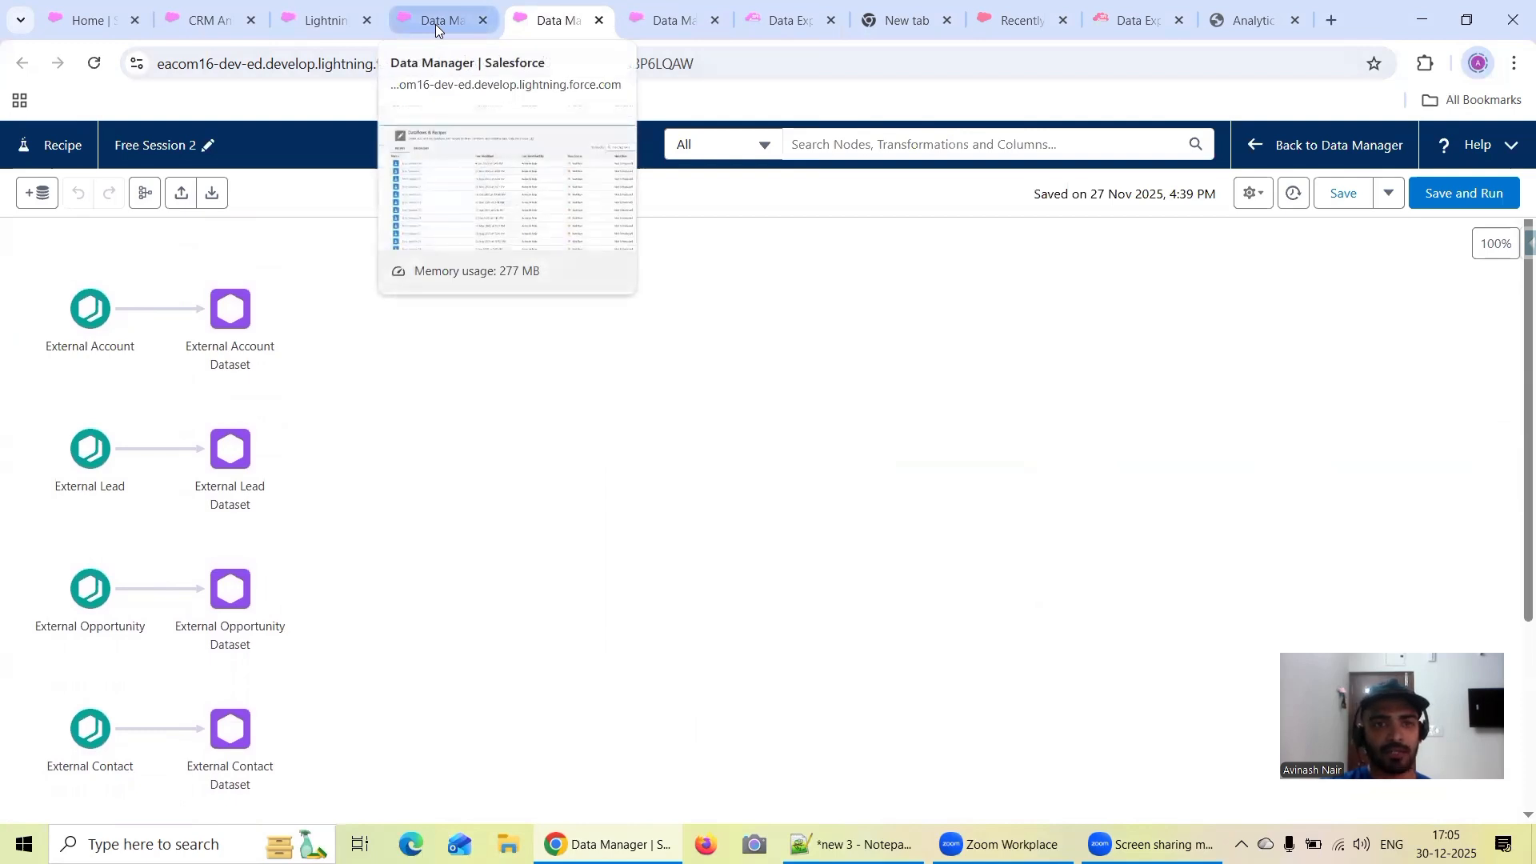
pyautogui.click(435, 24)
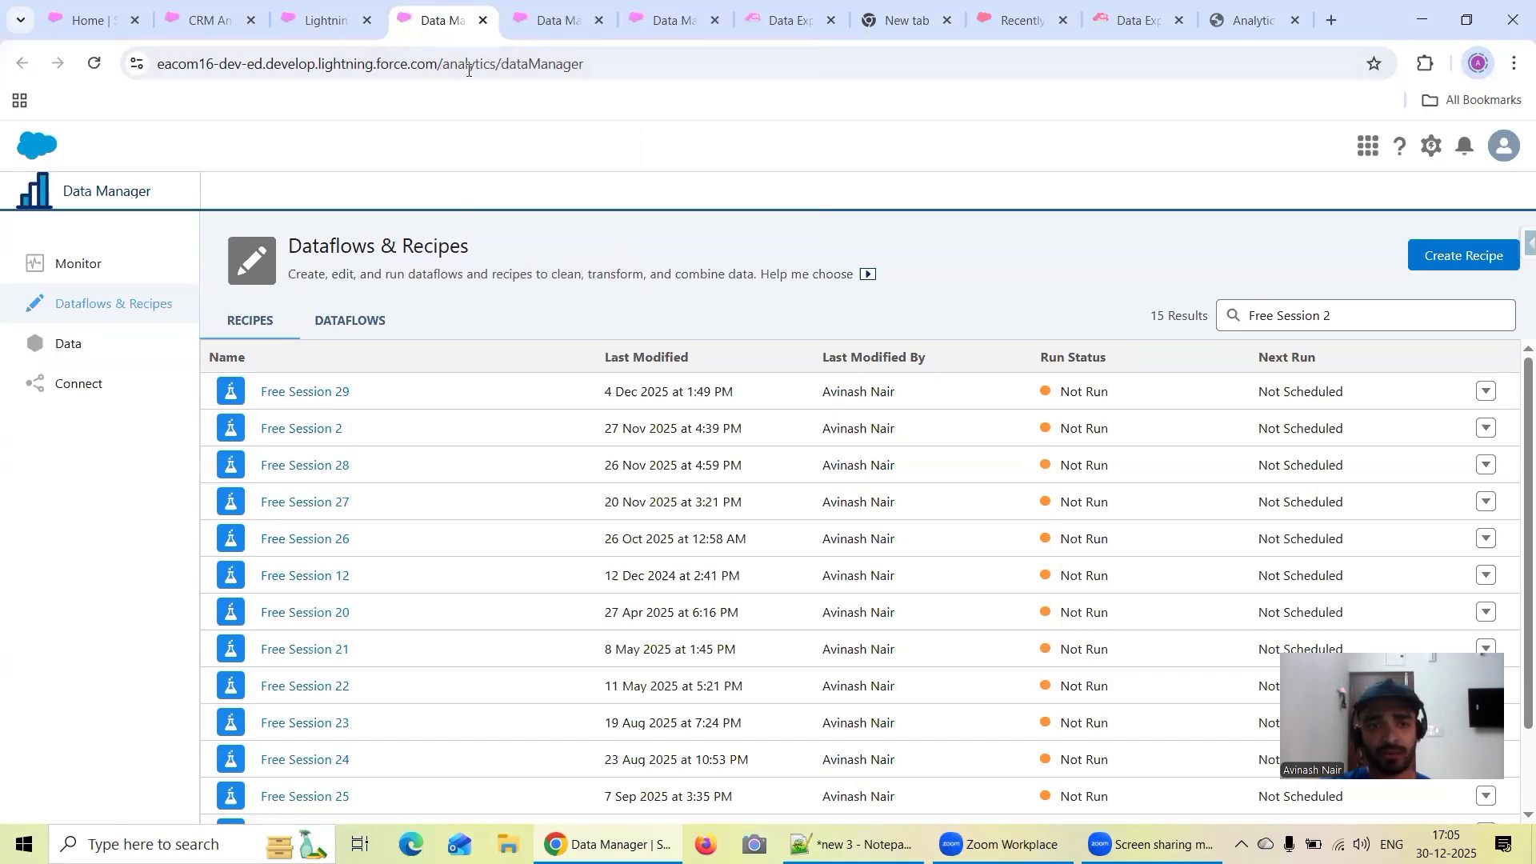
pyautogui.click(544, 22)
pyautogui.click(436, 23)
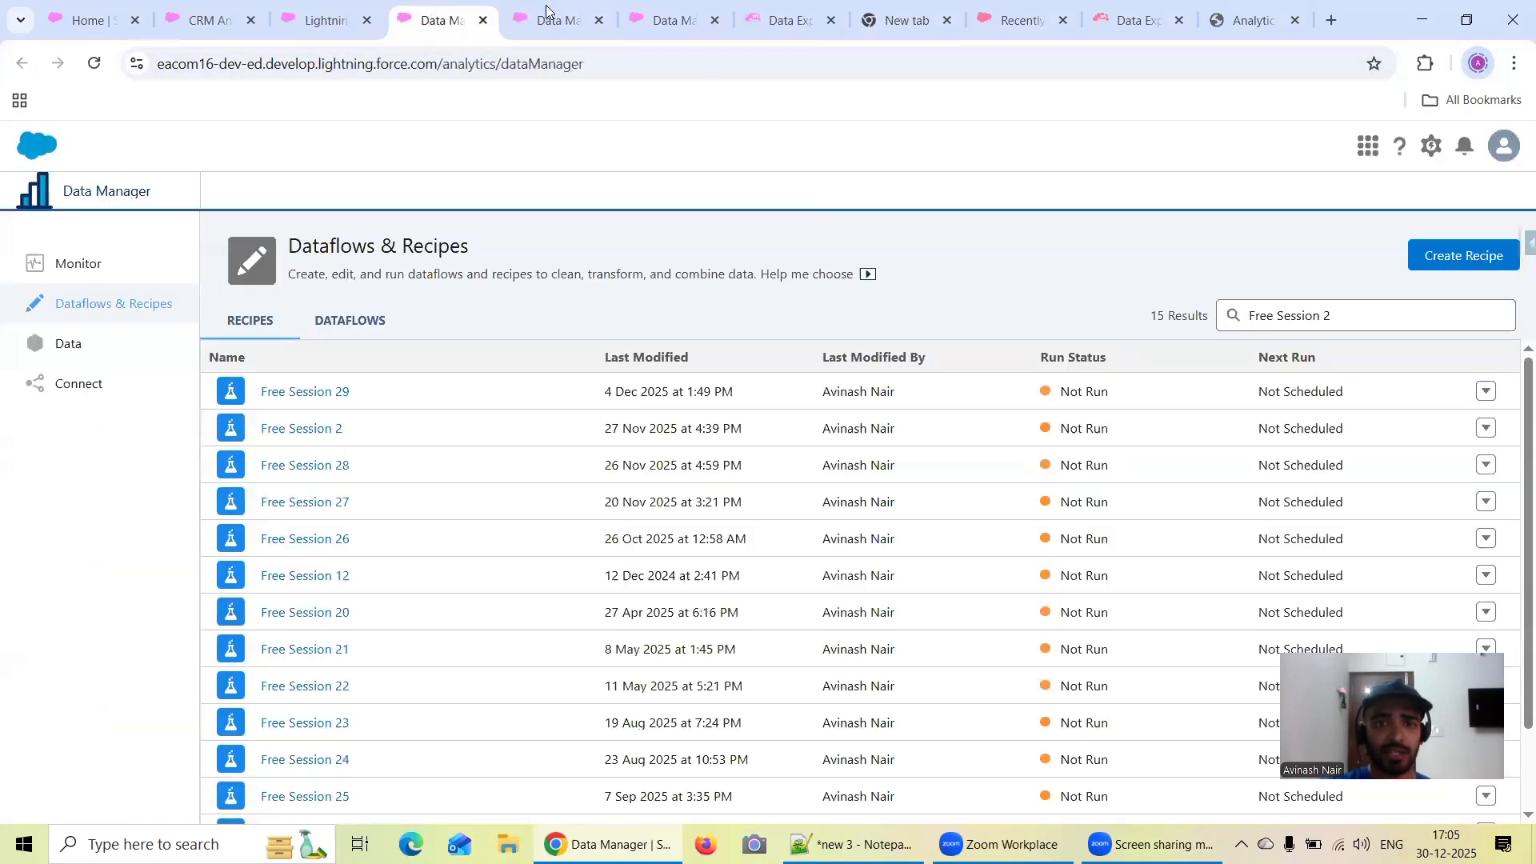
pyautogui.click(649, 14)
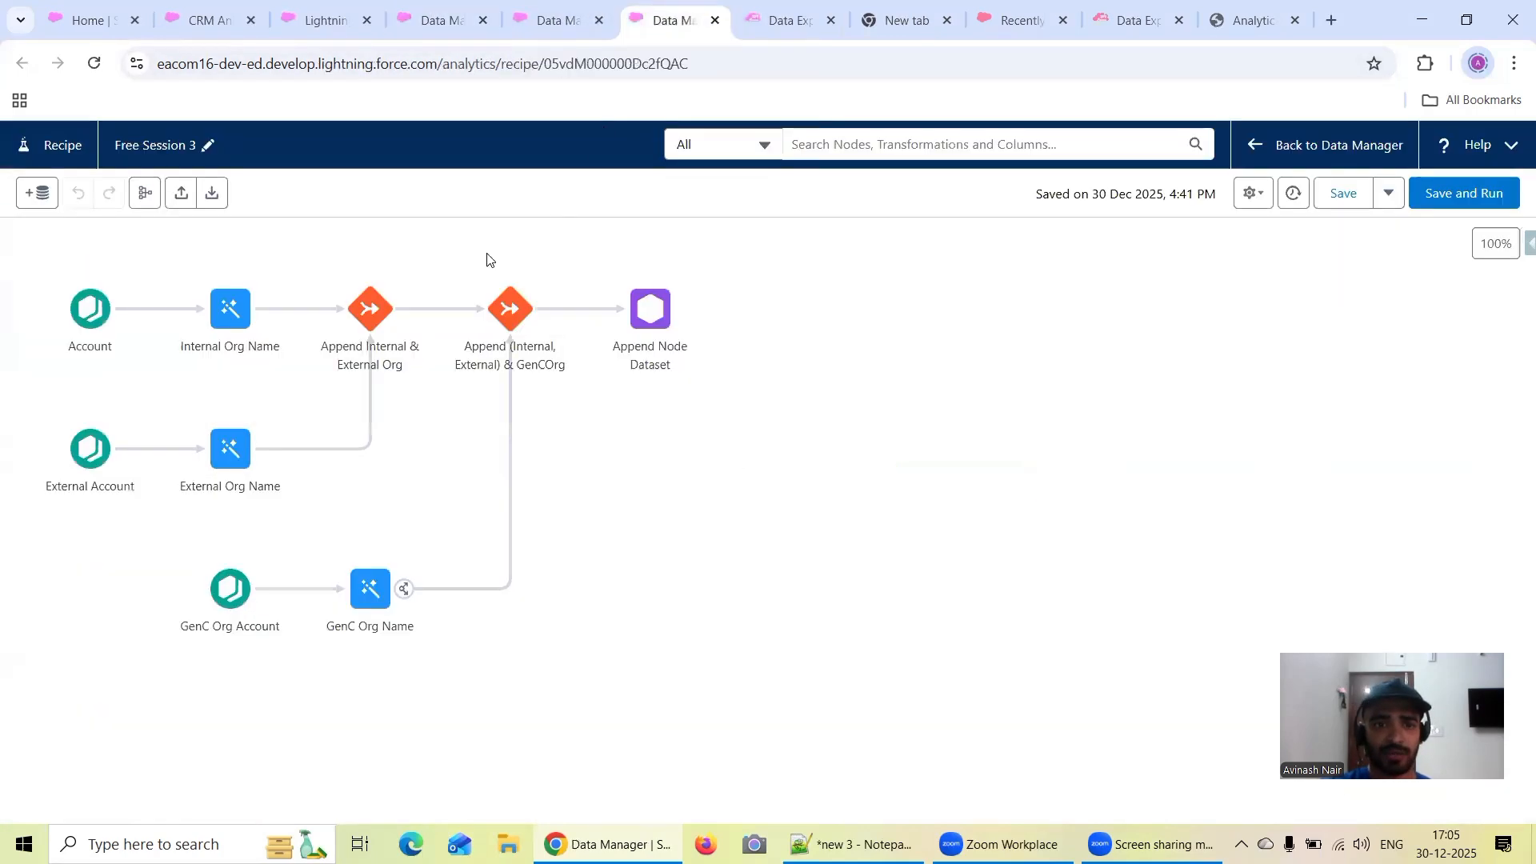
pyautogui.click(636, 324)
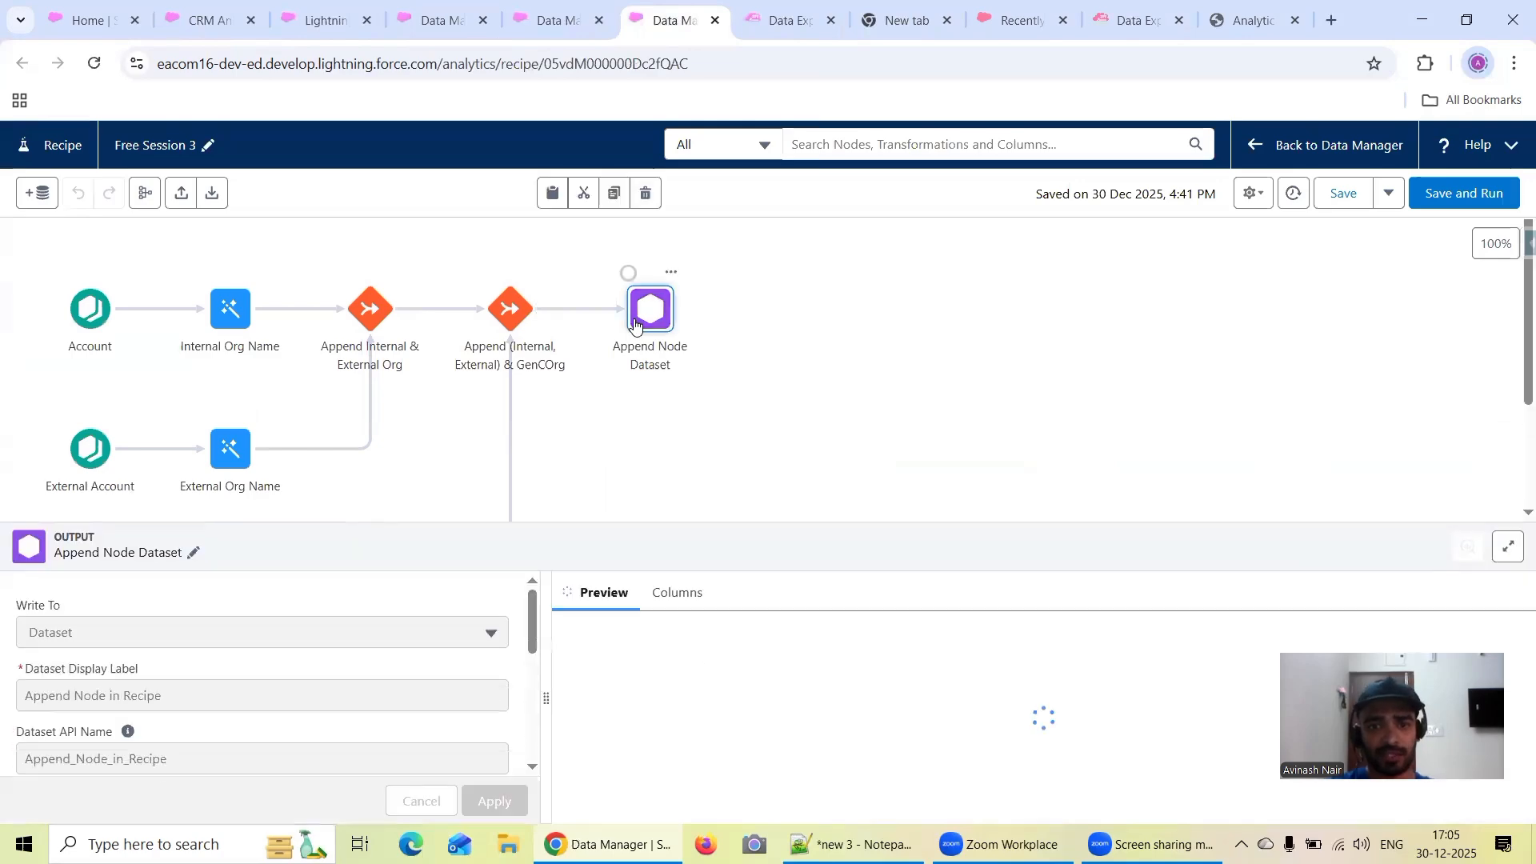
pyautogui.tripleClick(183, 699)
pyautogui.hotkey('ctrl', 'c')
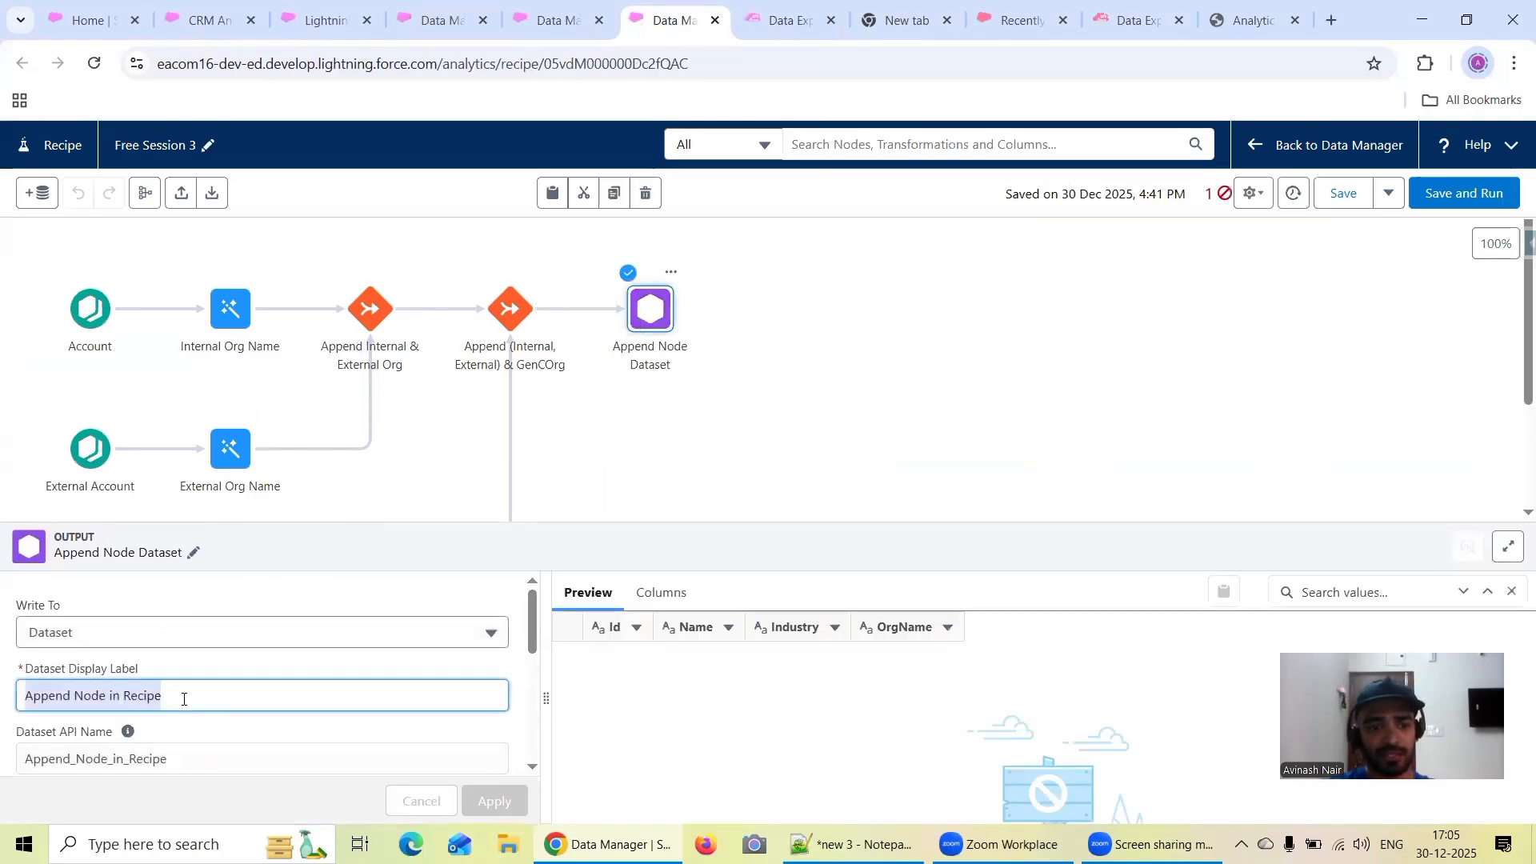
# Close the Append Node Dataset output's details and go back to the Dataflows & Recipes list
pyautogui.click(436, 20)
pyautogui.click(320, 20)
pyautogui.click(194, 20)
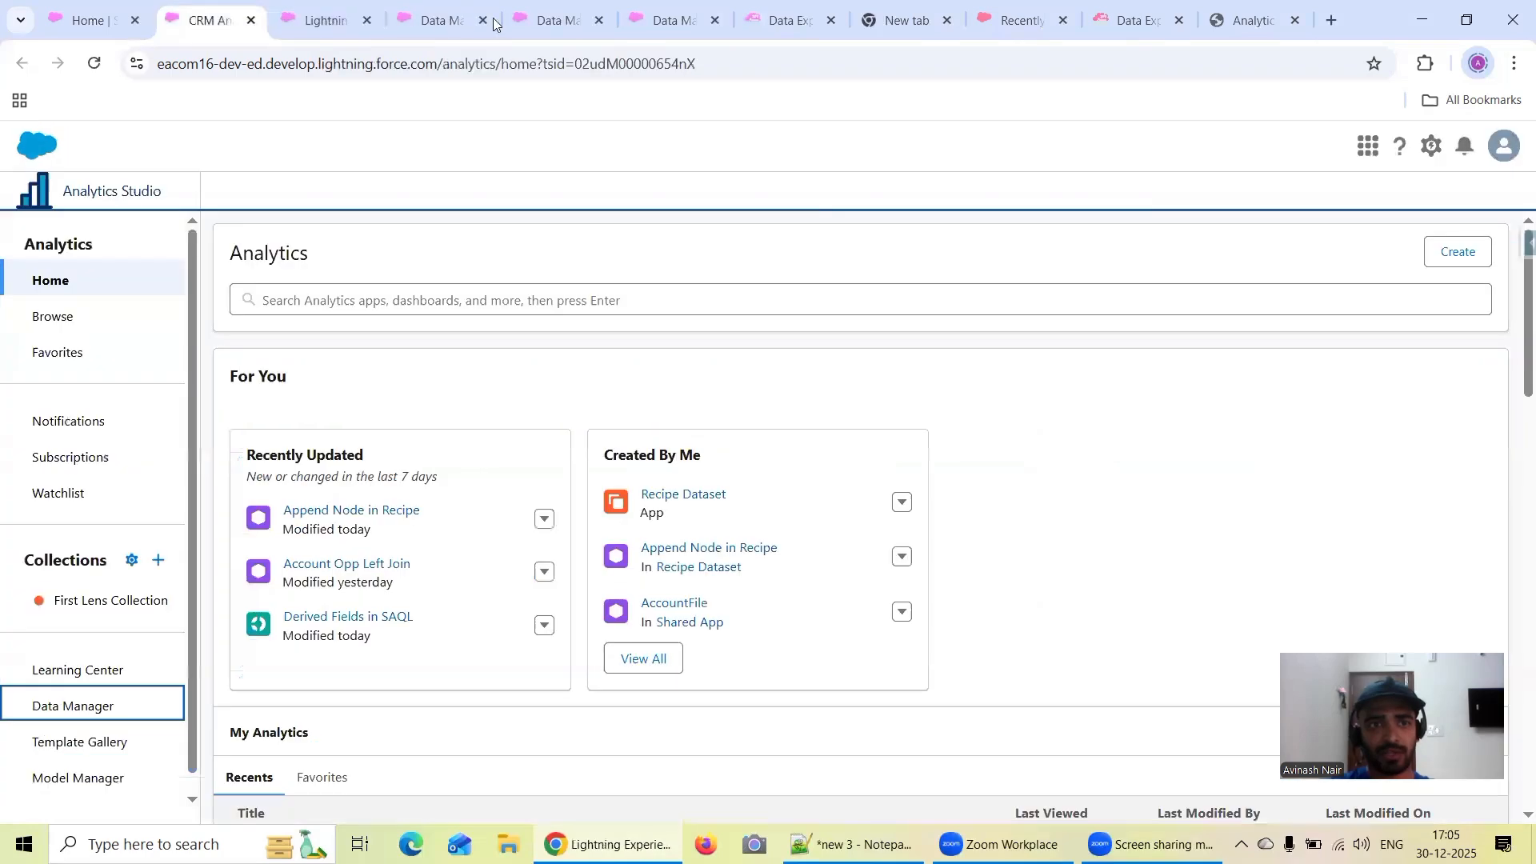
pyautogui.click(664, 20)
pyautogui.click(439, 442)
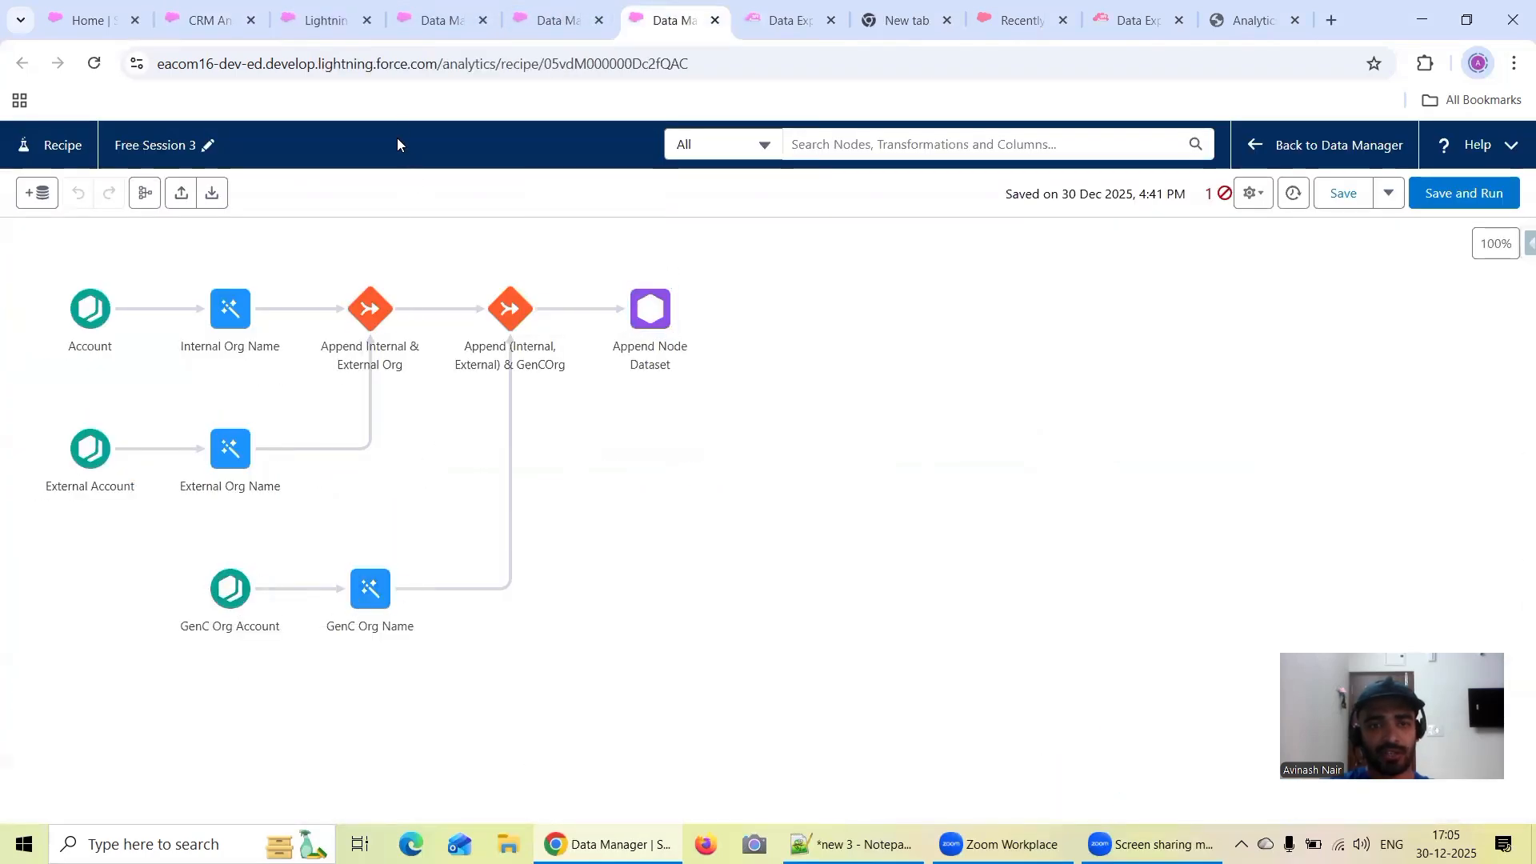
pyautogui.click(547, 19)
pyautogui.click(438, 24)
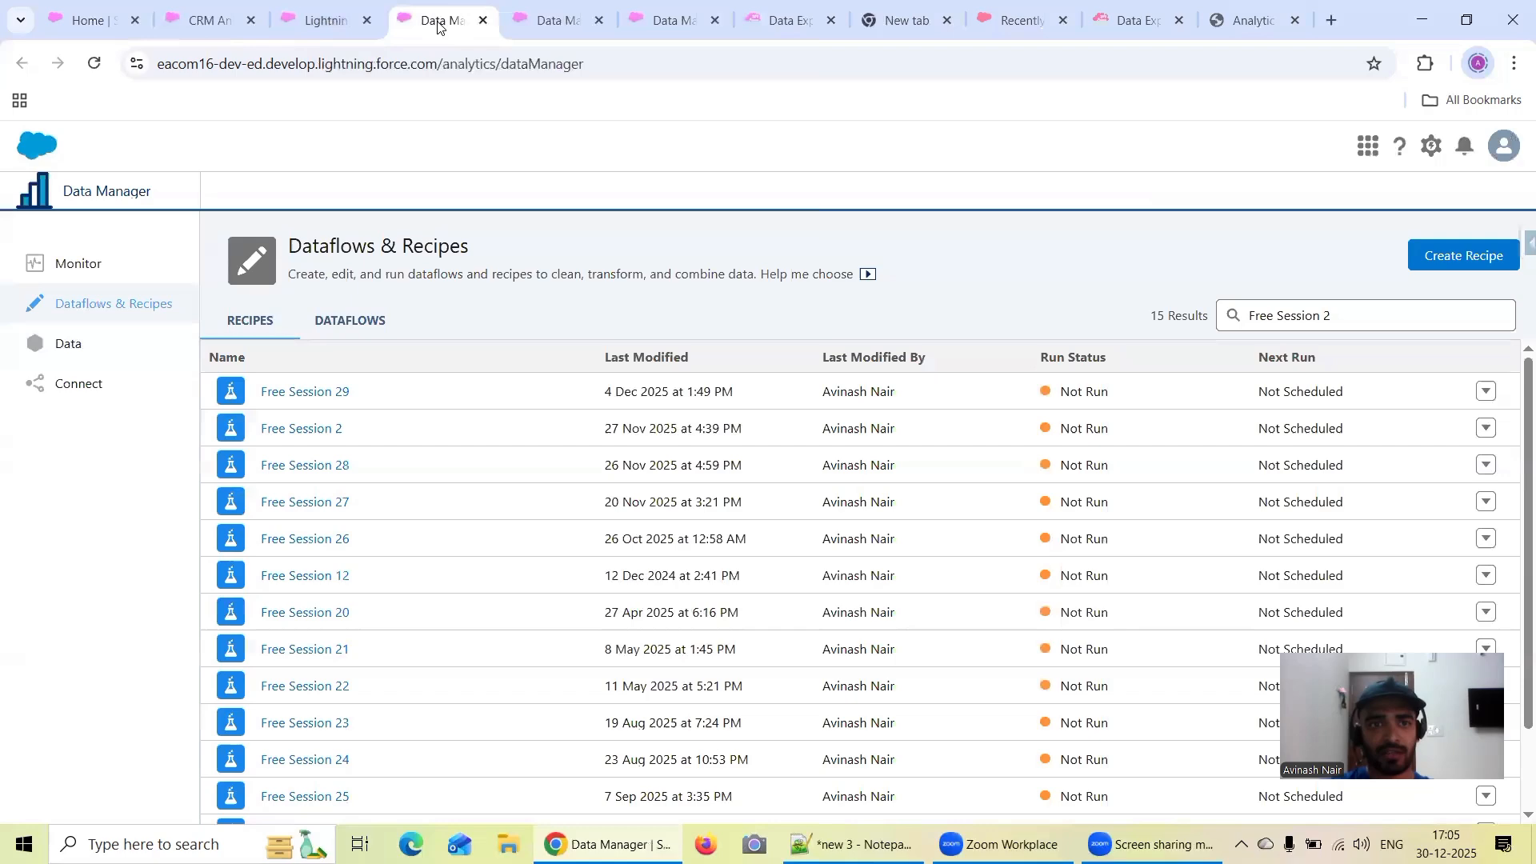
# Search Analytics Studio for "Append Node in Recipe", open that dataset in a new lens and check its row count
pyautogui.click(233, 22)
pyautogui.click(293, 293)
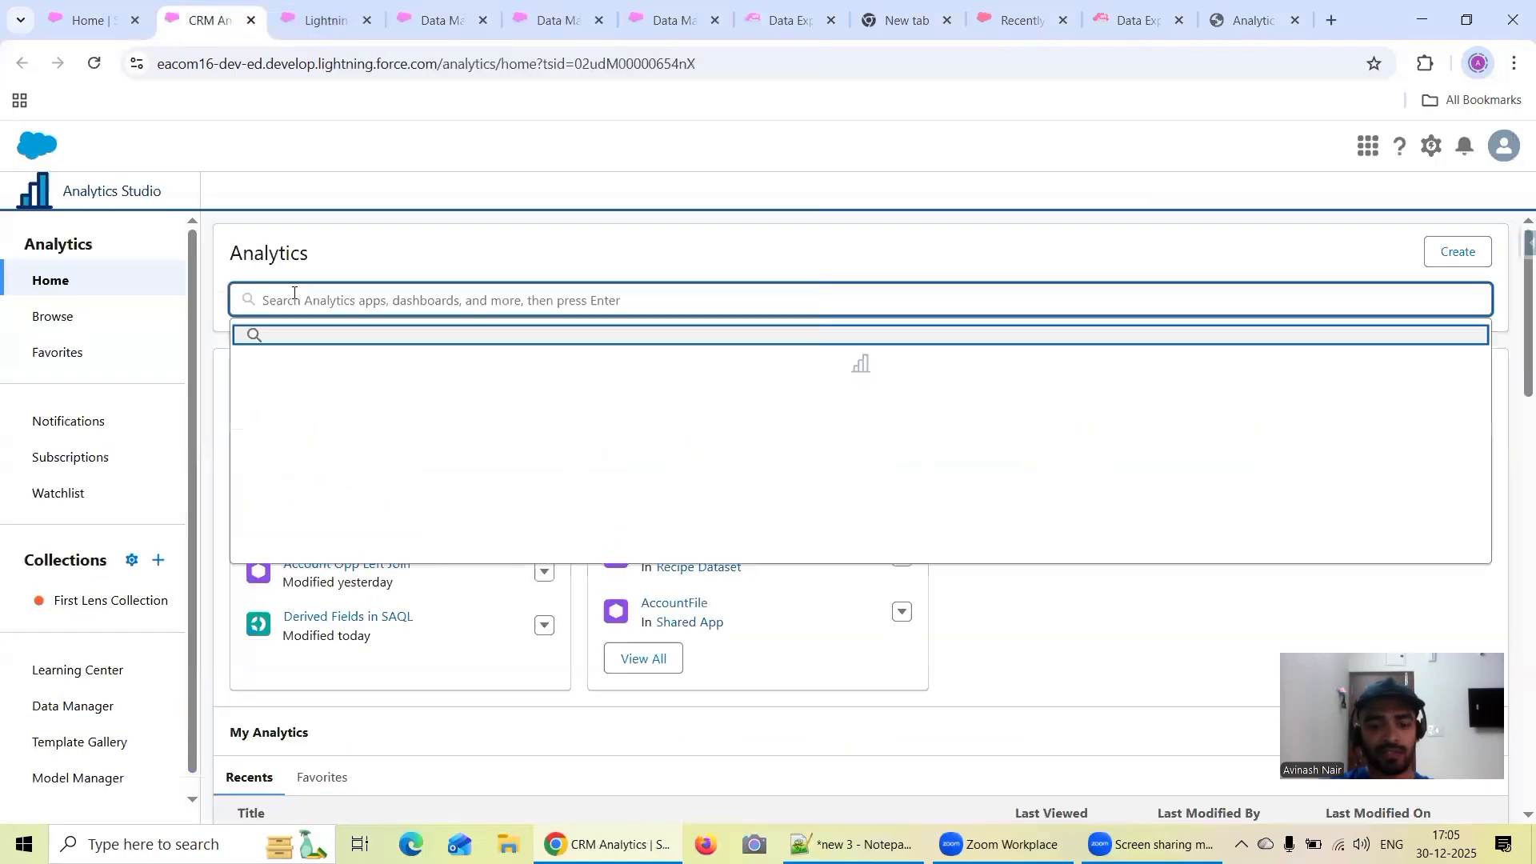
pyautogui.hotkey('ctrl', 'v')
pyautogui.press('Return')
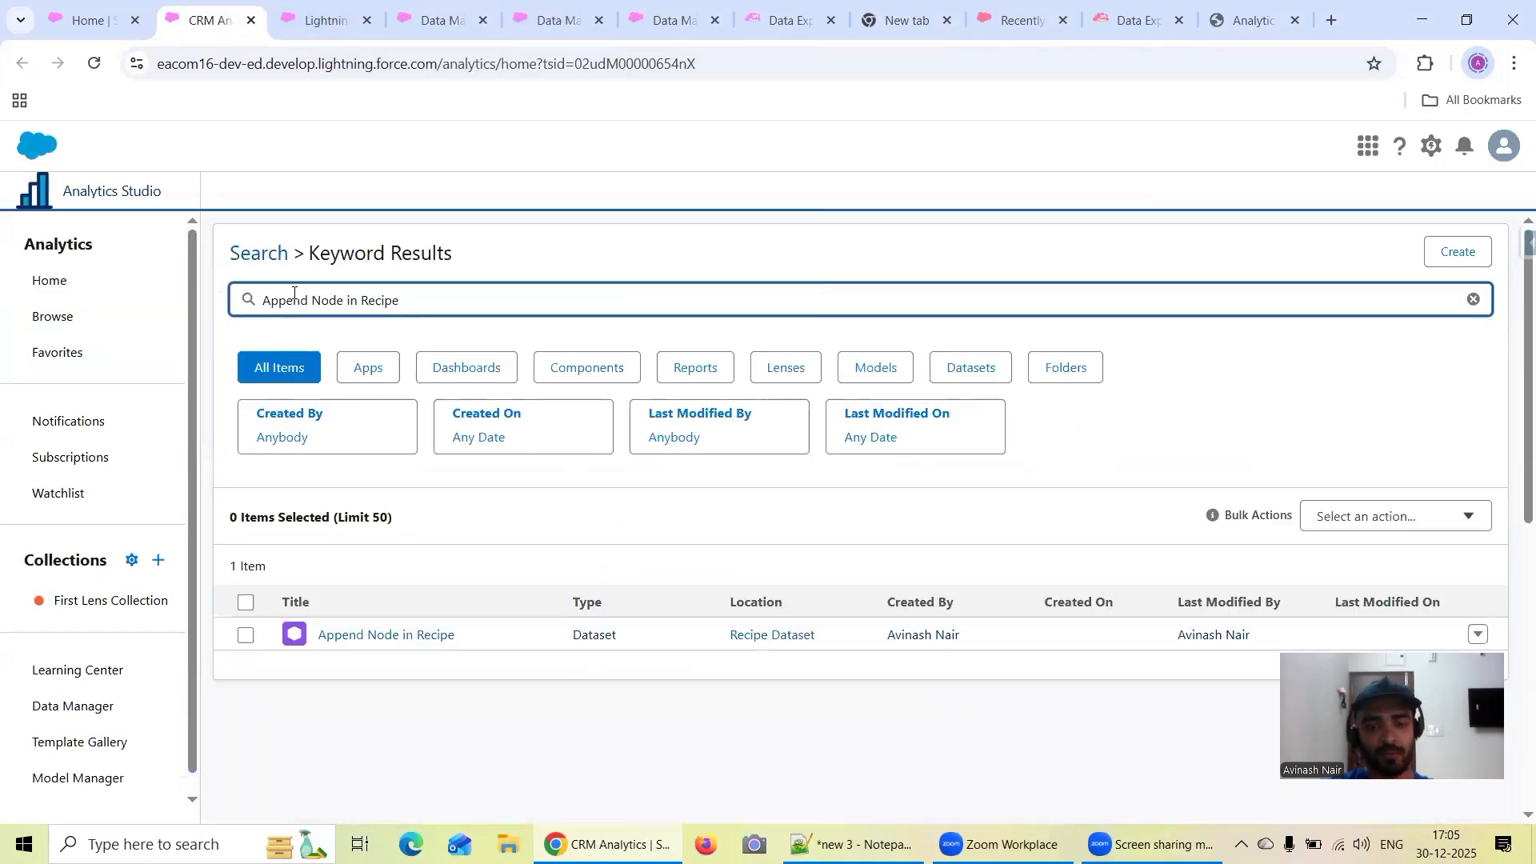
pyautogui.click(360, 636)
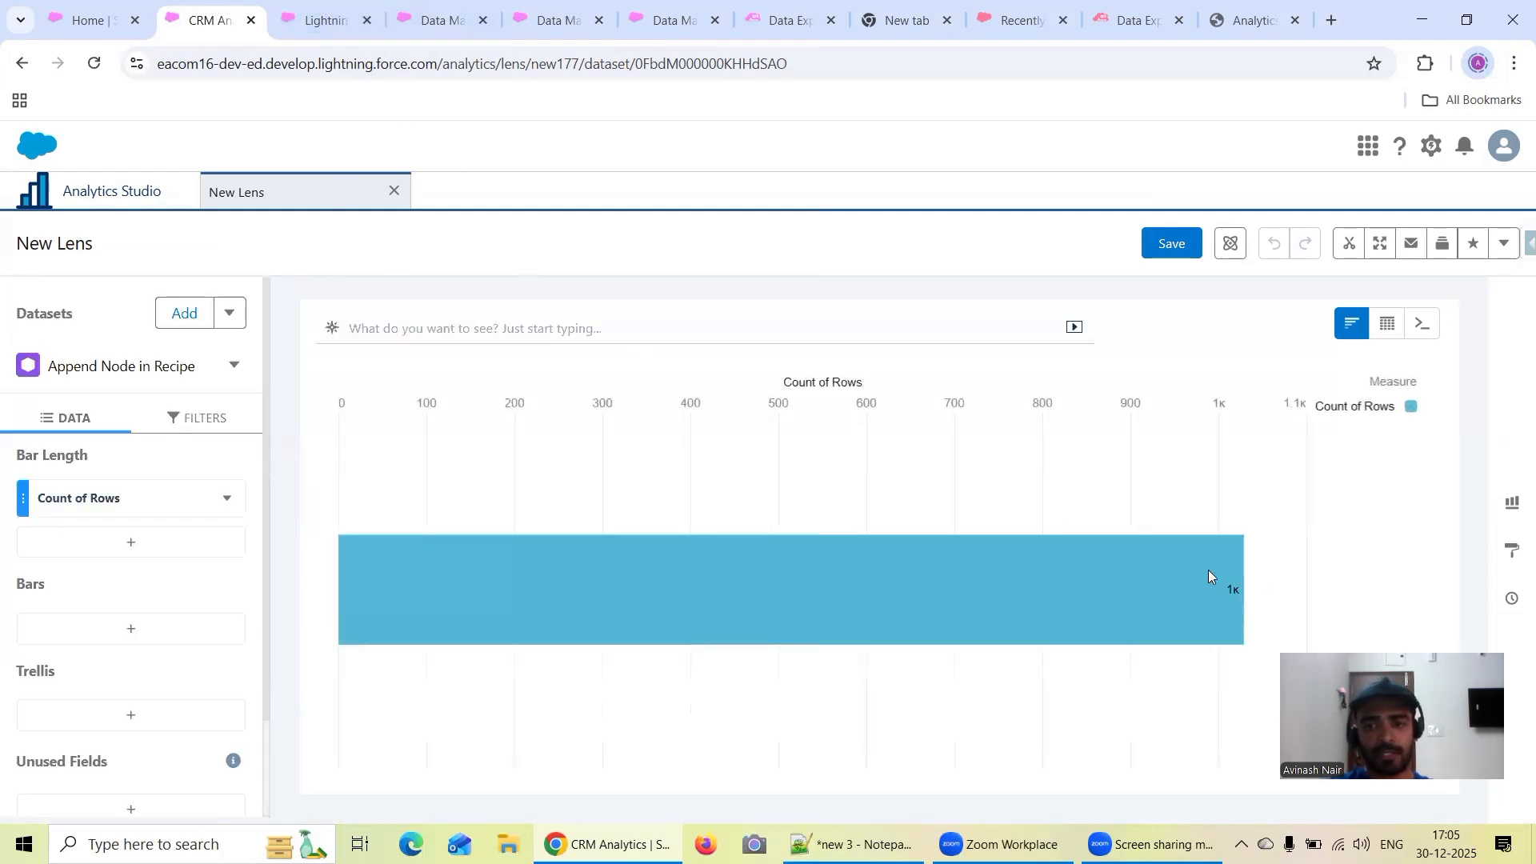
pyautogui.moveTo(1230, 597)
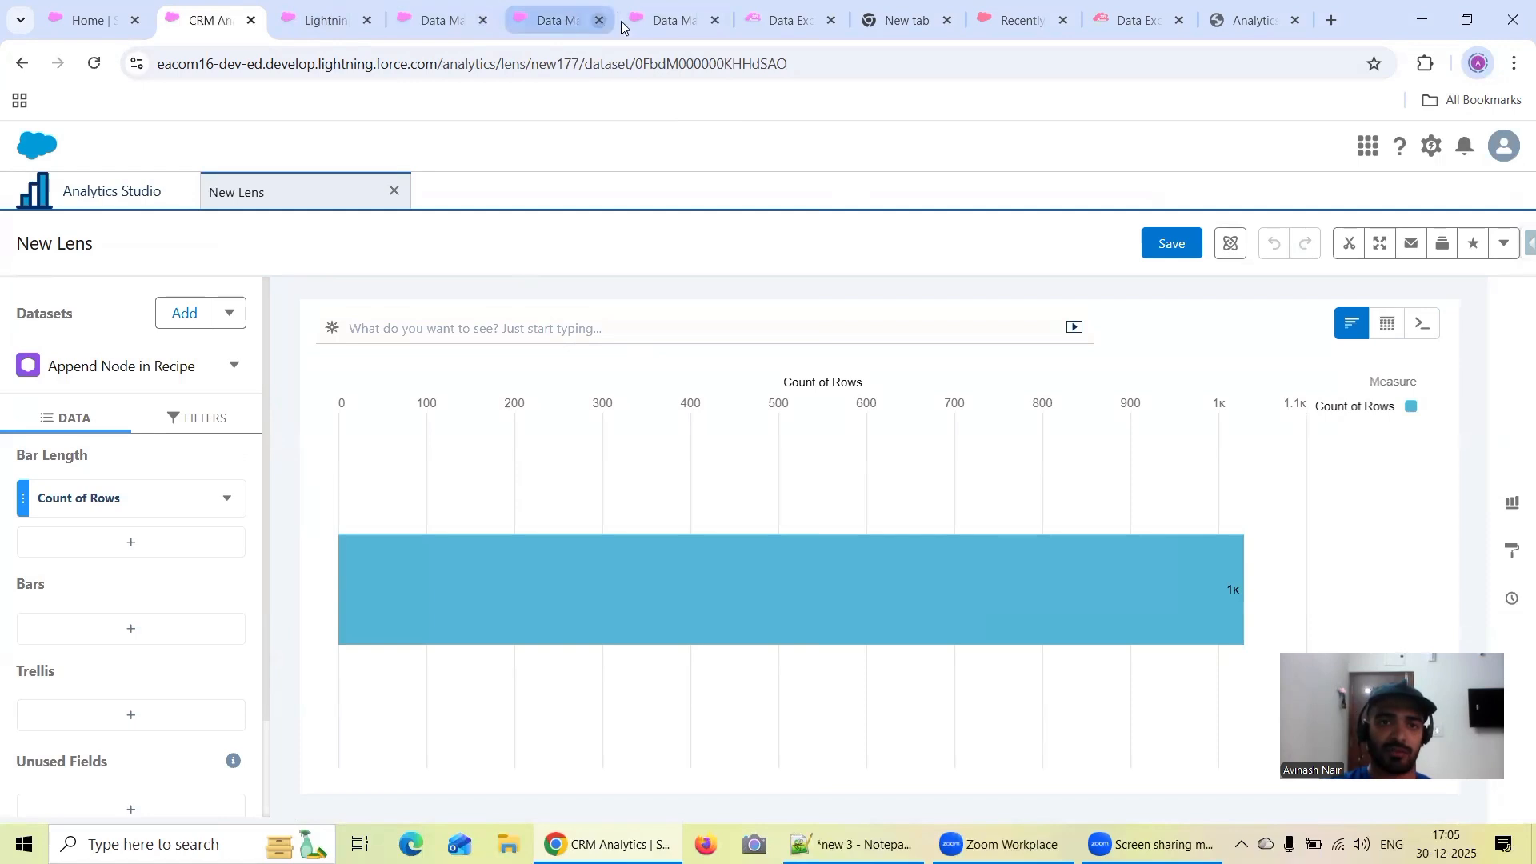
# Go back to Dataflows & Recipes, search the recipe list for "Free Session 1" and open that recipe
pyautogui.moveTo(691, 31)
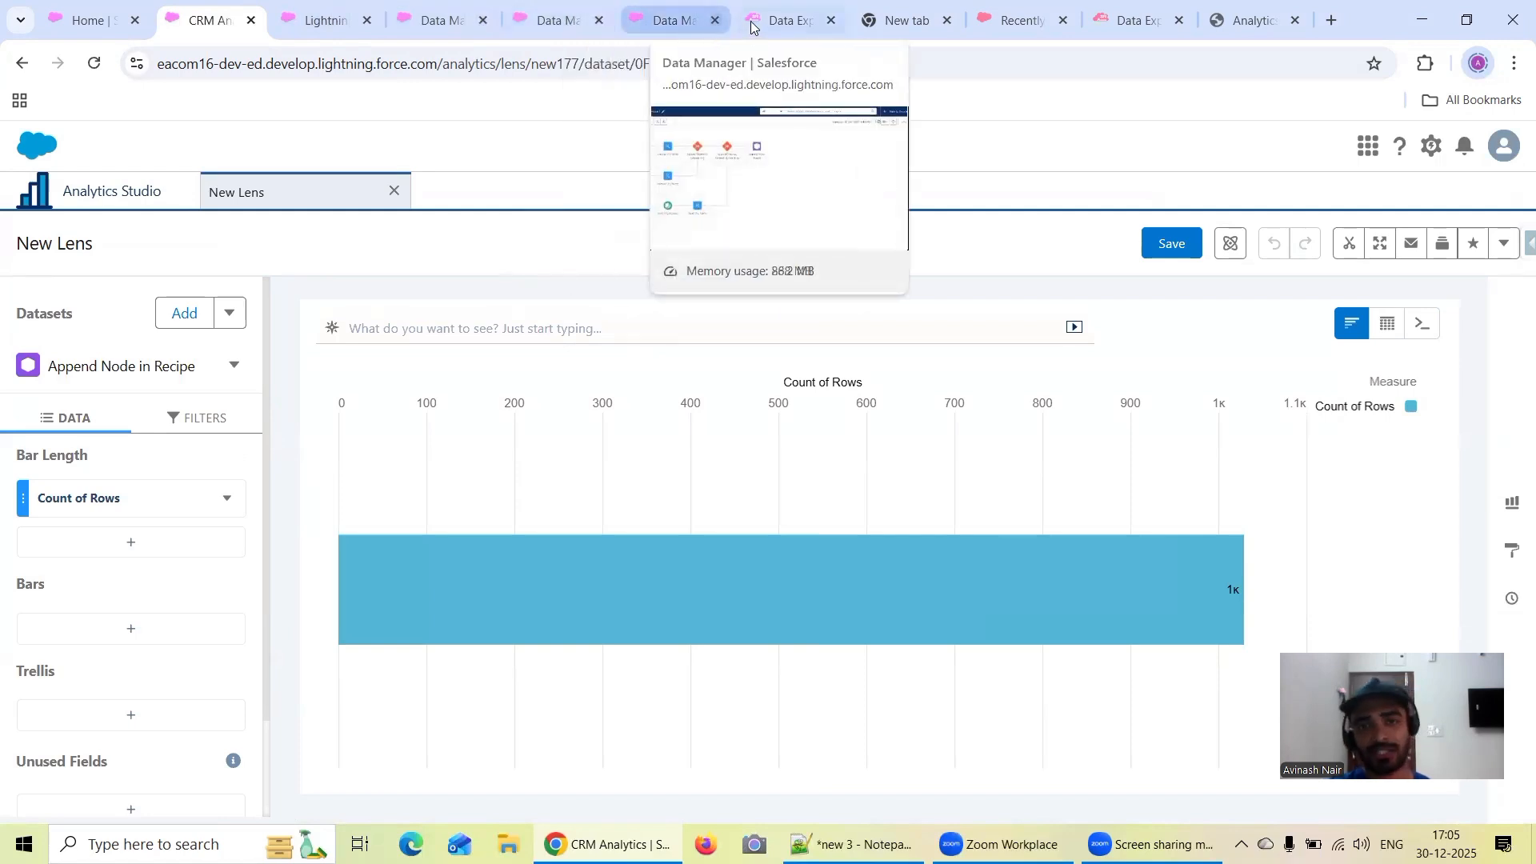
pyautogui.click(672, 27)
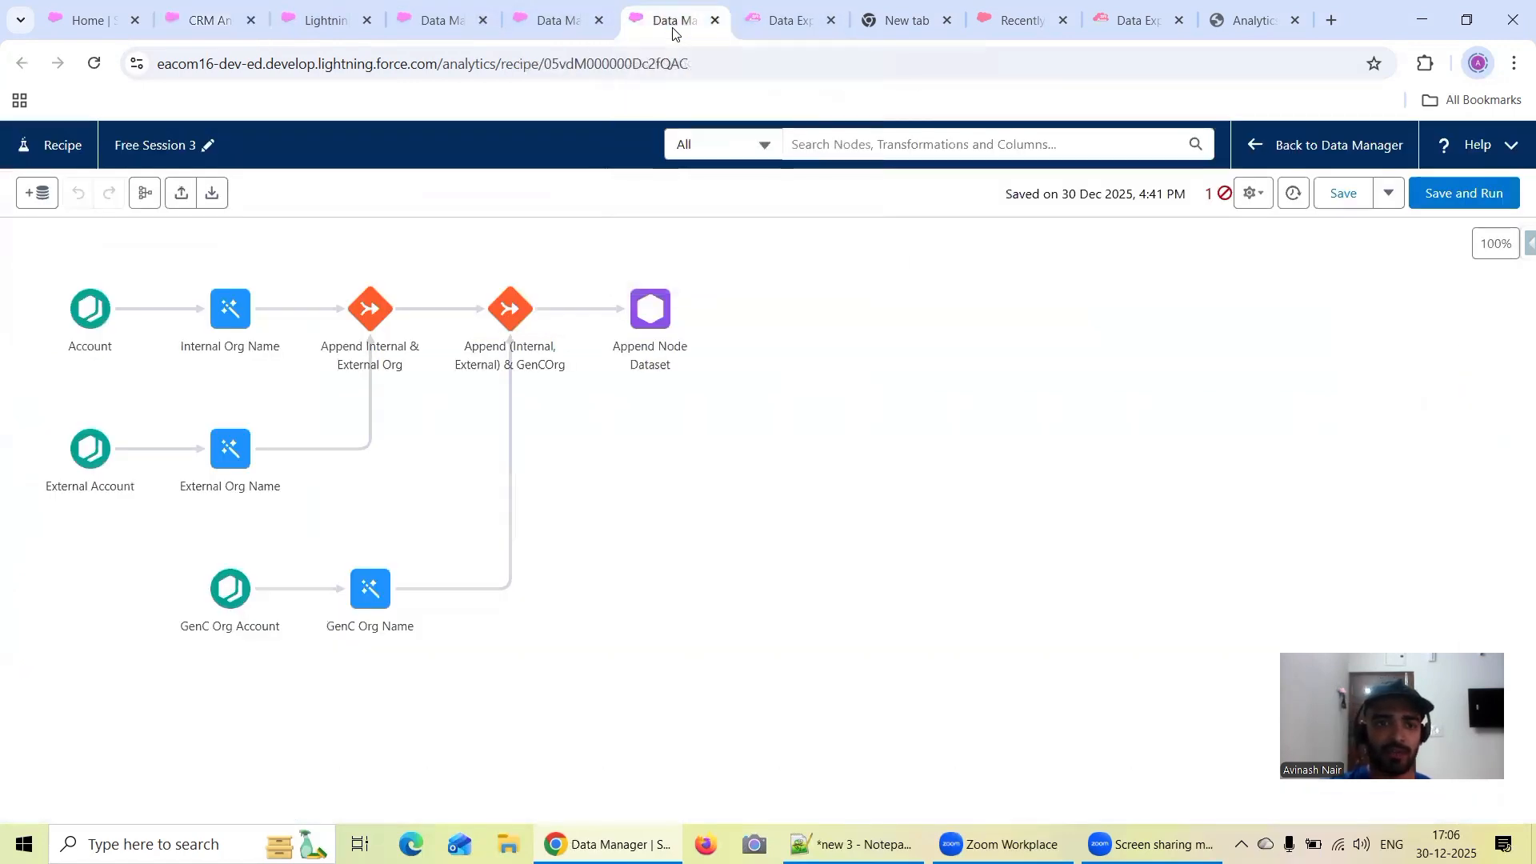
pyautogui.click(554, 22)
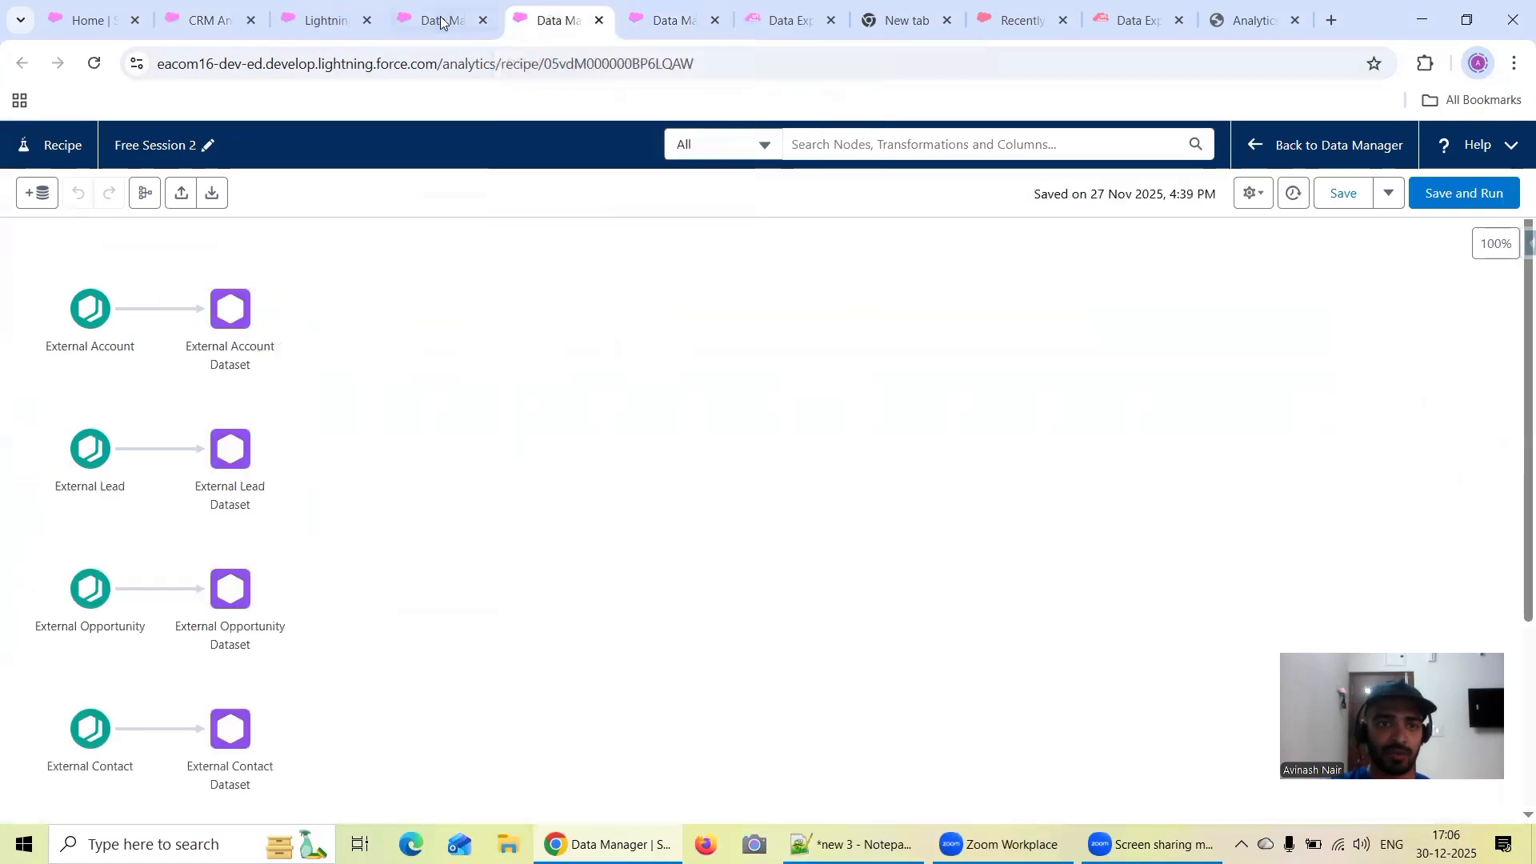
pyautogui.click(441, 21)
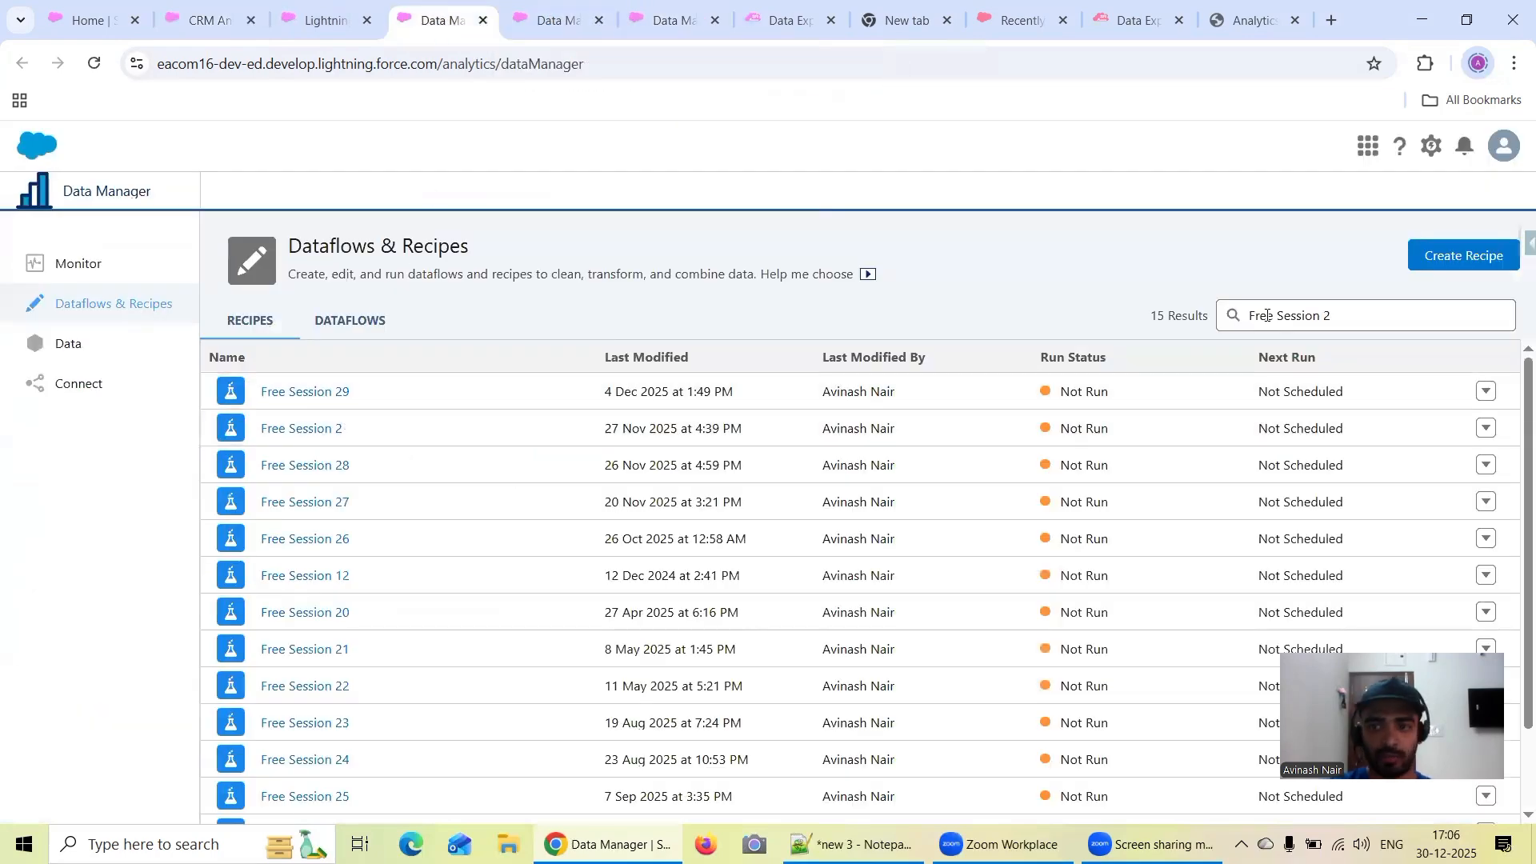
pyautogui.click(1341, 313)
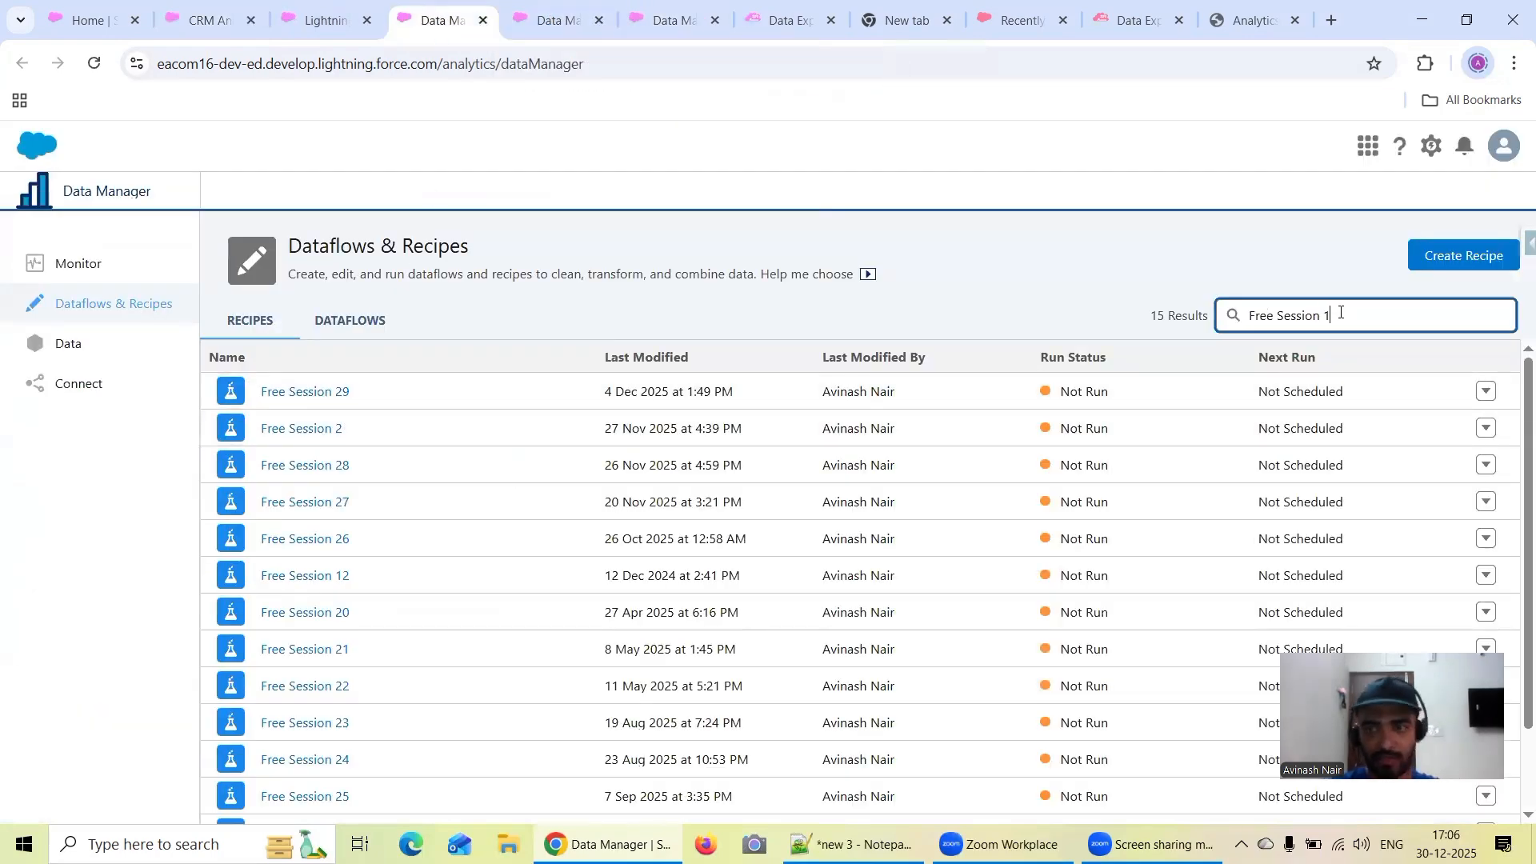
pyautogui.click(313, 399)
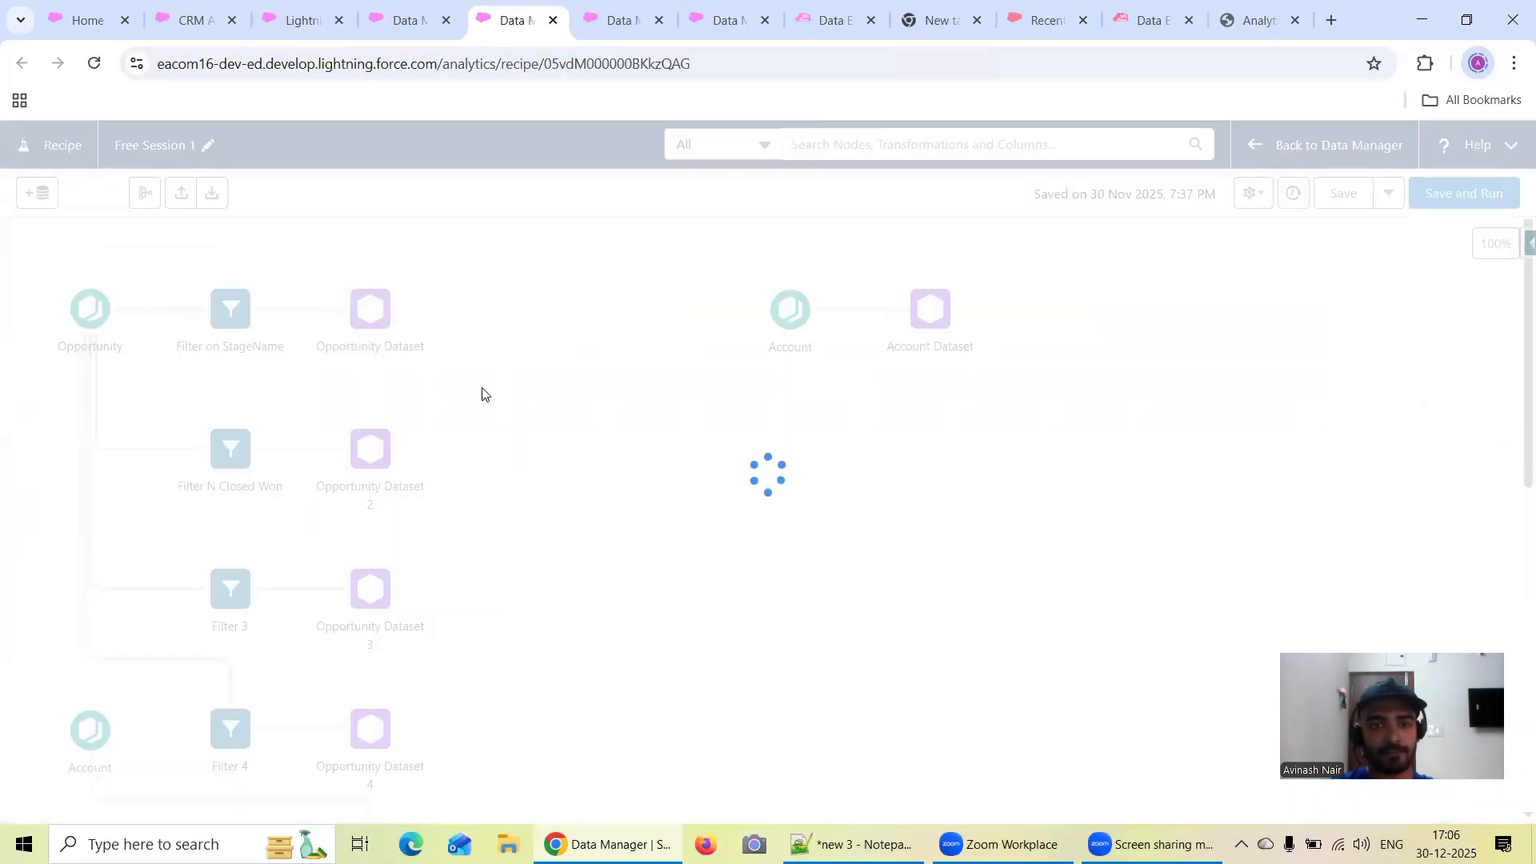
# Examine the display labels of the two Account Dataset outputs in the Free Session 1 recipe
pyautogui.click(925, 318)
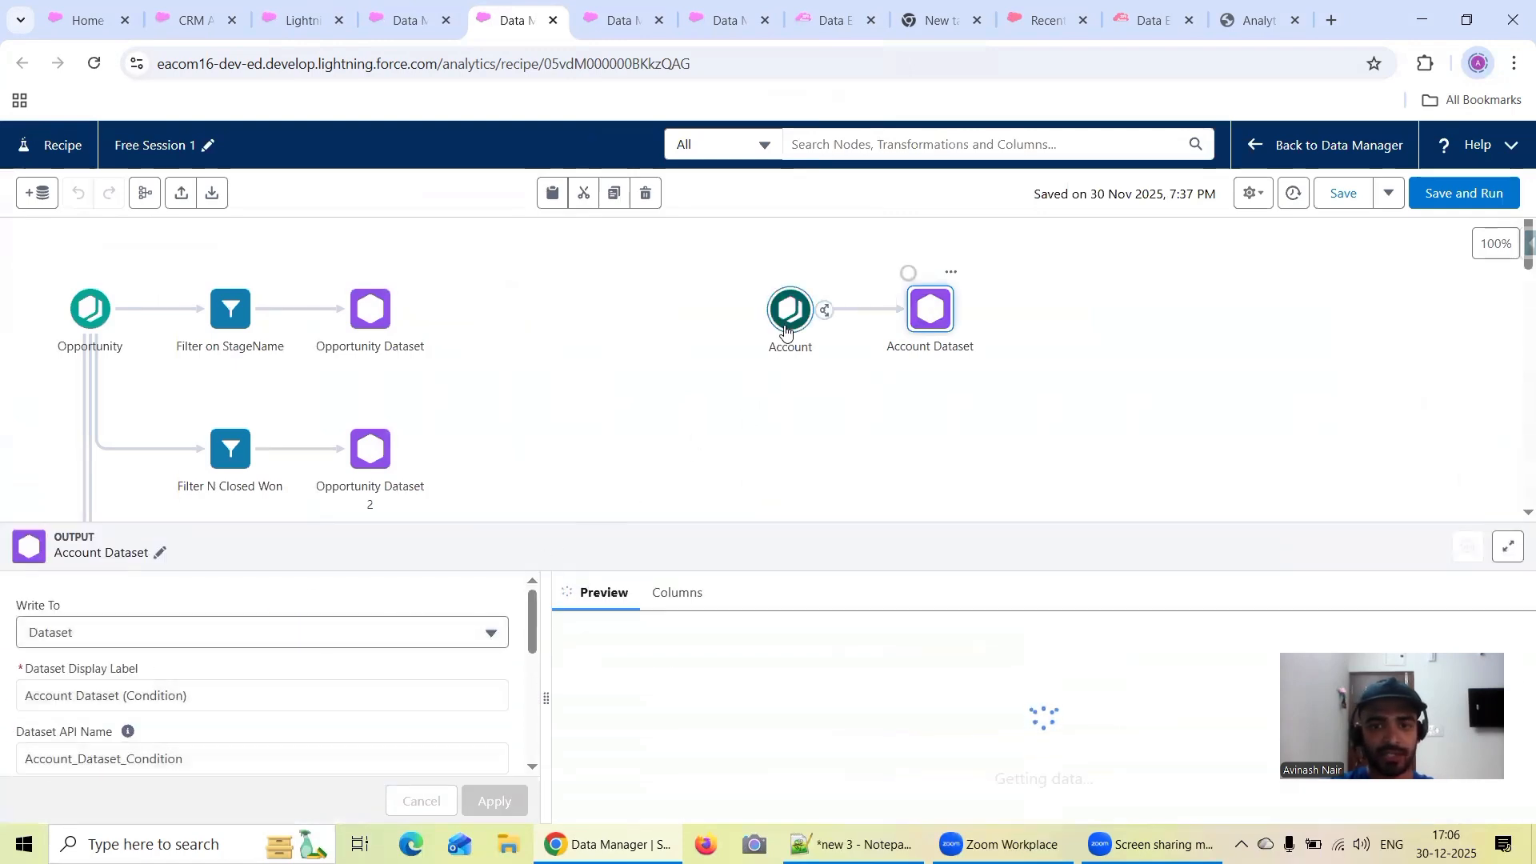
pyautogui.click(541, 483)
pyautogui.scroll(-5, 542, 483)
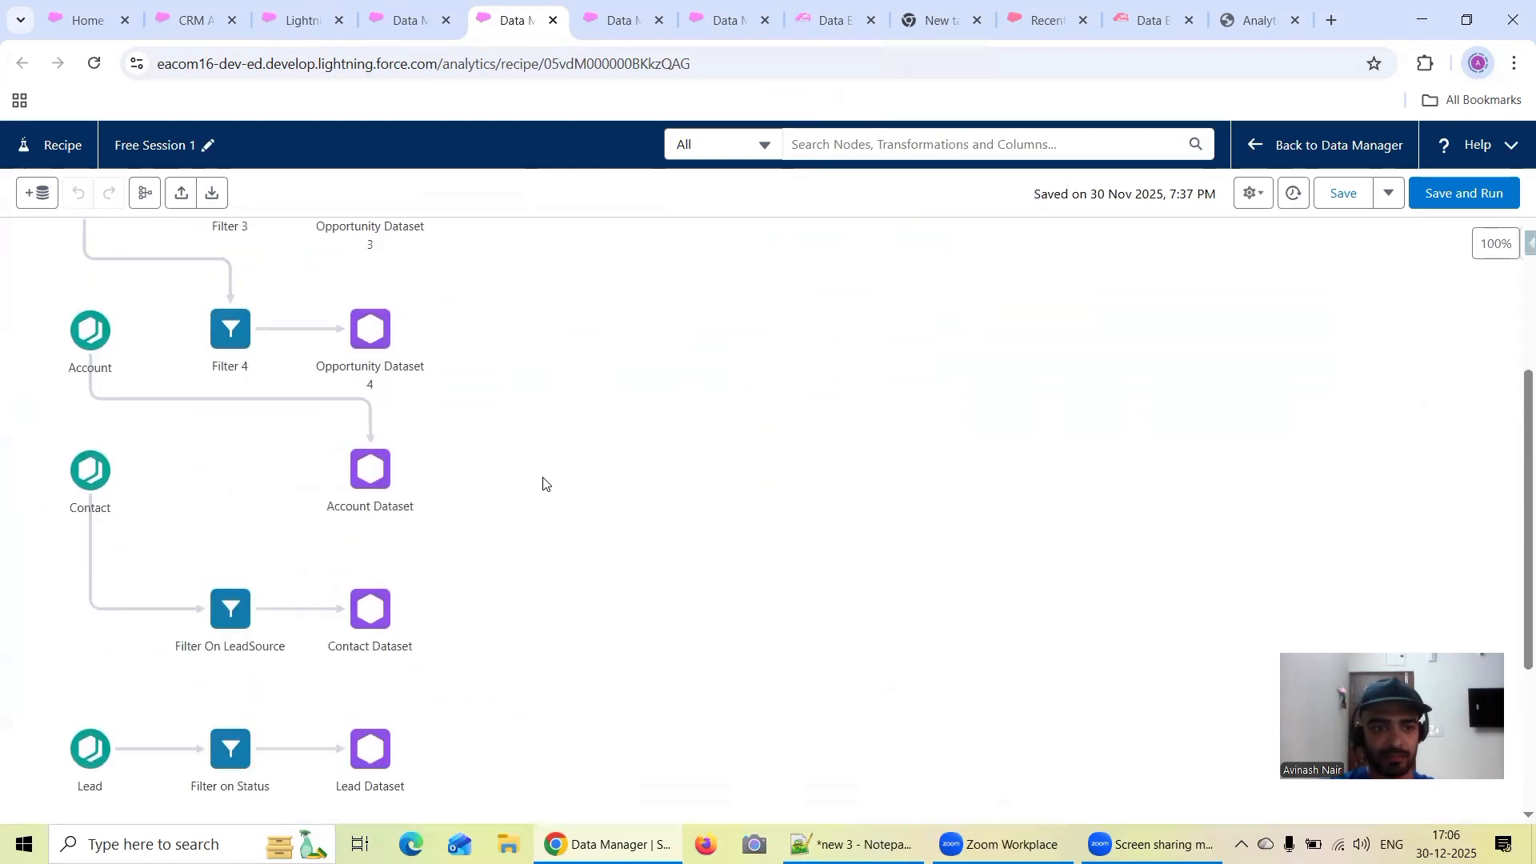
pyautogui.click(364, 464)
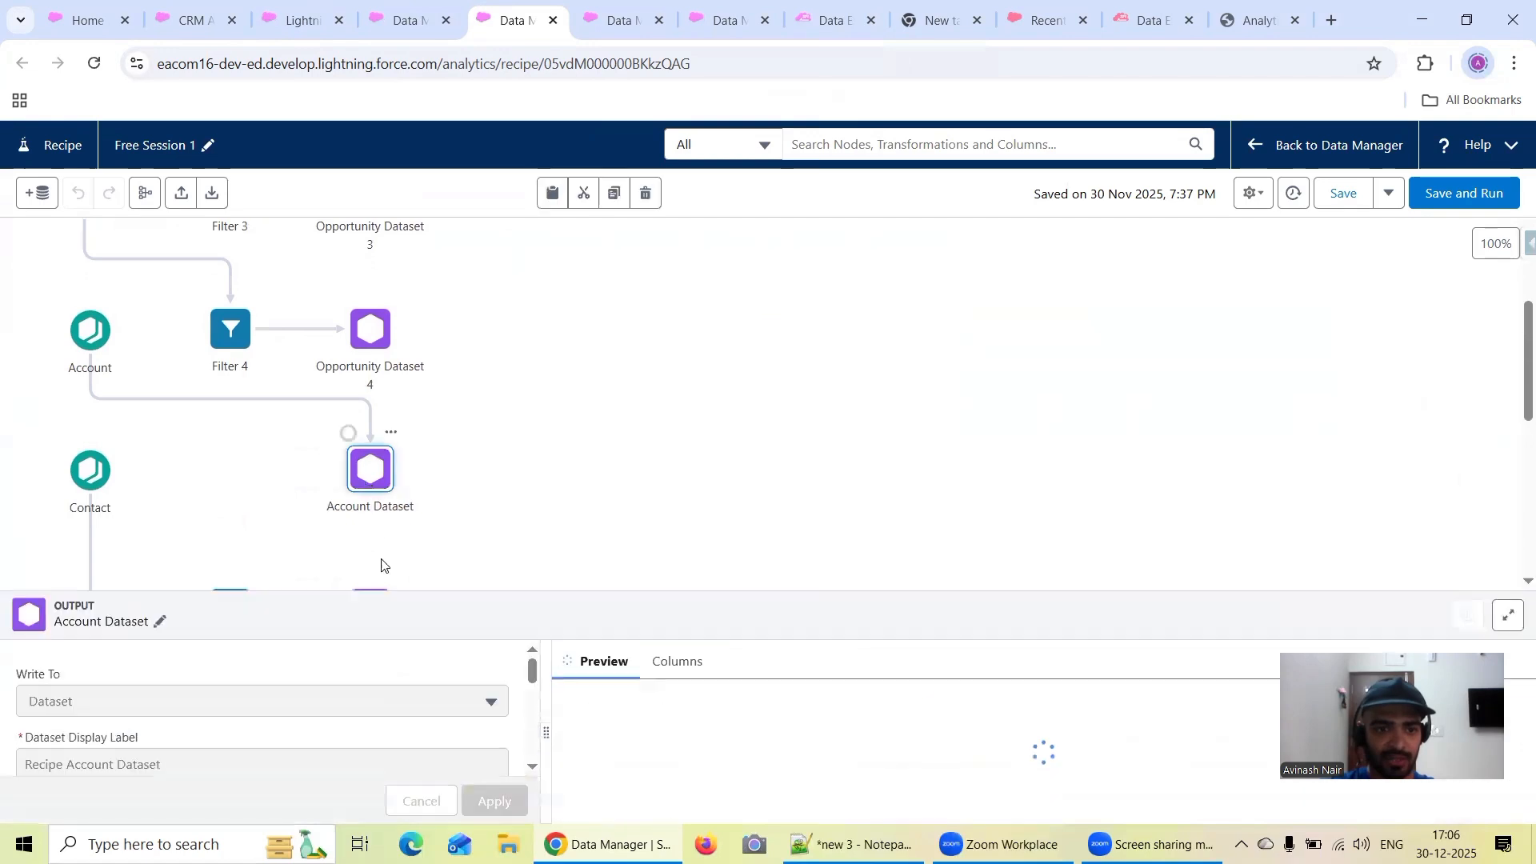
pyautogui.click(565, 469)
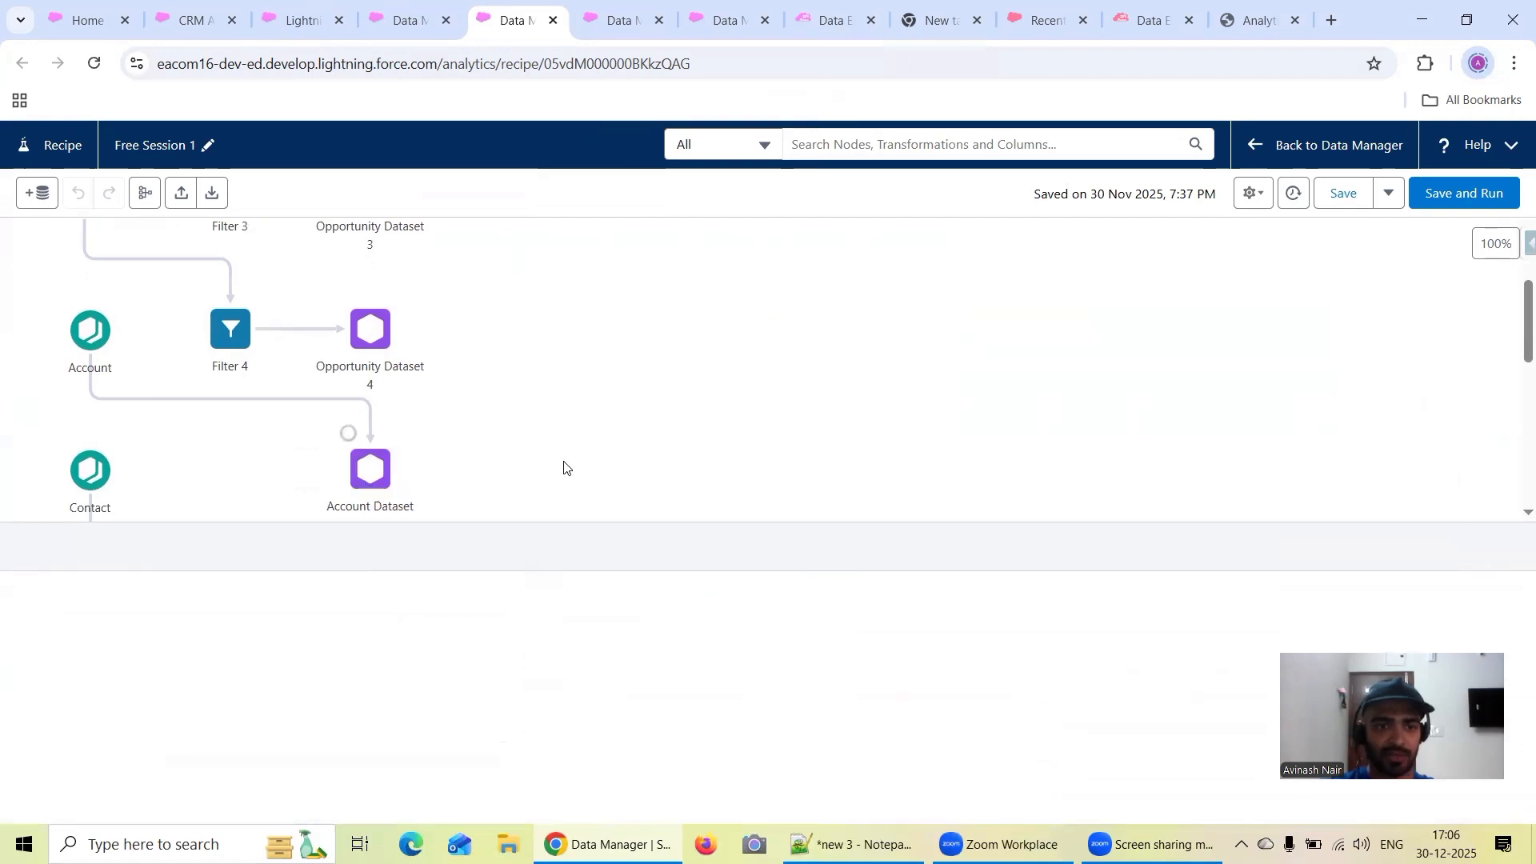
# Examine the source location of the Account input that feeds the Account Dataset output, and close its details
pyautogui.click(90, 324)
pyautogui.scroll(-2, 226, 638)
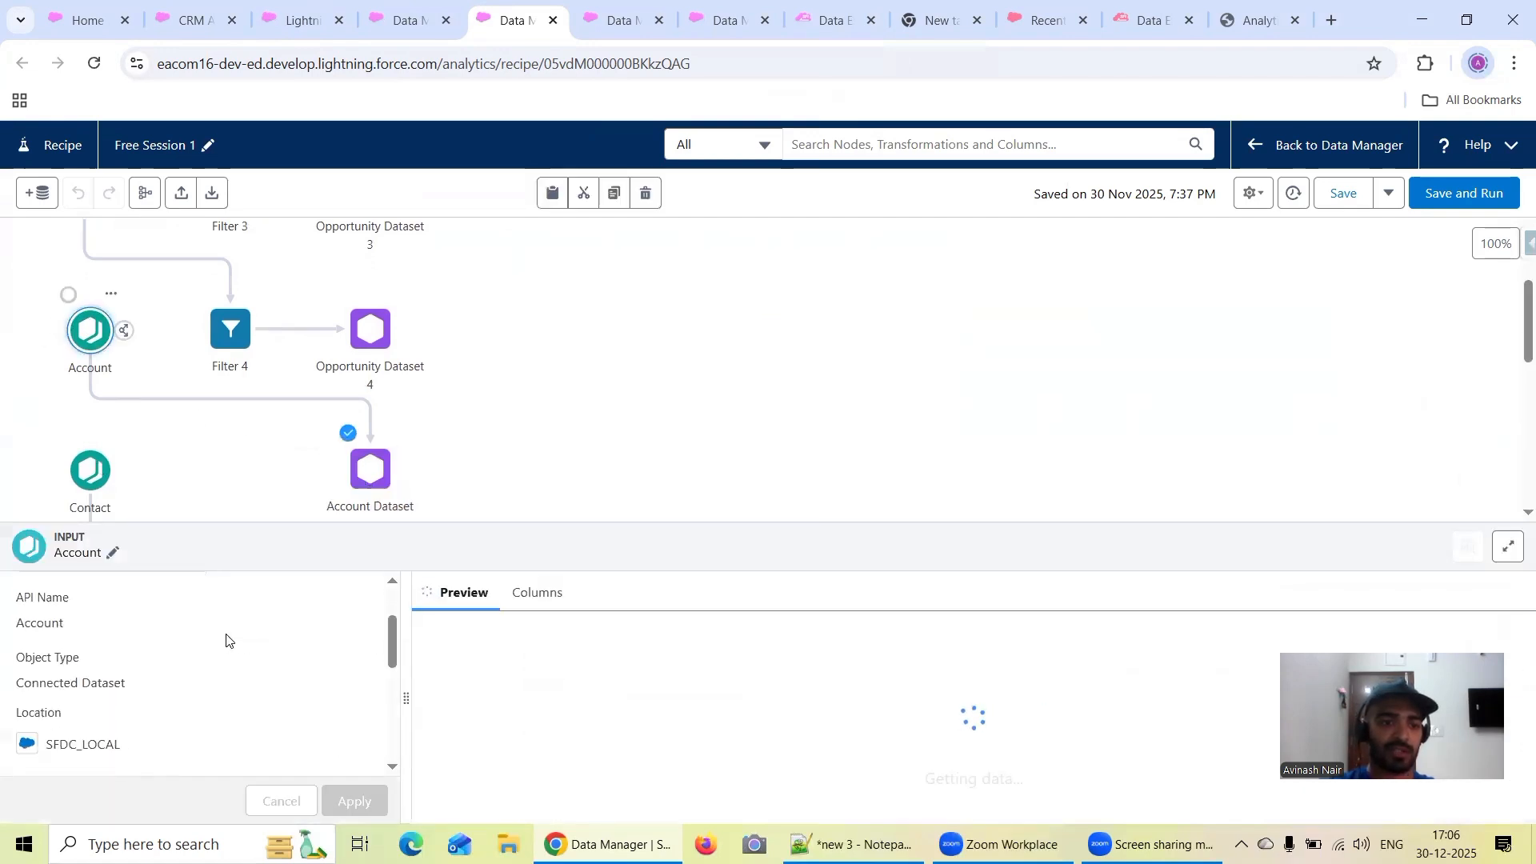
pyautogui.scroll(2, 226, 638)
pyautogui.click(616, 425)
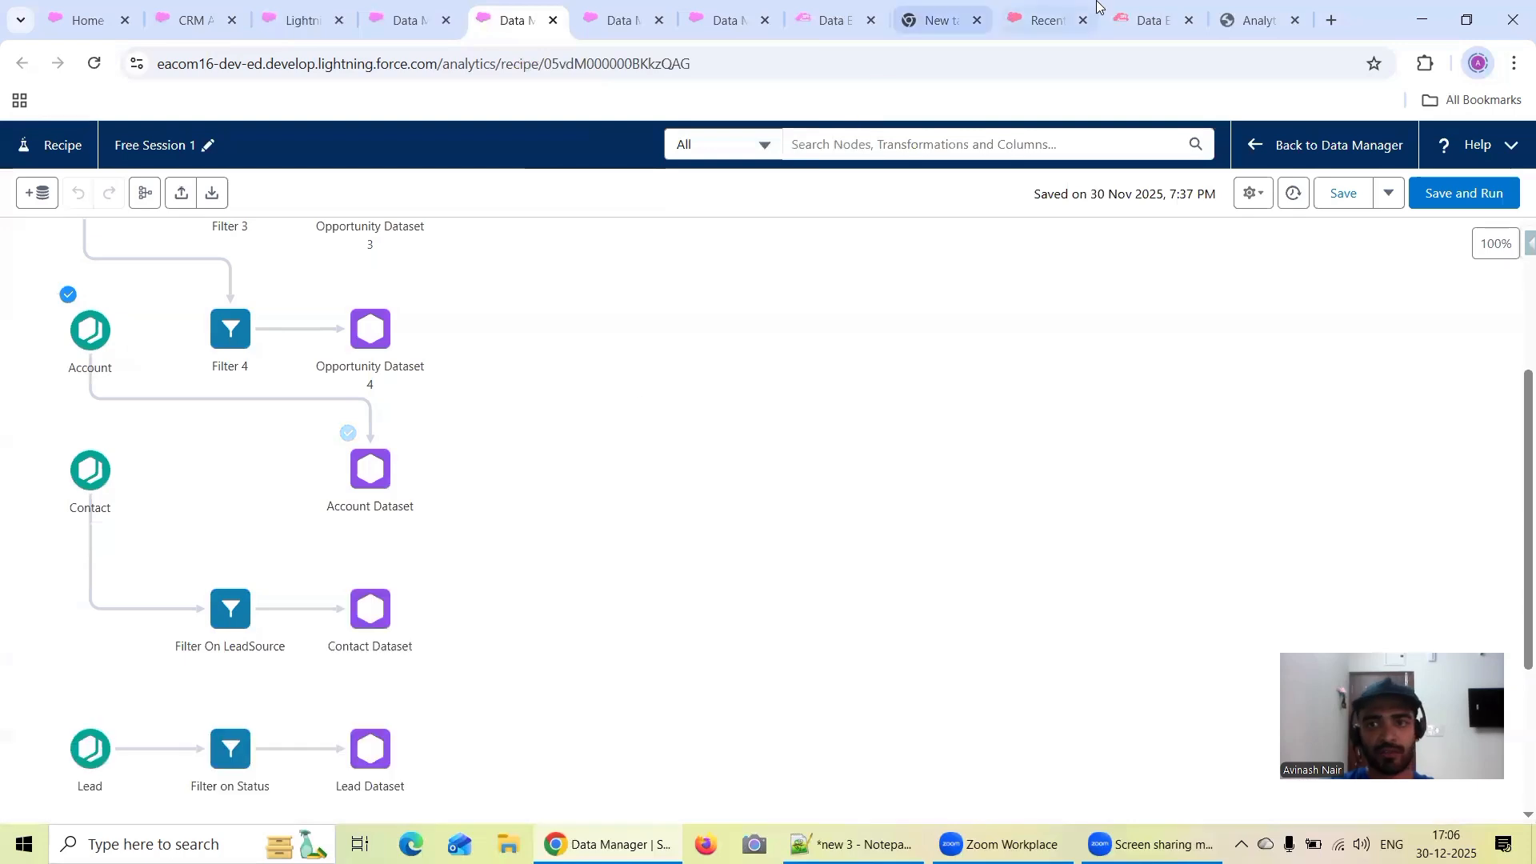
# In the Free Session 2 recipe, examine the External Account Dataset output and the source location of the External Account input
pyautogui.click(622, 18)
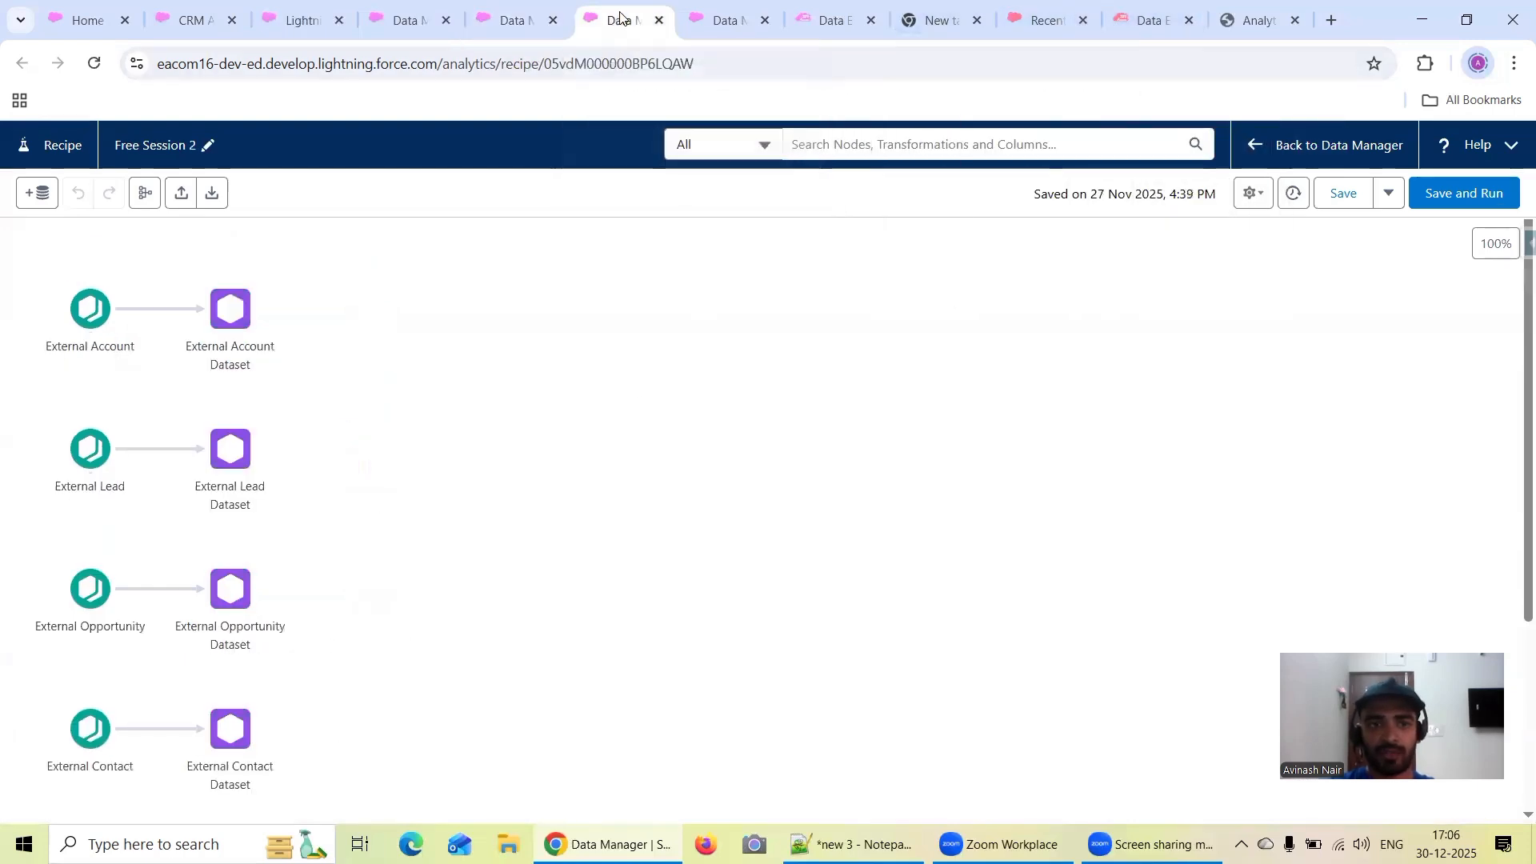
pyautogui.click(231, 316)
pyautogui.click(90, 310)
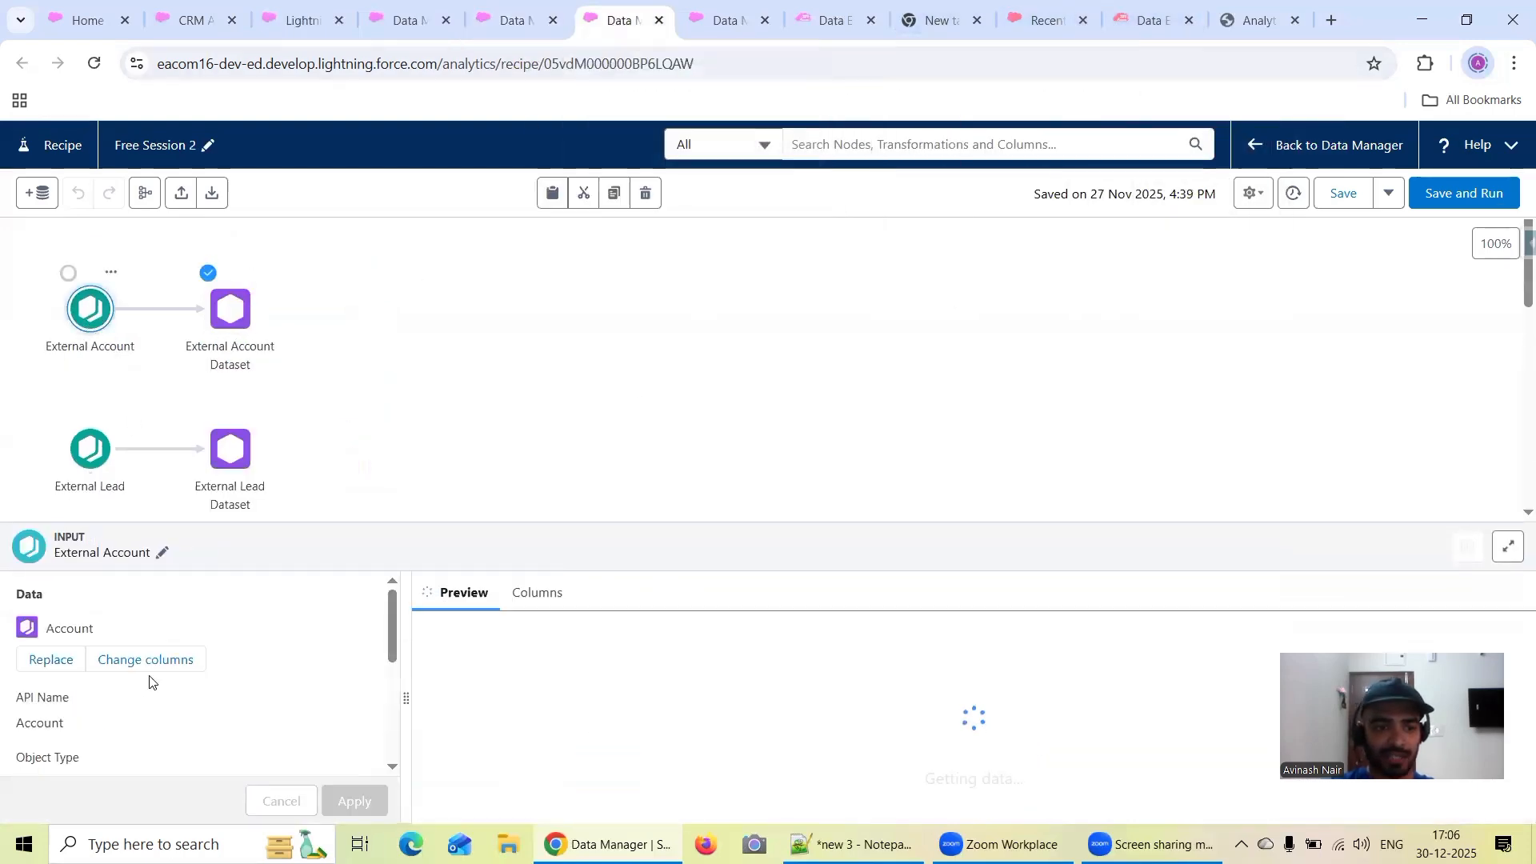
pyautogui.scroll(-3, 160, 679)
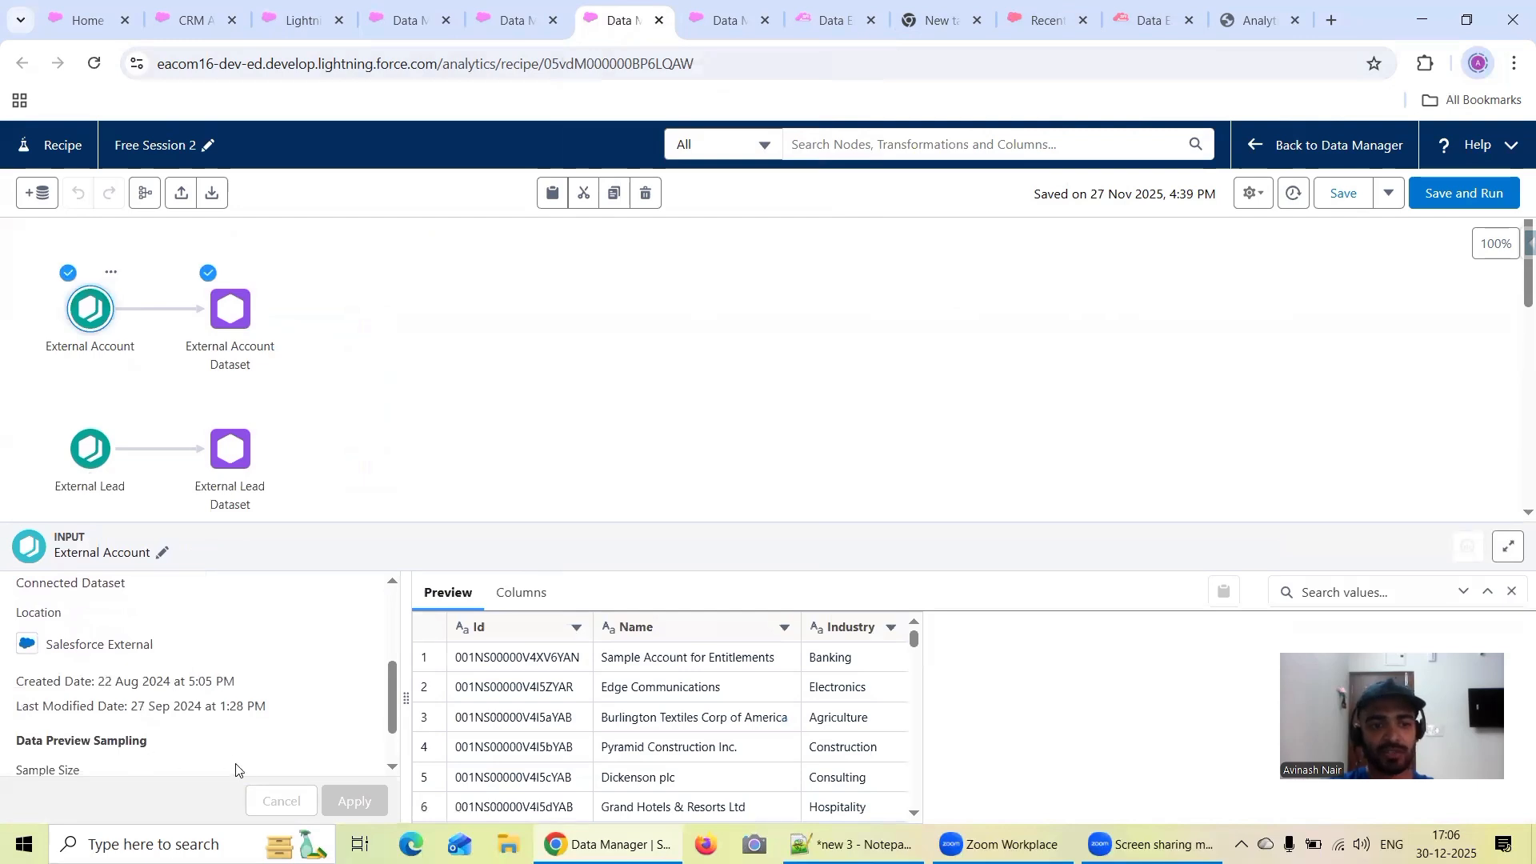
pyautogui.click(729, 425)
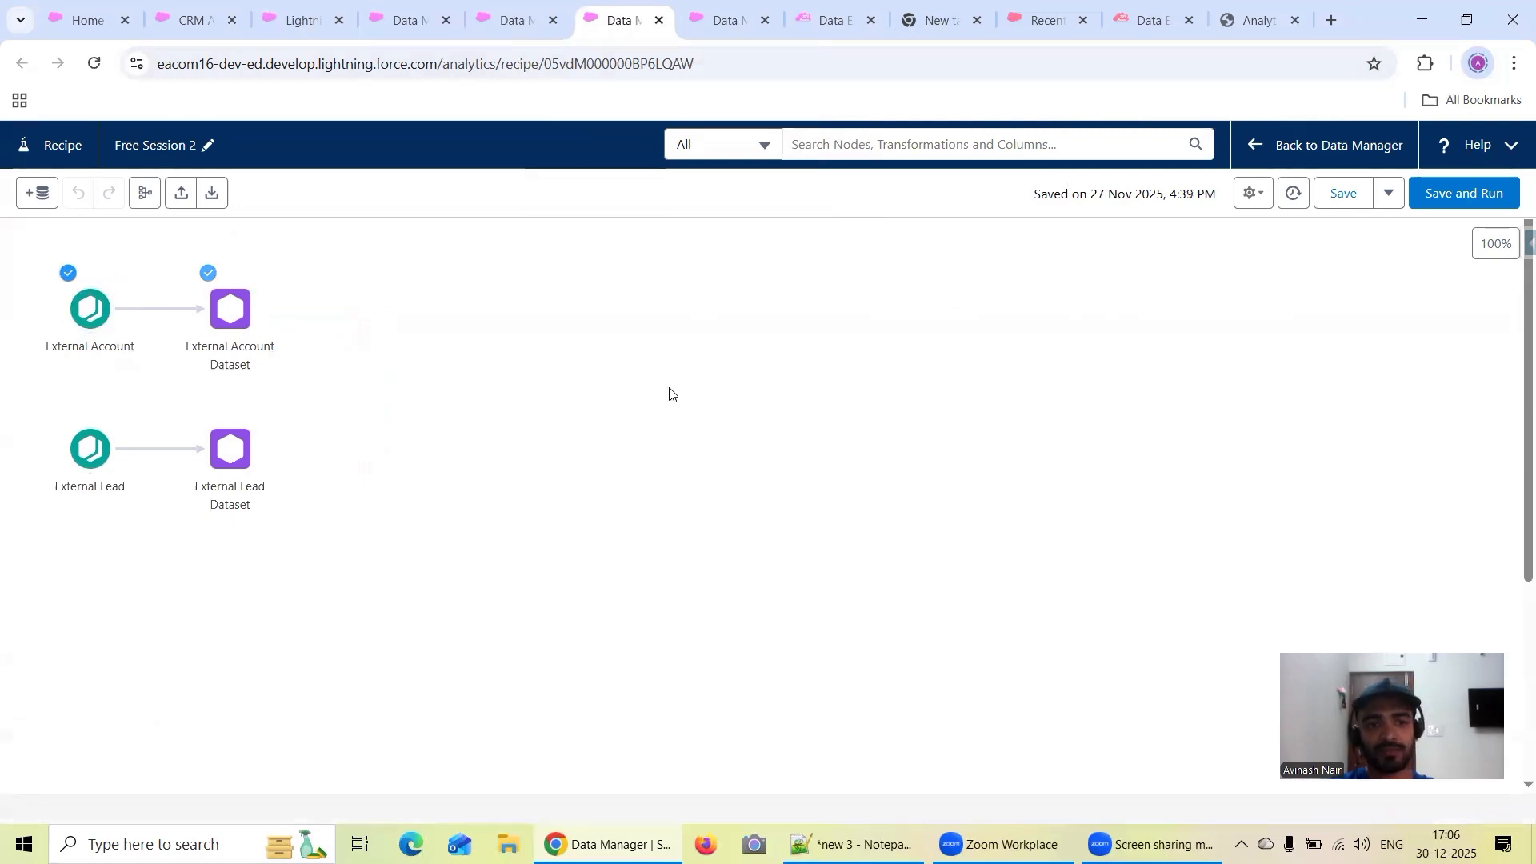
# Save and run the Free Session 2 recipe and the Free Session 1 recipe
pyautogui.click(1456, 200)
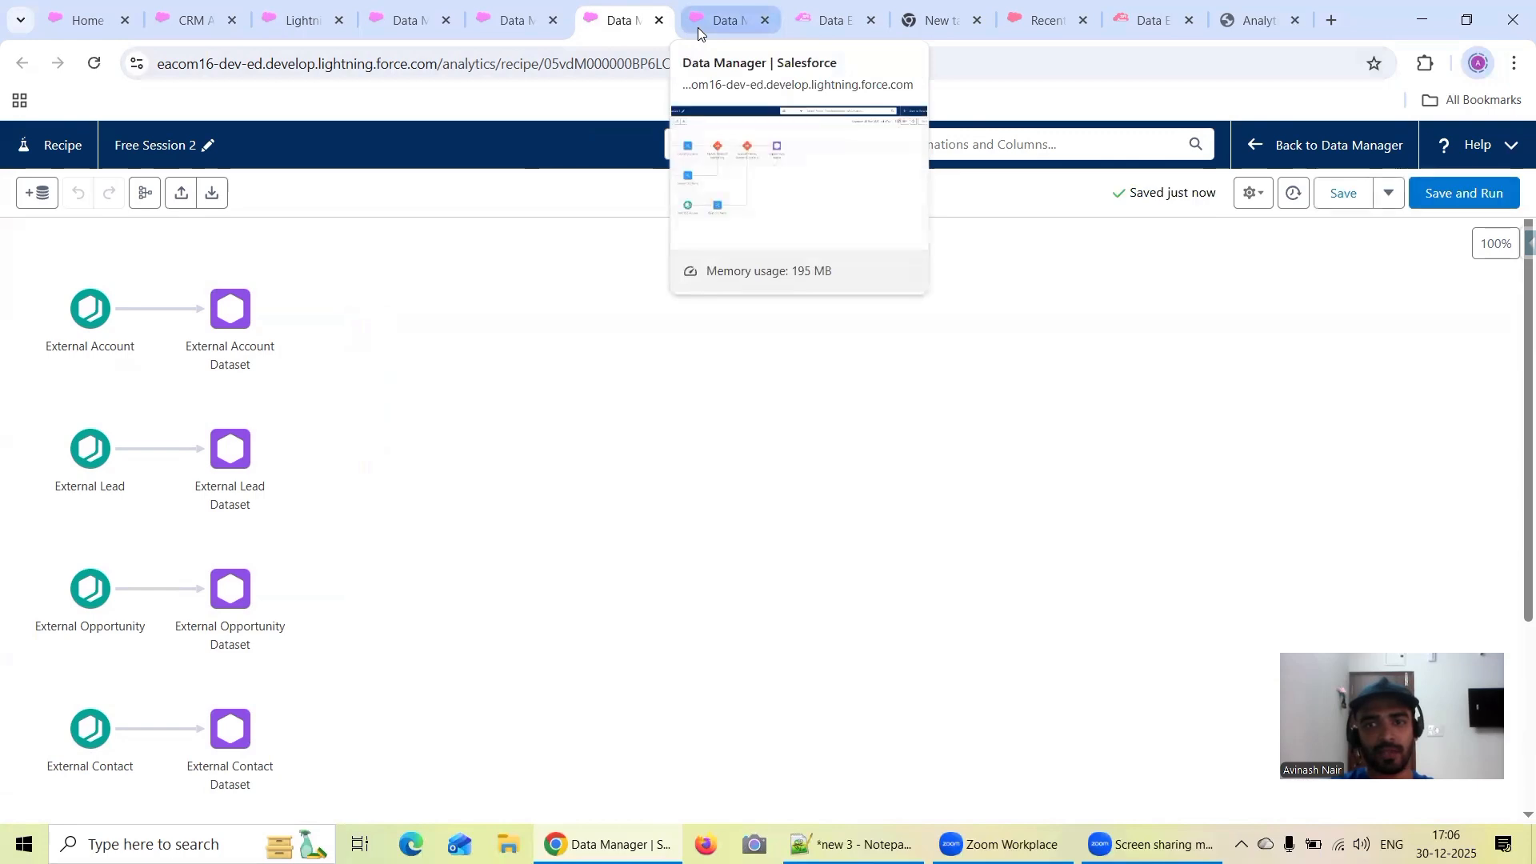
pyautogui.click(515, 22)
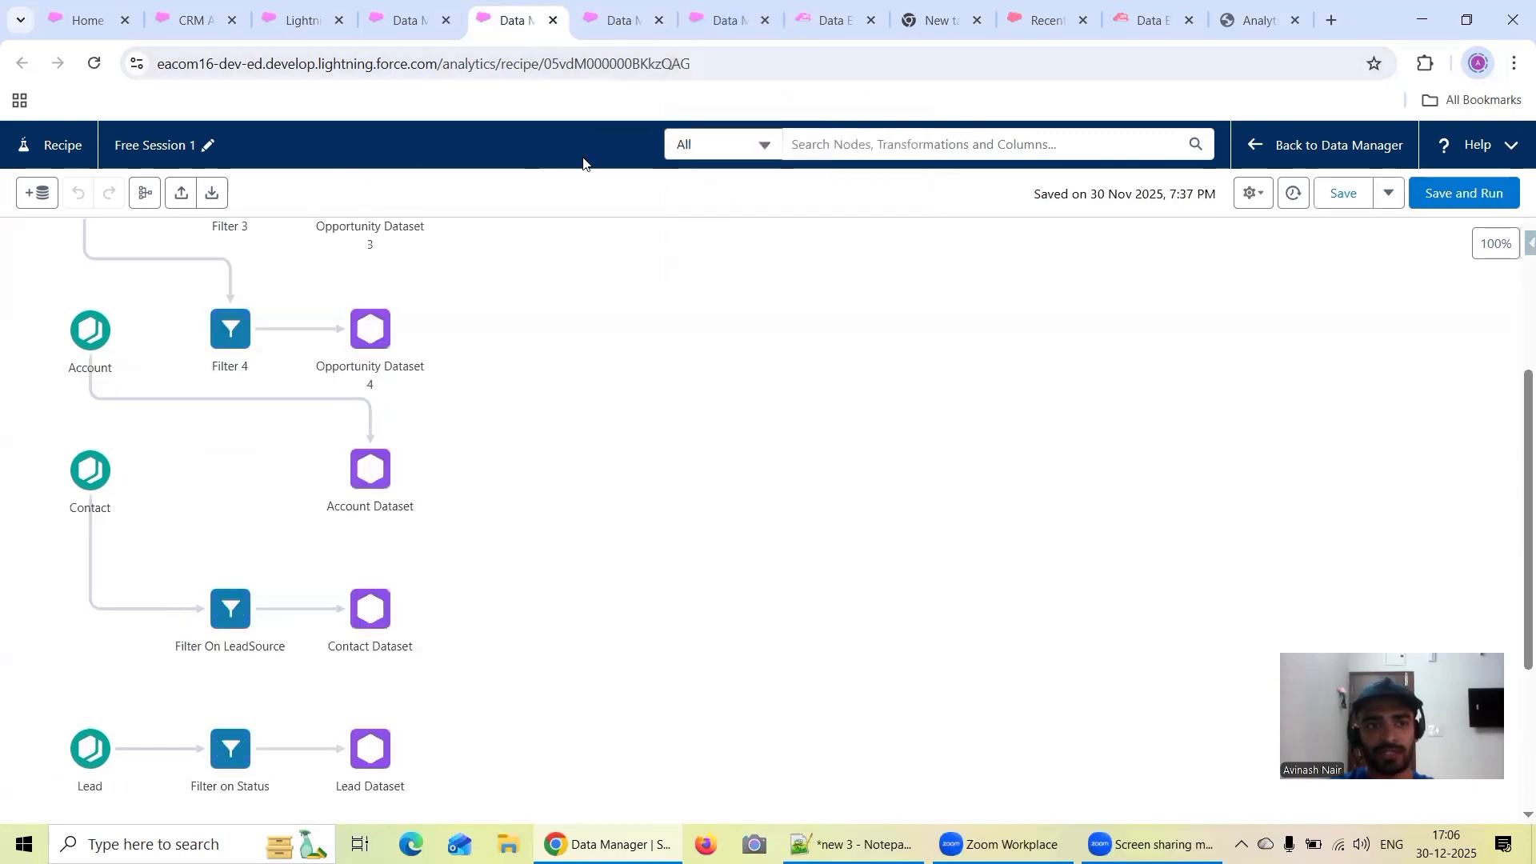
pyautogui.click(1464, 193)
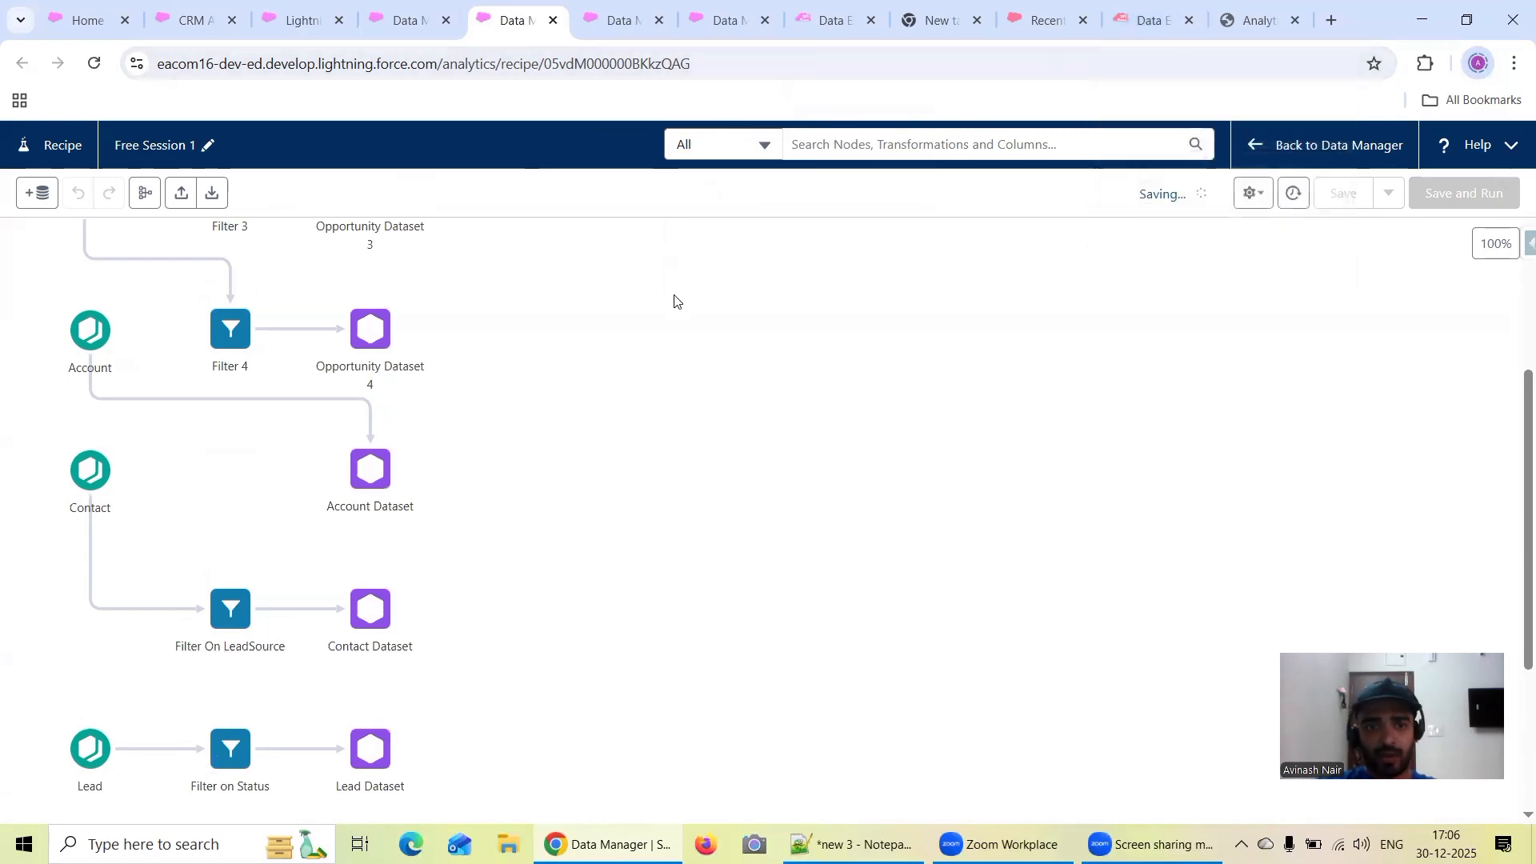
# Compare the Account record counts exported from the abc116 and eacom16 orgs, looking also at the Append Node in Recipe lens
pyautogui.click(1128, 24)
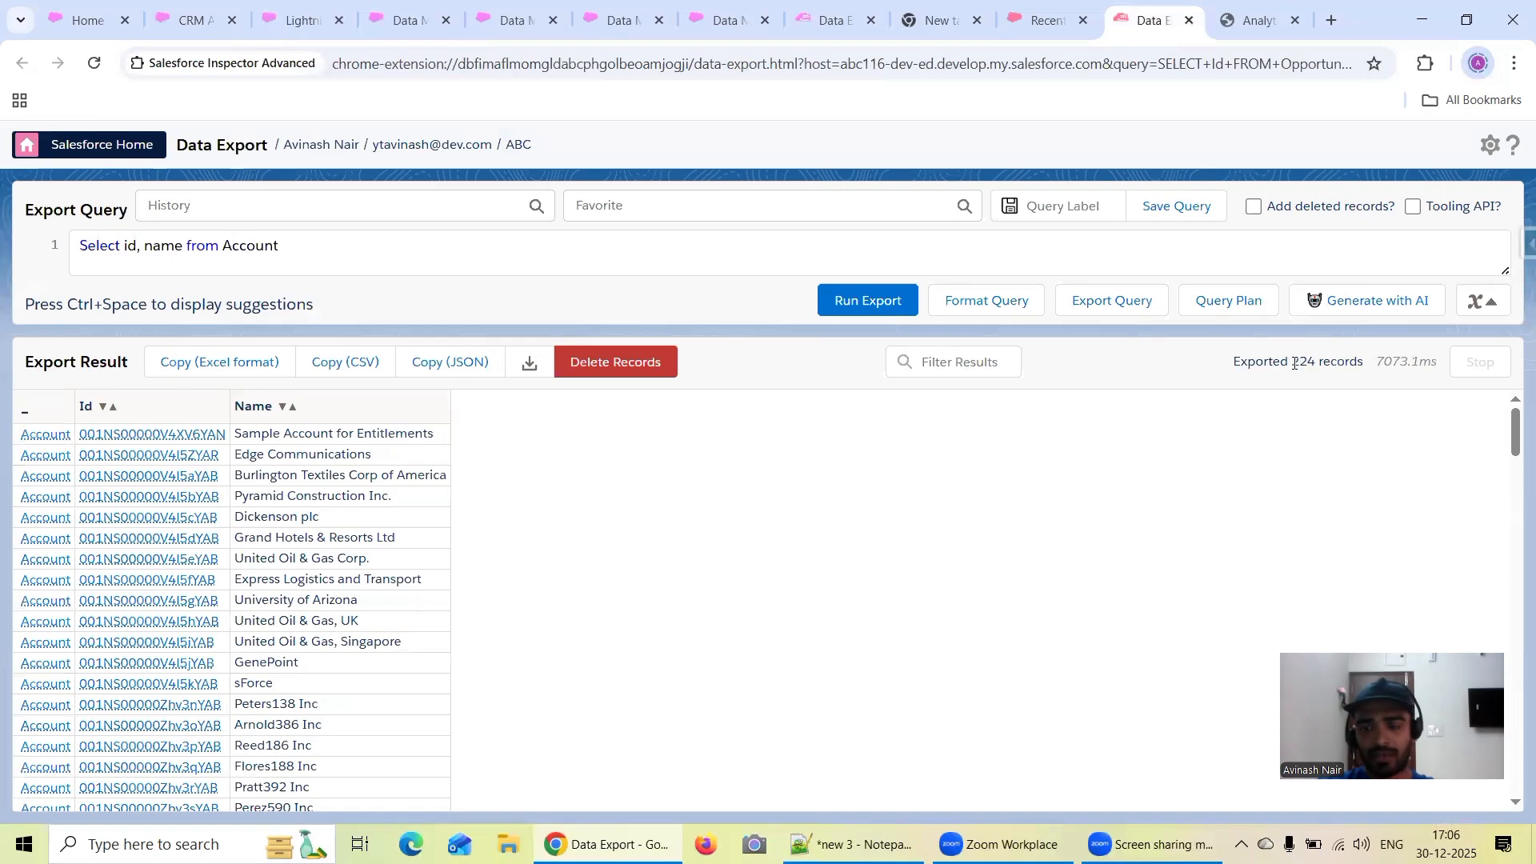
pyautogui.click(192, 20)
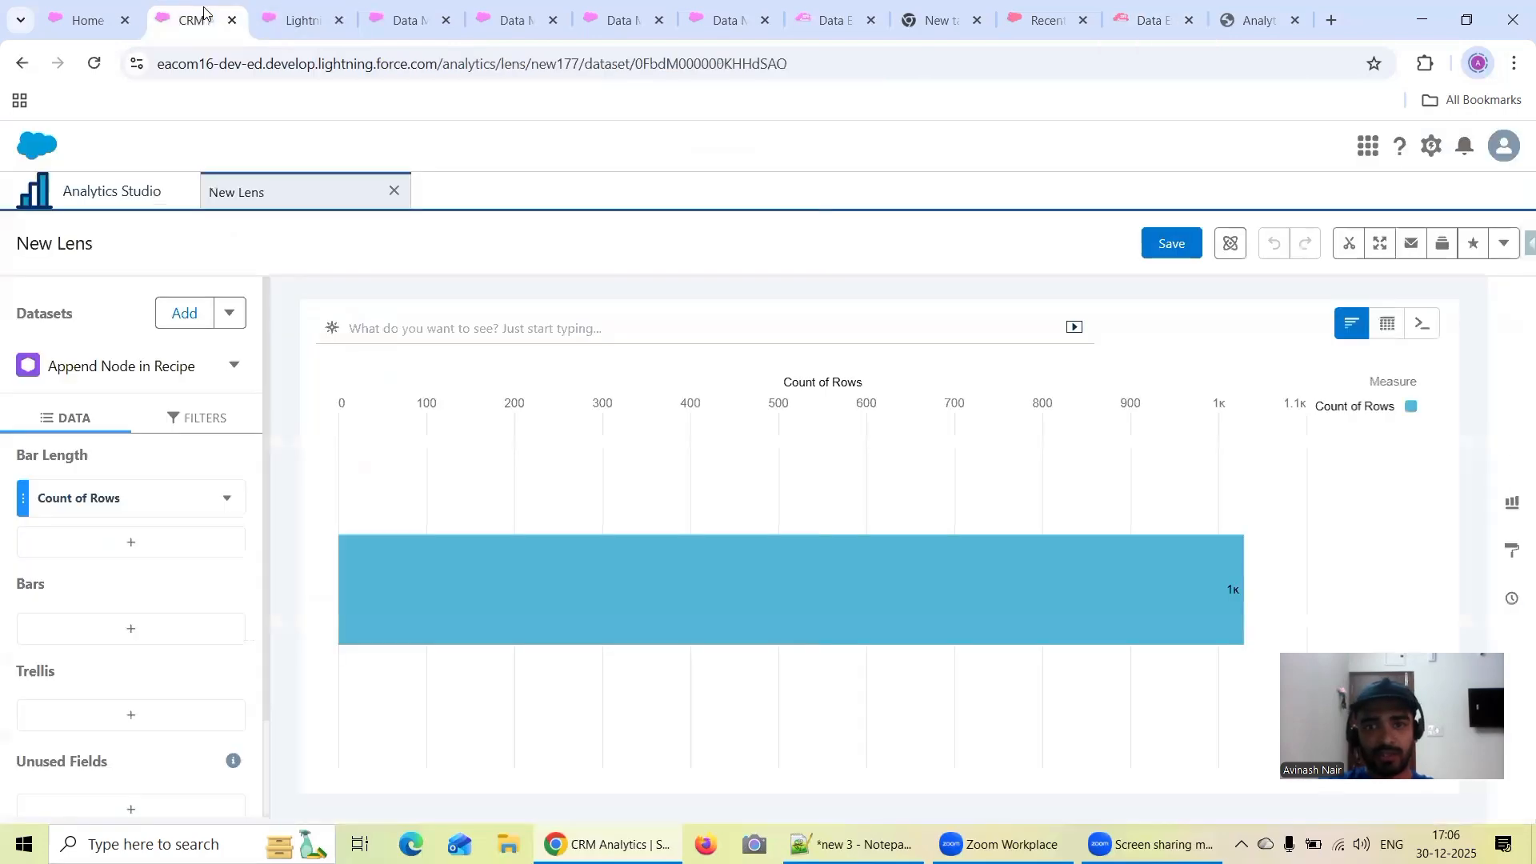
pyautogui.click(712, 20)
pyautogui.click(404, 20)
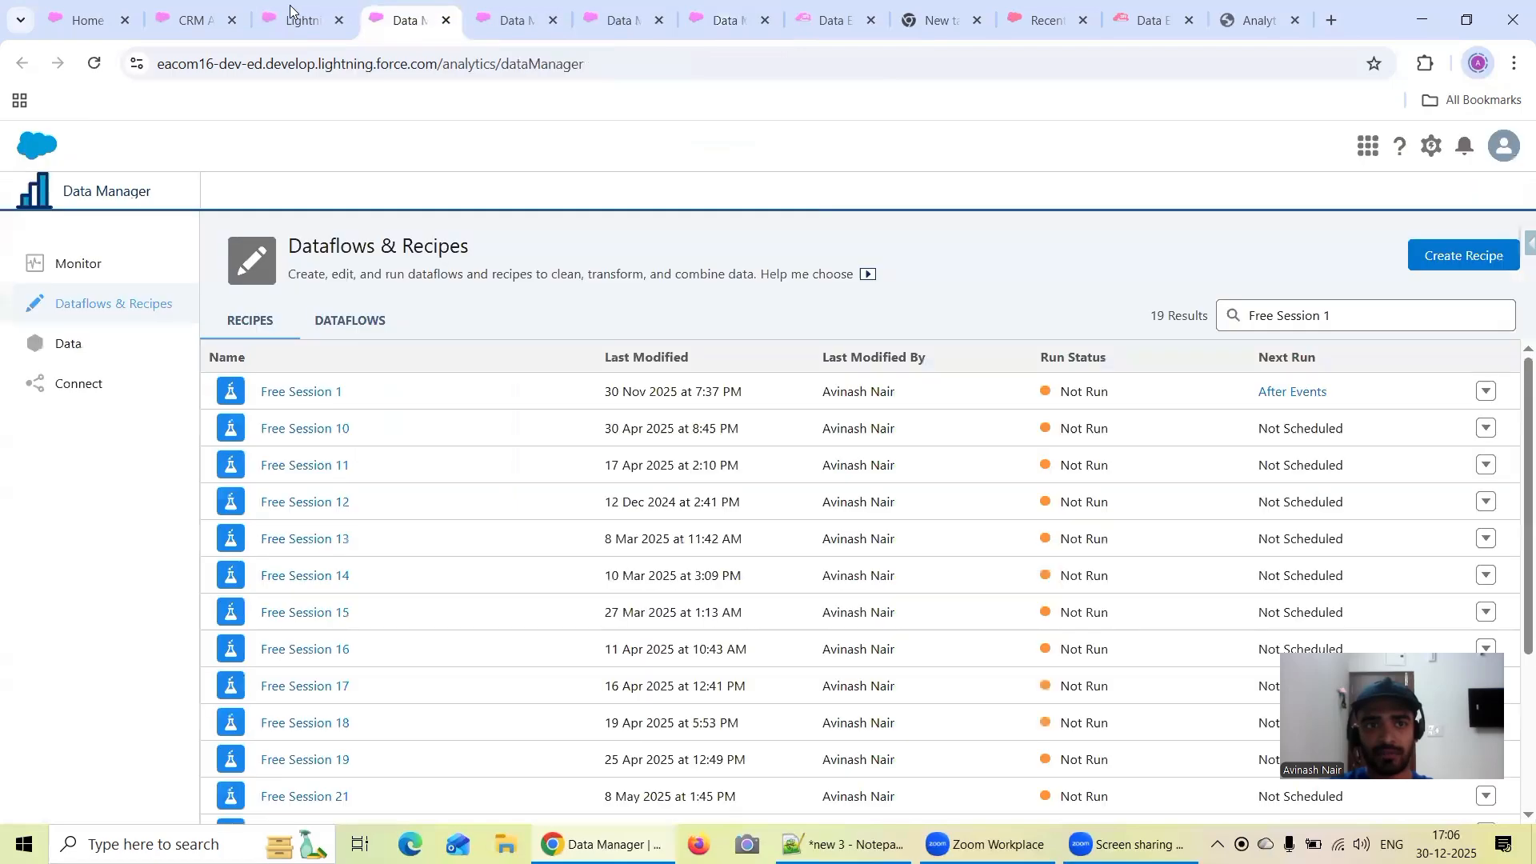
pyautogui.click(297, 20)
pyautogui.click(819, 22)
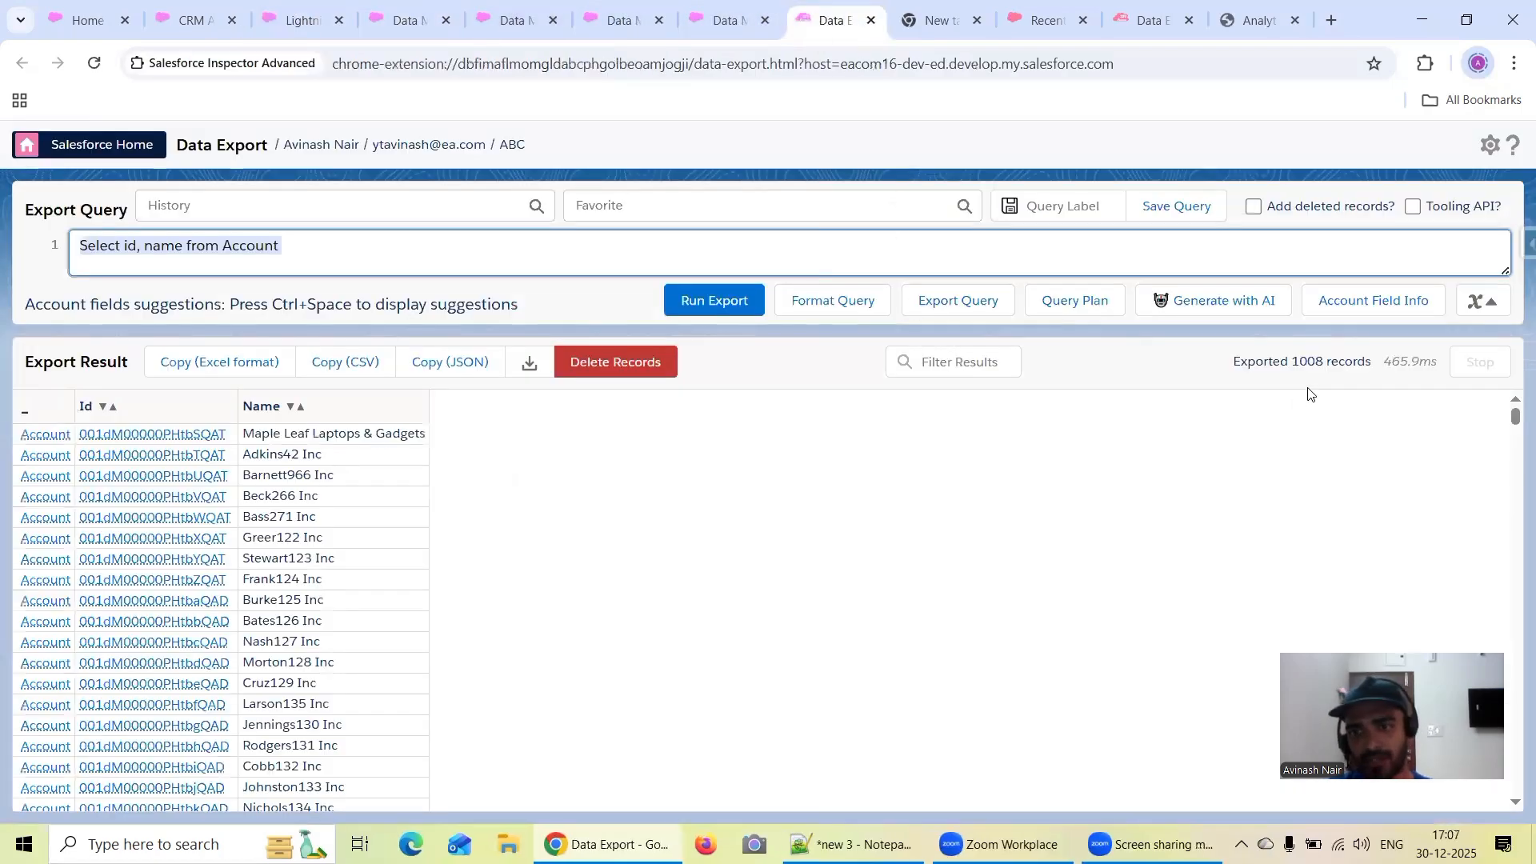
pyautogui.click(1162, 19)
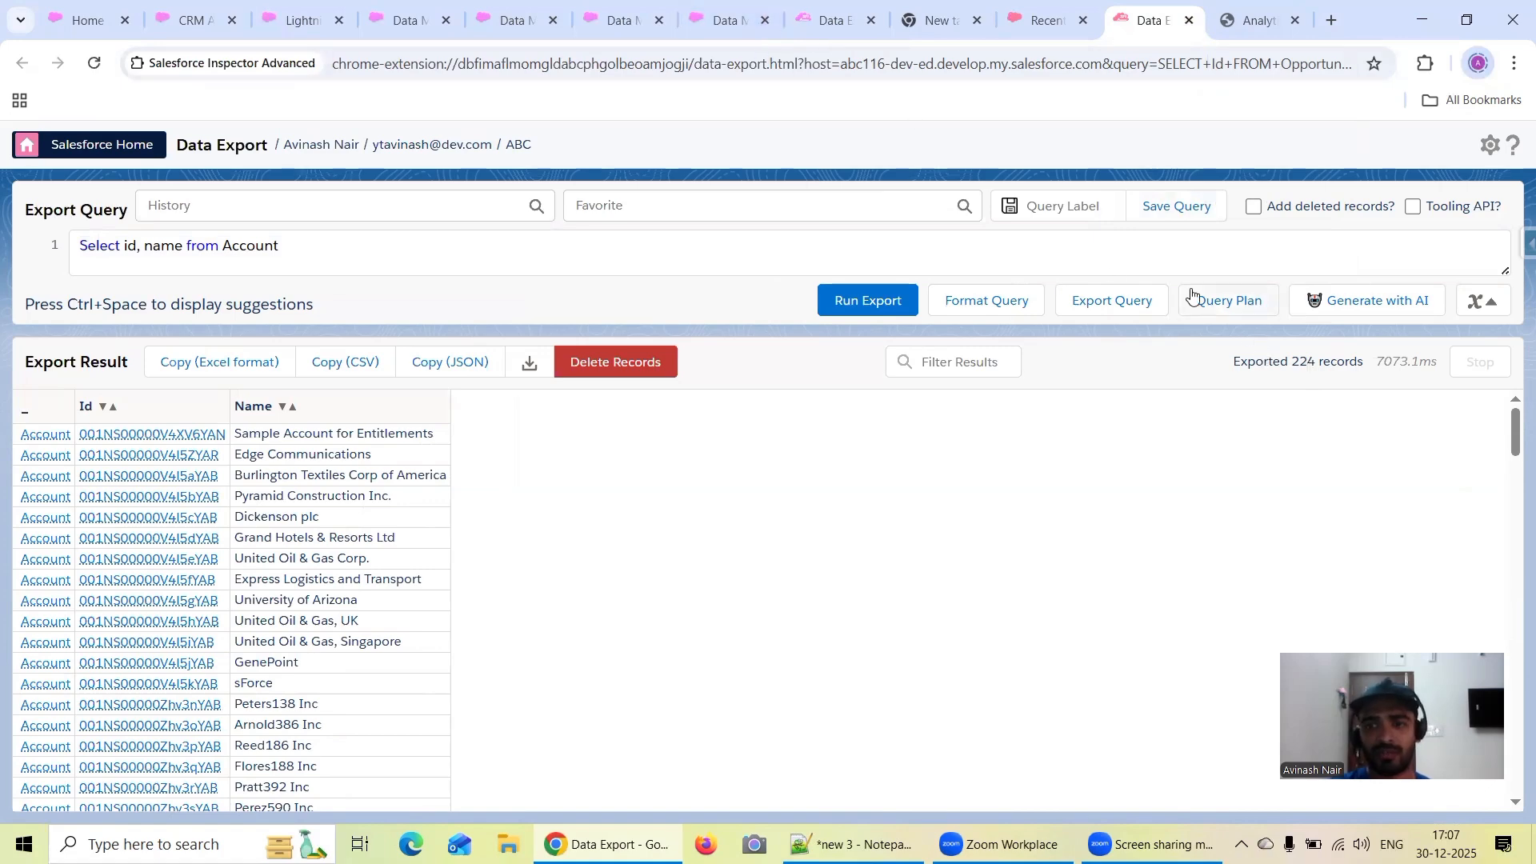
pyautogui.click(827, 20)
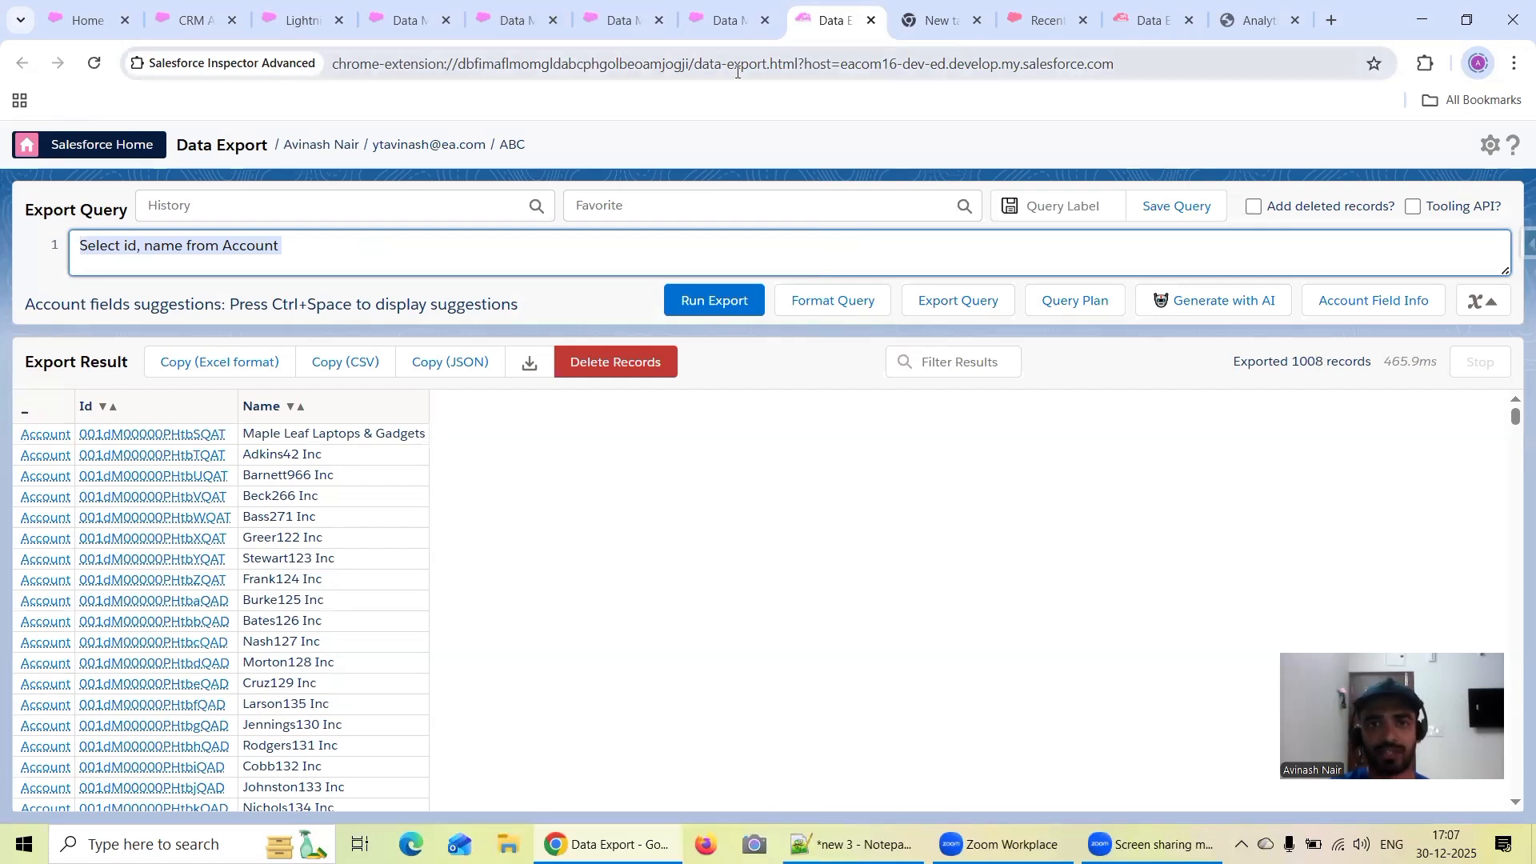
# Find "union" in the Analytics SAQL Developer Guide PDF, open the "Append Datasets using union" section and read its introduction
pyautogui.click(1247, 22)
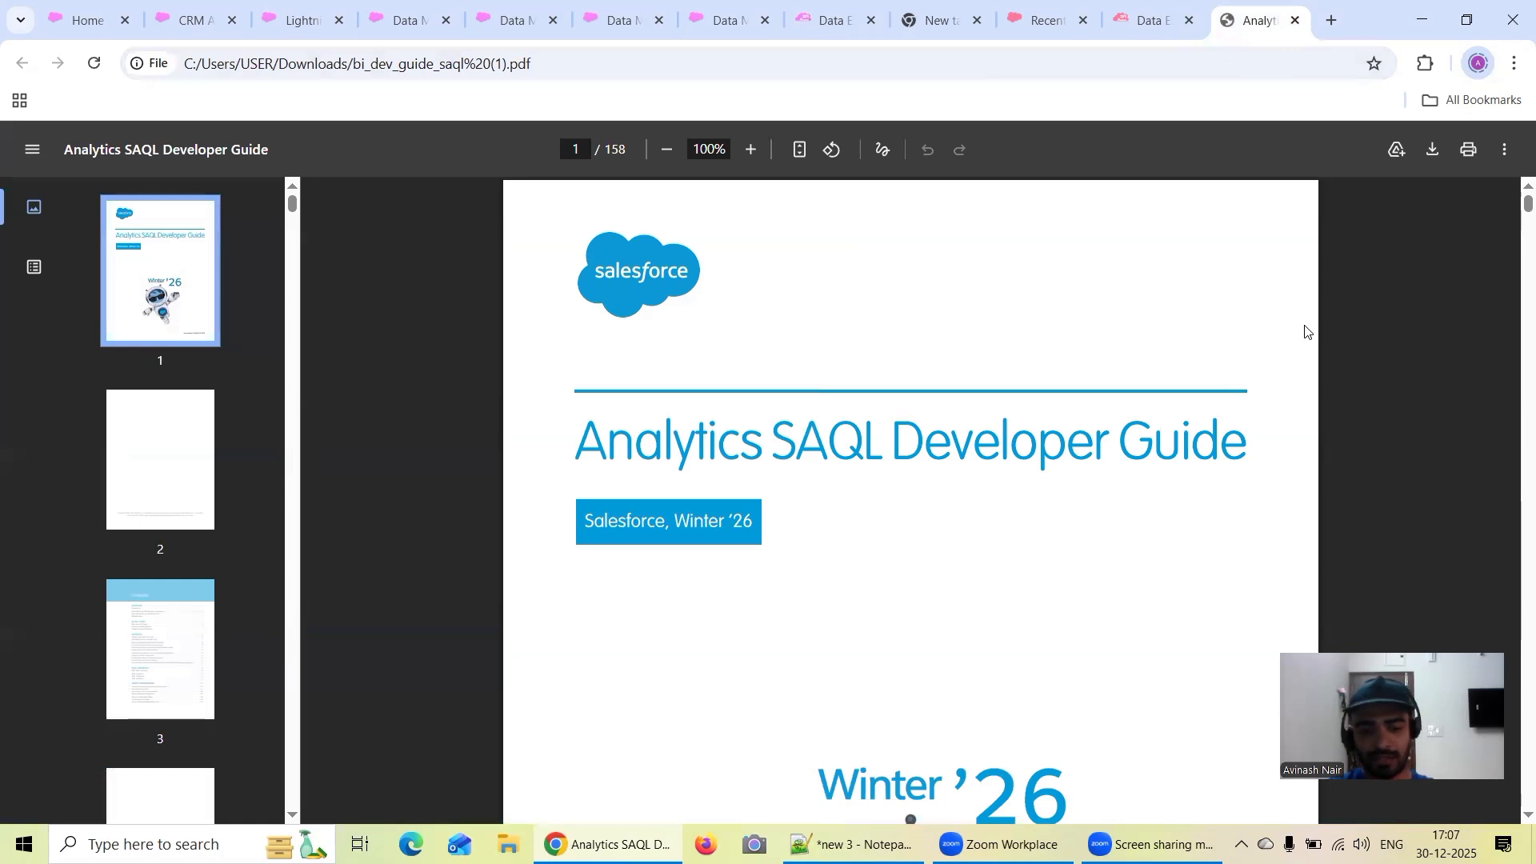
pyautogui.hotkey('ctrl', 'f')
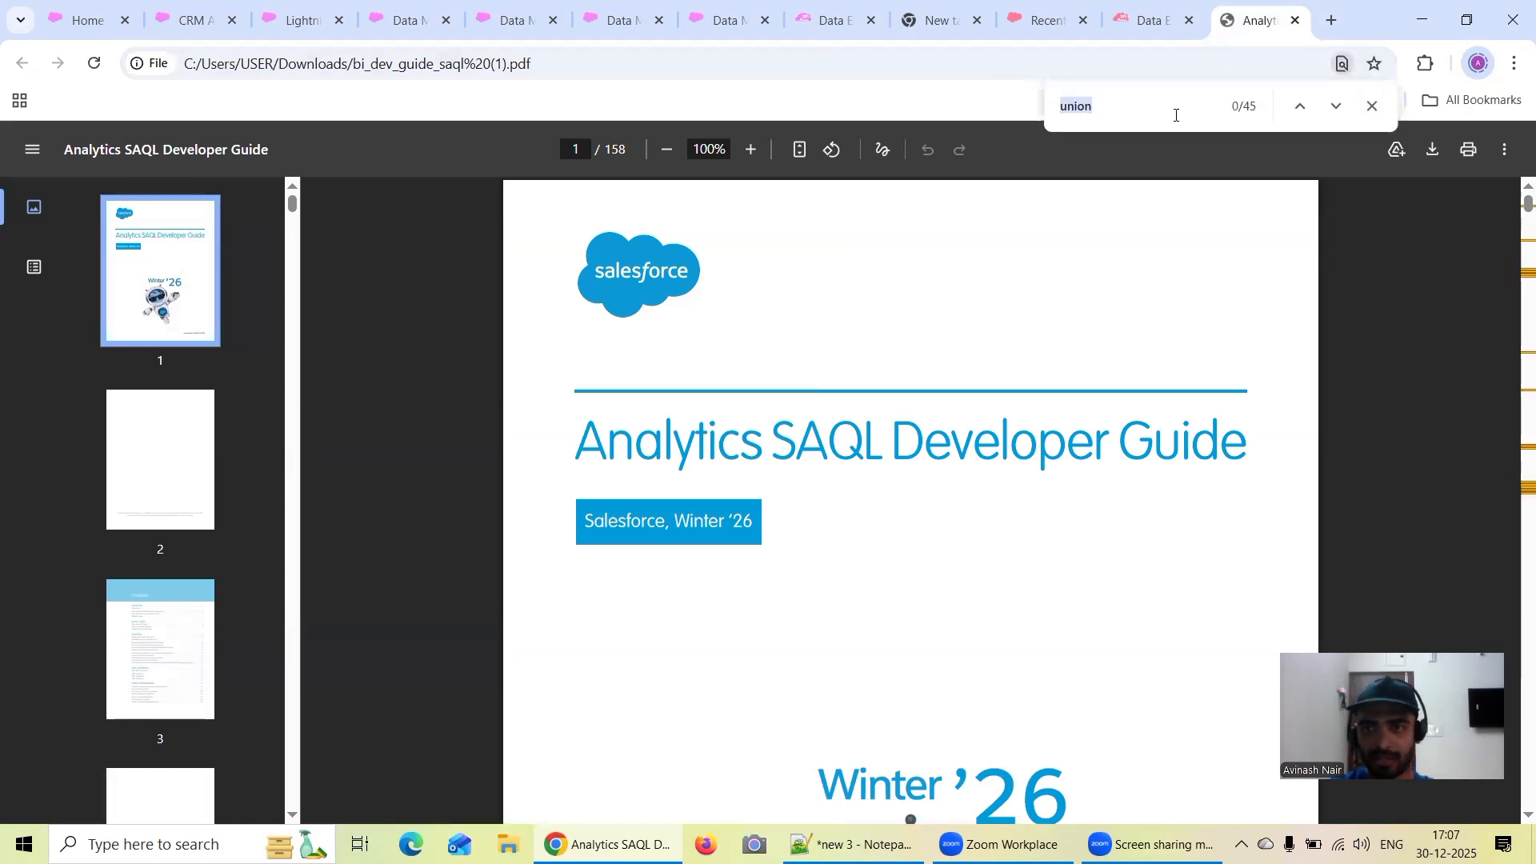
pyautogui.click(1335, 105)
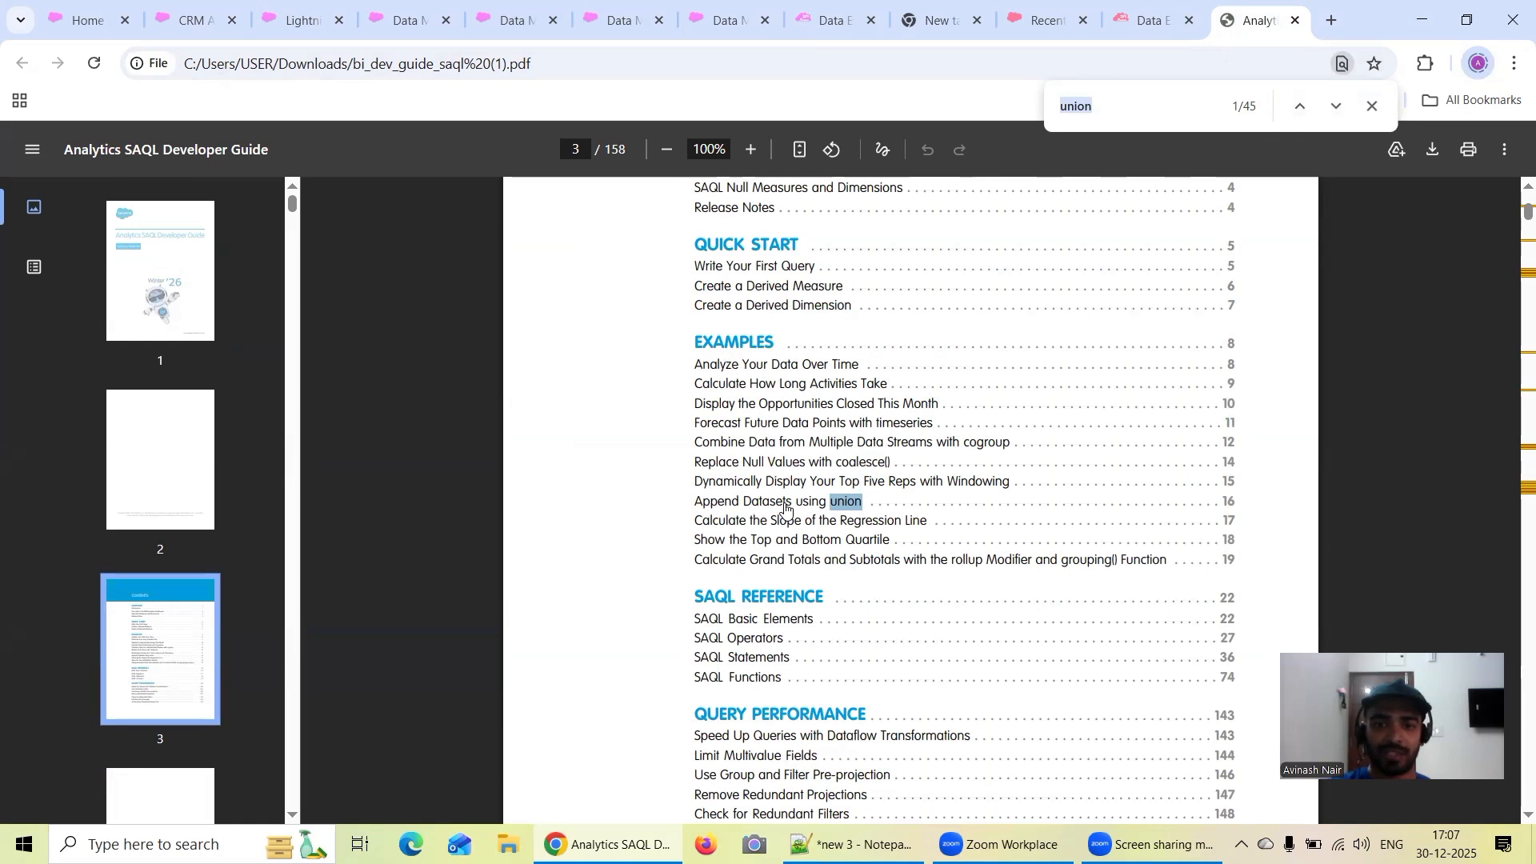
pyautogui.click(790, 510)
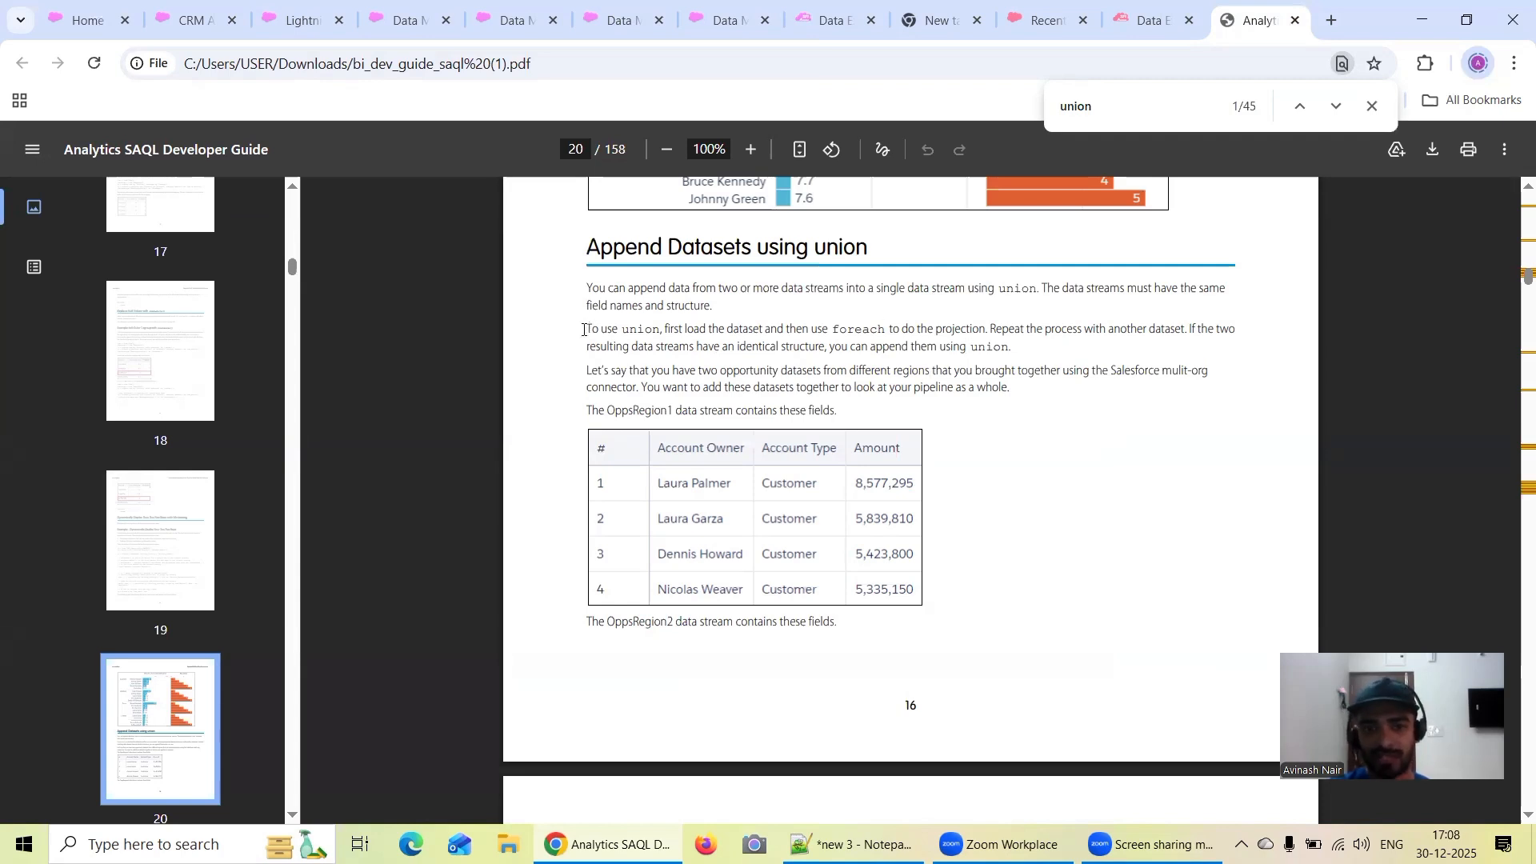
pyautogui.moveTo(586, 327); pyautogui.dragTo(669, 330)
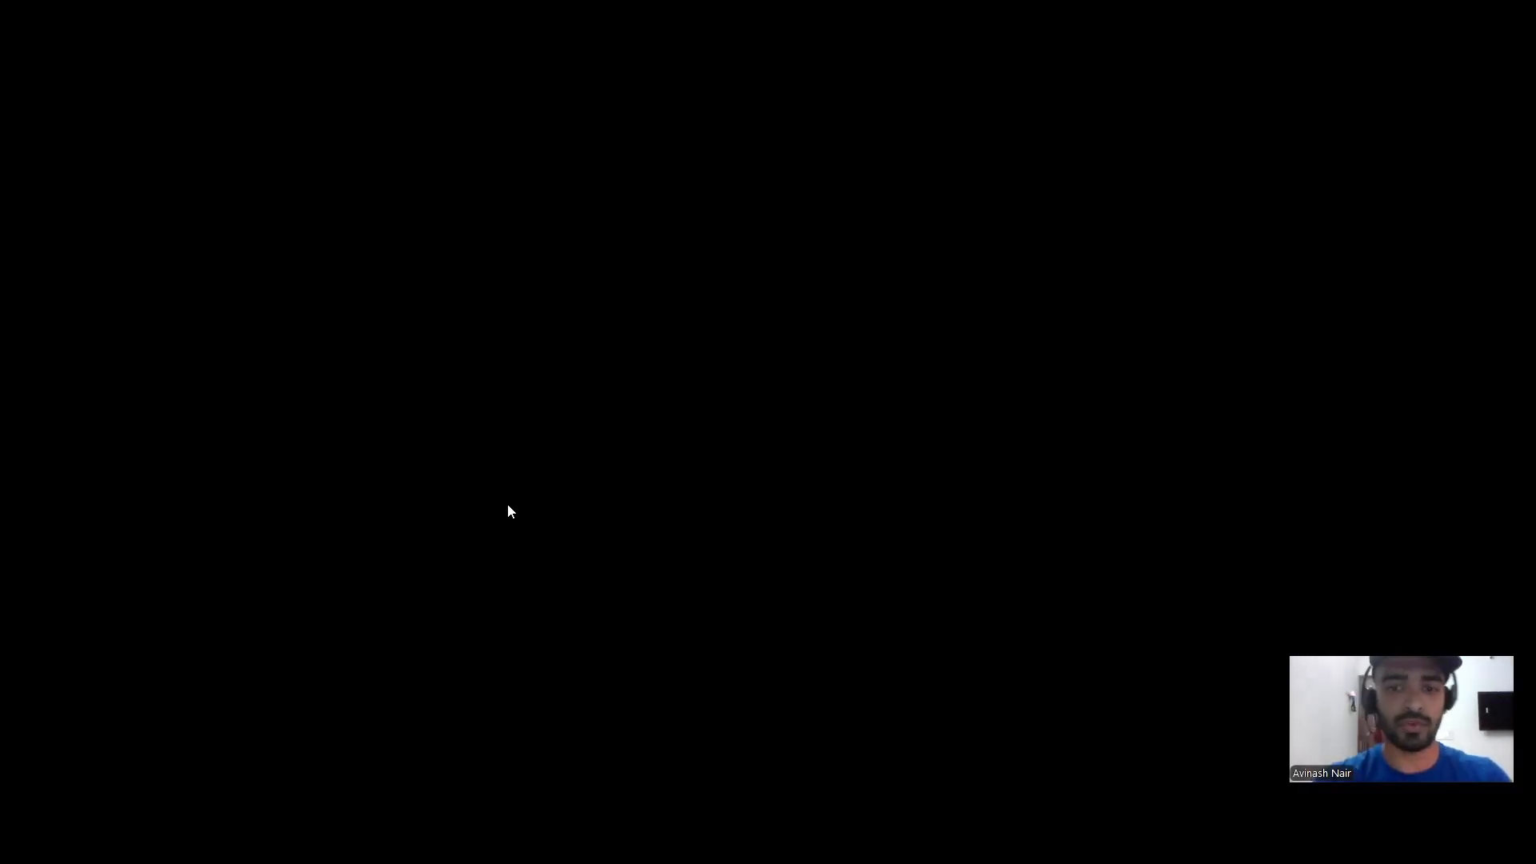
# In the Notepad++ training session notes, add the heading "union :" below the case 'StageName' expression, leaving blank lines around it
pyautogui.press('Return')
pyautogui.press('Return')
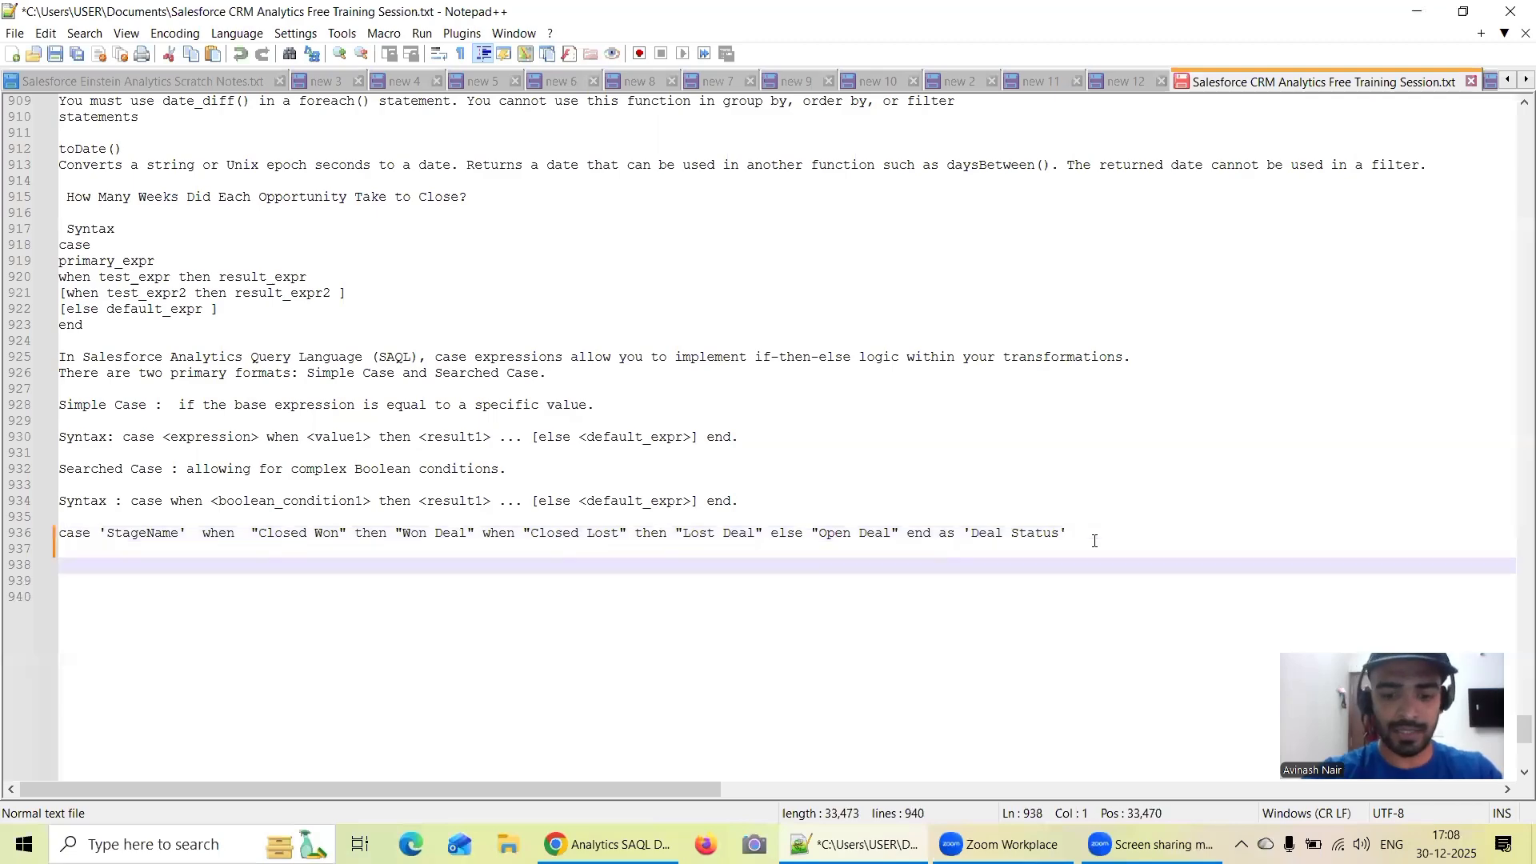
pyautogui.write('union ')
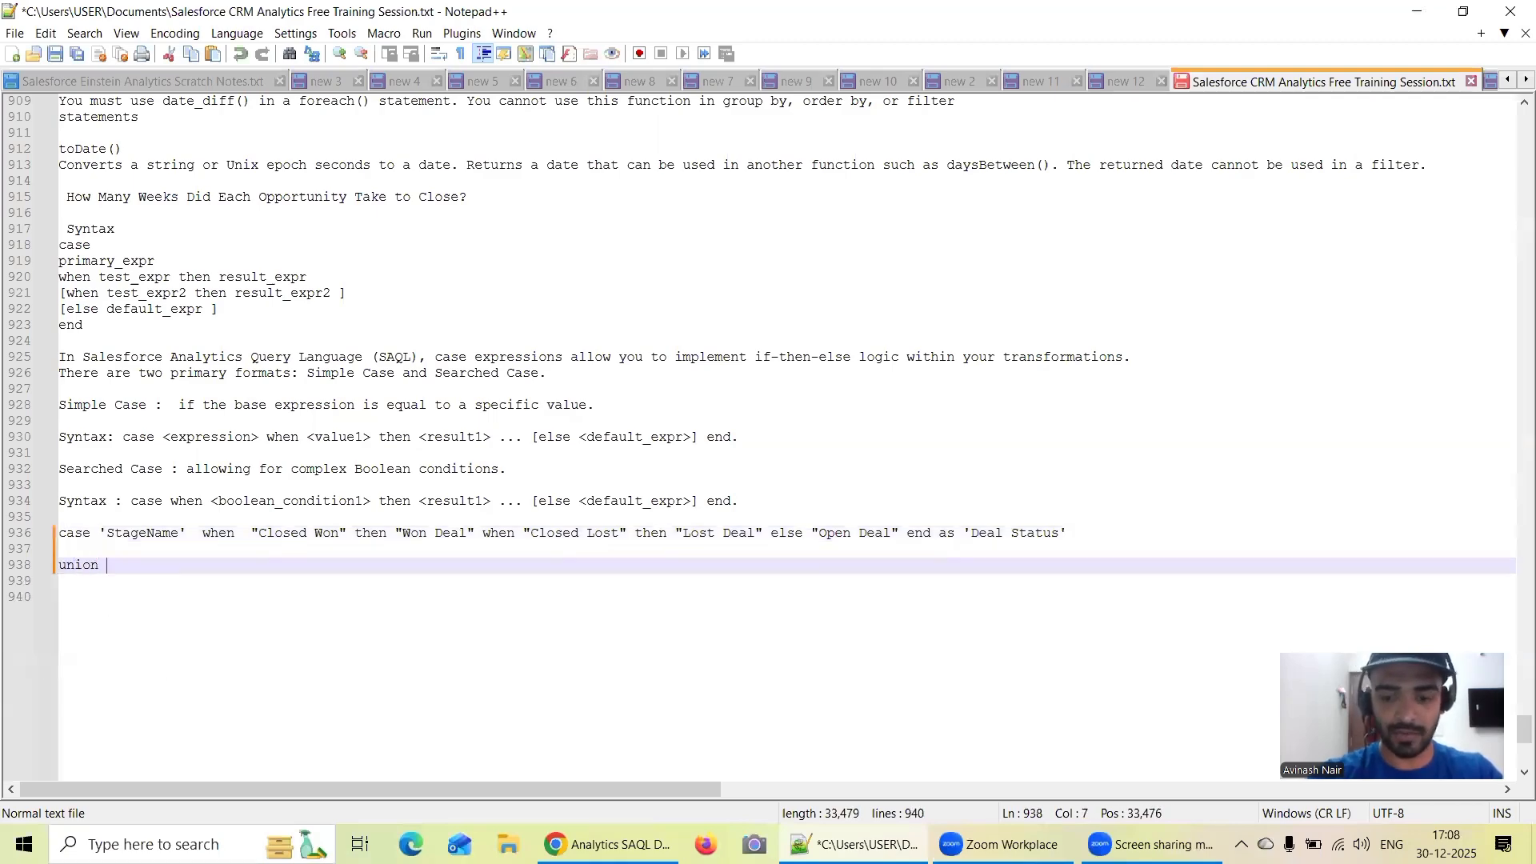
pyautogui.write(':')
pyautogui.press('Return')
pyautogui.press('Return')
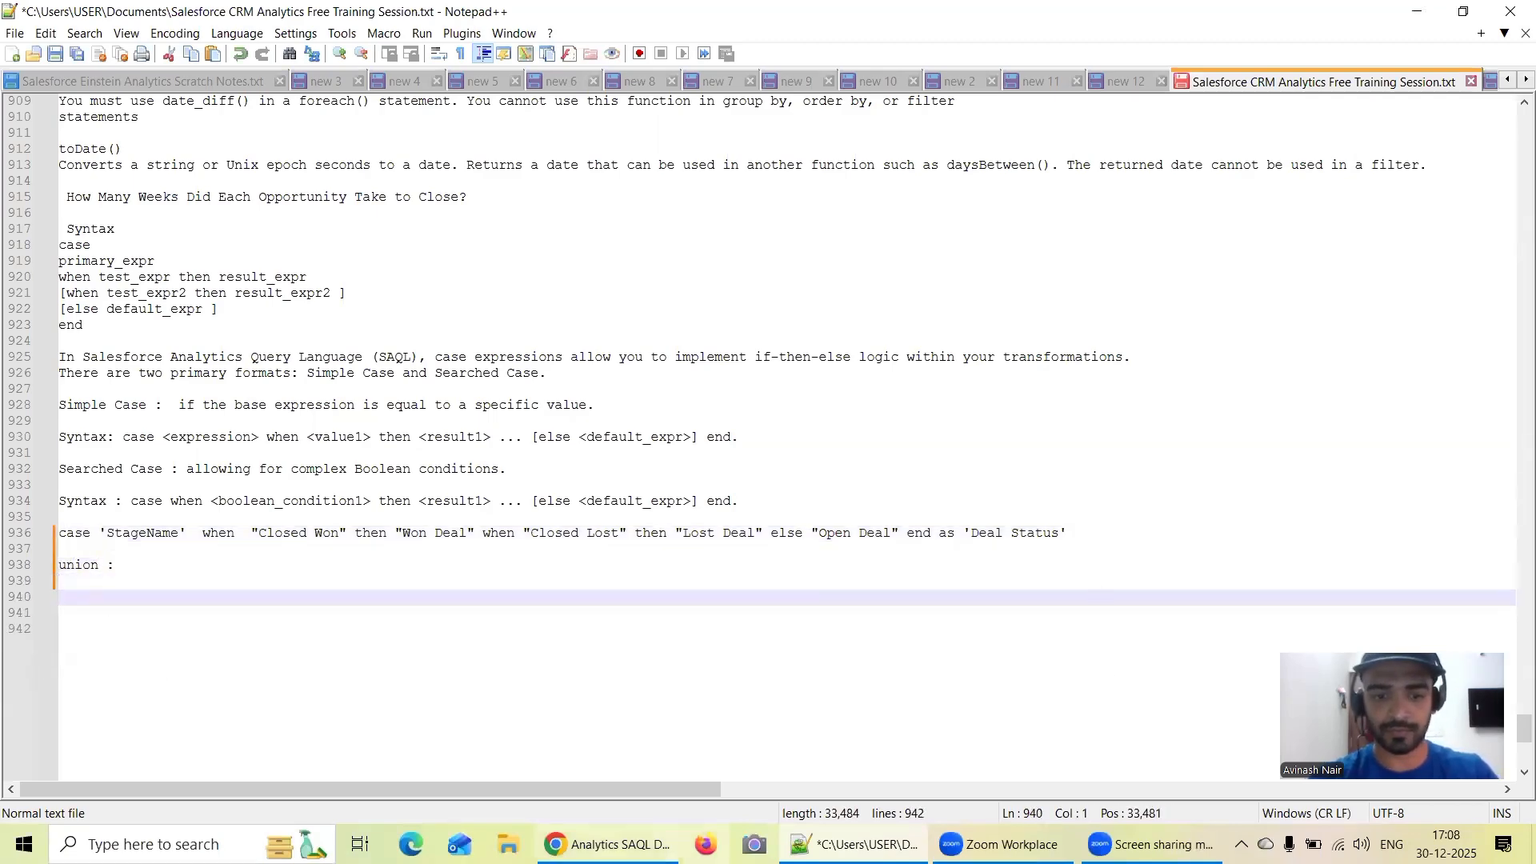
# Copy the "To use union, first load the dataset..." paragraph from the SAQL guide PDF in Chrome into the Notepad++ notes under the union heading
pyautogui.click(608, 844)
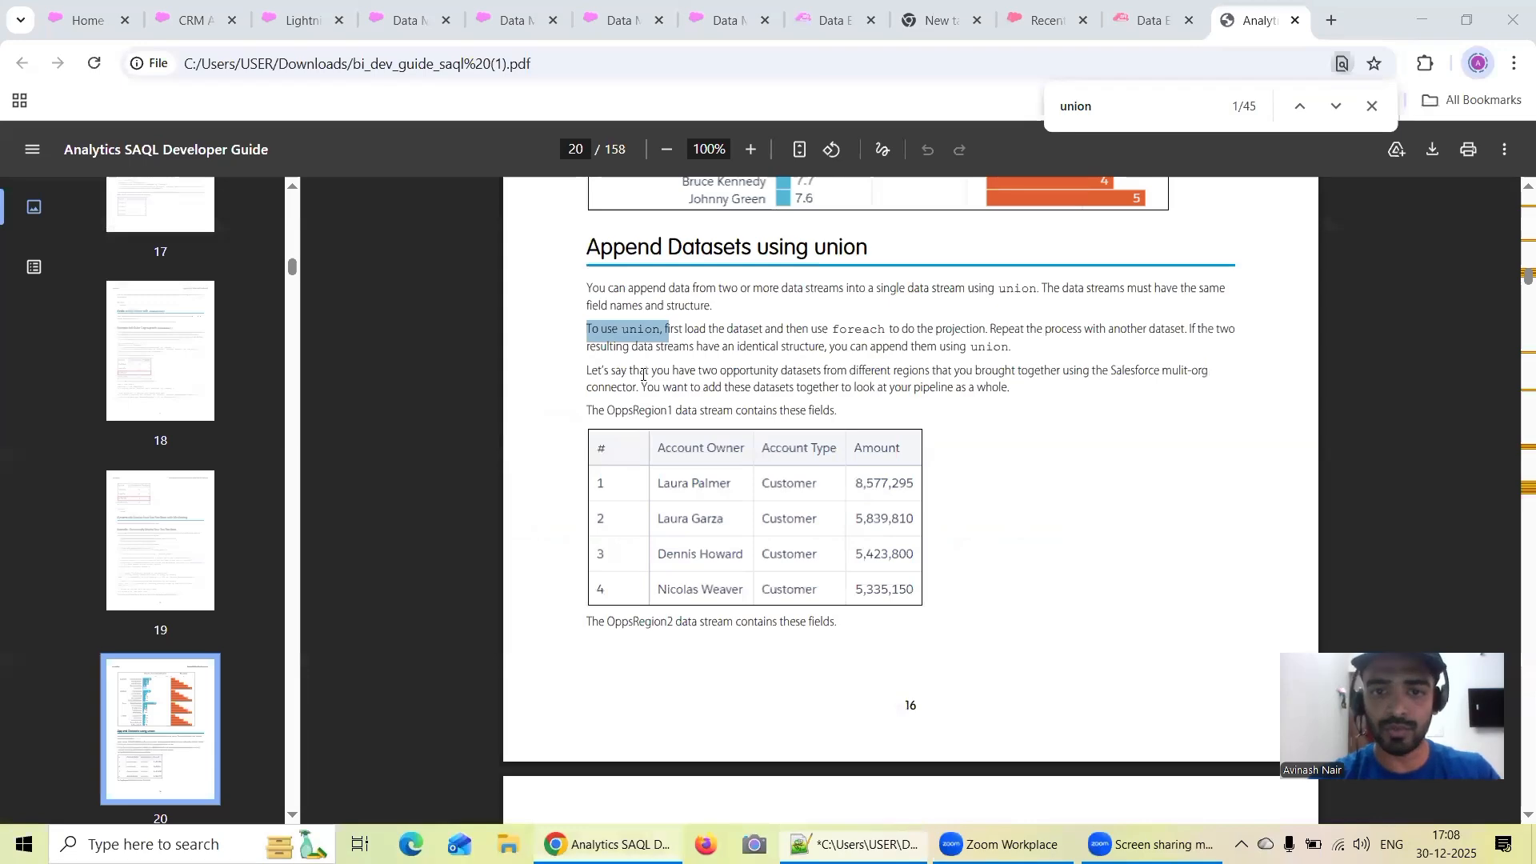
pyautogui.moveTo(1012, 347); pyautogui.dragTo(584, 327)
pyautogui.hotkey('ctrl', 'c')
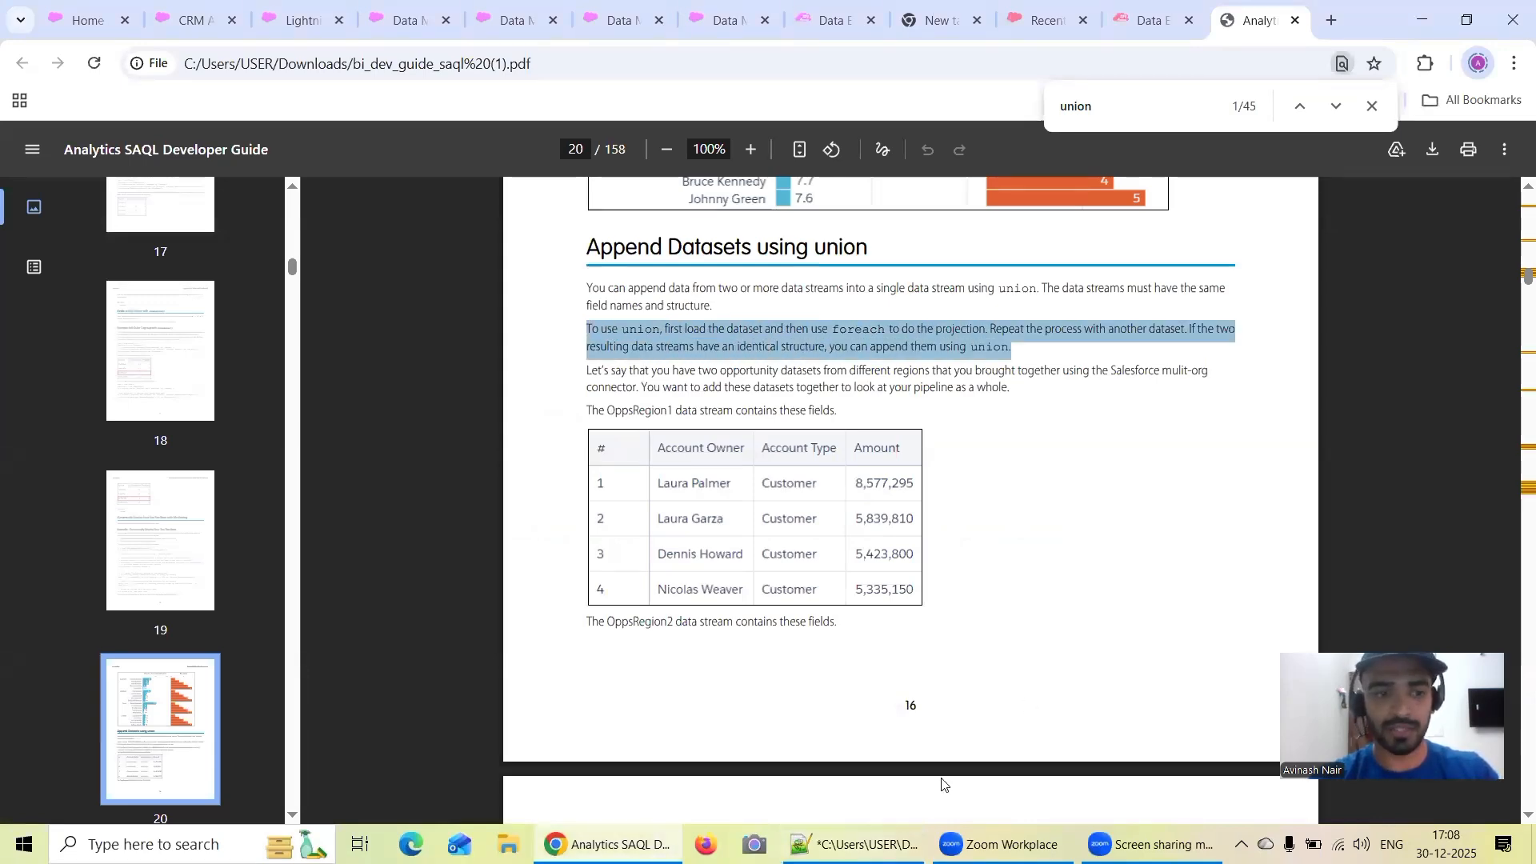
pyautogui.hotkey('alt', 'Tab')
pyautogui.hotkey('ctrl', 'v')
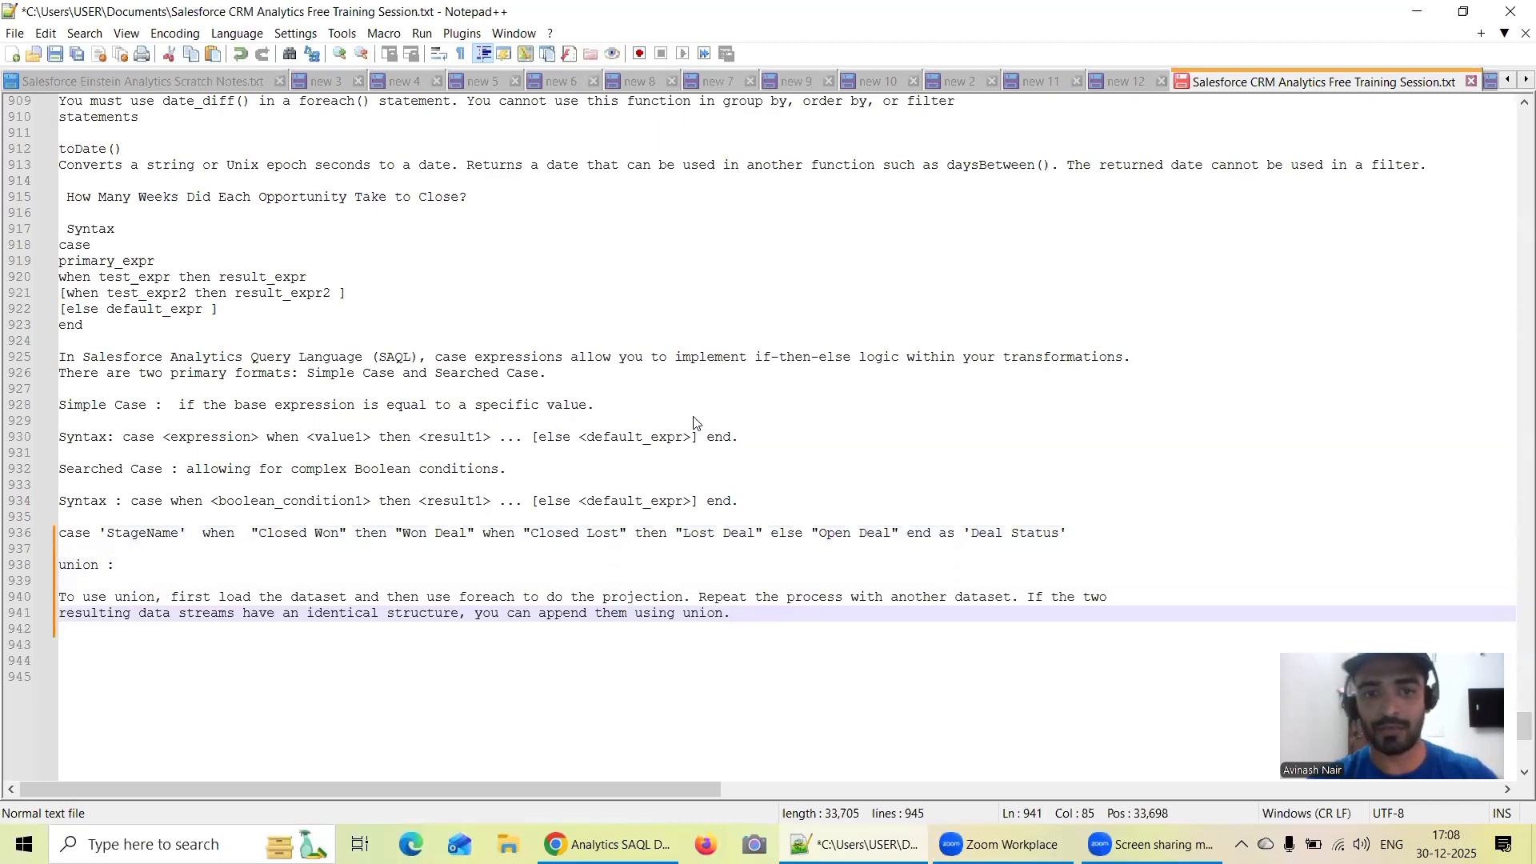
# Back in the SAQL guide PDF, read the OppsRegion1 and OppsRegion2 union example and open the first related union reference
pyautogui.hotkey('alt', 'Tab')
pyautogui.scroll(-1, 893, 430)
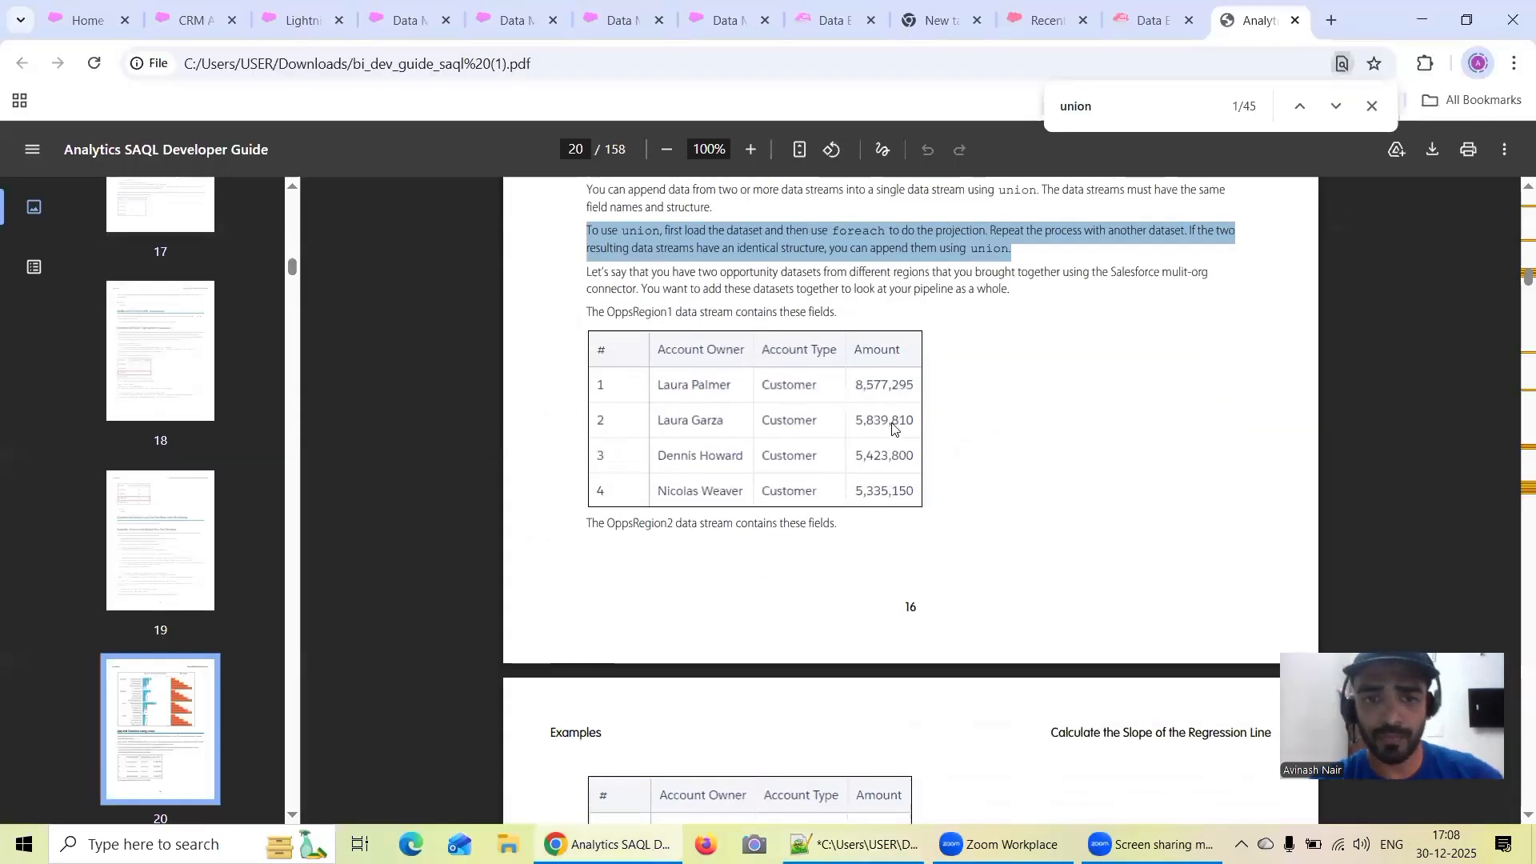
pyautogui.scroll(-5, 893, 429)
pyautogui.scroll(-1, 895, 415)
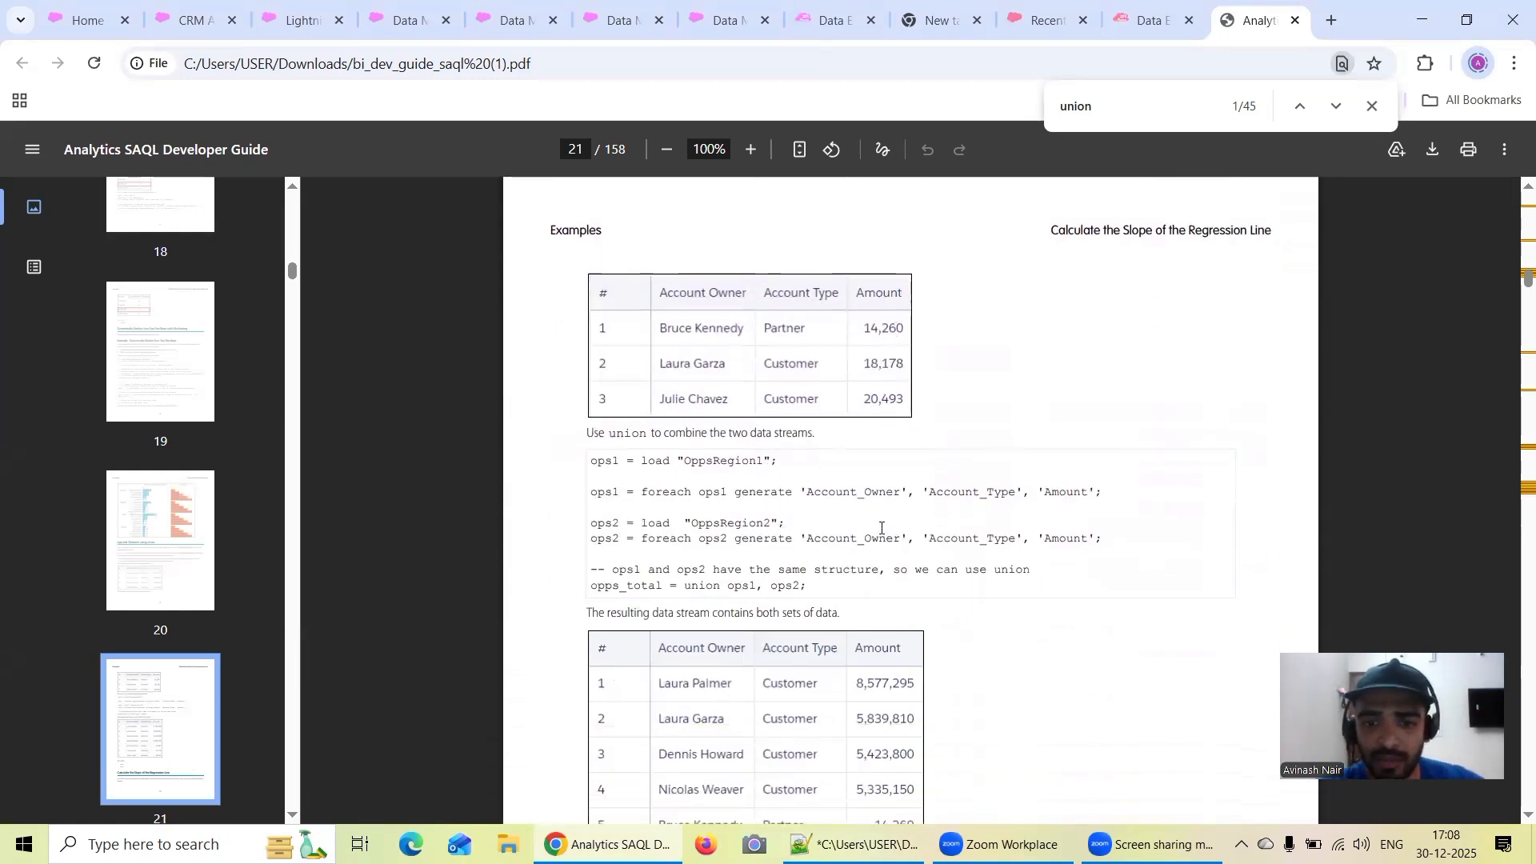
pyautogui.scroll(-1, 881, 528)
pyautogui.scroll(-2, 867, 504)
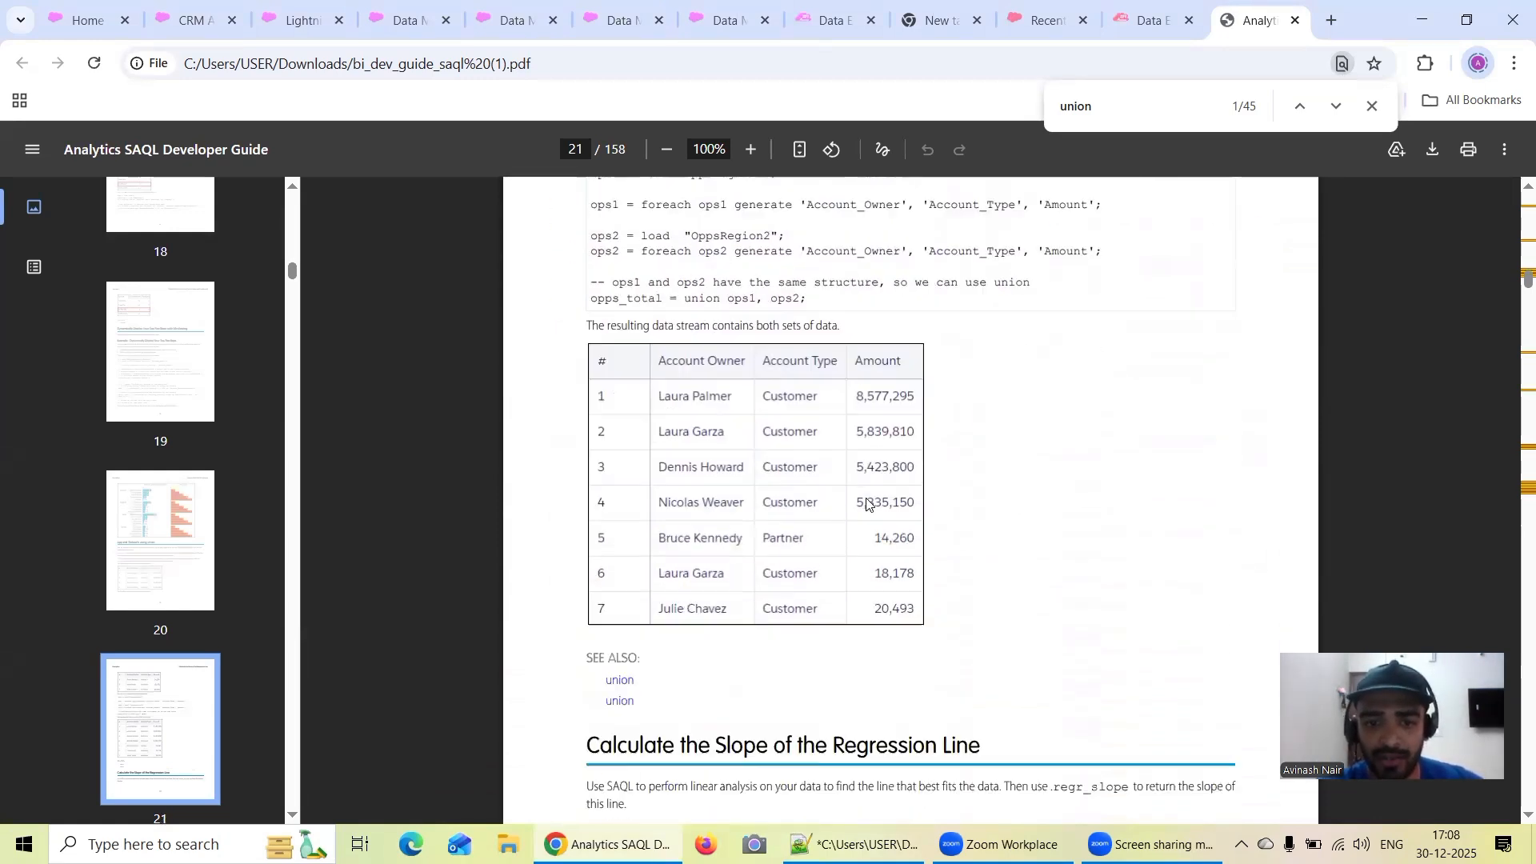
pyautogui.scroll(-1, 799, 528)
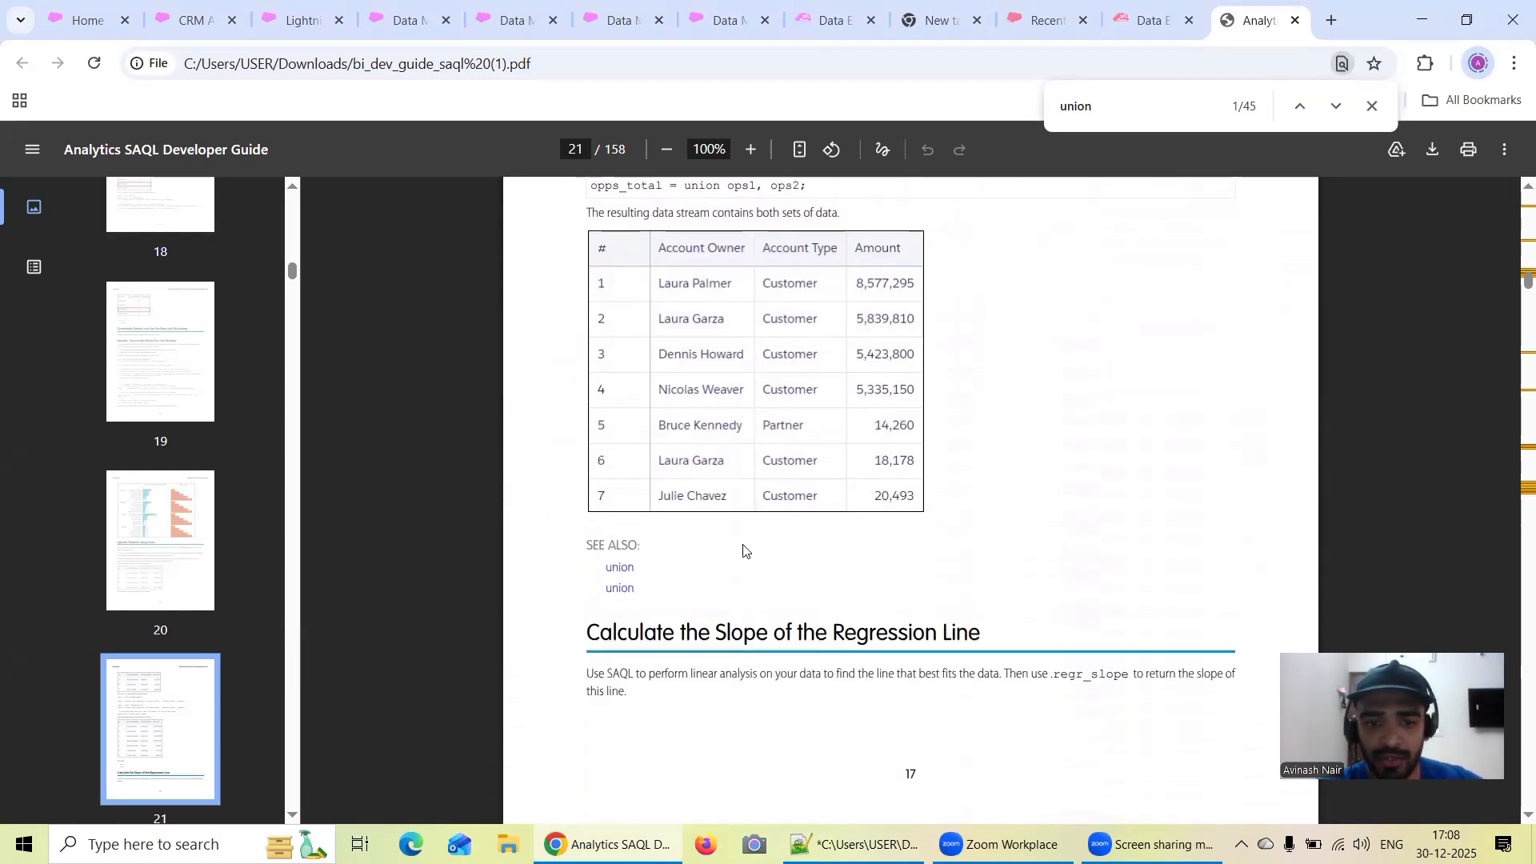
pyautogui.click(615, 570)
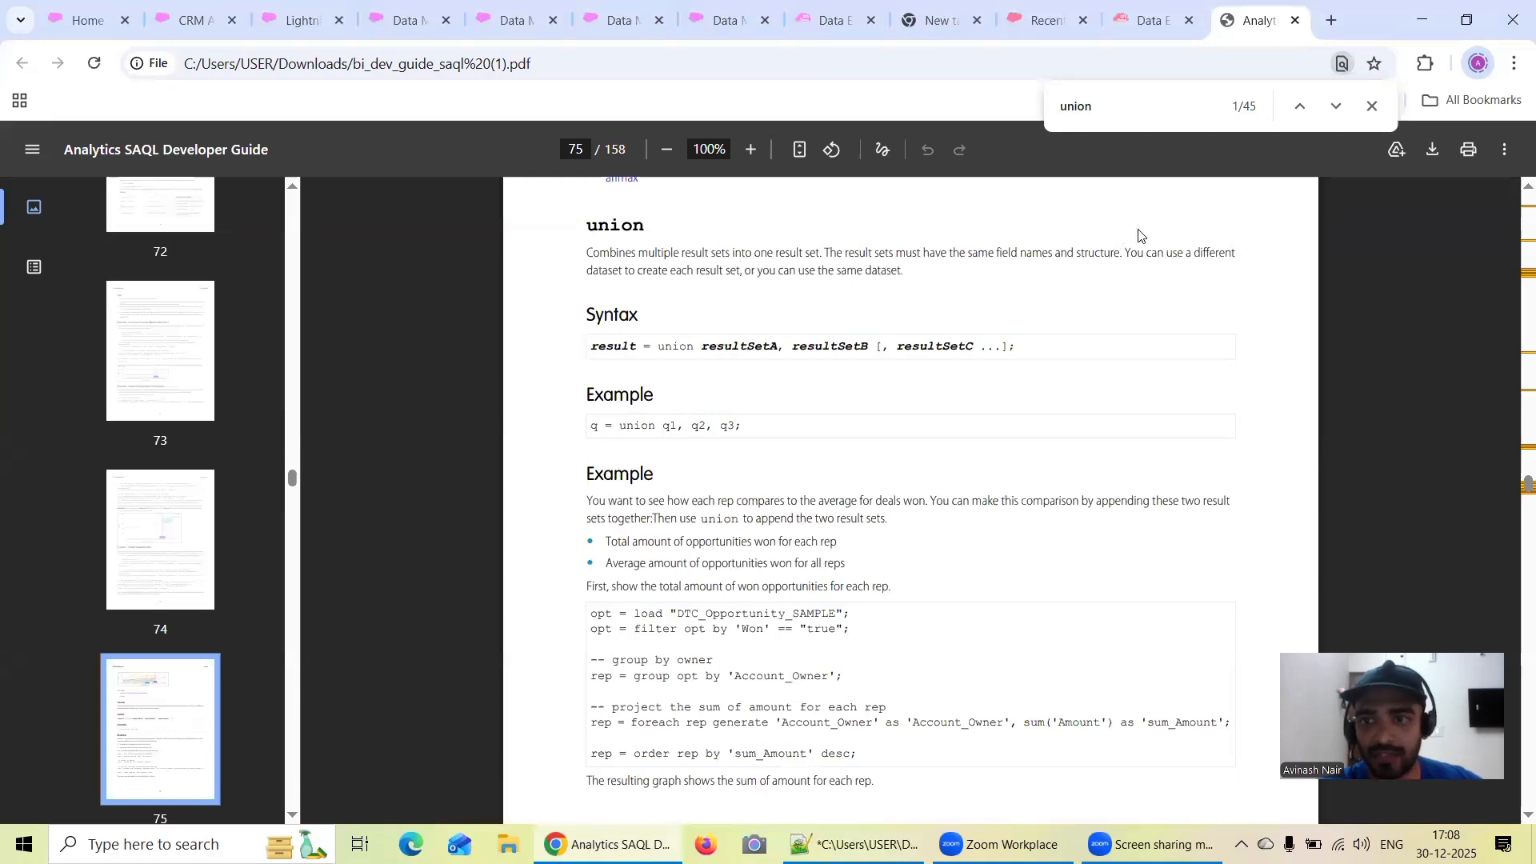
# Return to page 21 of the guide and open the second related union reference below the example
pyautogui.click(580, 152)
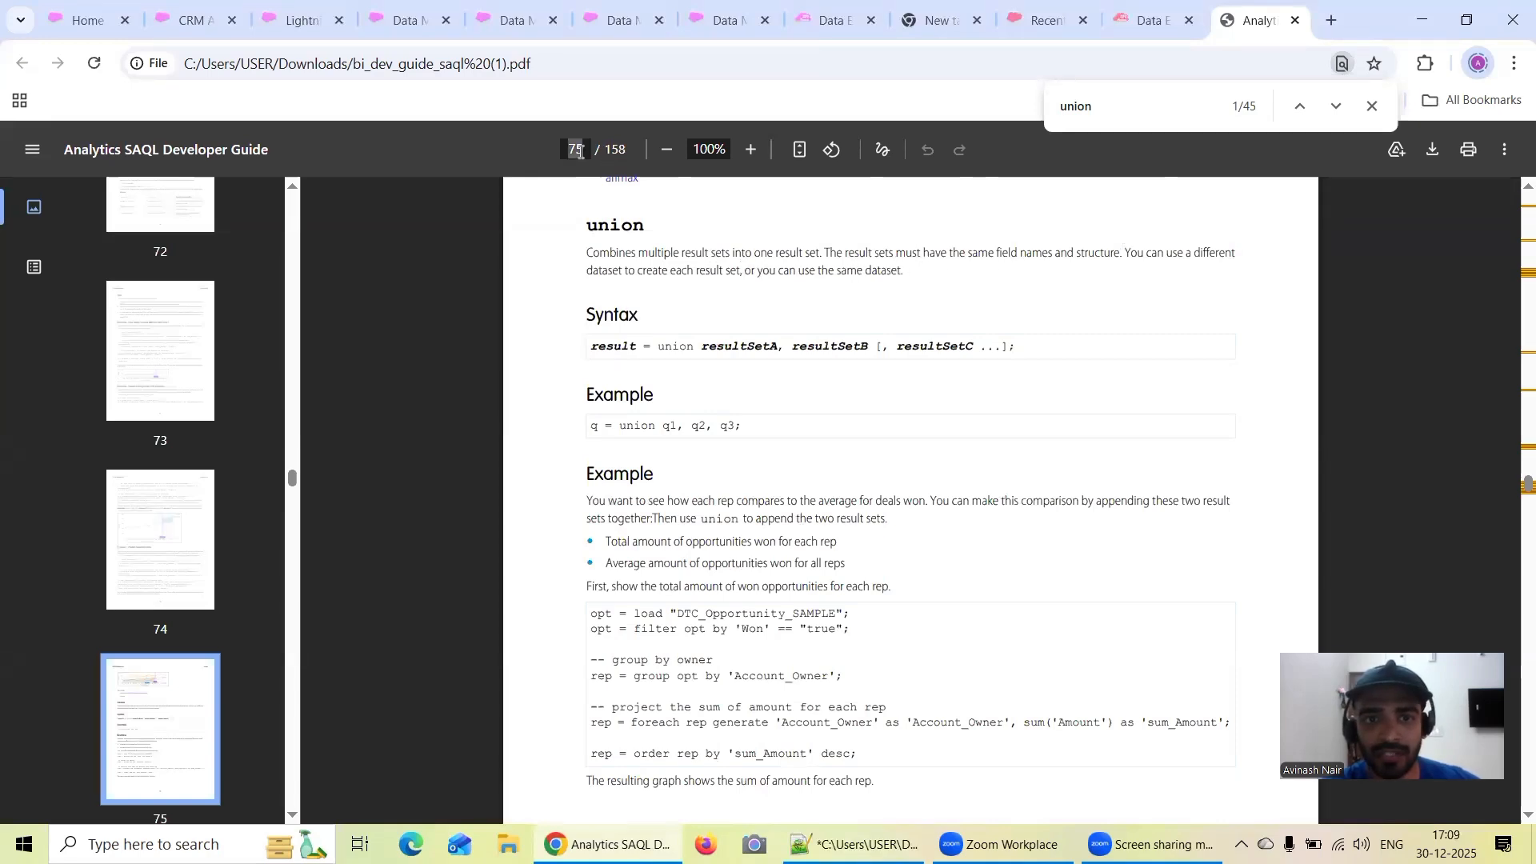
pyautogui.write('21')
pyautogui.press('Return')
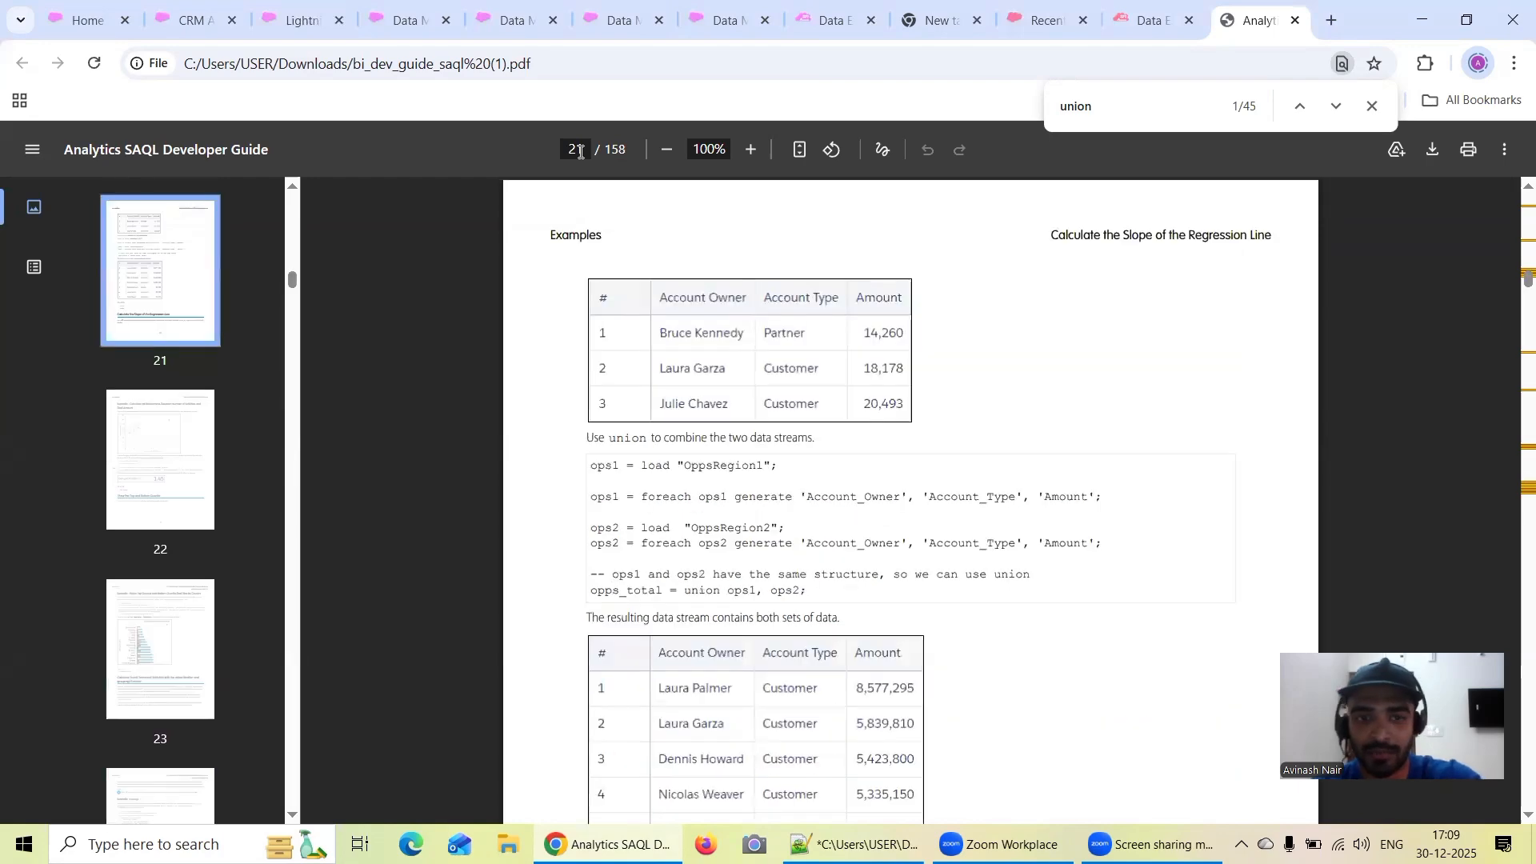
pyautogui.scroll(-5, 756, 397)
pyautogui.scroll(-1, 756, 398)
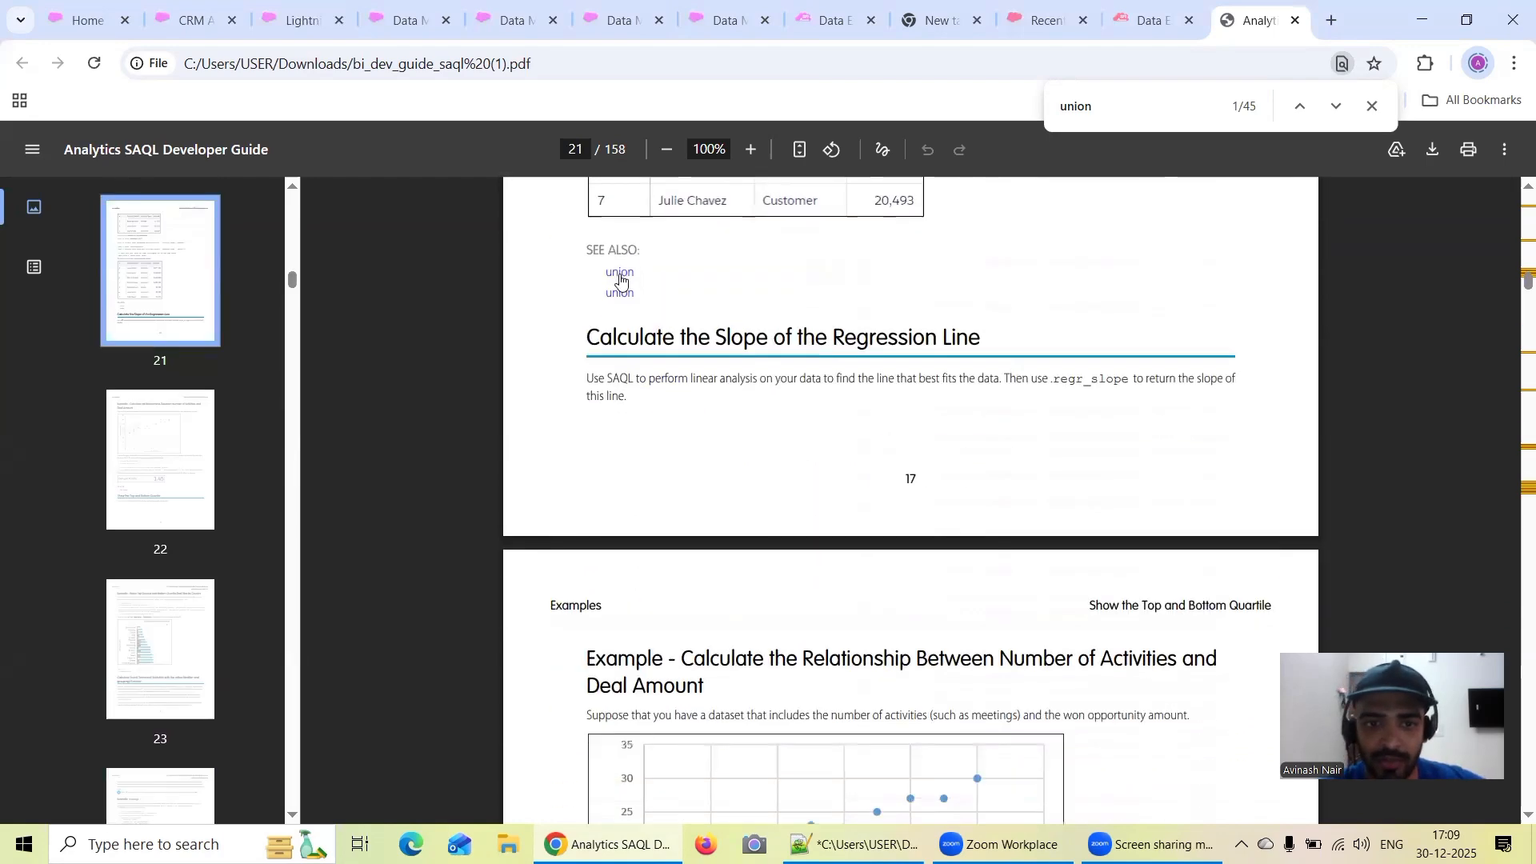
pyautogui.click(619, 296)
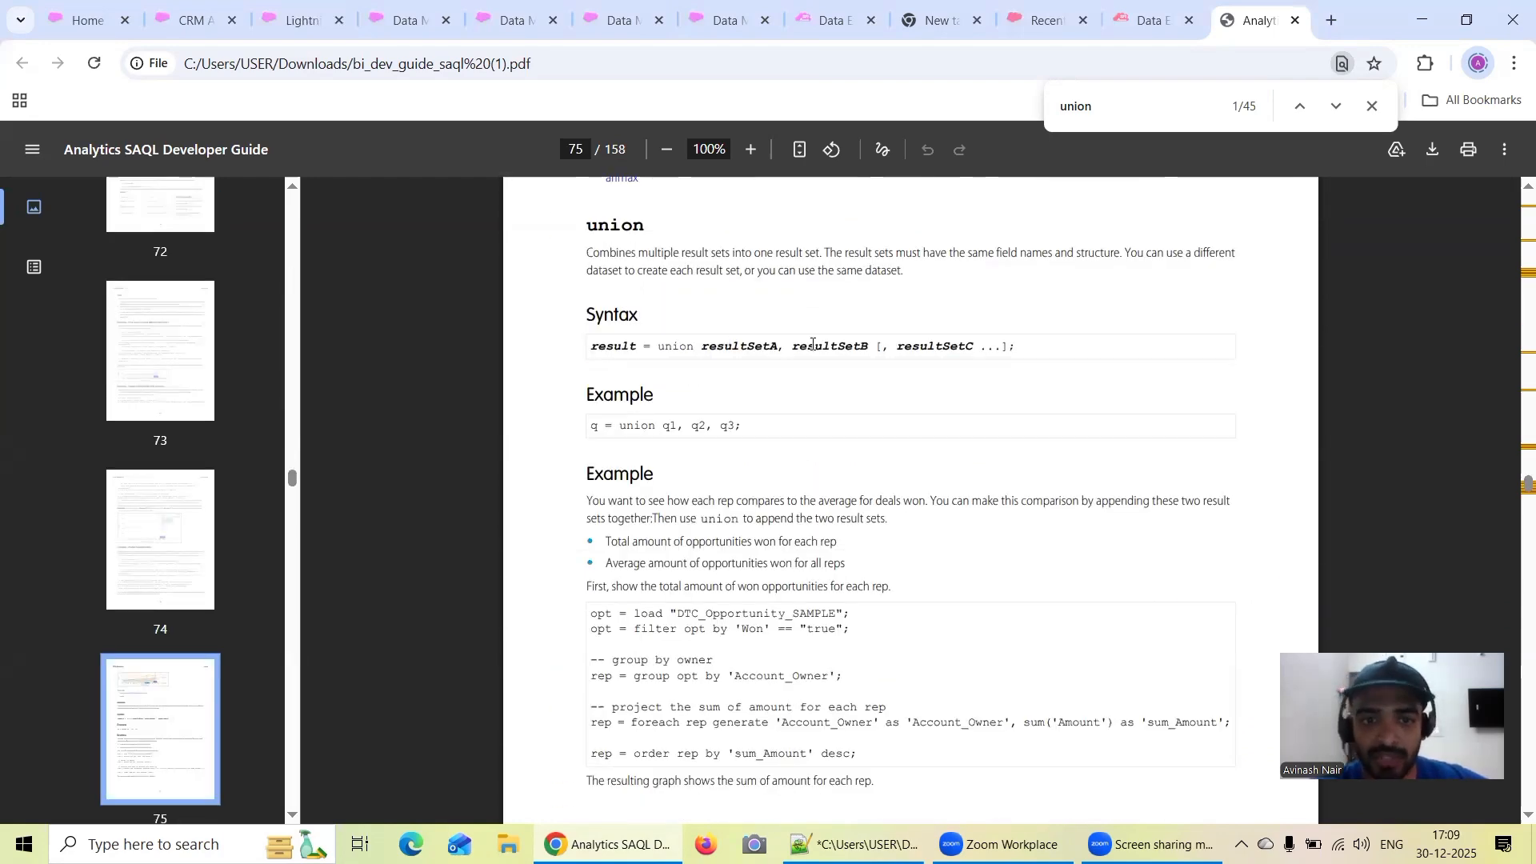
# Copy the union heading and its definition from the SAQL reference into the Notepad++ notes, after the pasted paragraph on using union
pyautogui.scroll(-2, 832, 424)
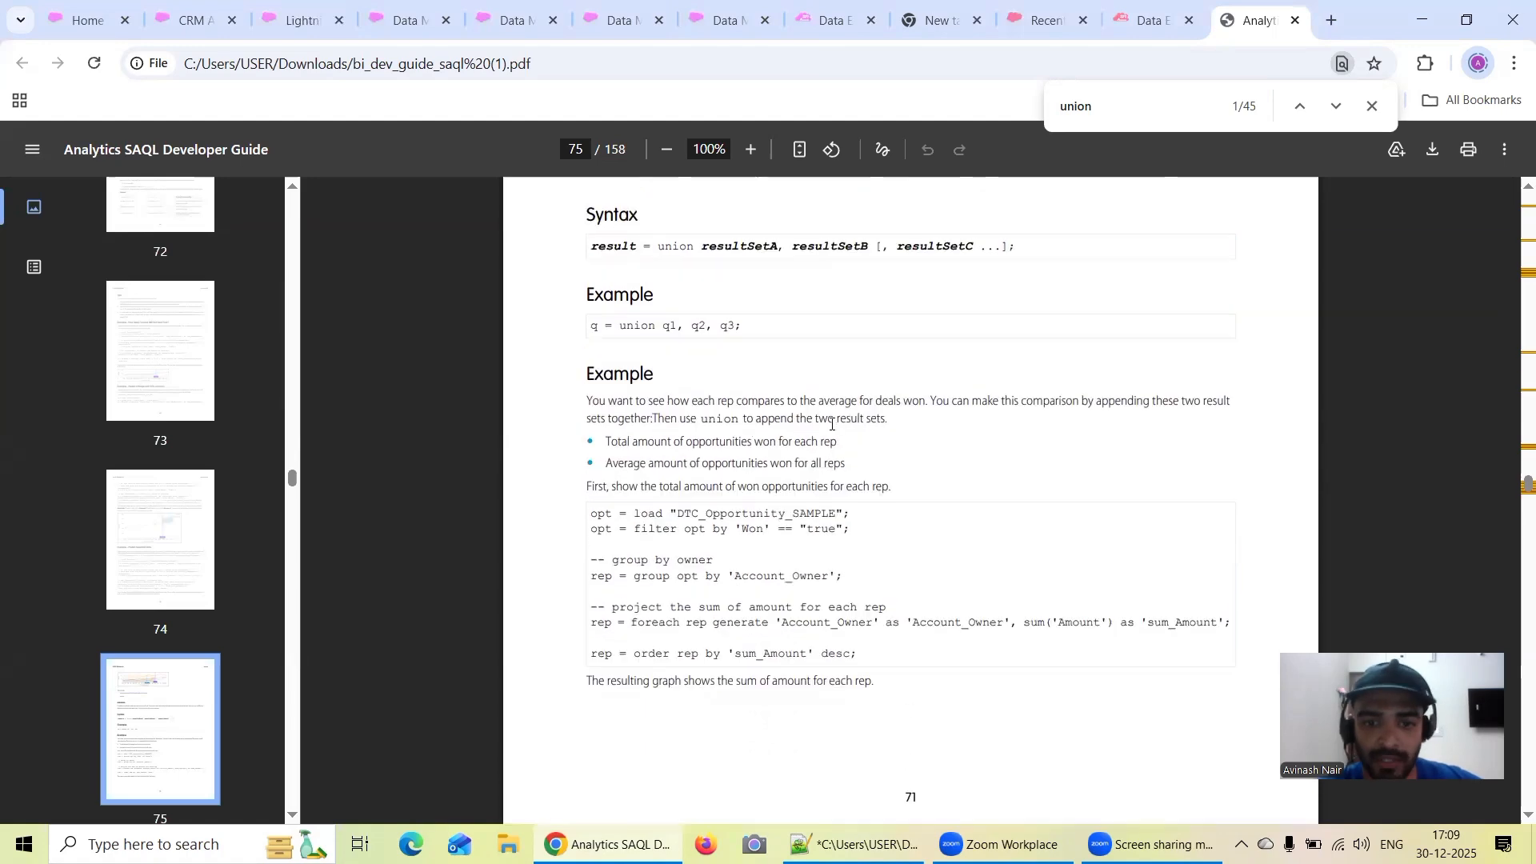
pyautogui.scroll(-2, 885, 406)
pyautogui.scroll(5, 885, 407)
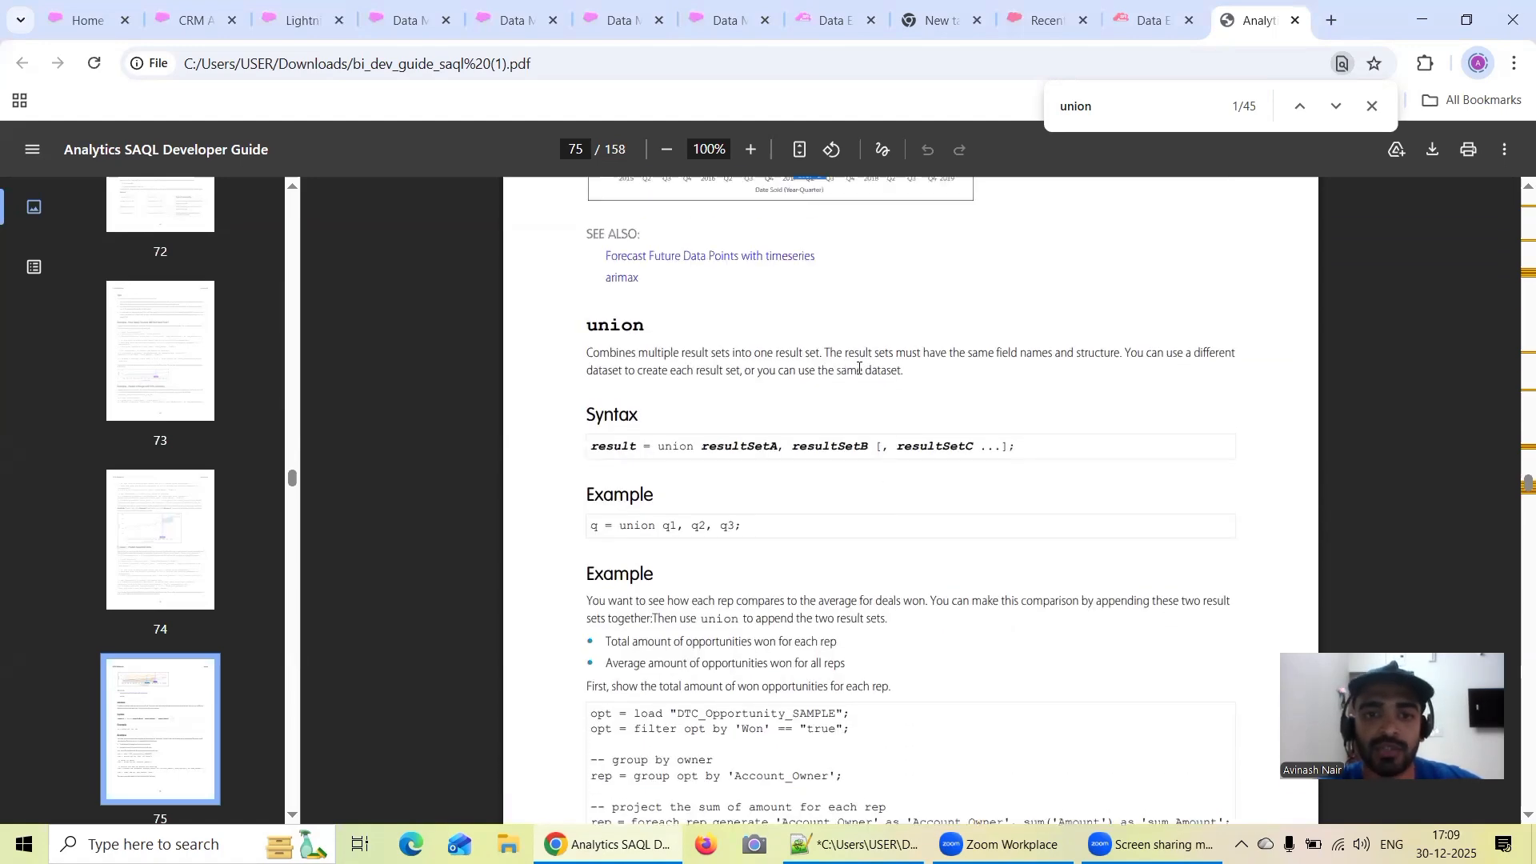
pyautogui.moveTo(905, 371); pyautogui.dragTo(575, 333)
pyautogui.hotkey('ctrl', 'c')
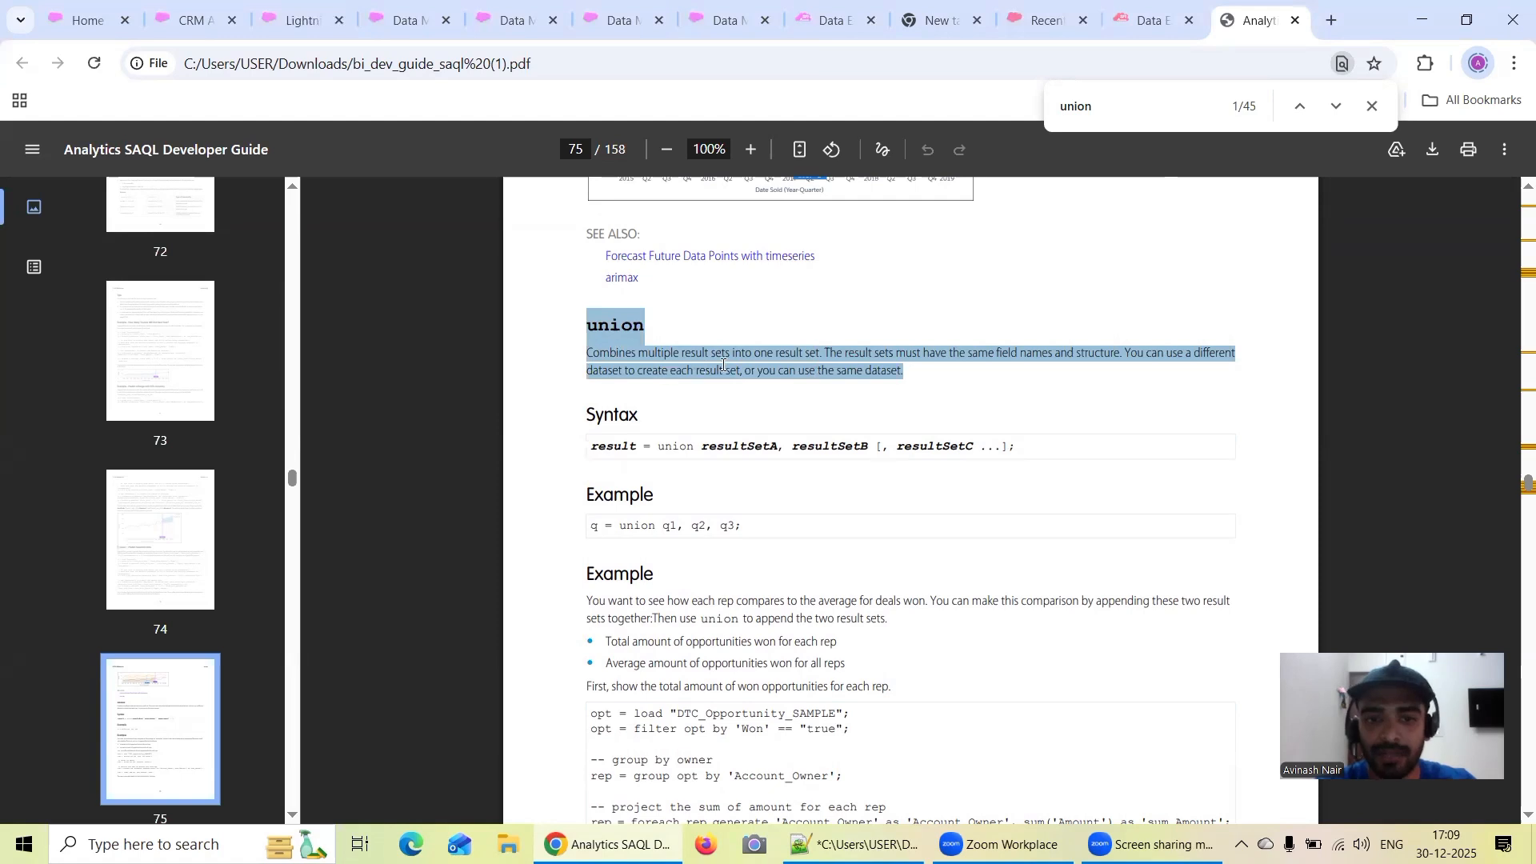
pyautogui.click(690, 359)
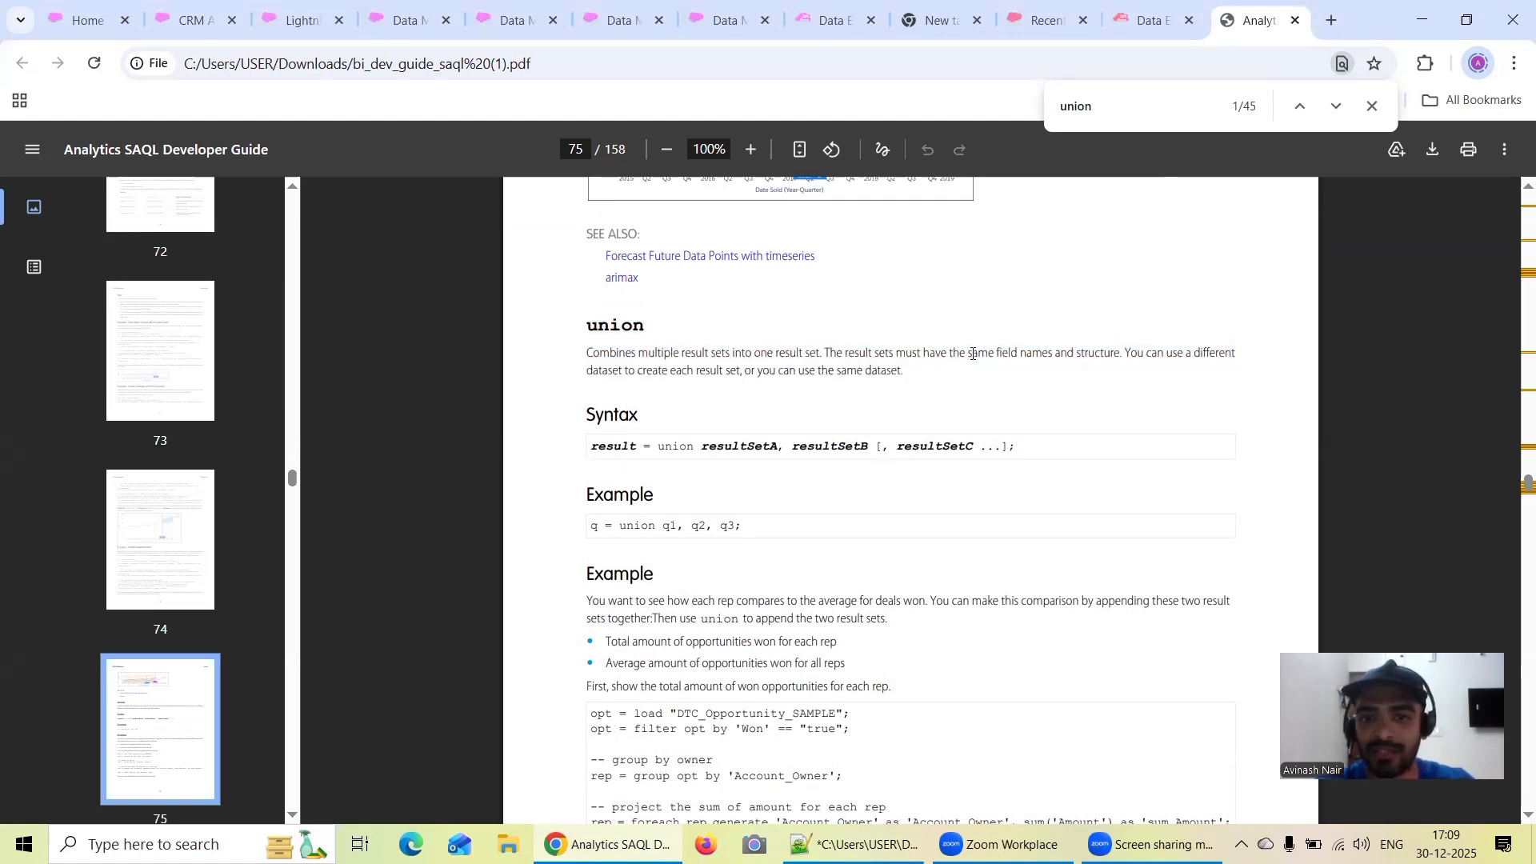
pyautogui.click(915, 845)
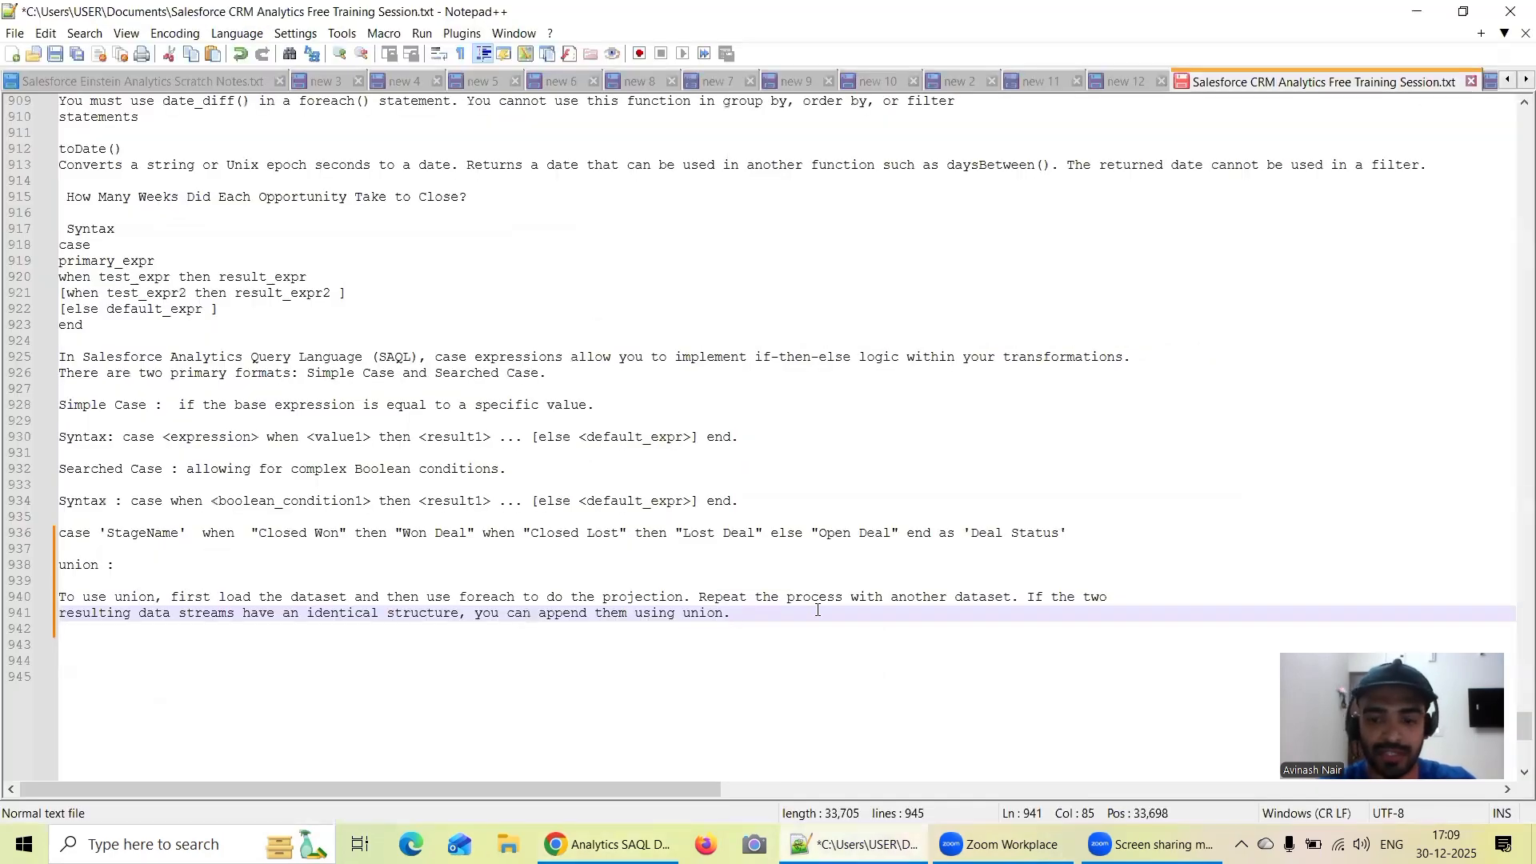
pyautogui.press('Return')
pyautogui.press('Return')
pyautogui.hotkey('ctrl', 'v')
pyautogui.click(1222, 437)
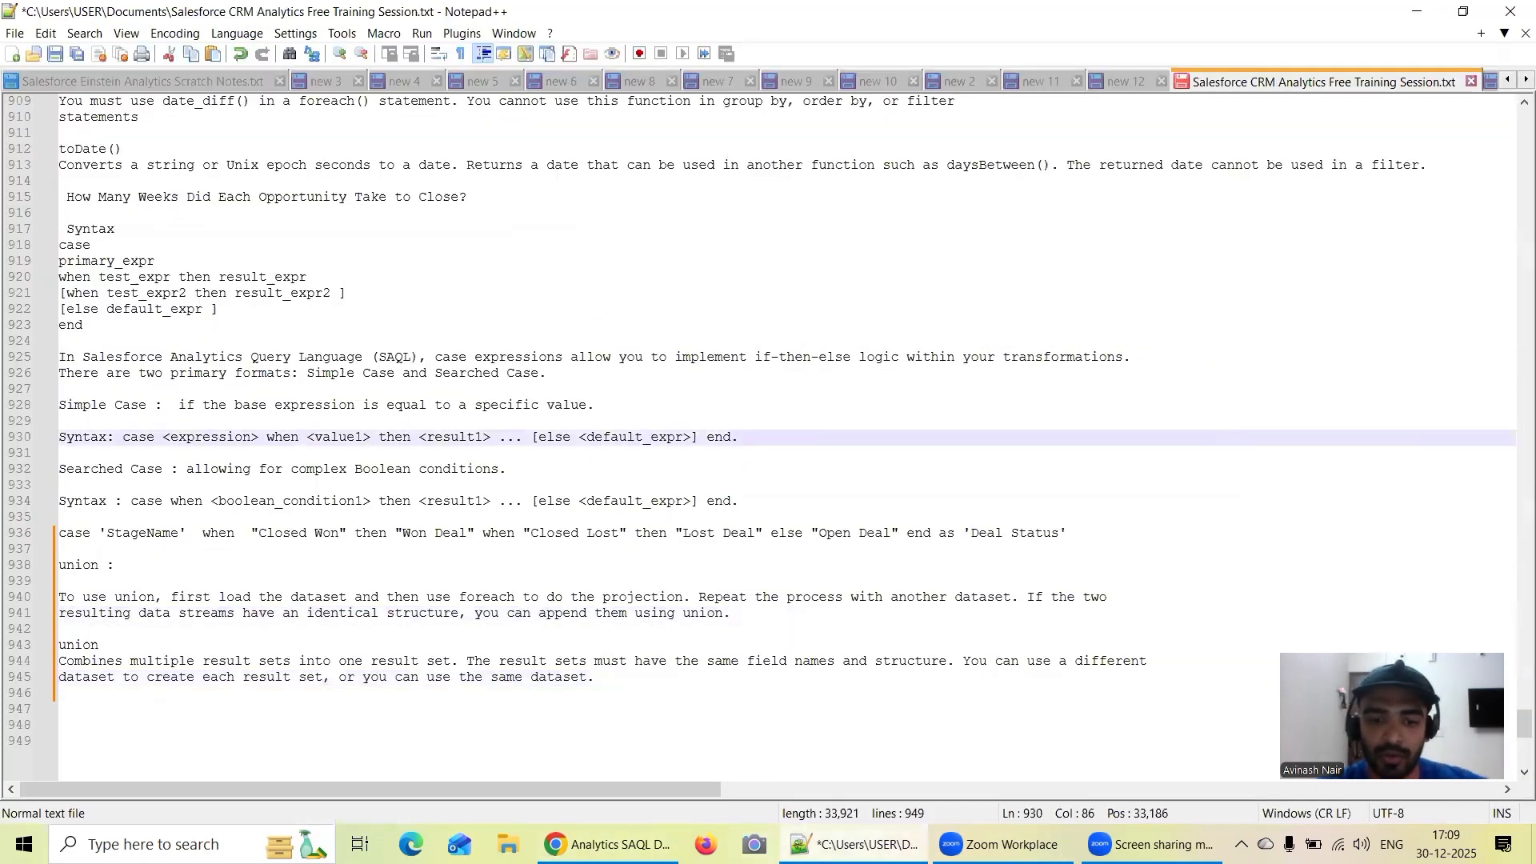
# In the SAQL guide PDF, review the rest of the union reference, including the average deal size example and the Considerations section
pyautogui.hotkey('alt', 'Tab')
pyautogui.scroll(-10, 816, 472)
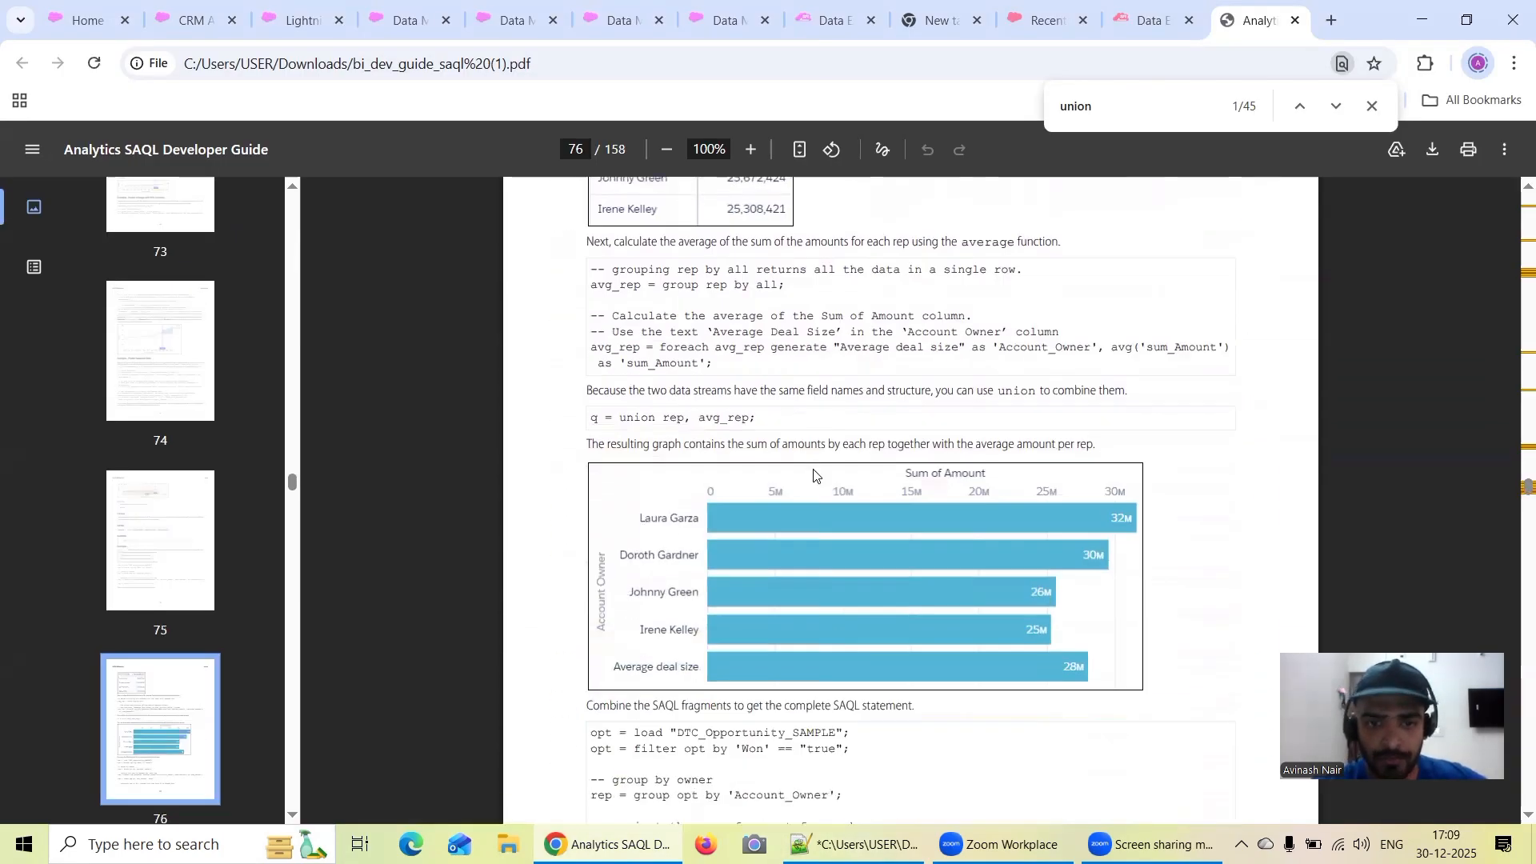
pyautogui.scroll(-4, 812, 470)
pyautogui.scroll(-6, 800, 472)
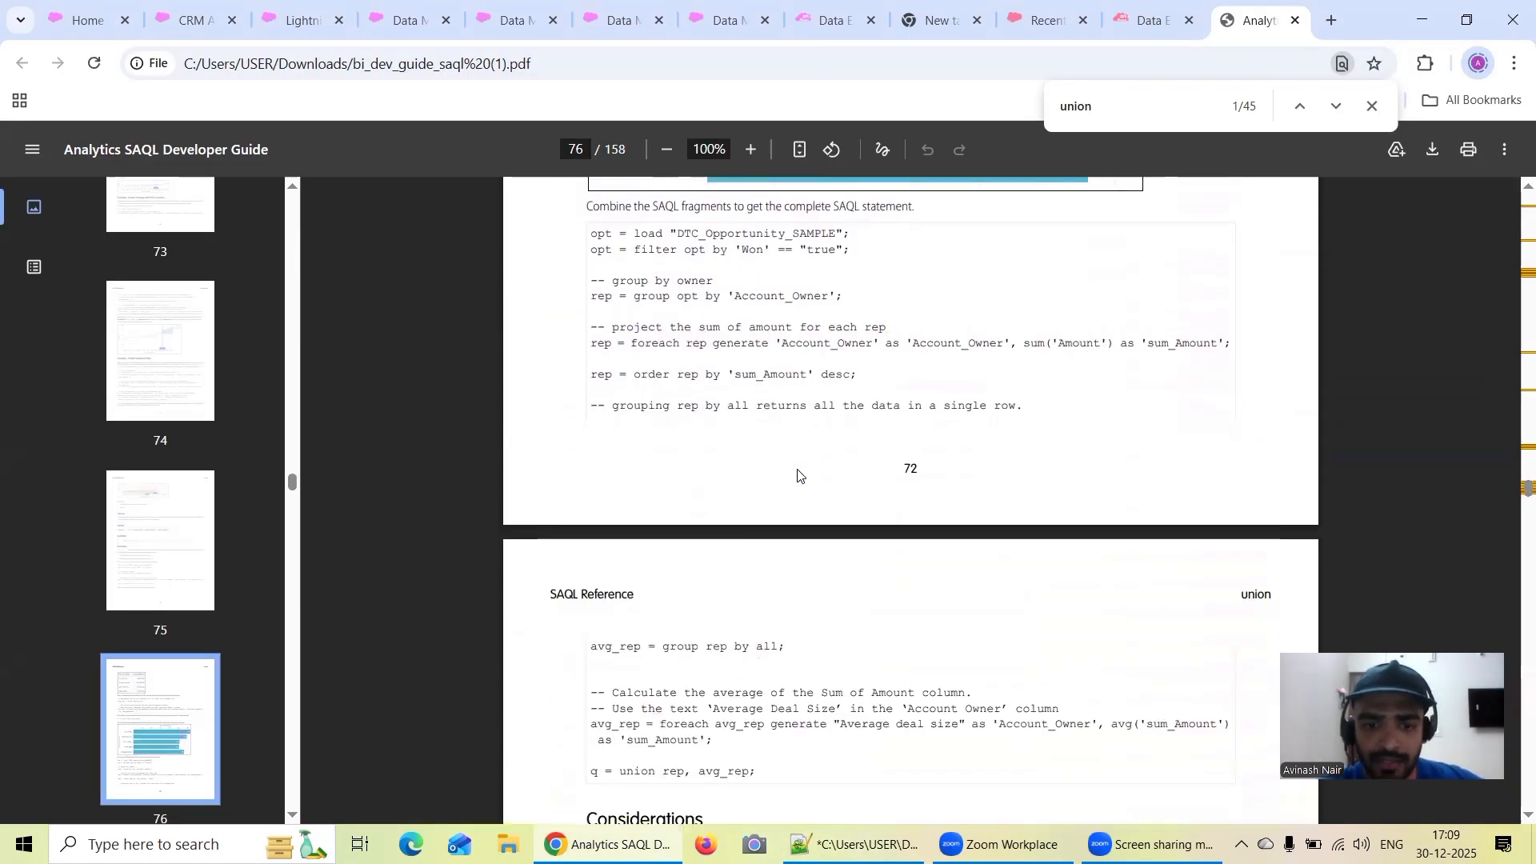
pyautogui.scroll(-4, 861, 459)
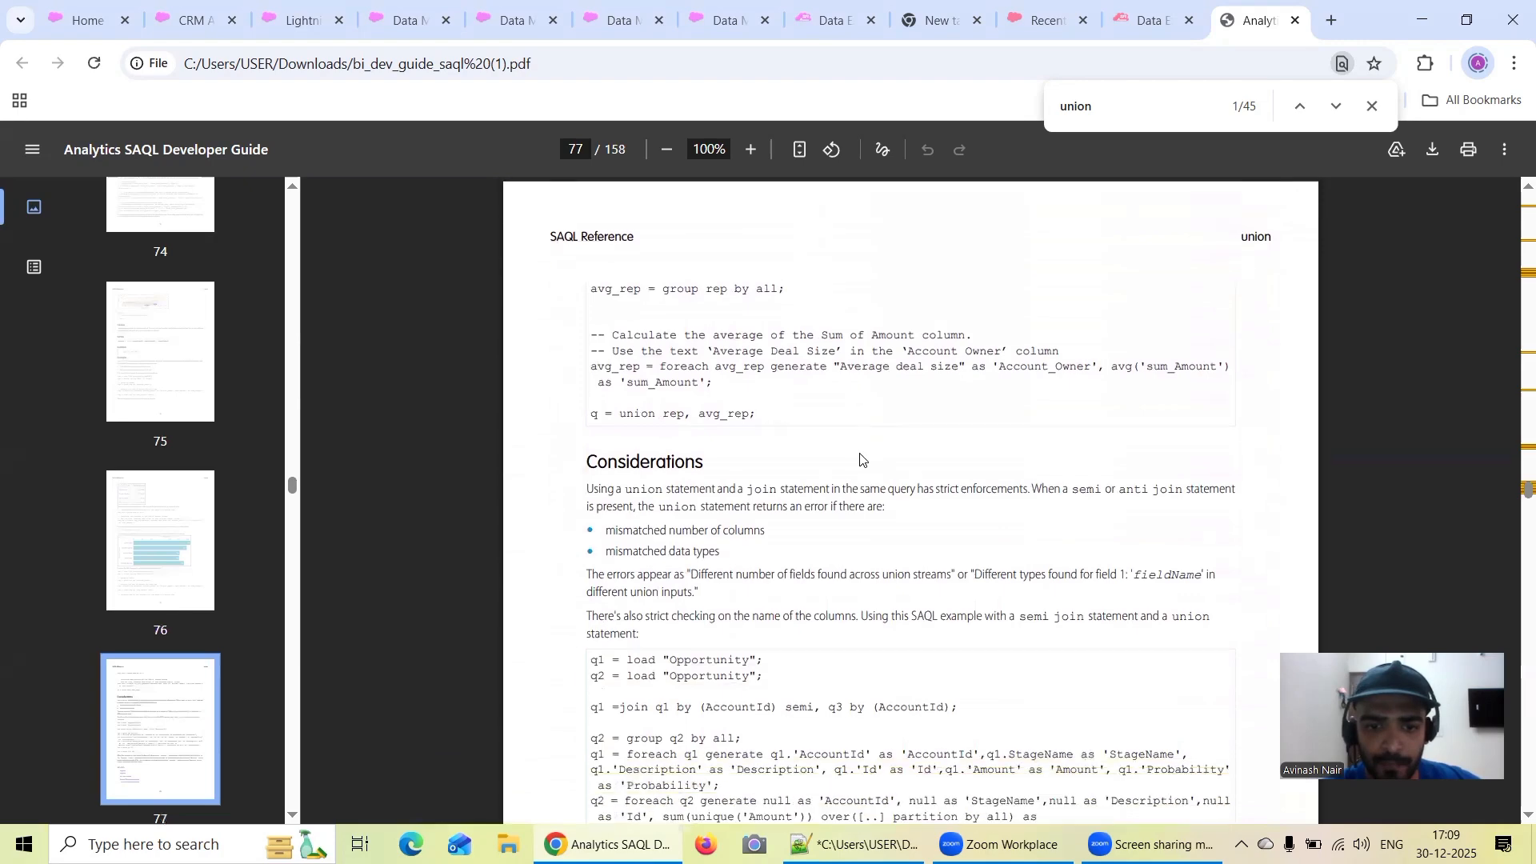
pyautogui.scroll(-4, 908, 560)
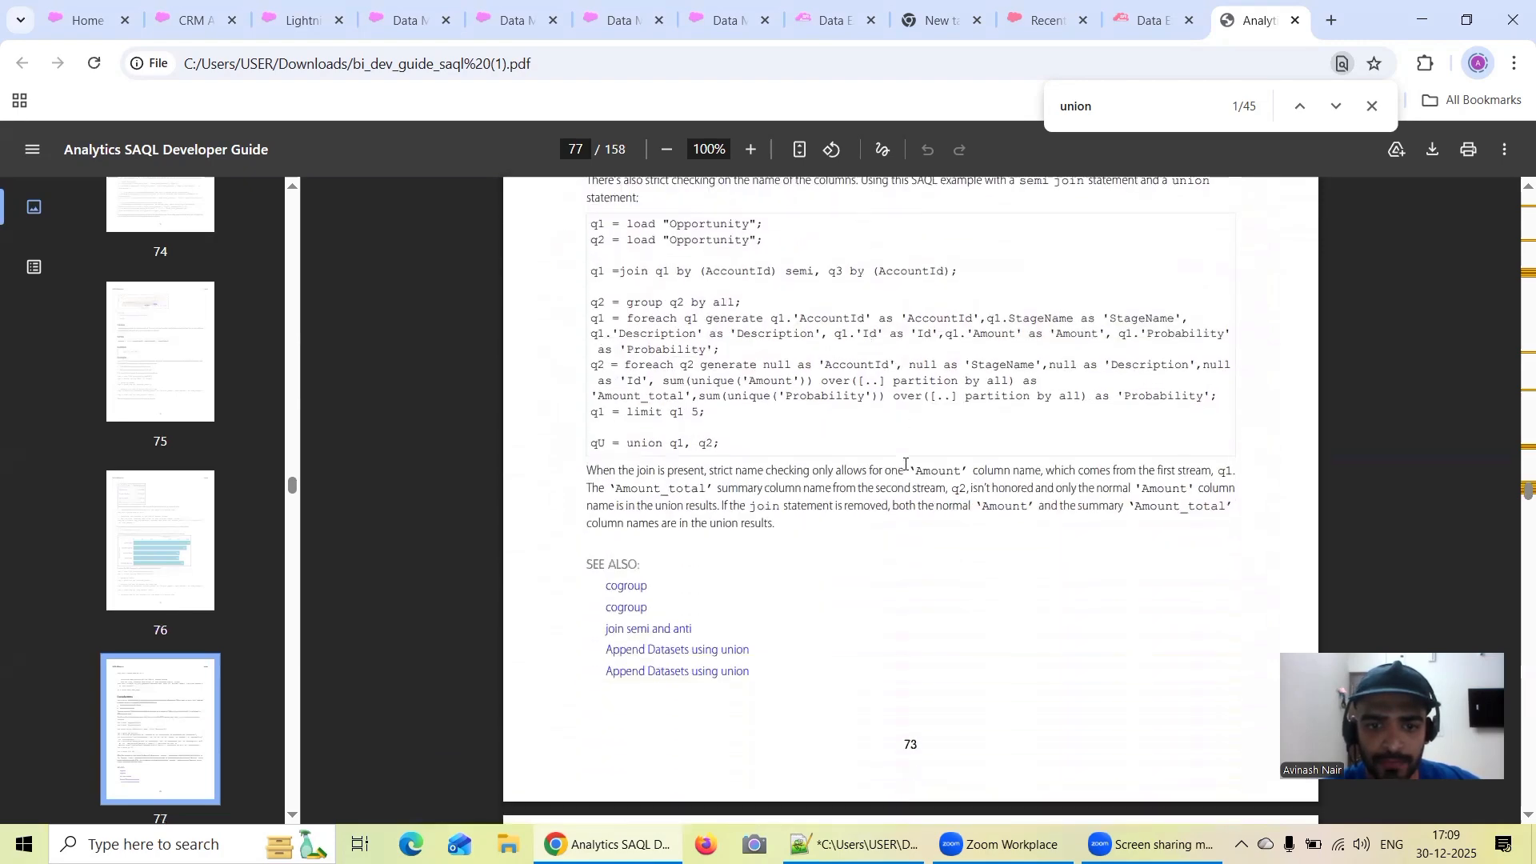
pyautogui.scroll(3, 950, 421)
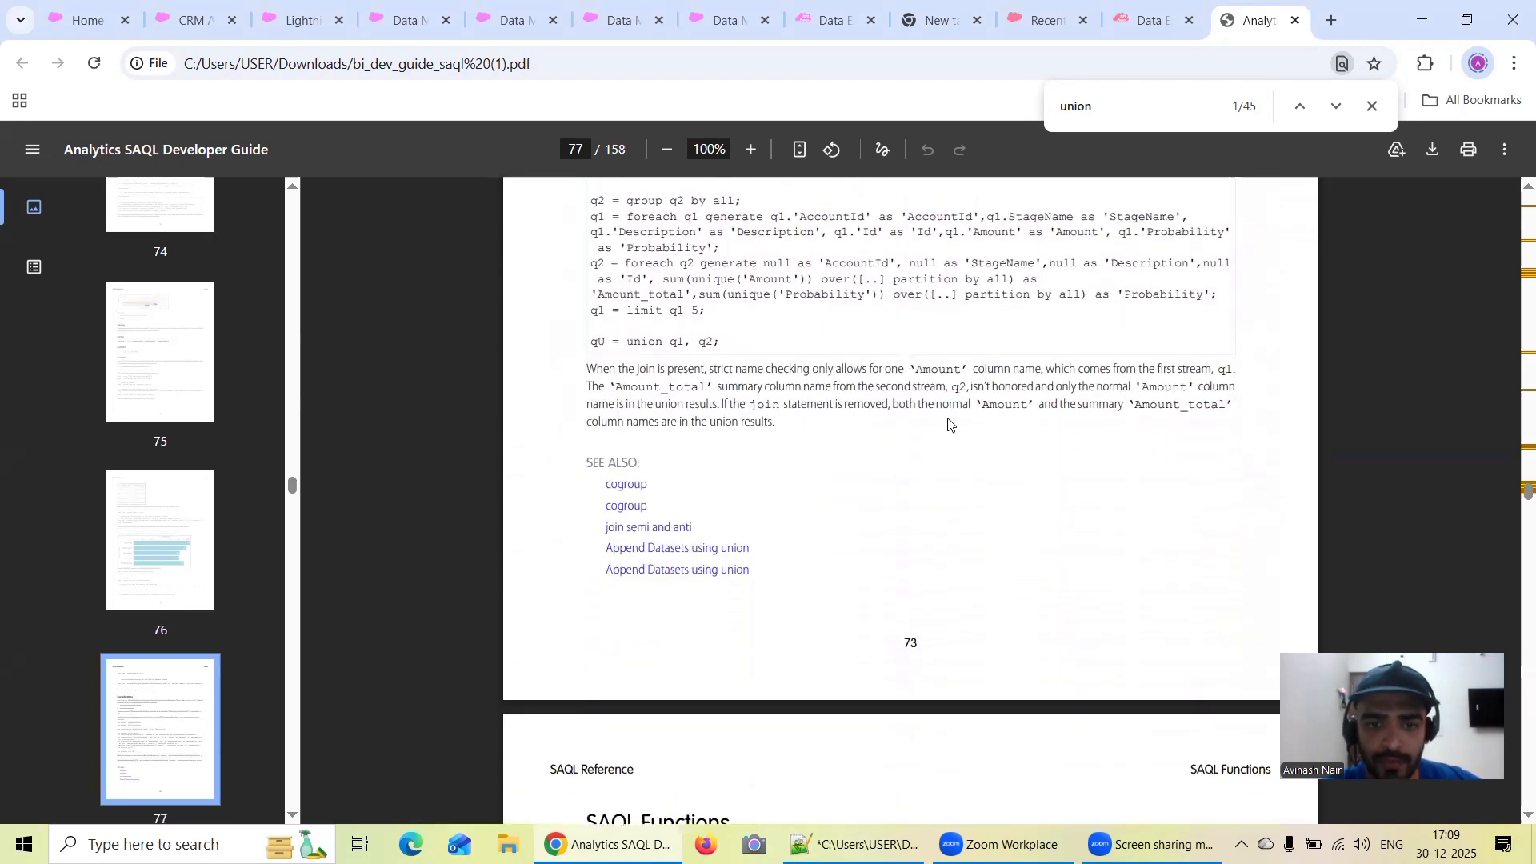
# Go back to page 21 and review the query combining OppsRegion1 and OppsRegion2 with union, looking briefly over the sections that follow
pyautogui.click(571, 150)
pyautogui.write('21')
pyautogui.press('Return')
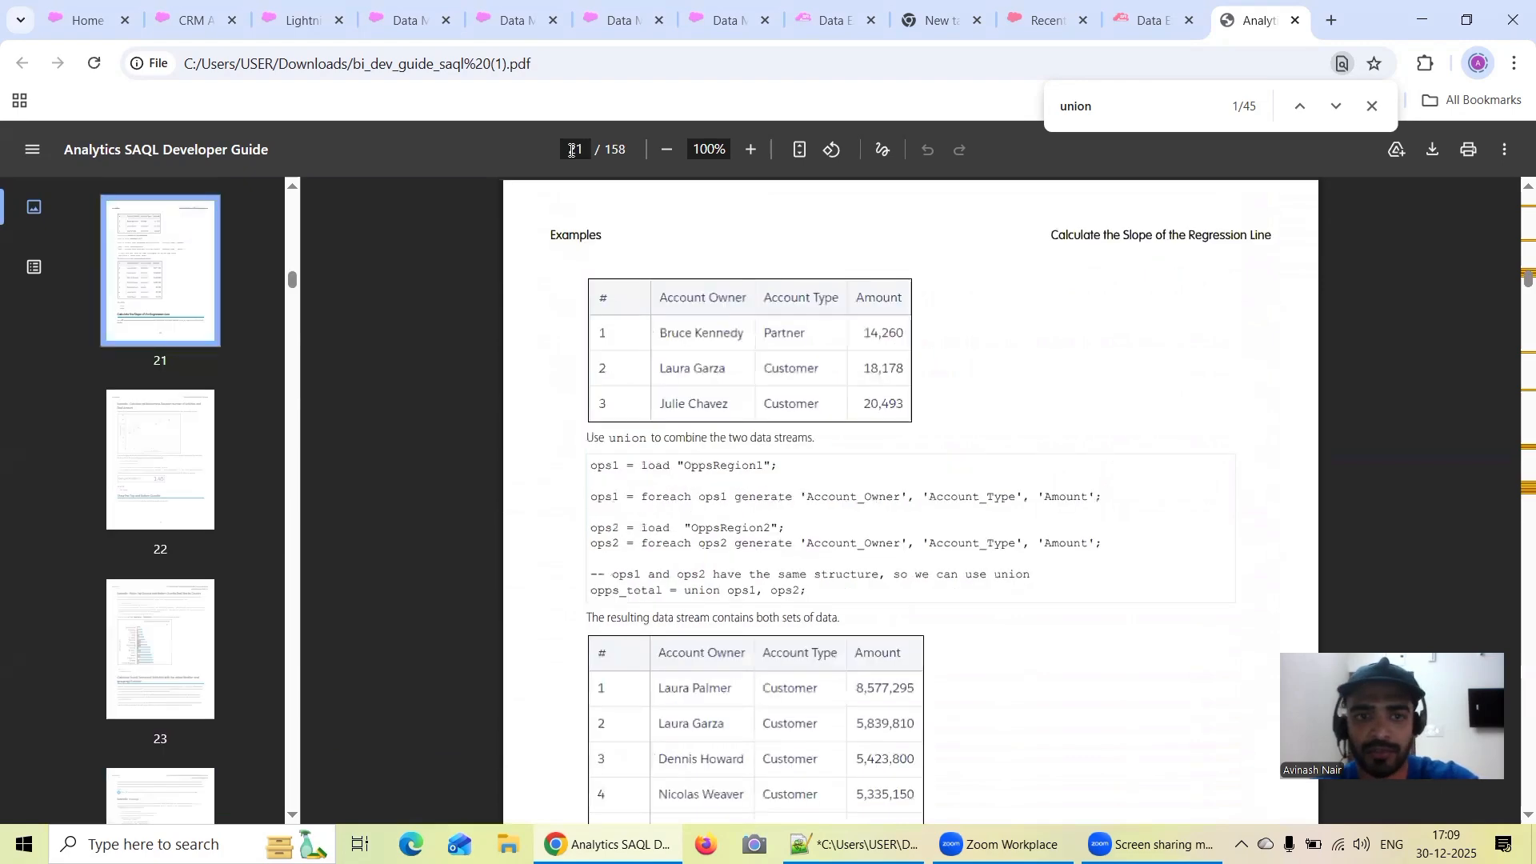
pyautogui.scroll(-8, 836, 440)
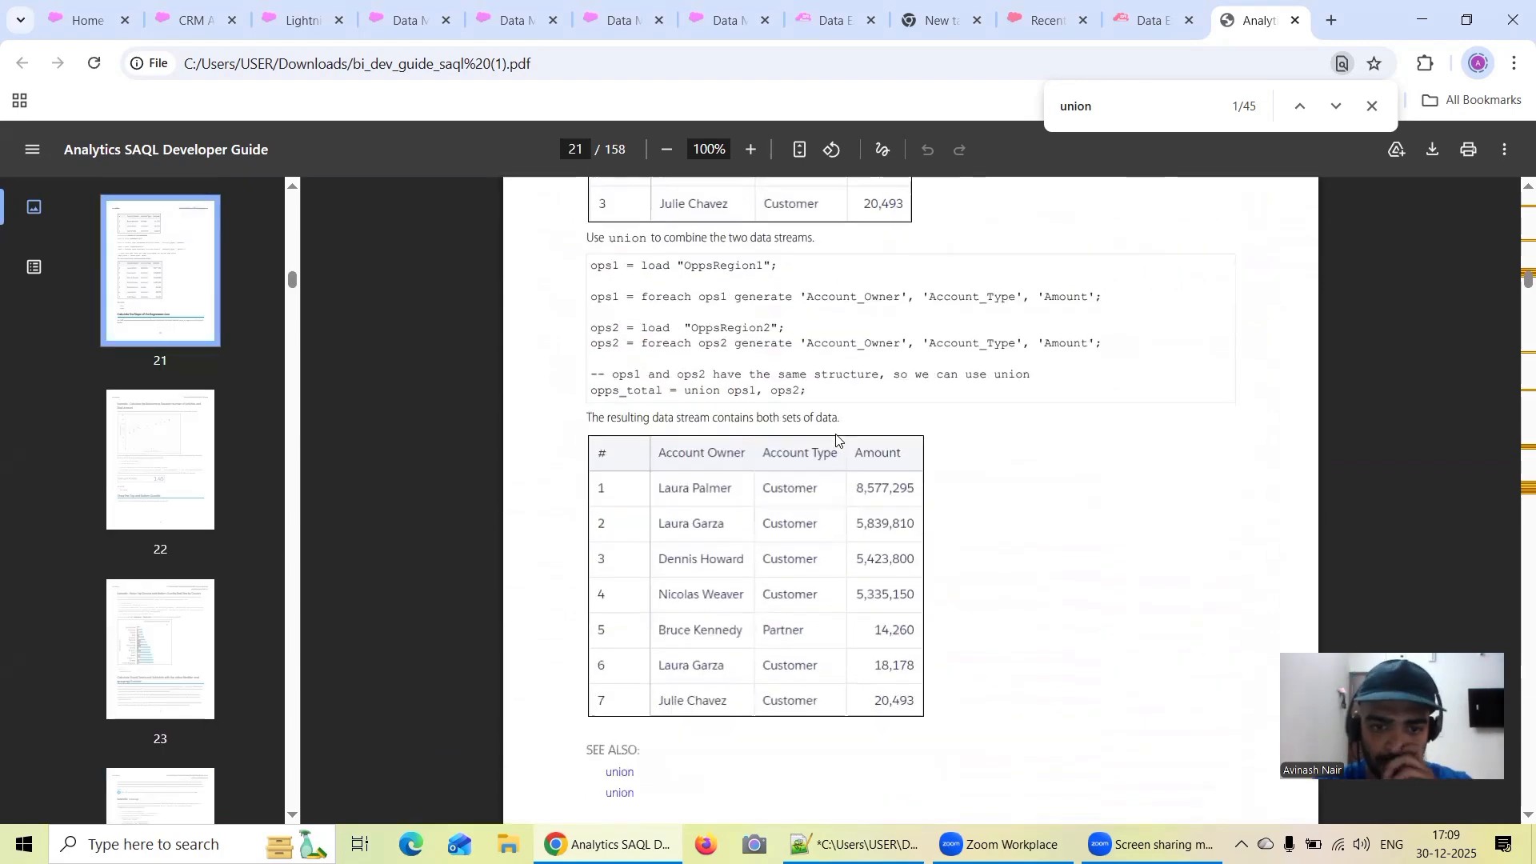
pyautogui.scroll(-10, 836, 440)
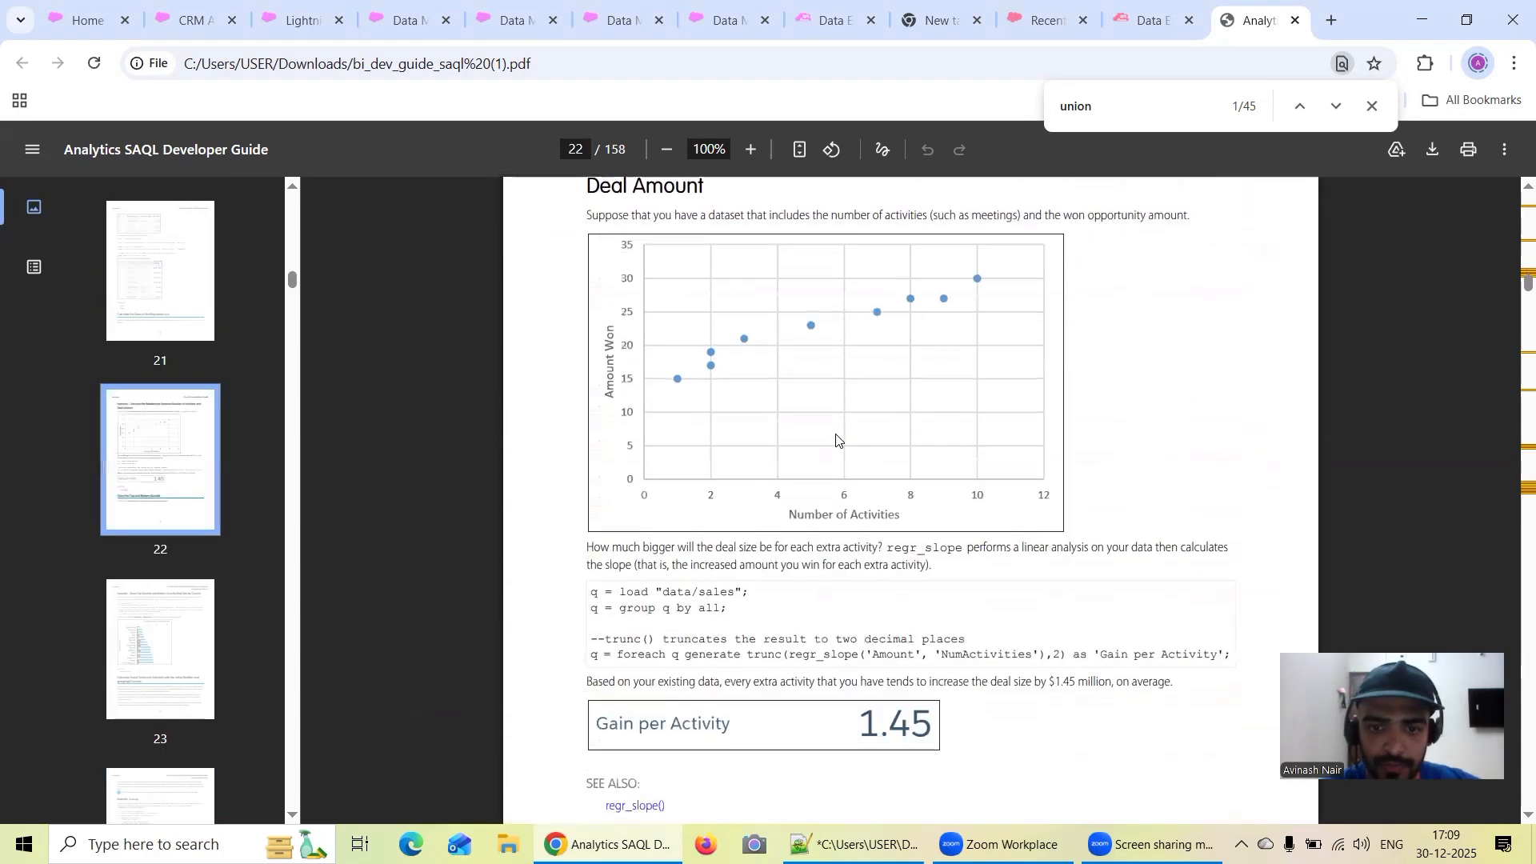
pyautogui.scroll(-5, 836, 439)
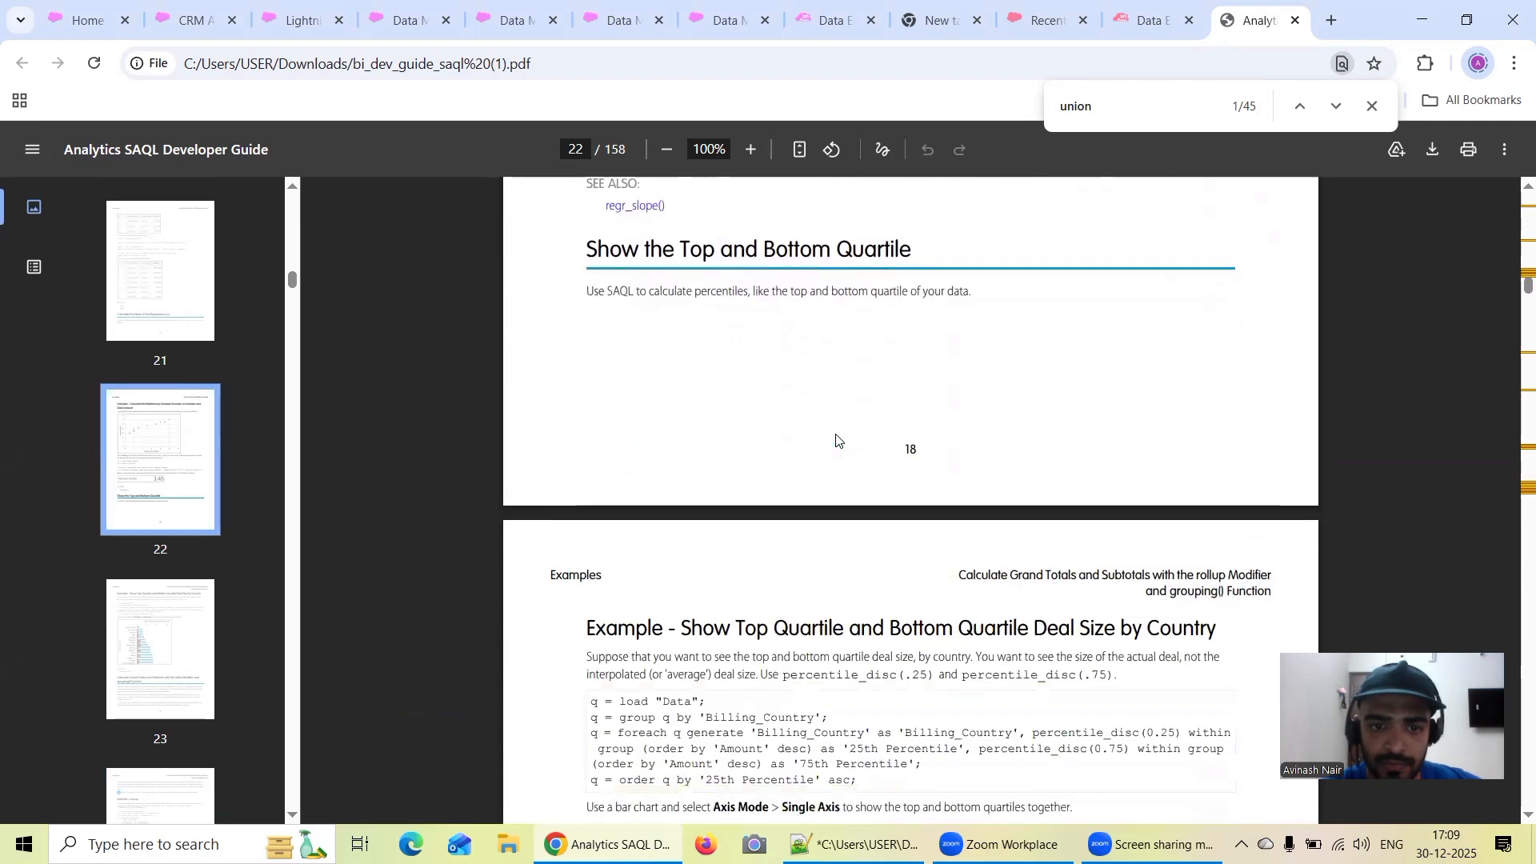
pyautogui.scroll(8, 836, 440)
pyautogui.scroll(15, 836, 440)
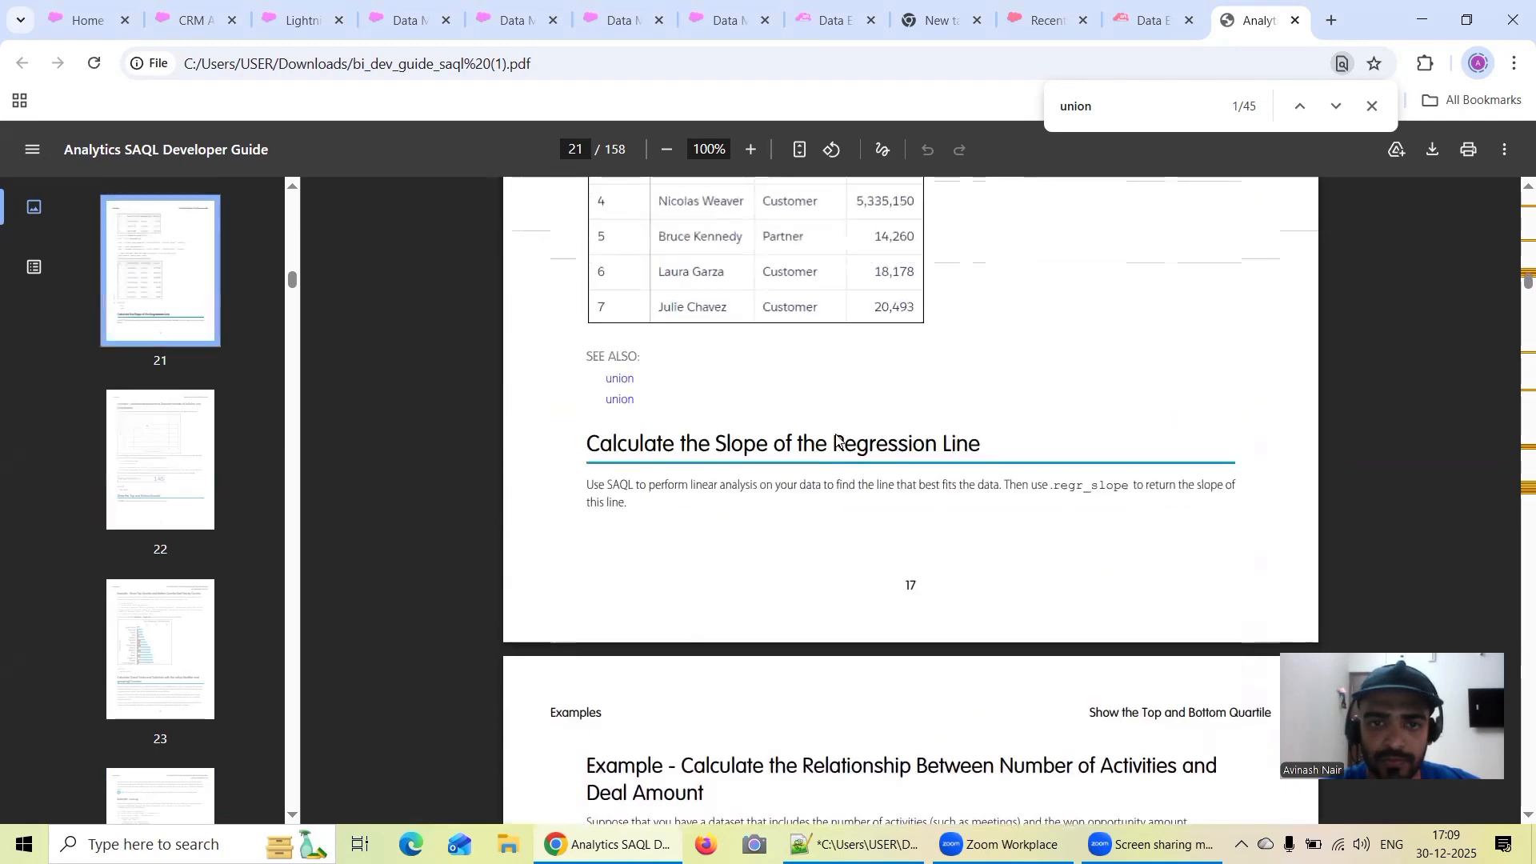
pyautogui.scroll(1, 835, 440)
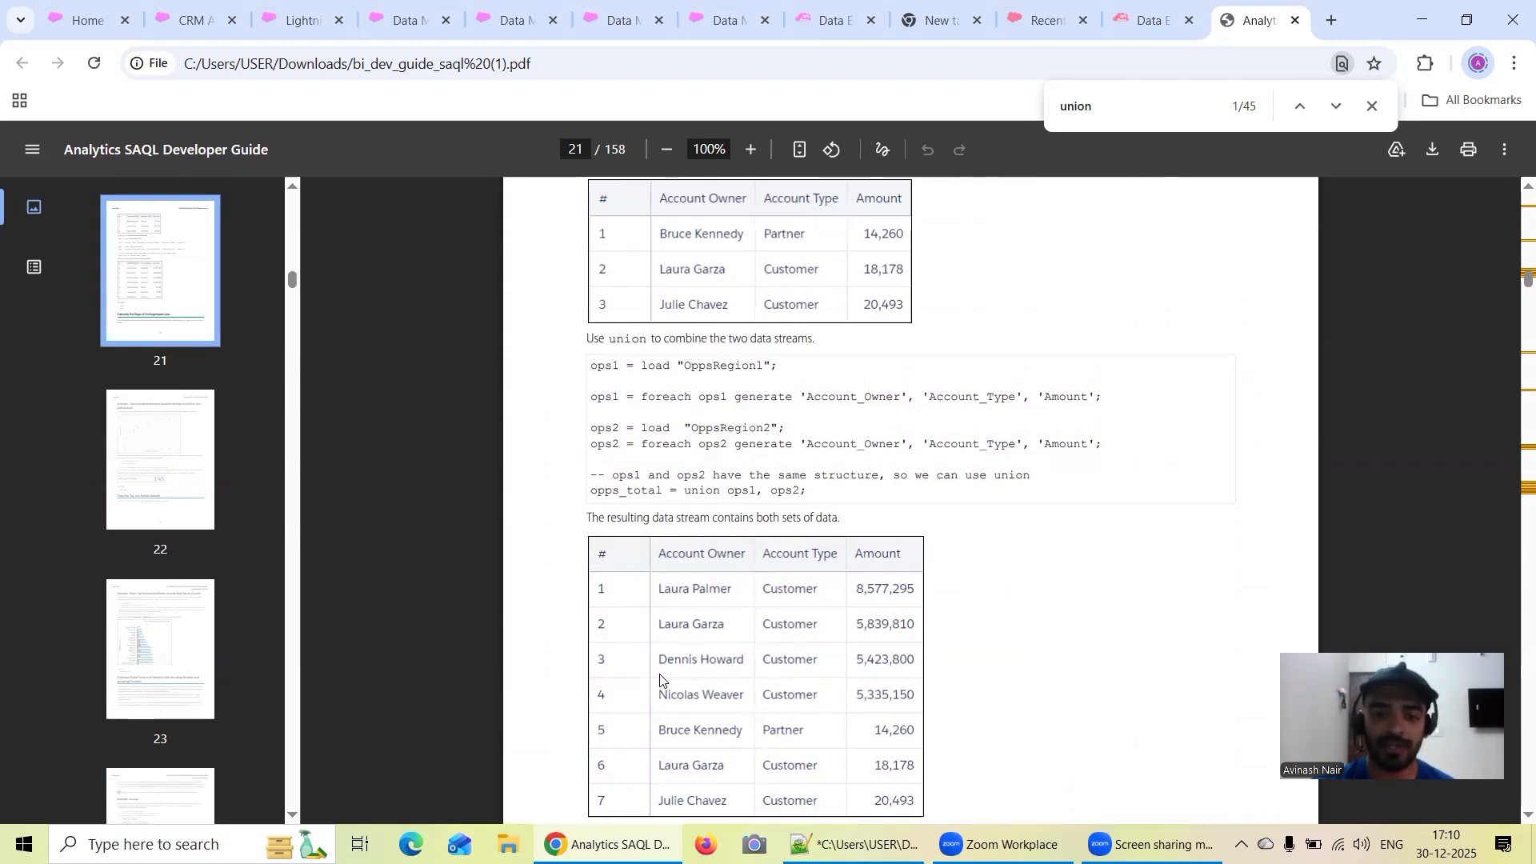
# In the eacom16 org's Data Manager, open the Monitor to check the recipe and data sync jobs
pyautogui.click(732, 22)
pyautogui.click(816, 23)
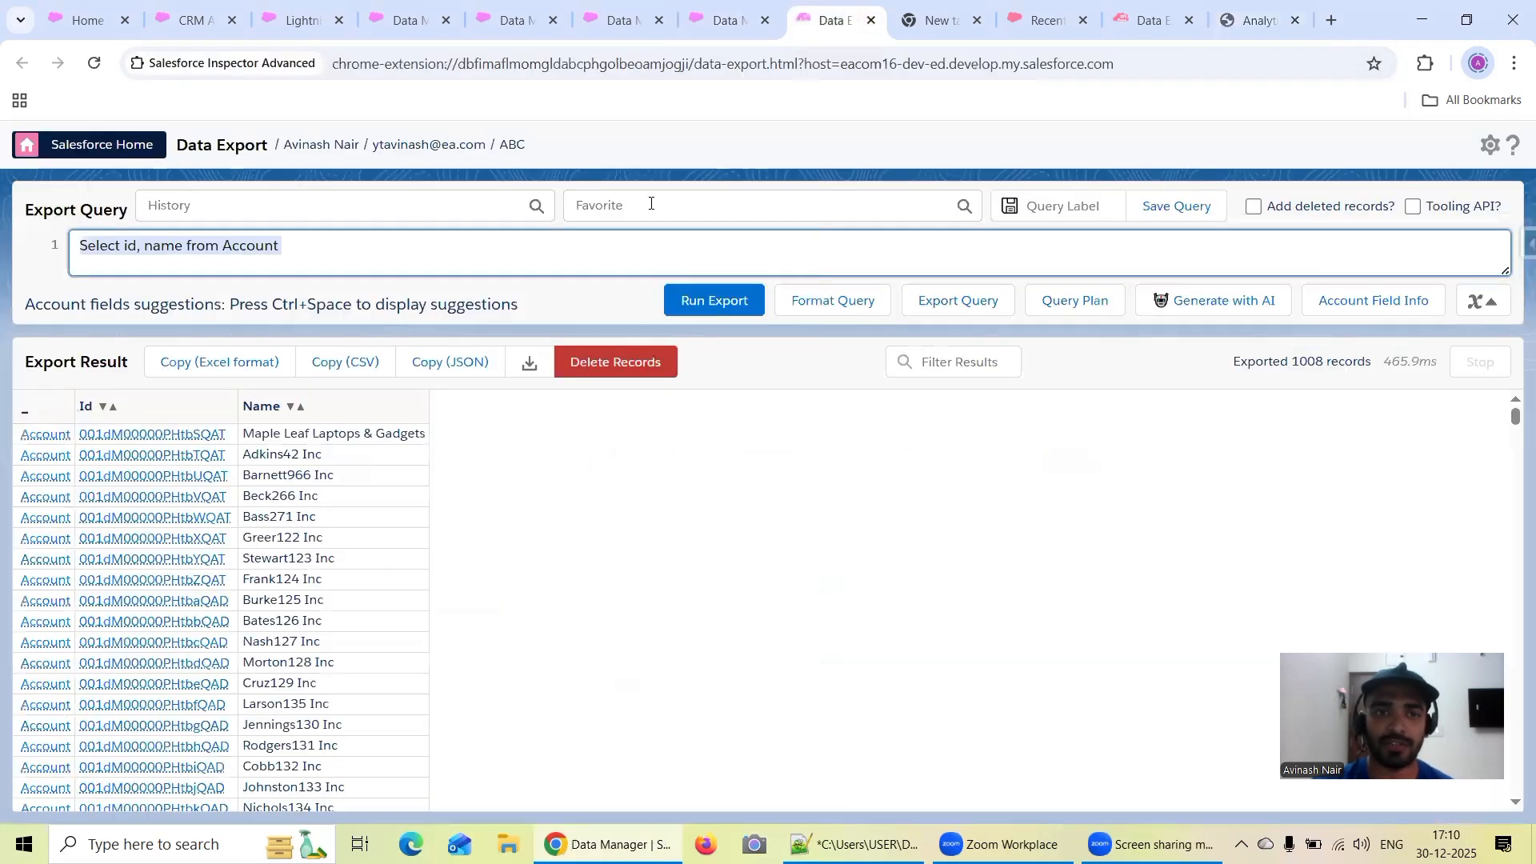
pyautogui.click(512, 20)
pyautogui.click(395, 18)
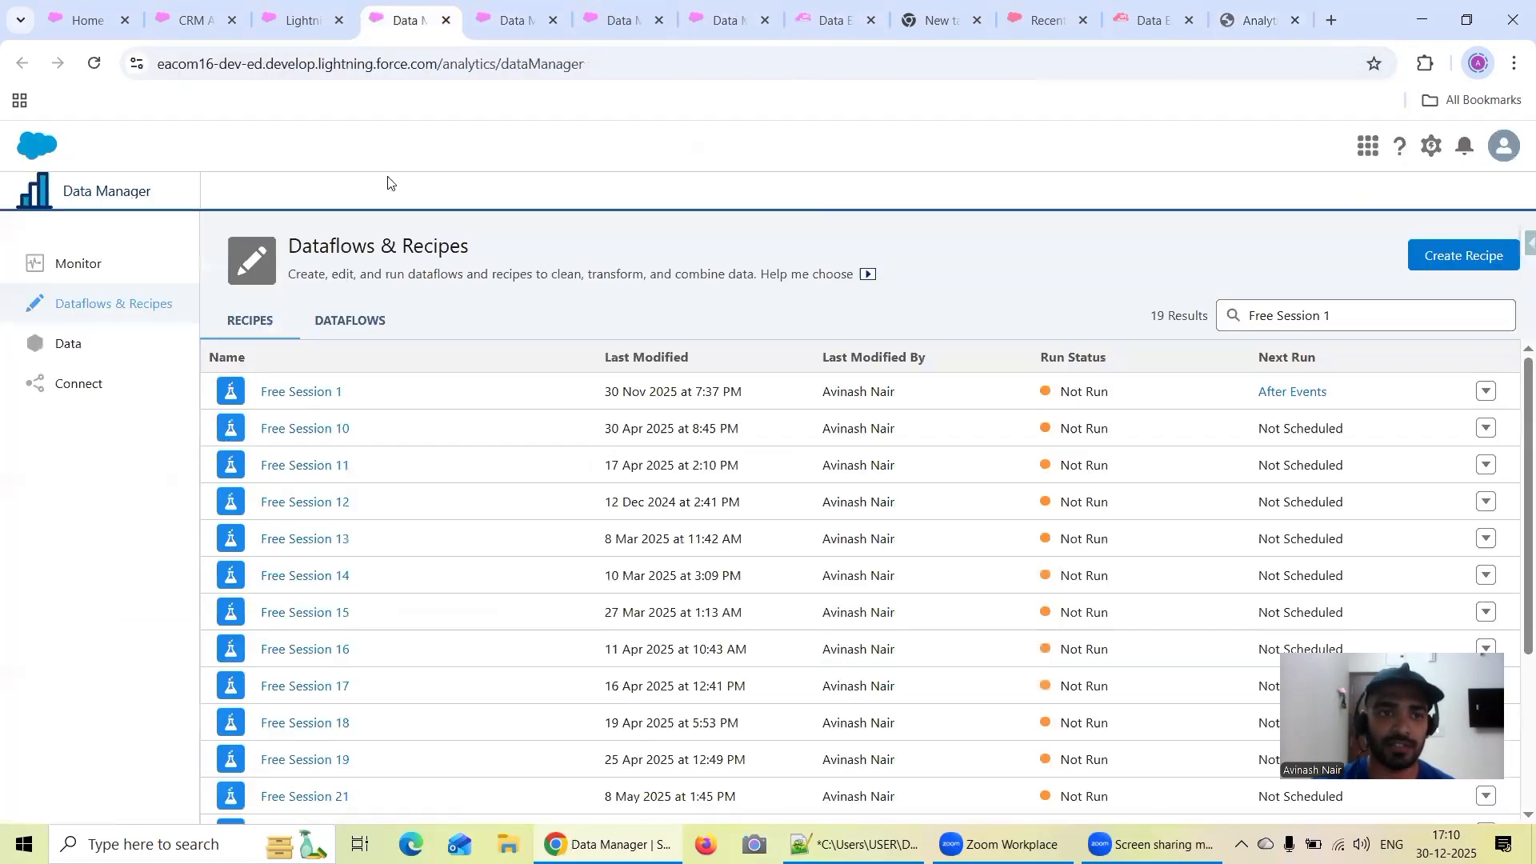
pyautogui.click(82, 264)
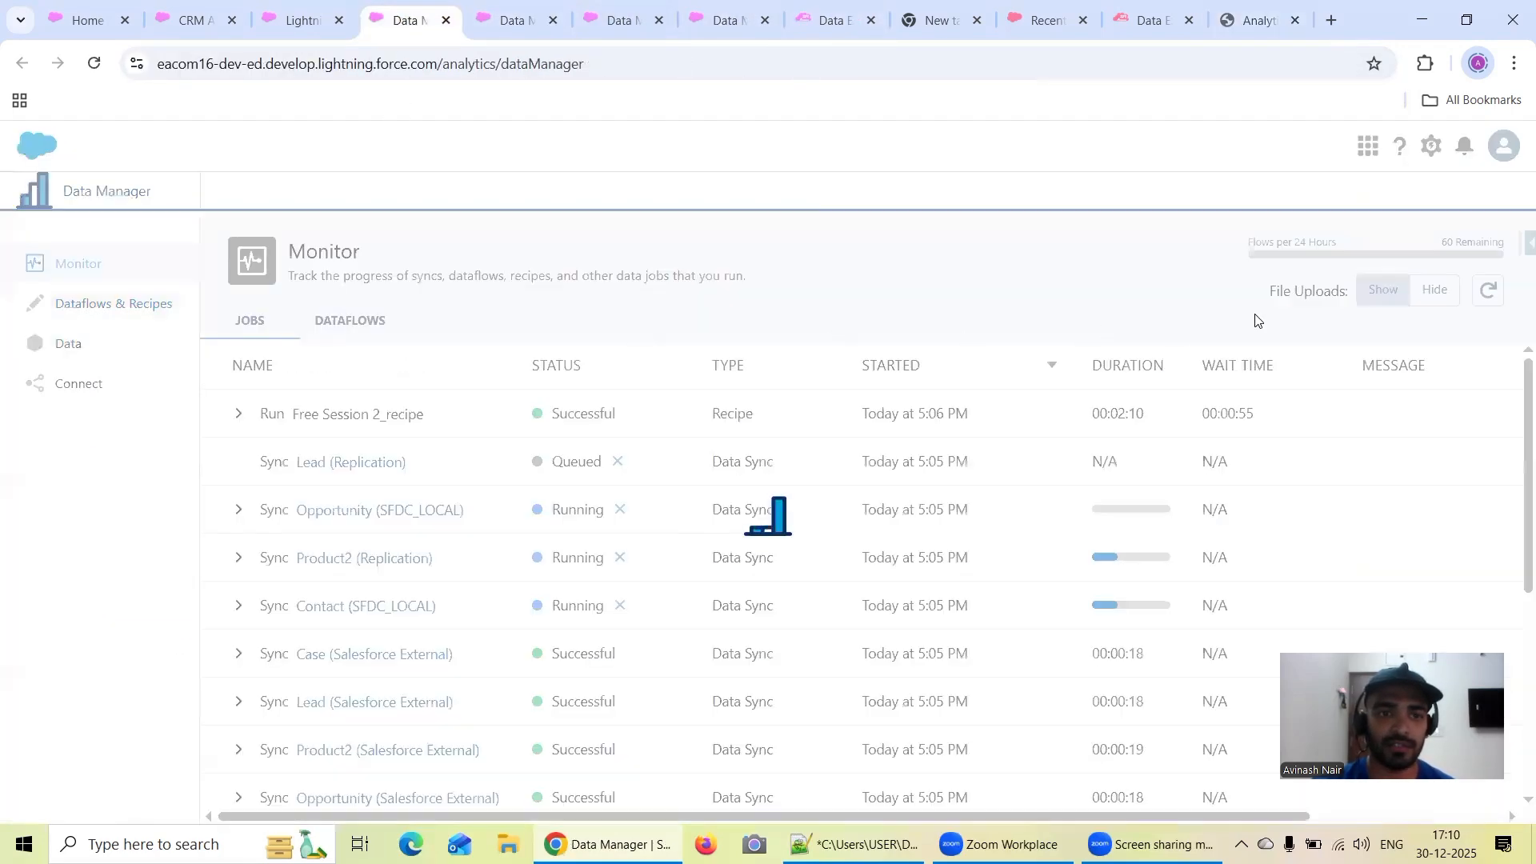
# Refresh the job list in Data Manager's Monitor to check the recipe runs and data syncs
pyautogui.click(1485, 293)
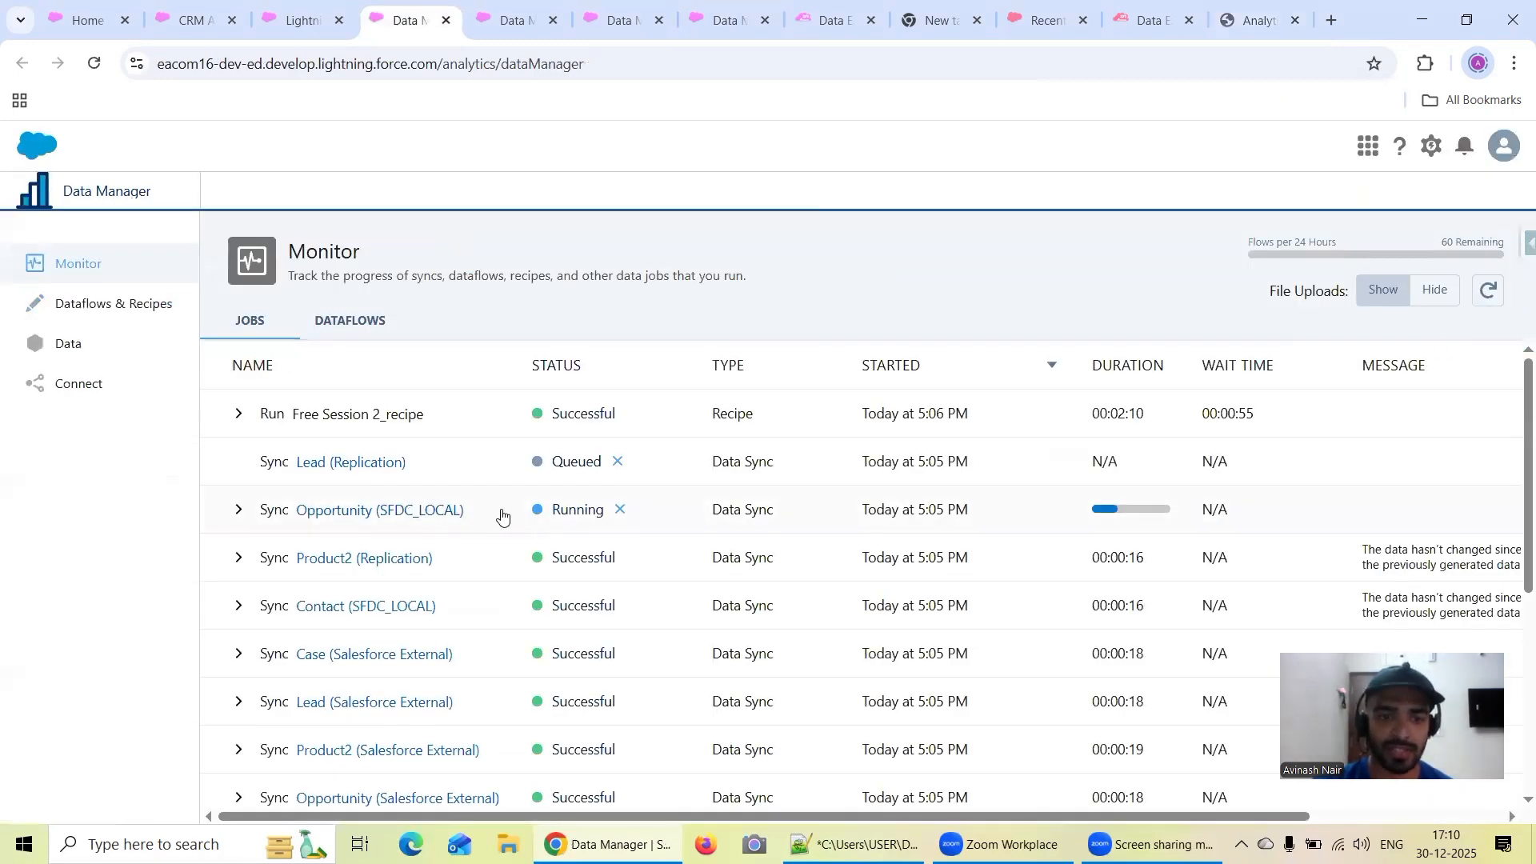
pyautogui.click(1486, 292)
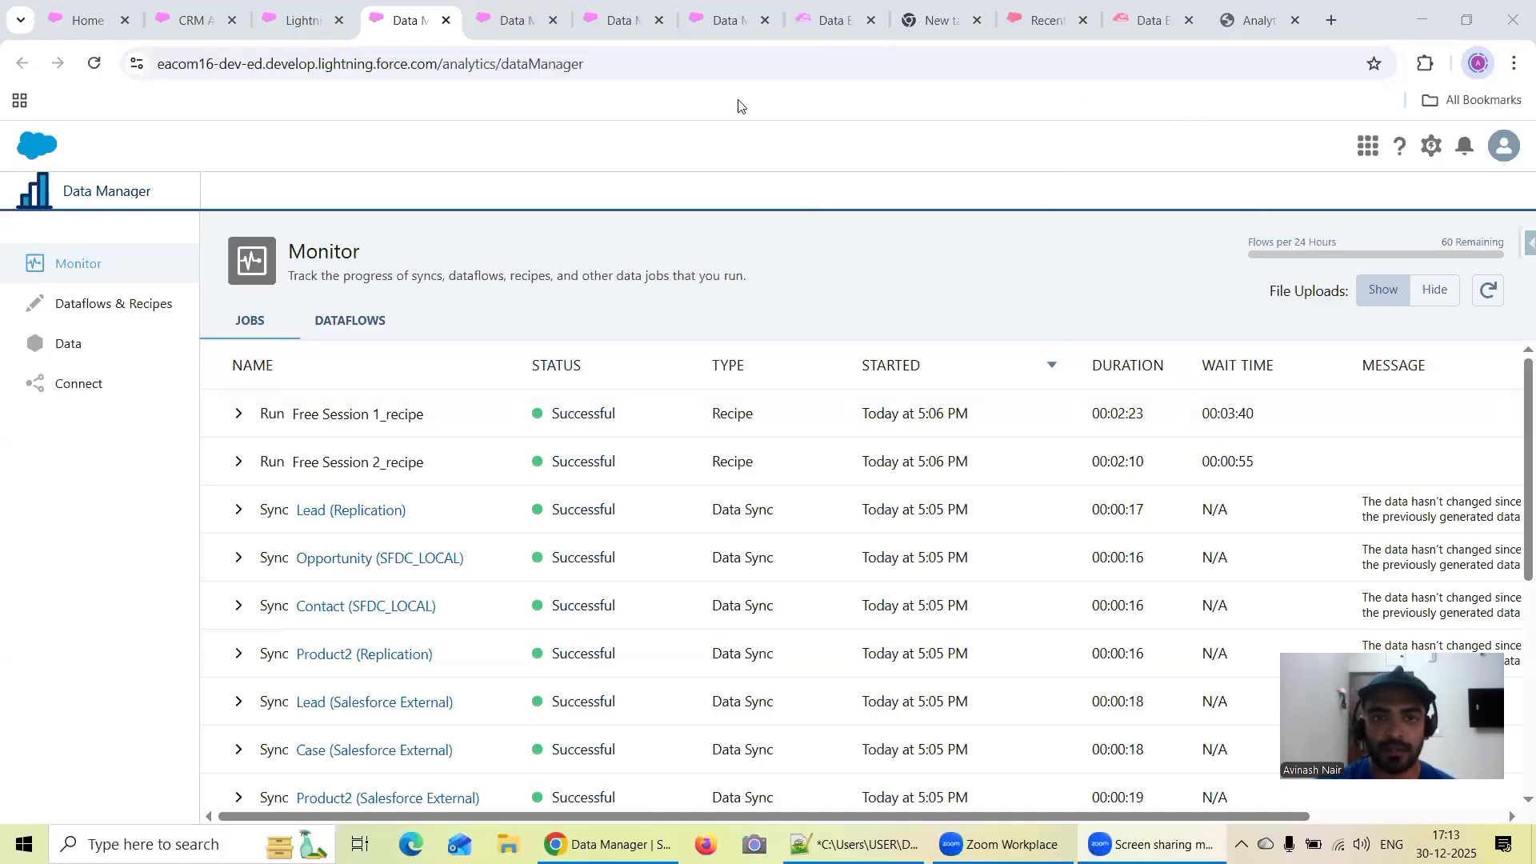
# Return to Analytics Studio and close the open lens, leaving the keyword search page in view
pyautogui.click(298, 22)
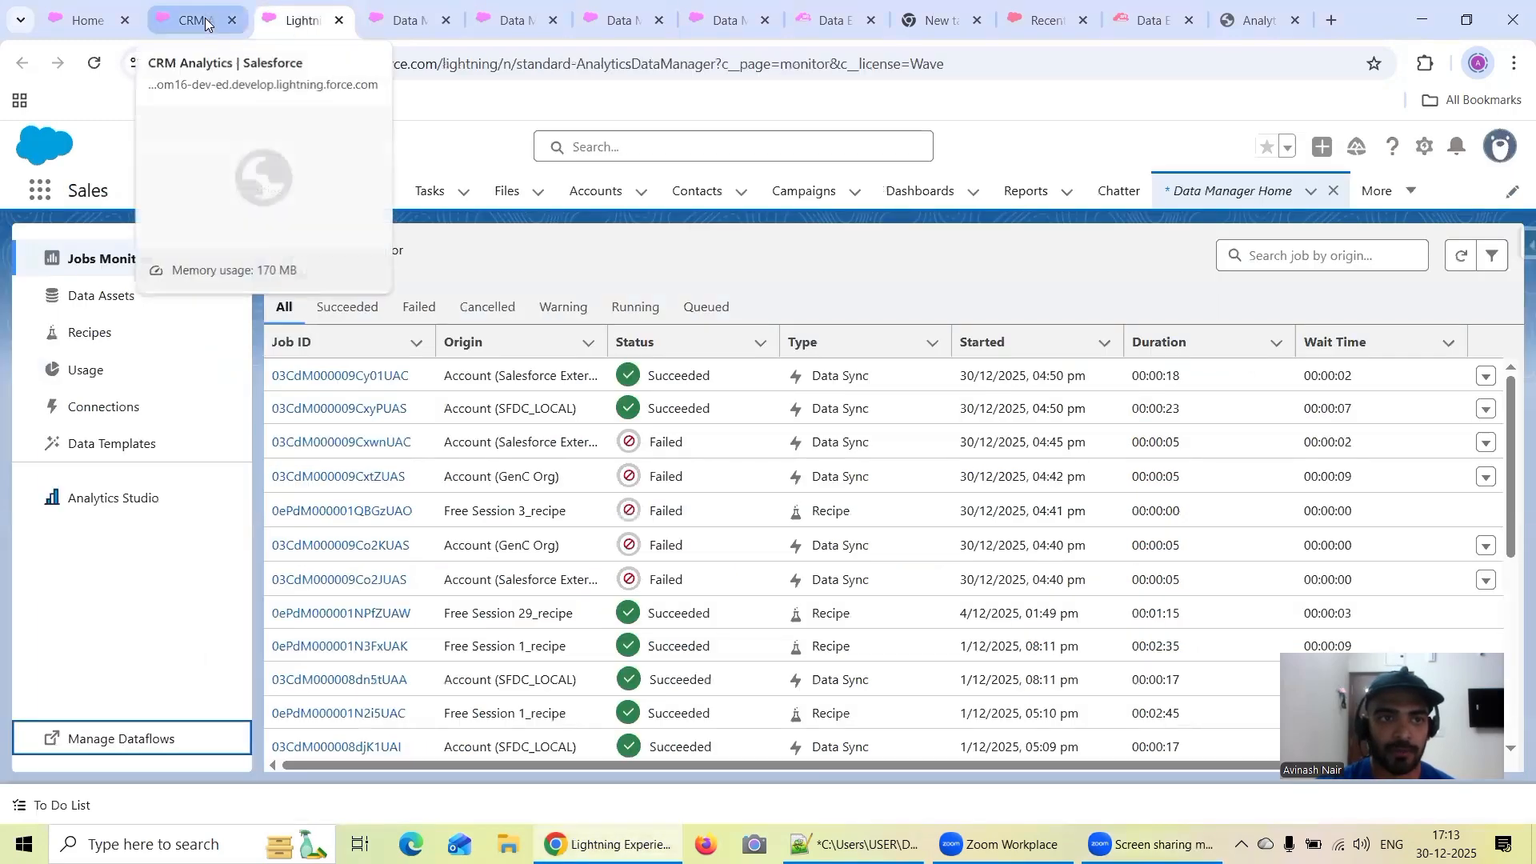
pyautogui.click(204, 20)
pyautogui.click(395, 193)
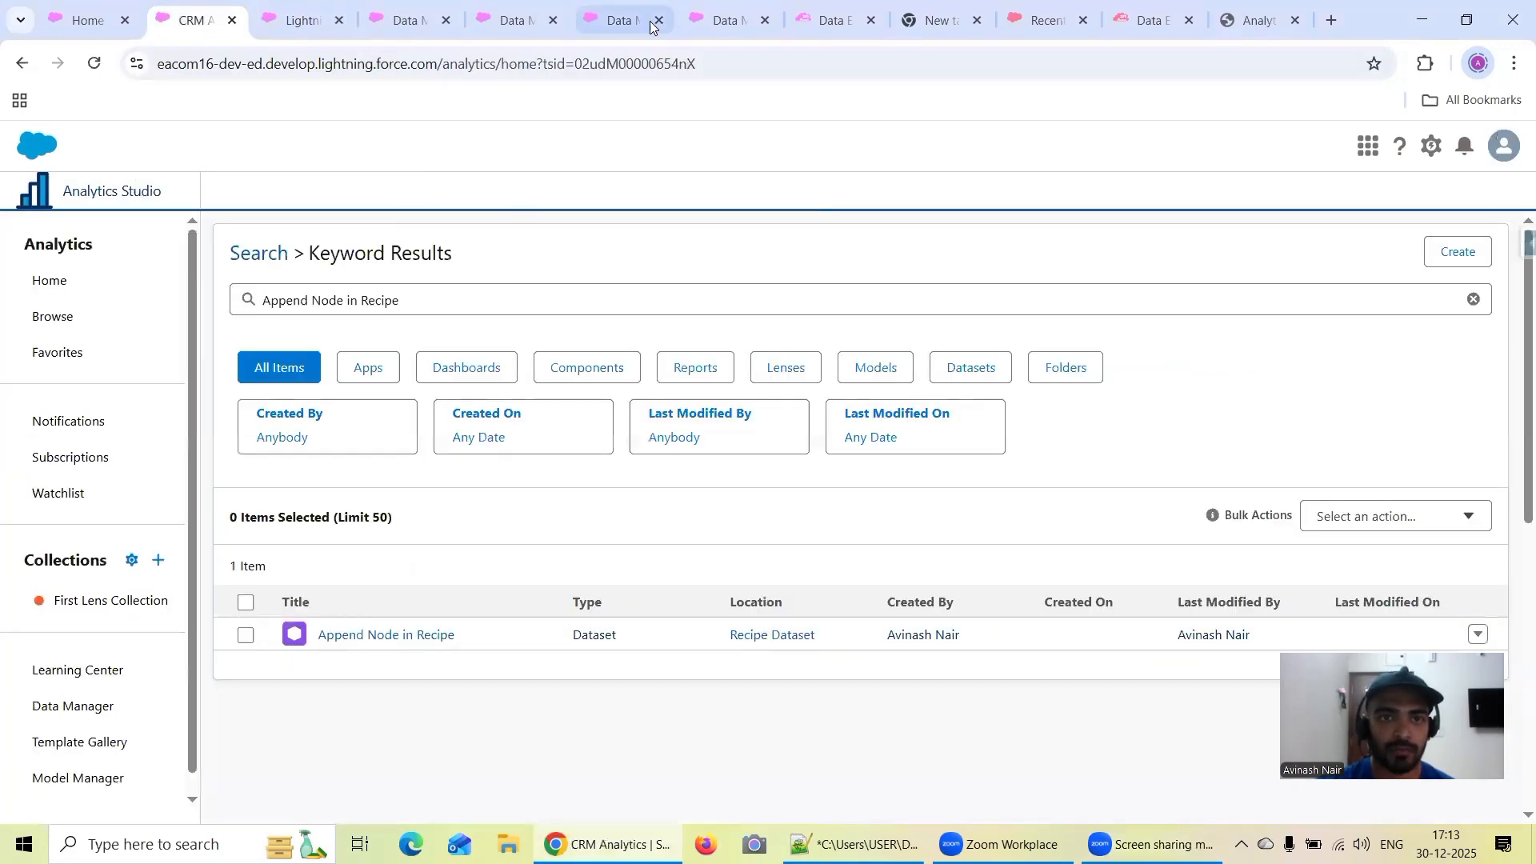
# In the Free Session 1 recipe, open the Account Dataset output node and copy its dataset display label
pyautogui.click(620, 20)
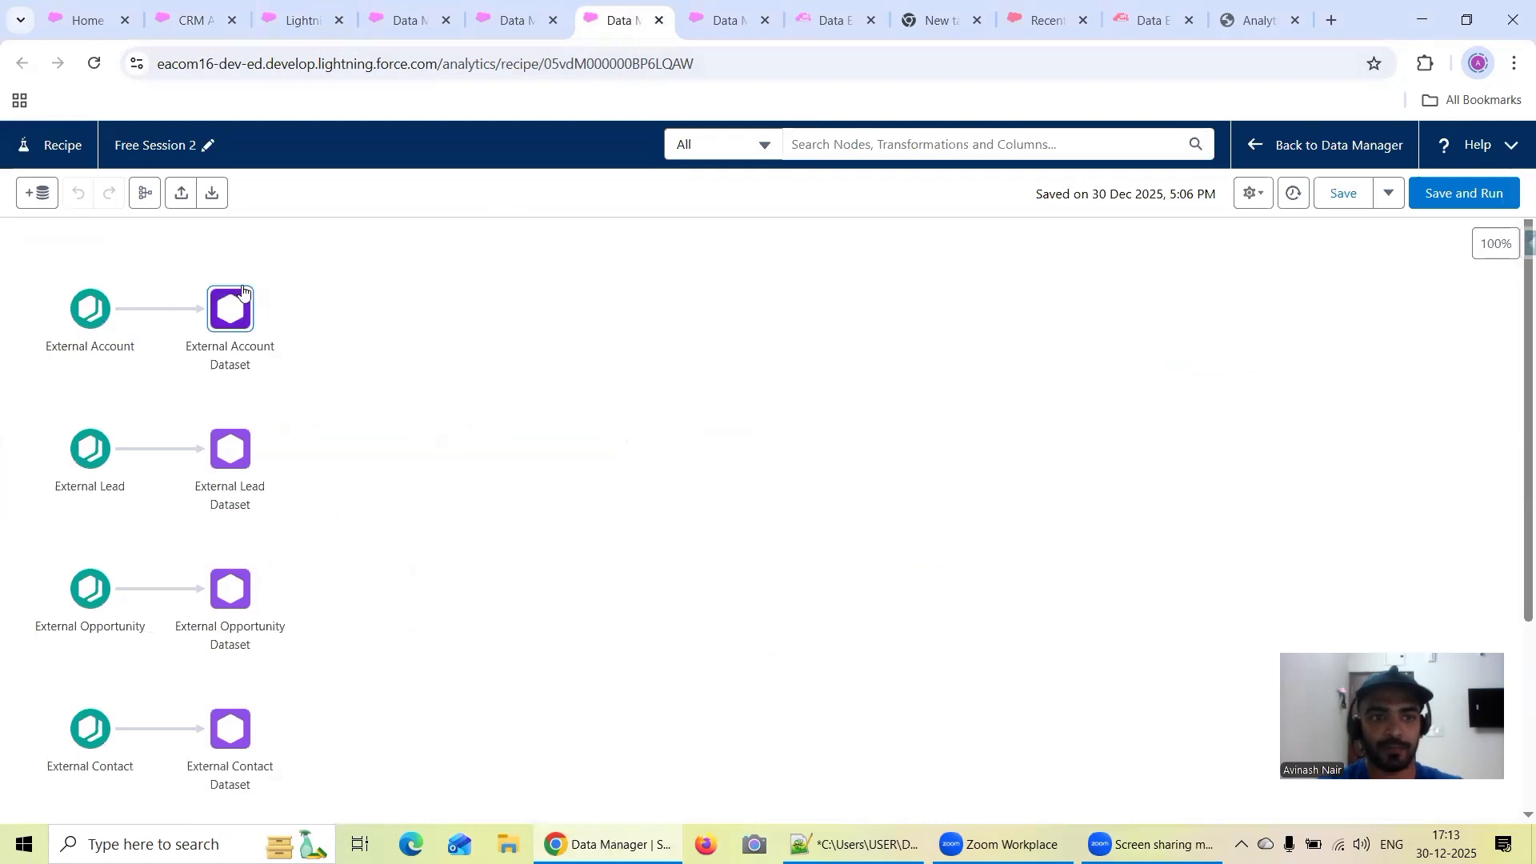
pyautogui.click(689, 22)
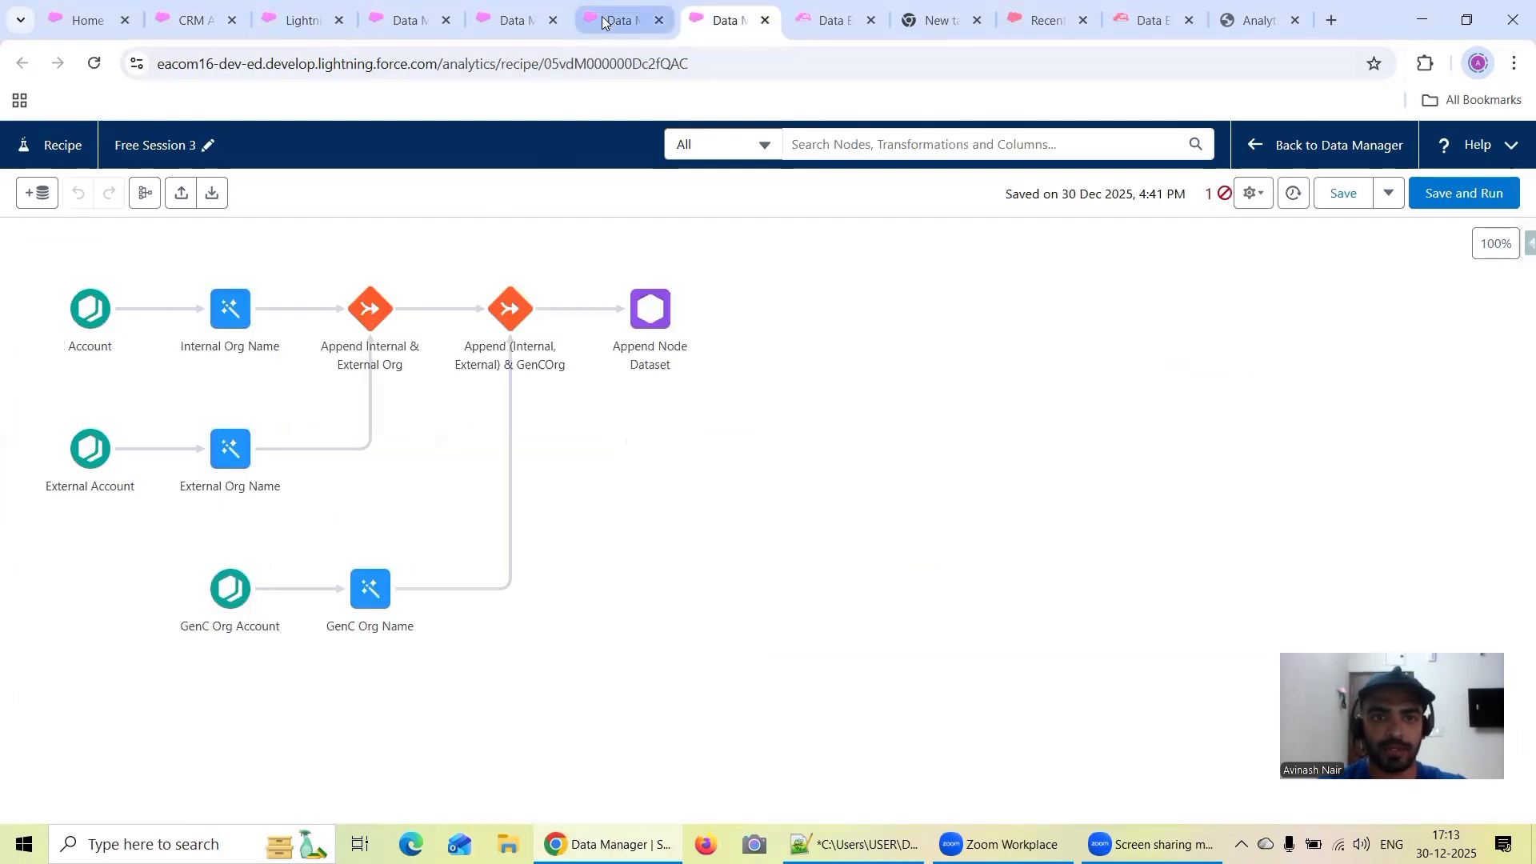
pyautogui.click(512, 20)
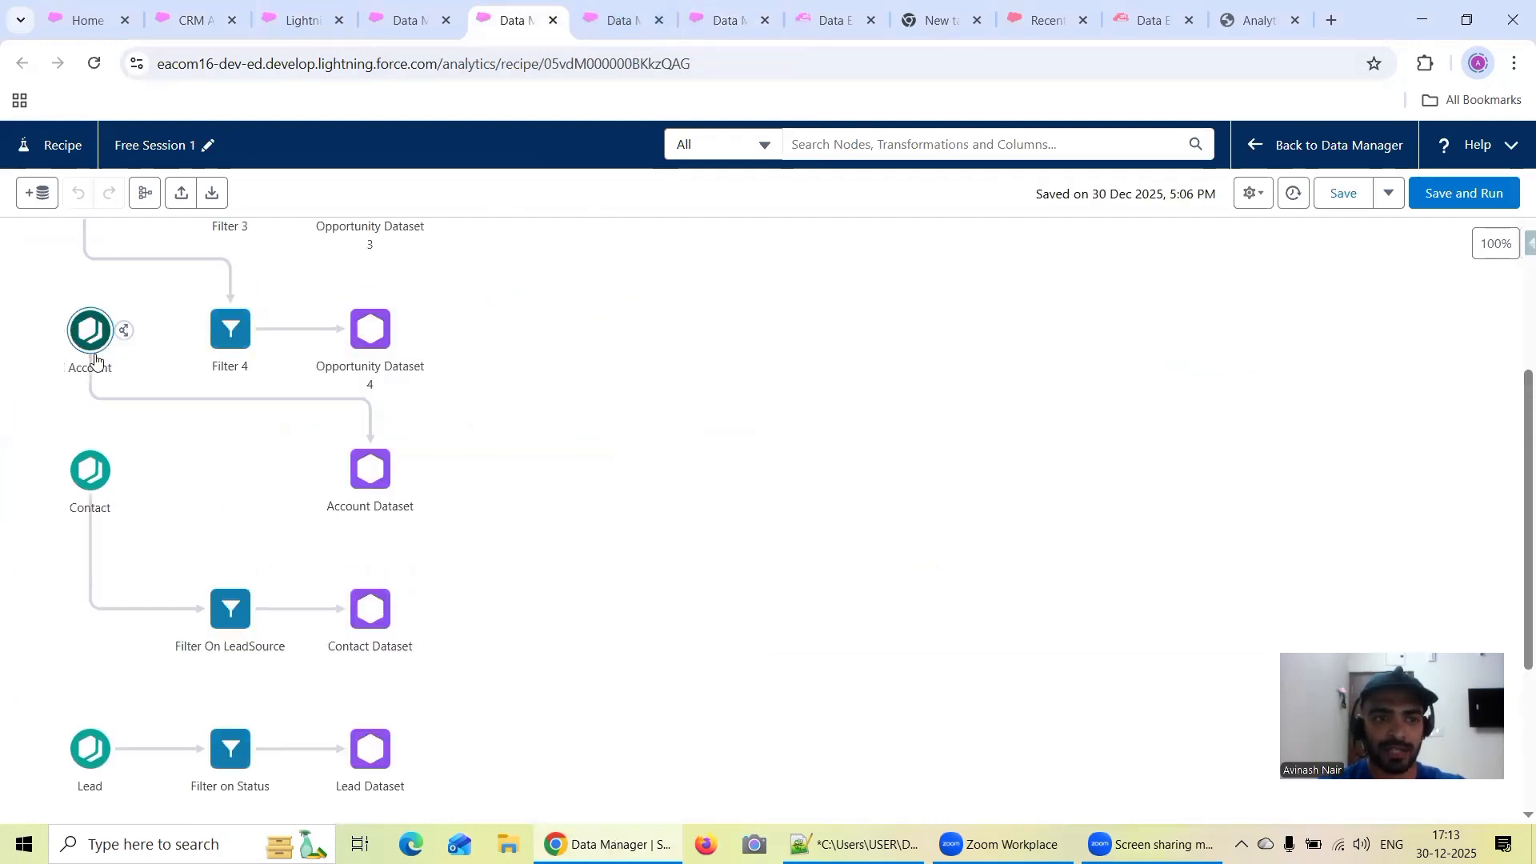
pyautogui.click(369, 470)
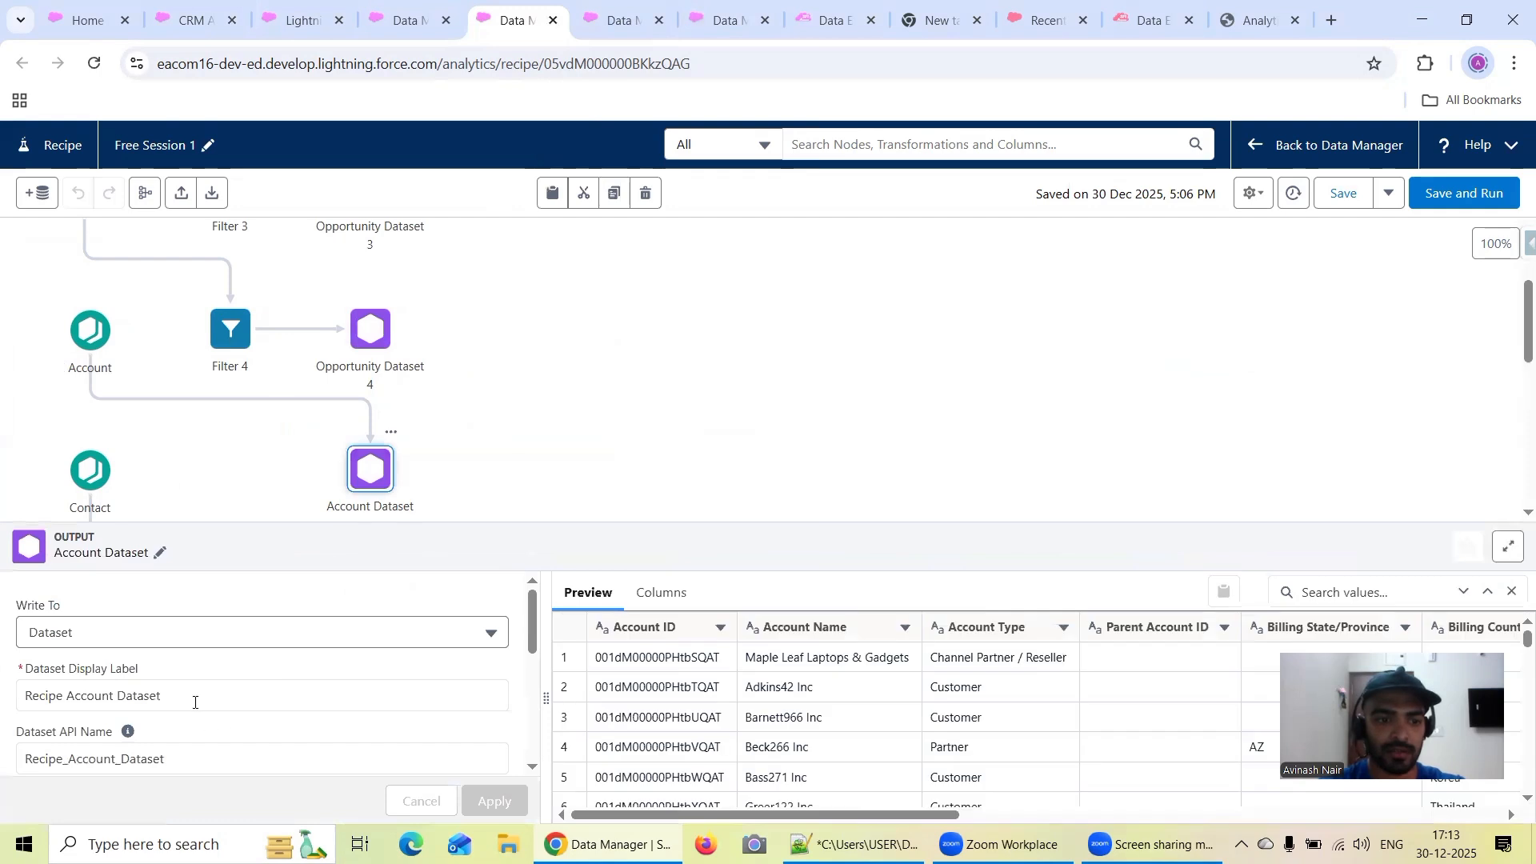
pyautogui.tripleClick(193, 698)
pyautogui.hotkey('ctrl', 'c')
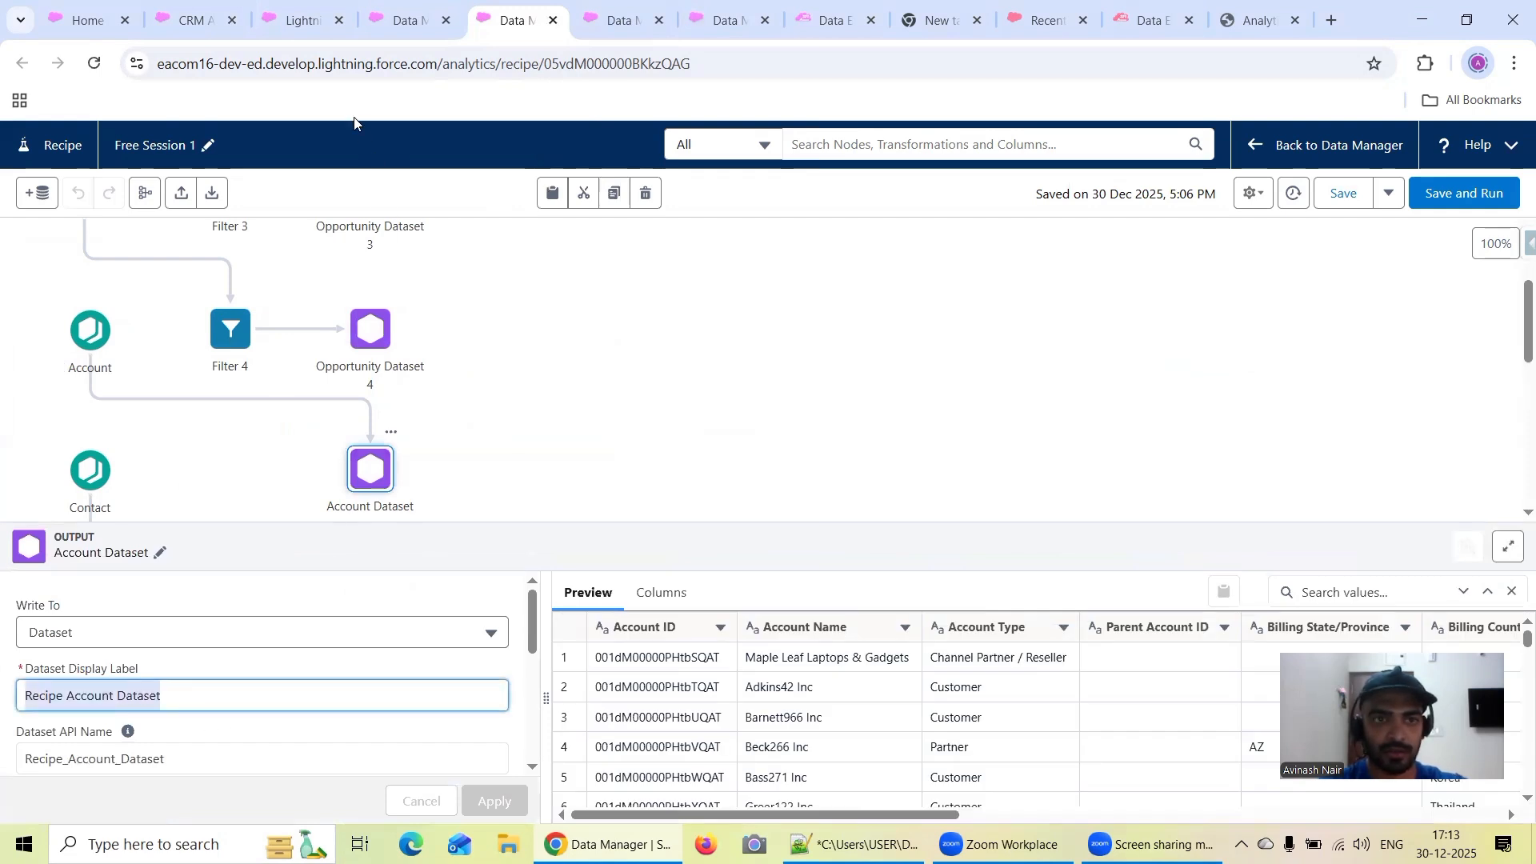
# Search Analytics Studio for "Recipe Account Dataset" and open that dataset in a new lens
pyautogui.click(192, 20)
pyautogui.click(327, 296)
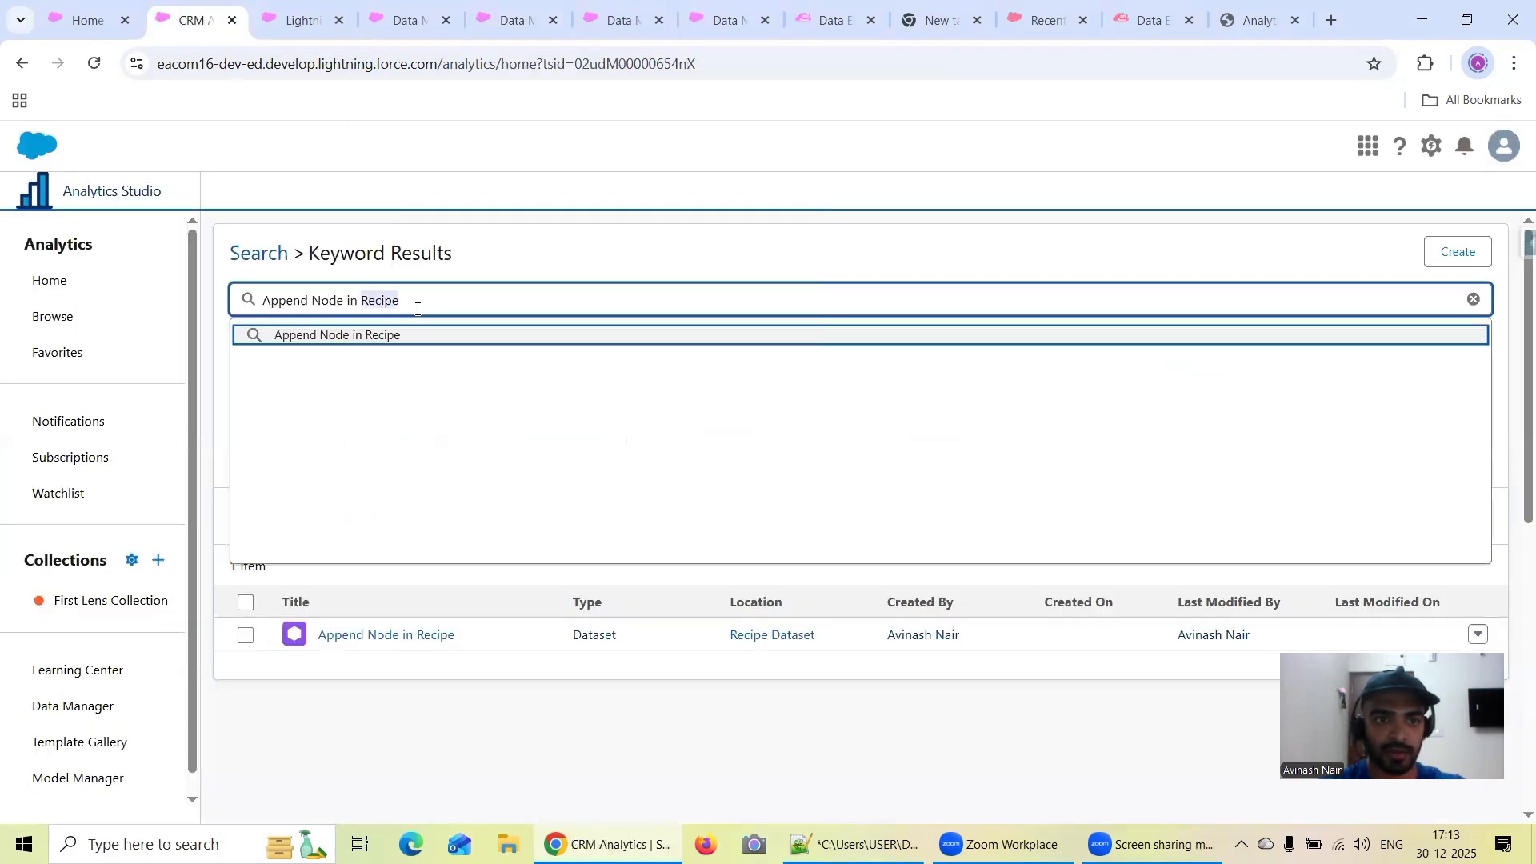
pyautogui.hotkey('ctrl', 'a')
pyautogui.hotkey('ctrl', 'v')
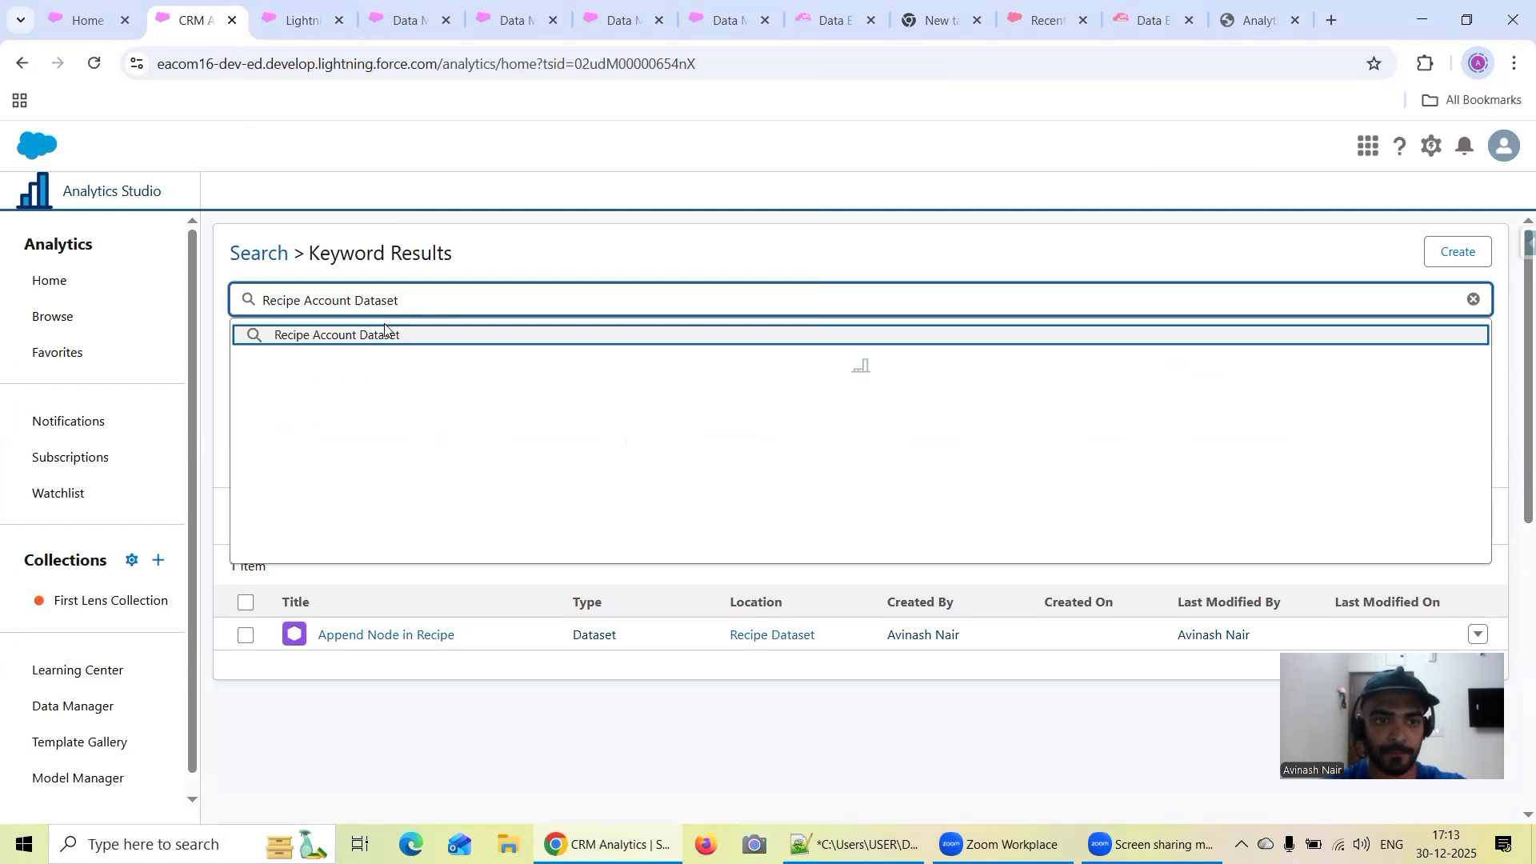
pyautogui.click(416, 396)
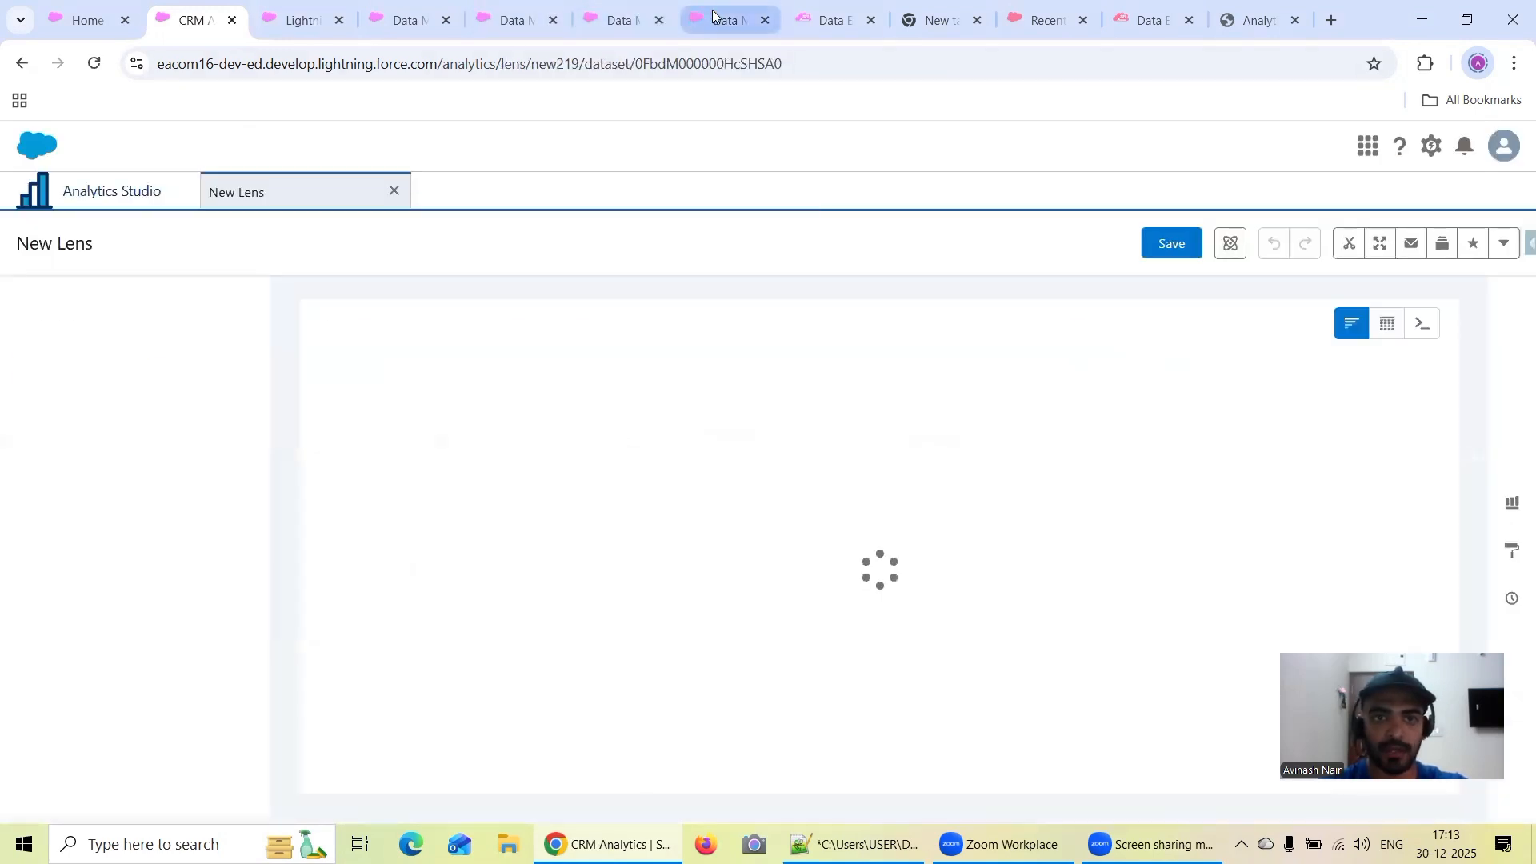
# In the Free Session 2 recipe, open the External Account Dataset output node and copy its dataset display label
pyautogui.click(714, 17)
pyautogui.click(634, 18)
pyautogui.click(230, 309)
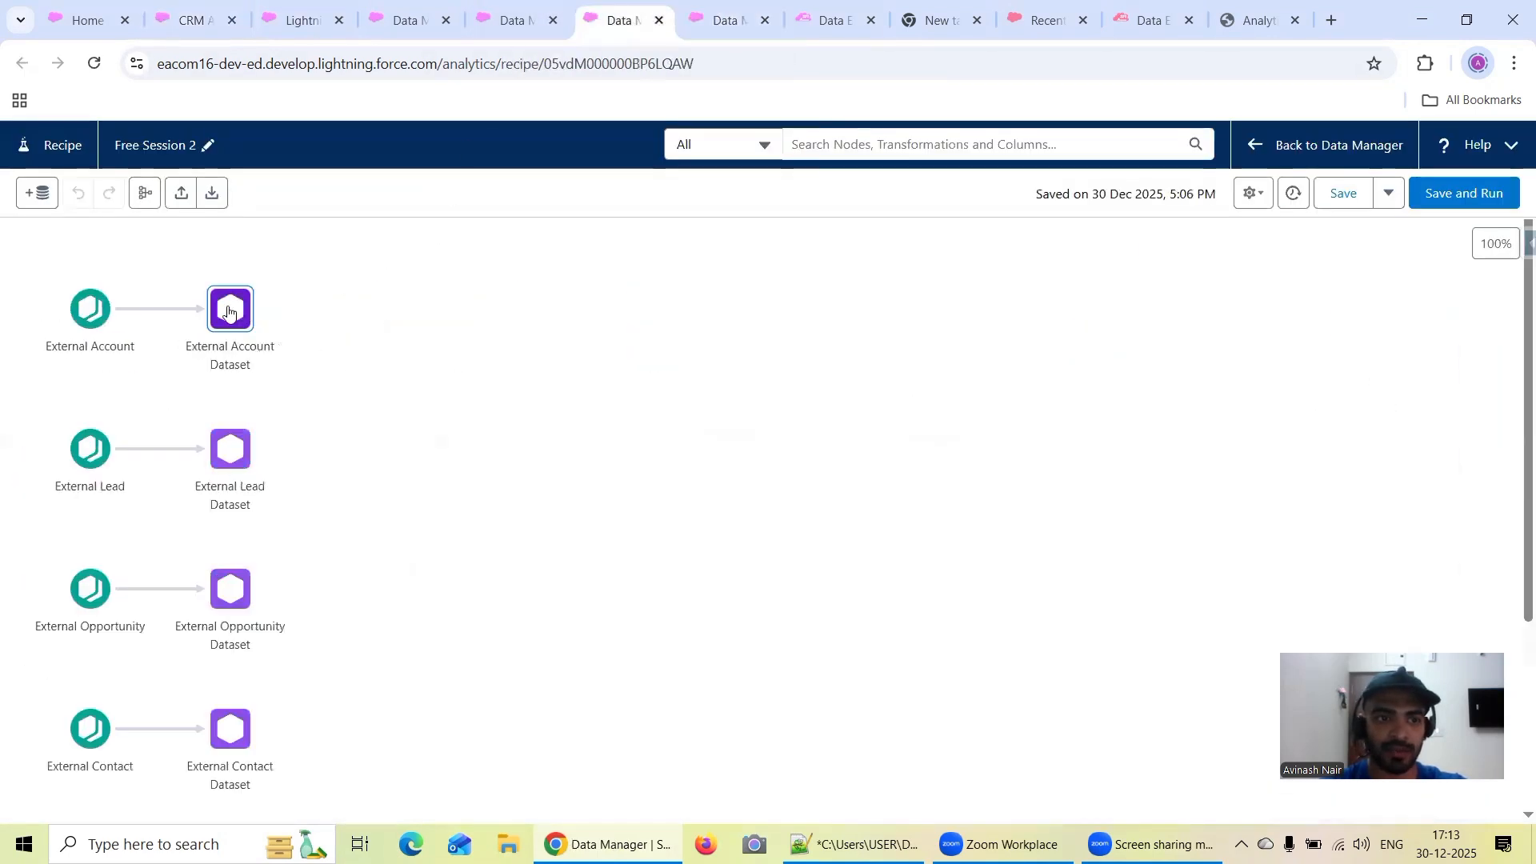
pyautogui.click(178, 706)
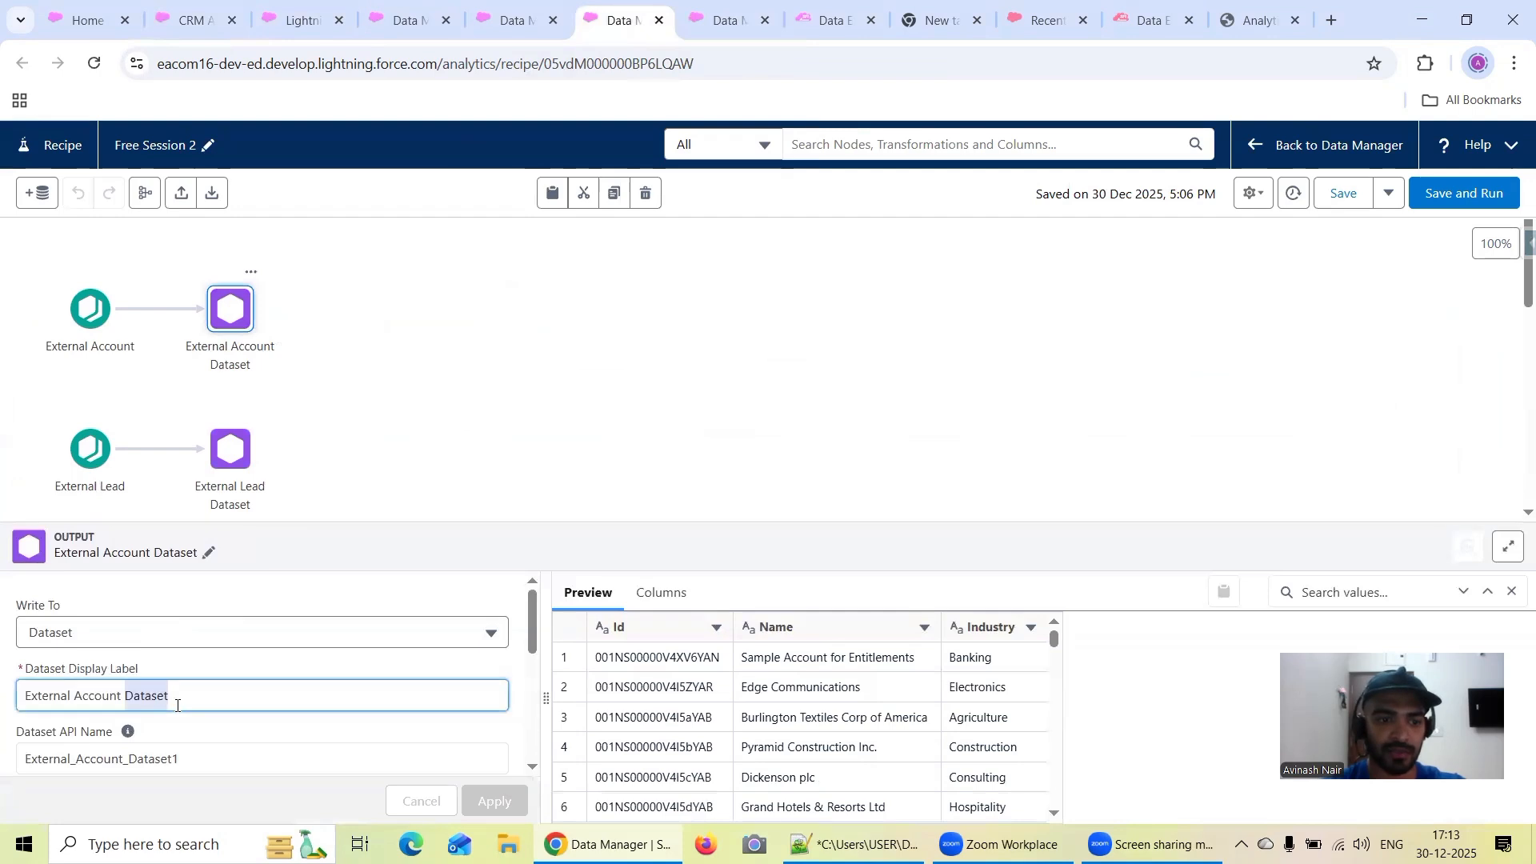
pyautogui.hotkey('ctrl', 'a')
pyautogui.hotkey('ctrl', 'c')
# Search Analytics Studio for "External Account Dataset"
pyautogui.click(192, 20)
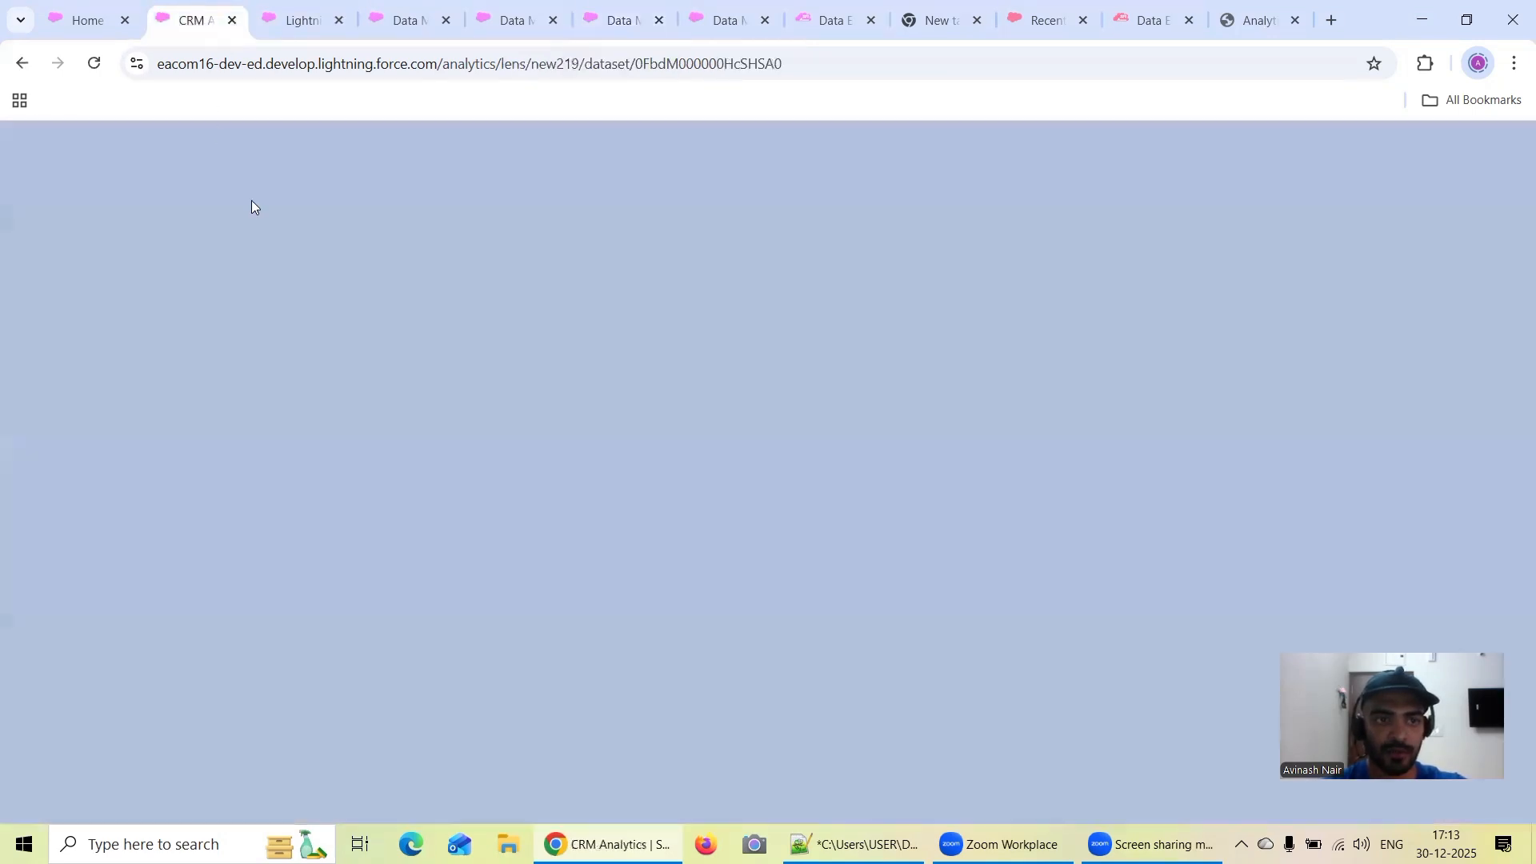
pyautogui.click(122, 207)
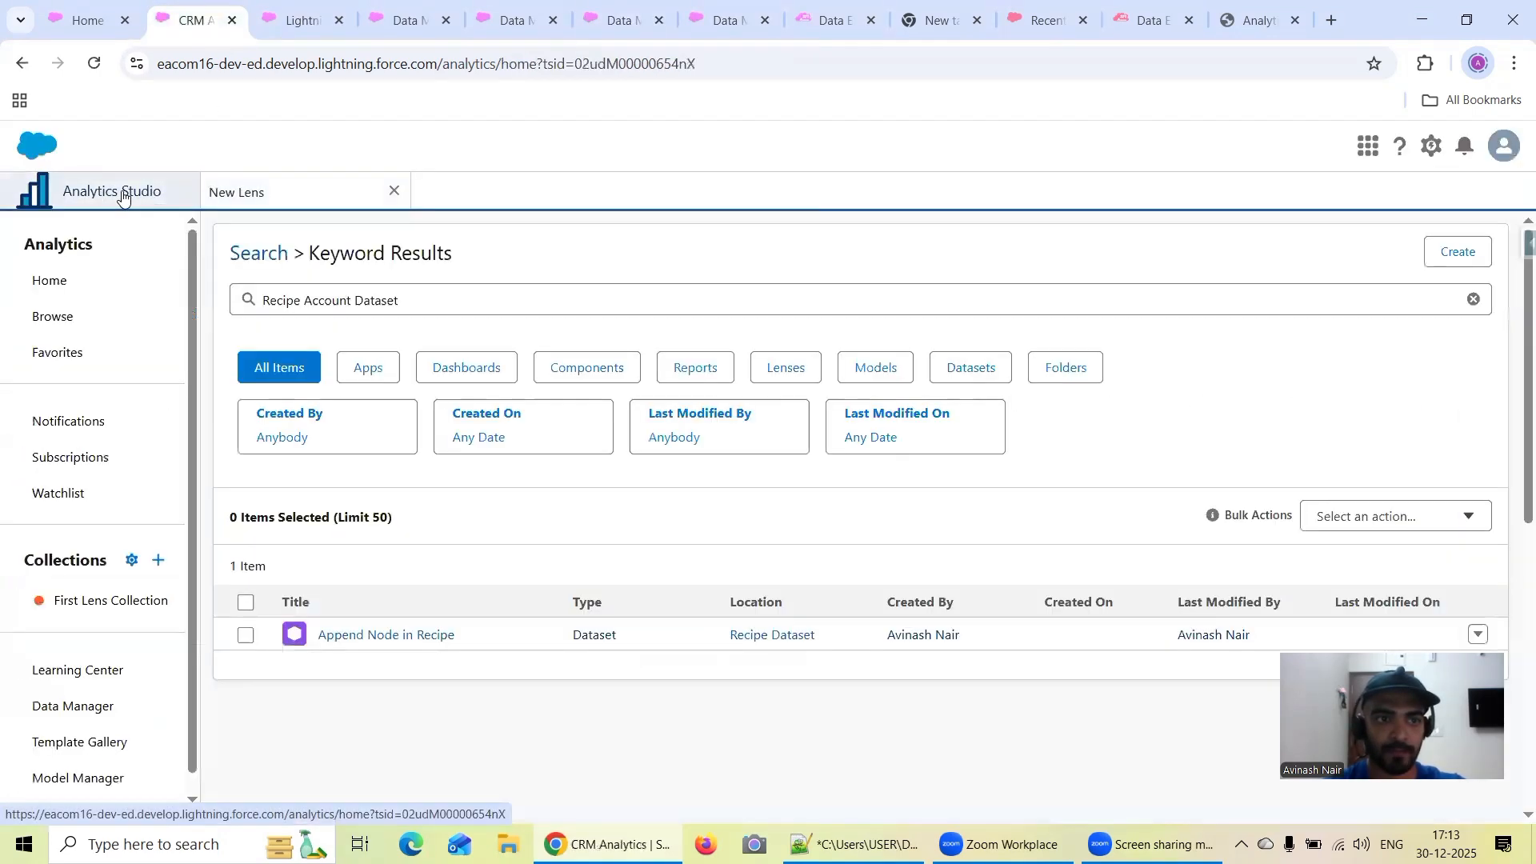
pyautogui.tripleClick(342, 299)
pyautogui.hotkey('ctrl', 'v')
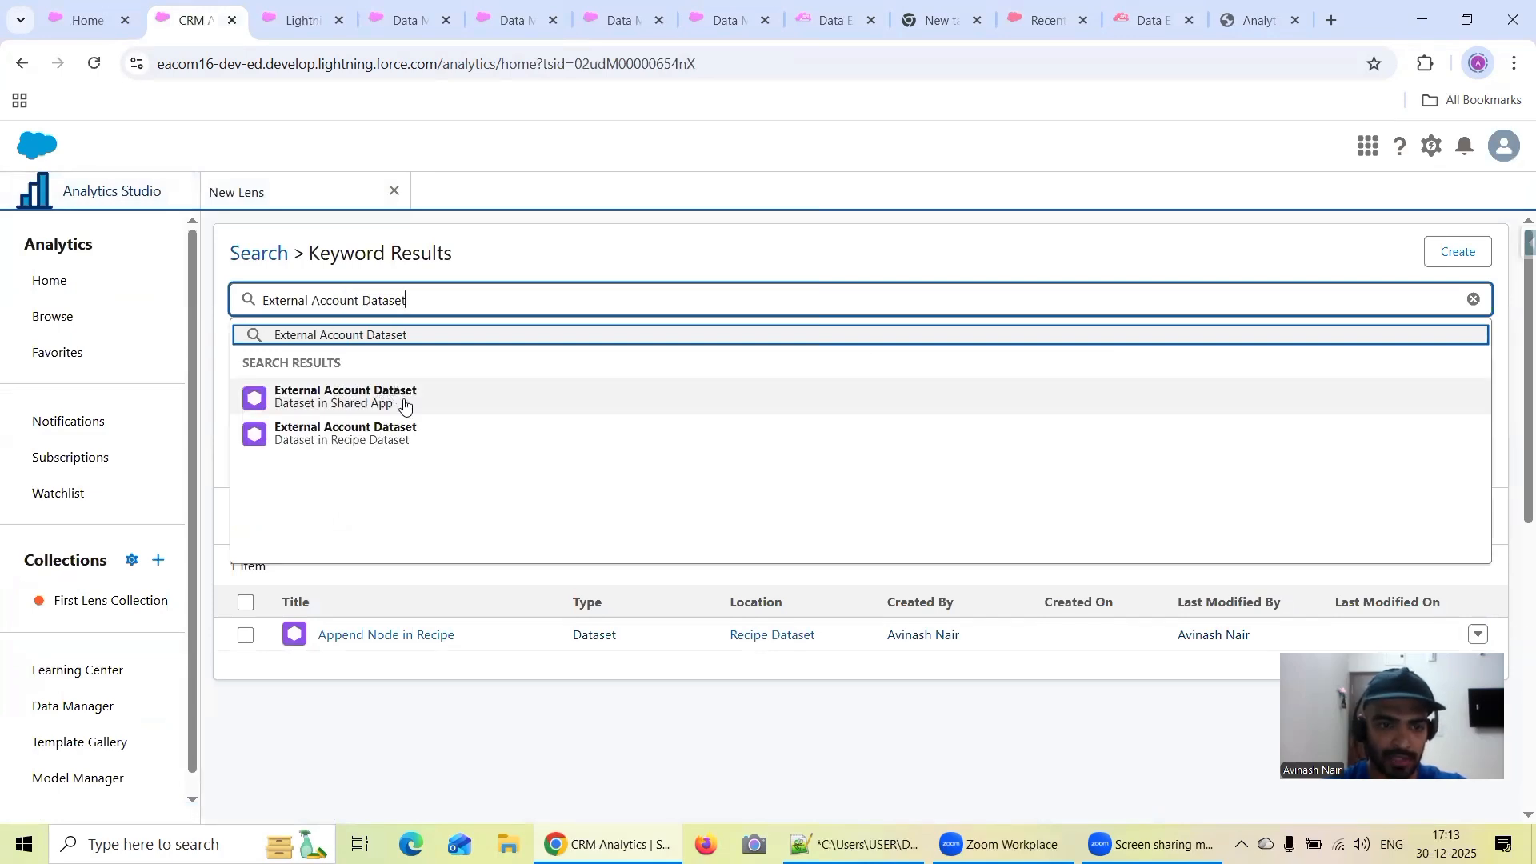
# Check the output node's app location in the Free Session 2 recipe and open the External Account Dataset stored in the Recipe Dataset app
pyautogui.click(636, 17)
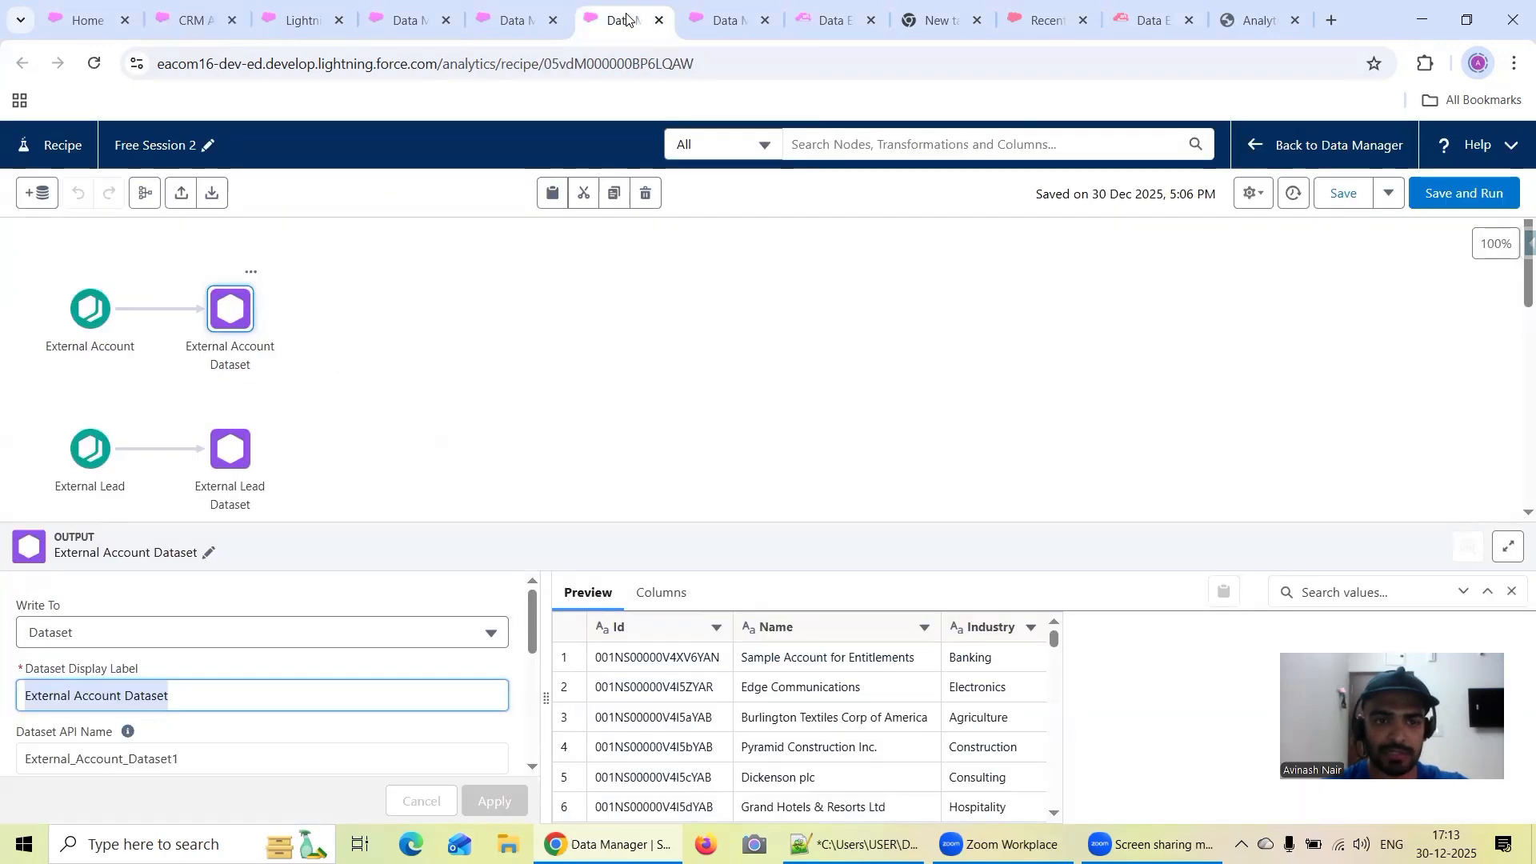
pyautogui.scroll(-4, 378, 723)
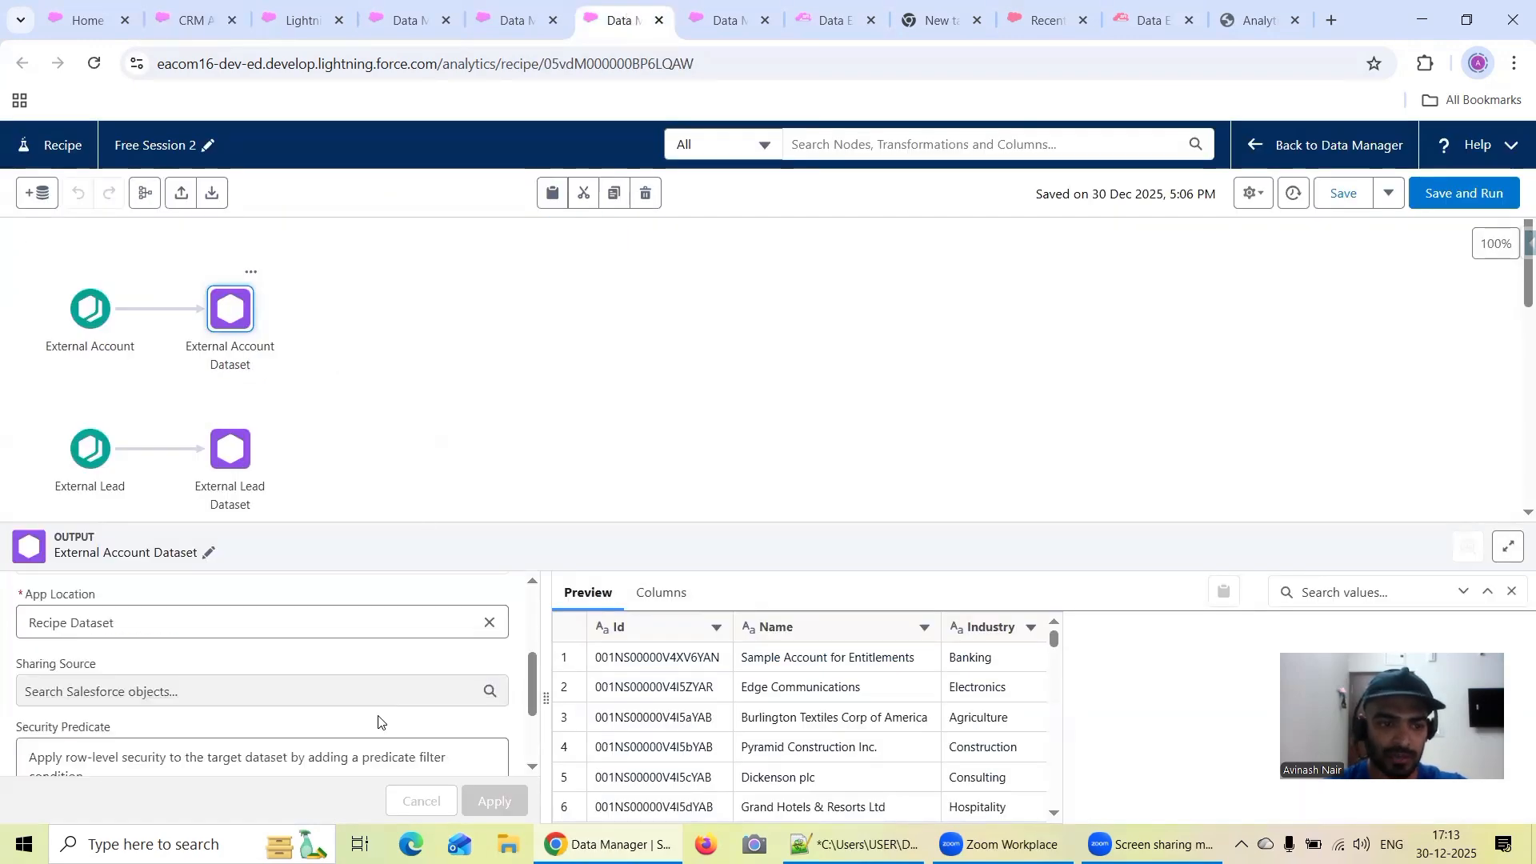
pyautogui.click(299, 17)
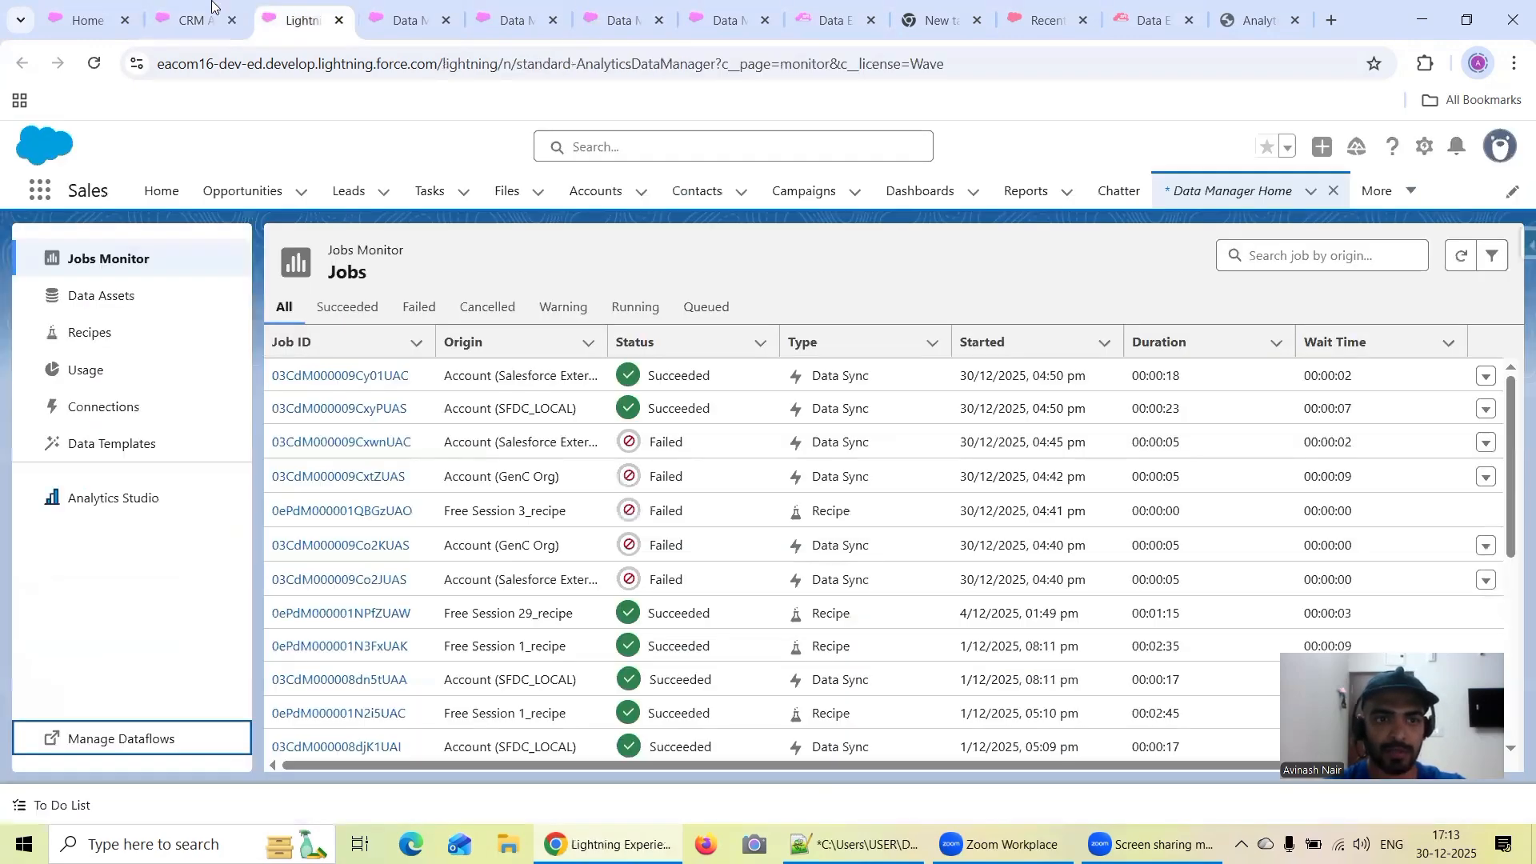
pyautogui.click(212, 6)
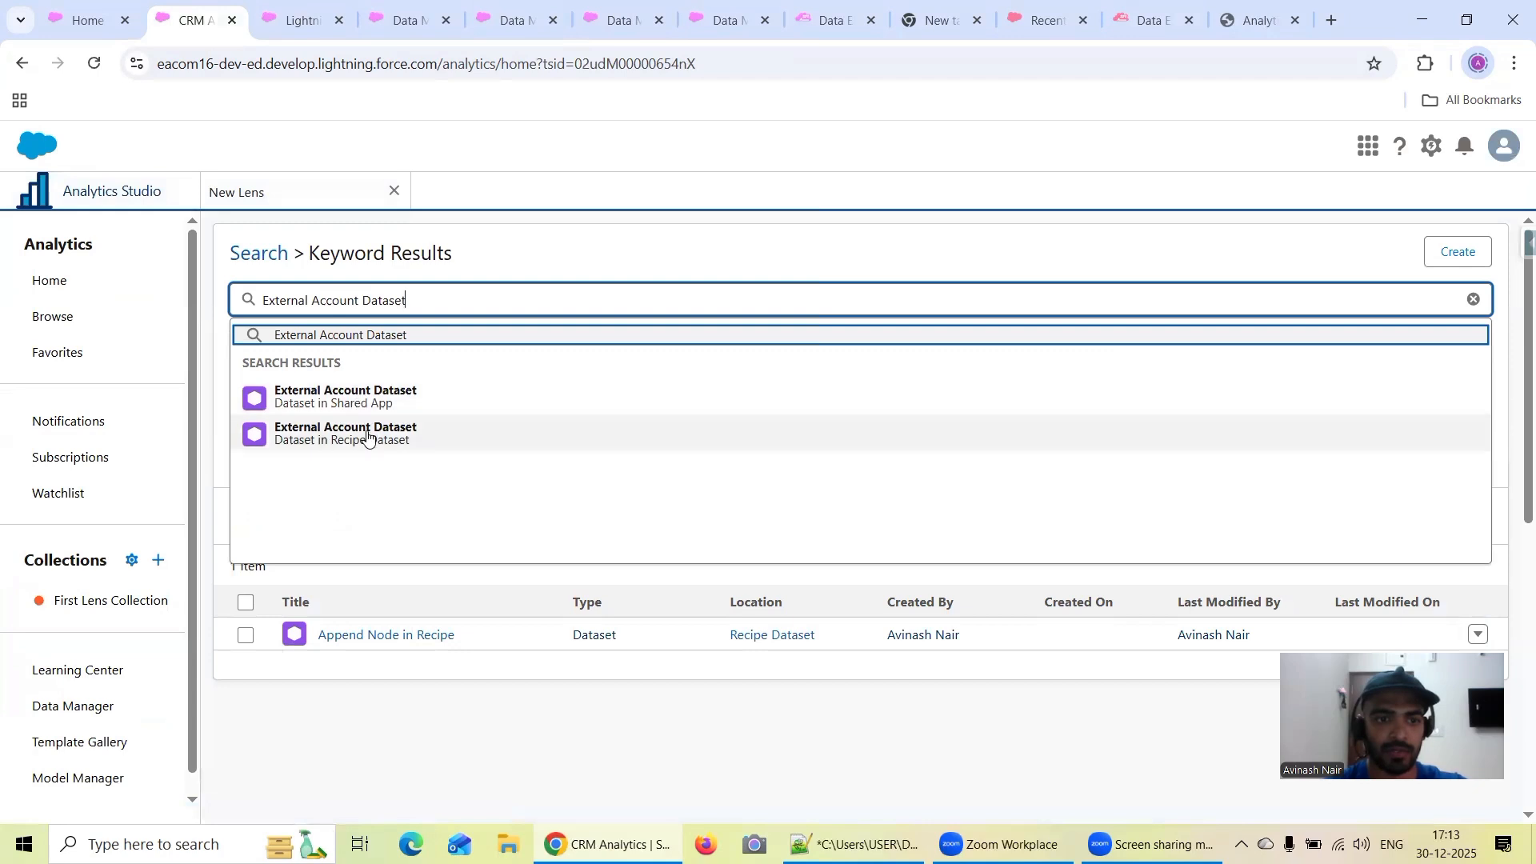
pyautogui.click(367, 435)
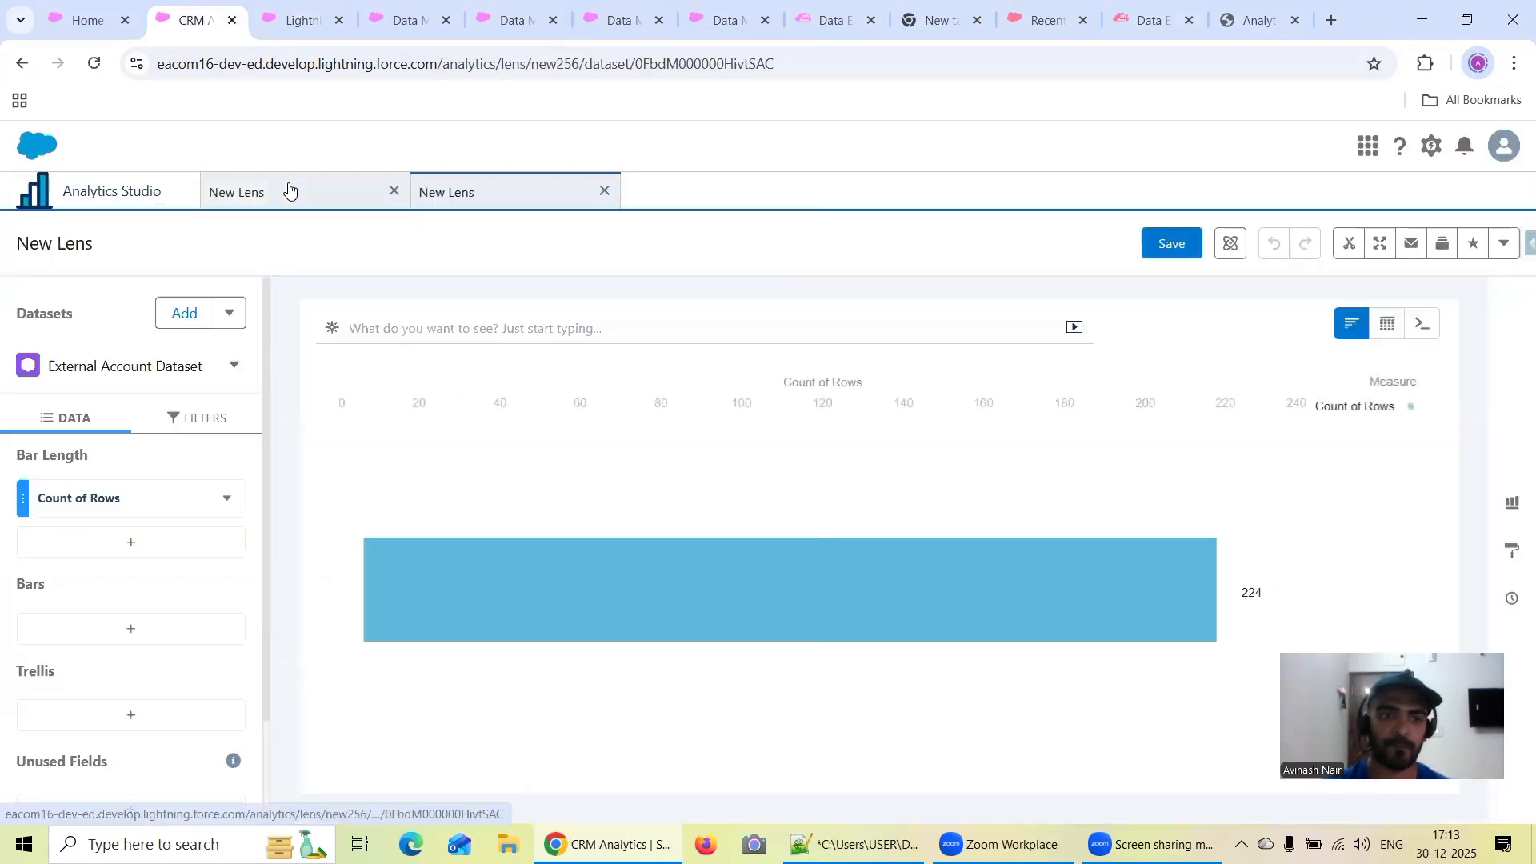
# Compare the row counts of the Recipe Account Dataset and External Account Dataset lenses
pyautogui.click(289, 188)
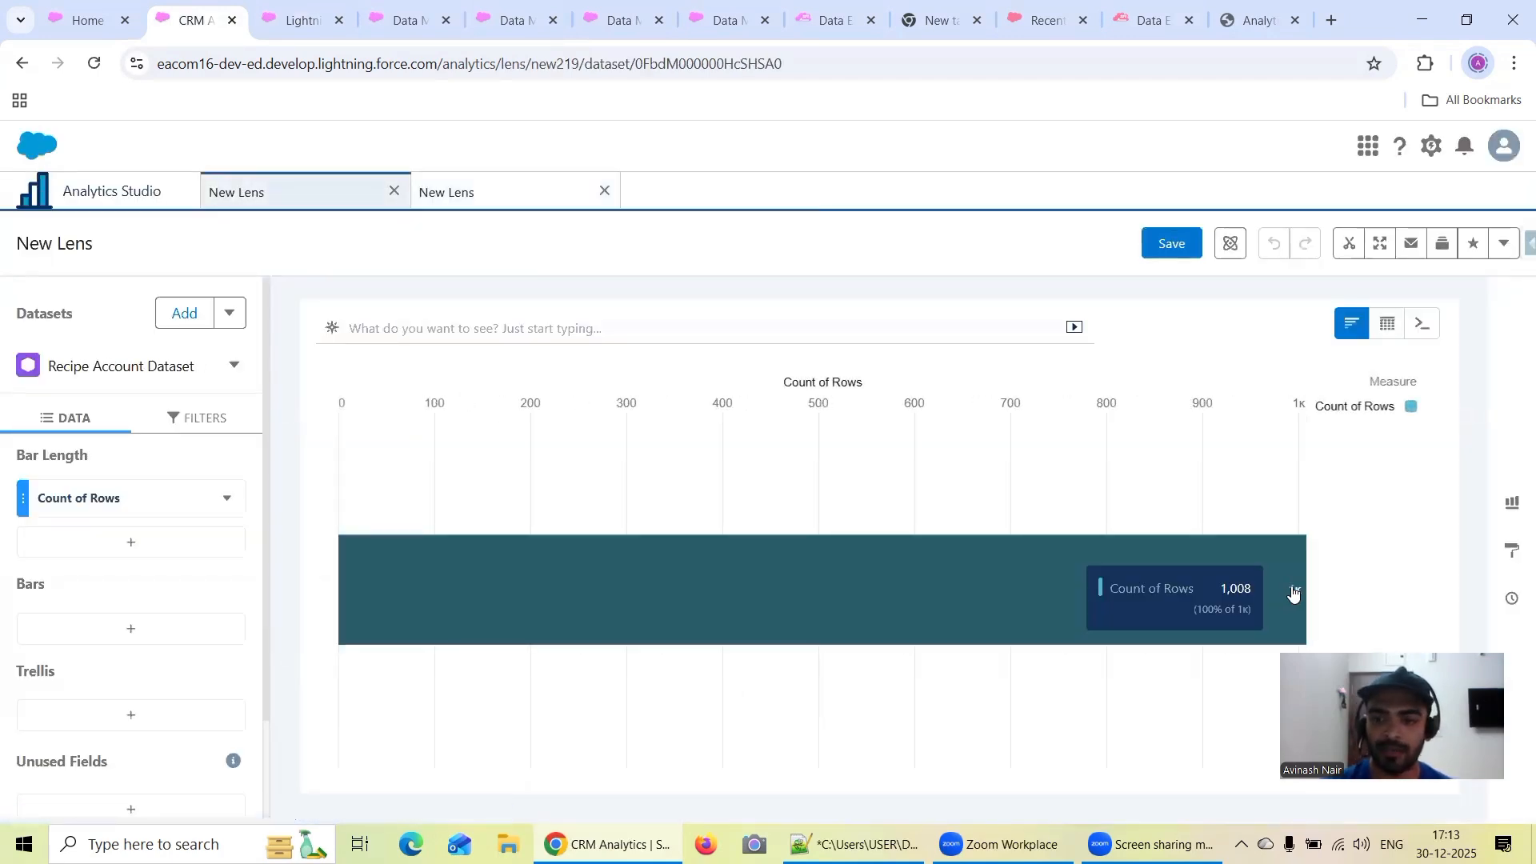
pyautogui.click(473, 194)
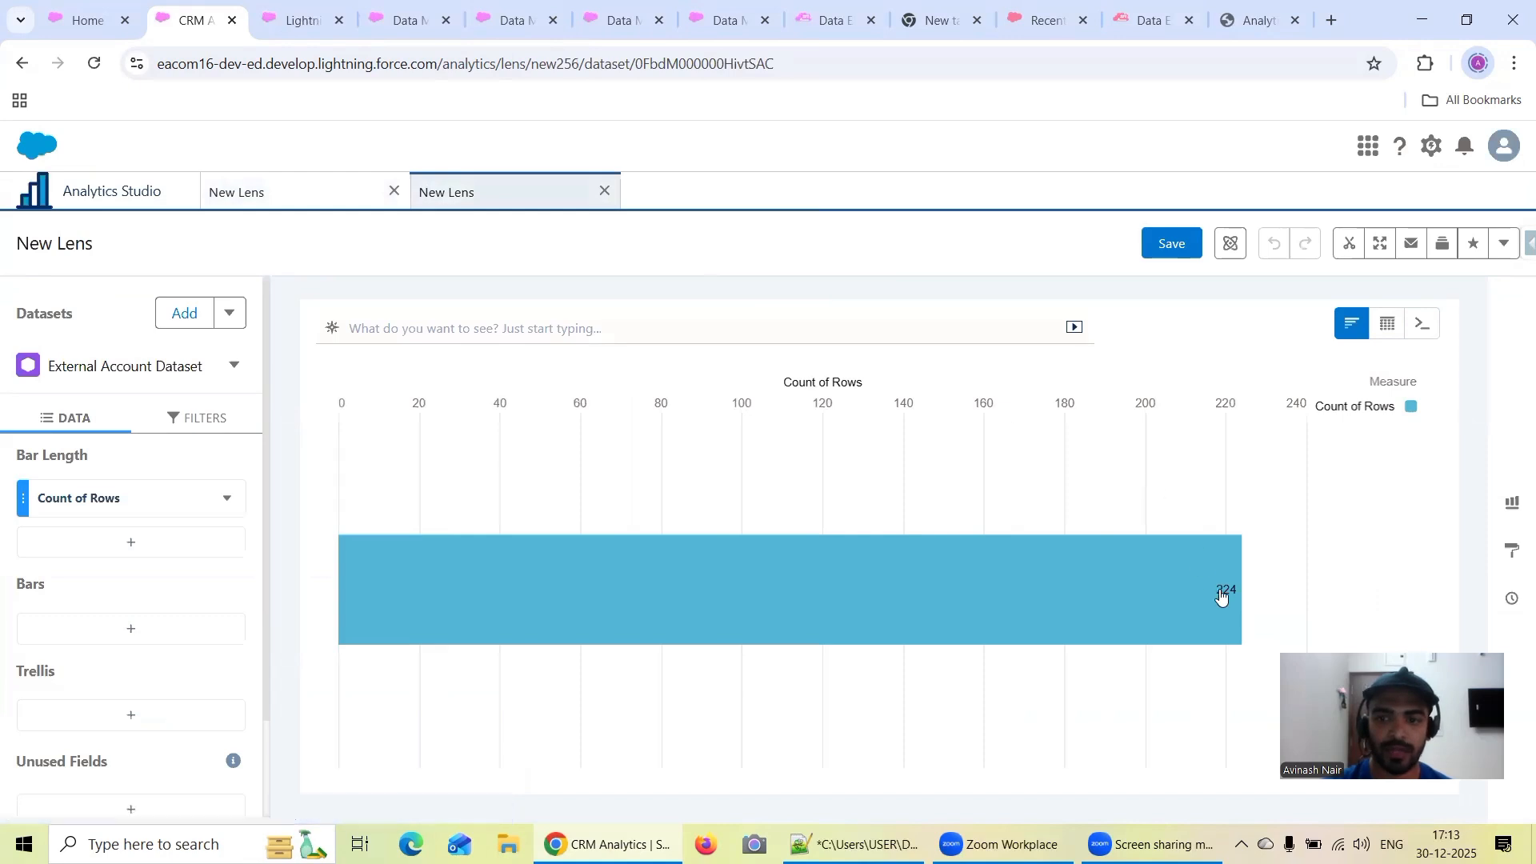
pyautogui.moveTo(1225, 597)
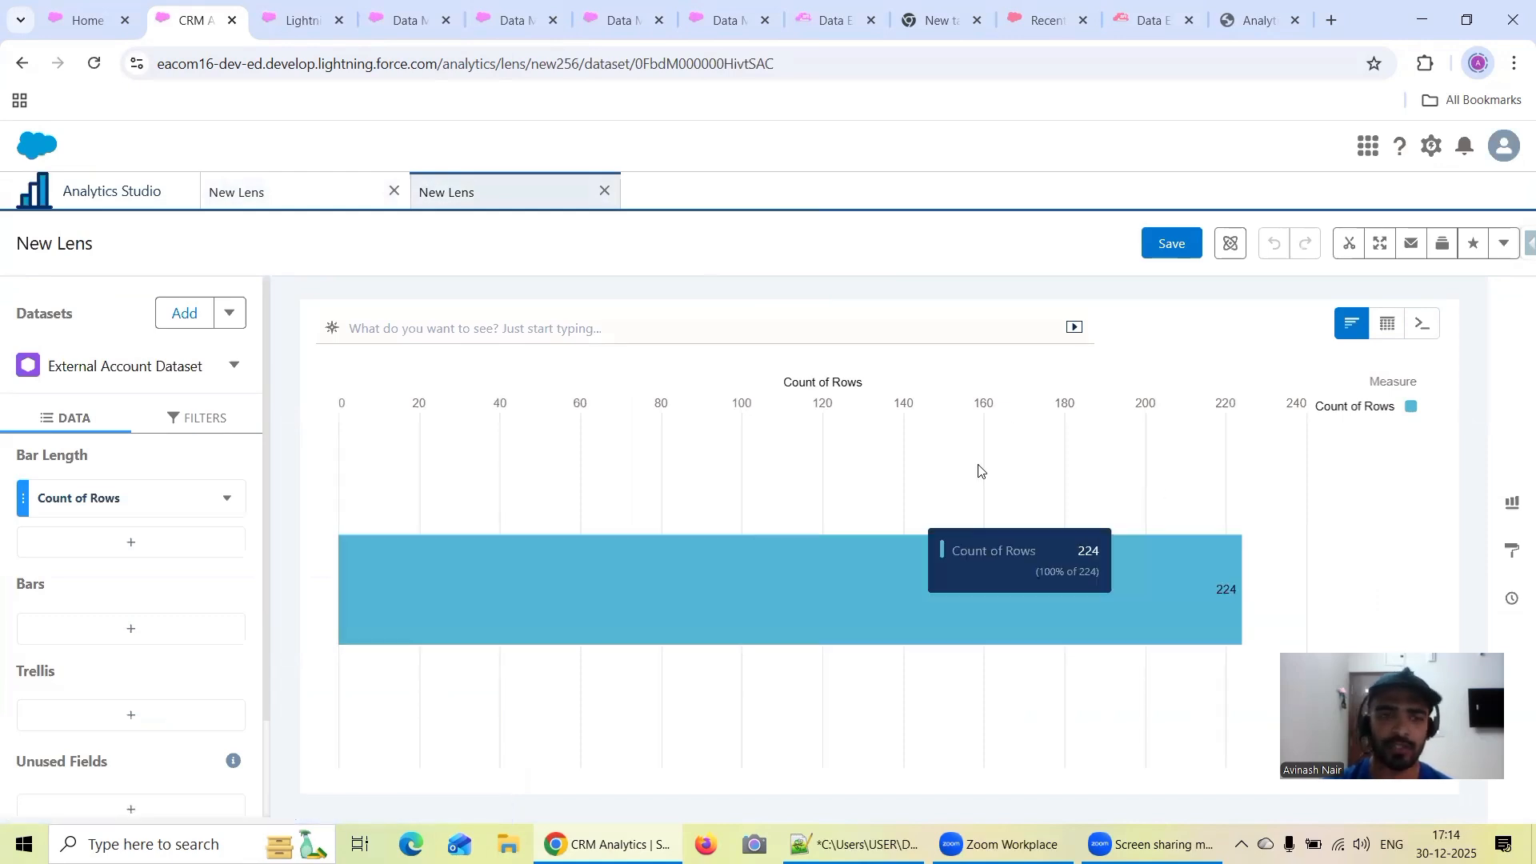
# Duplicate the browser tab while it shows the Recipe Account Dataset lens
pyautogui.rightClick(186, 19)
pyautogui.click(164, 127)
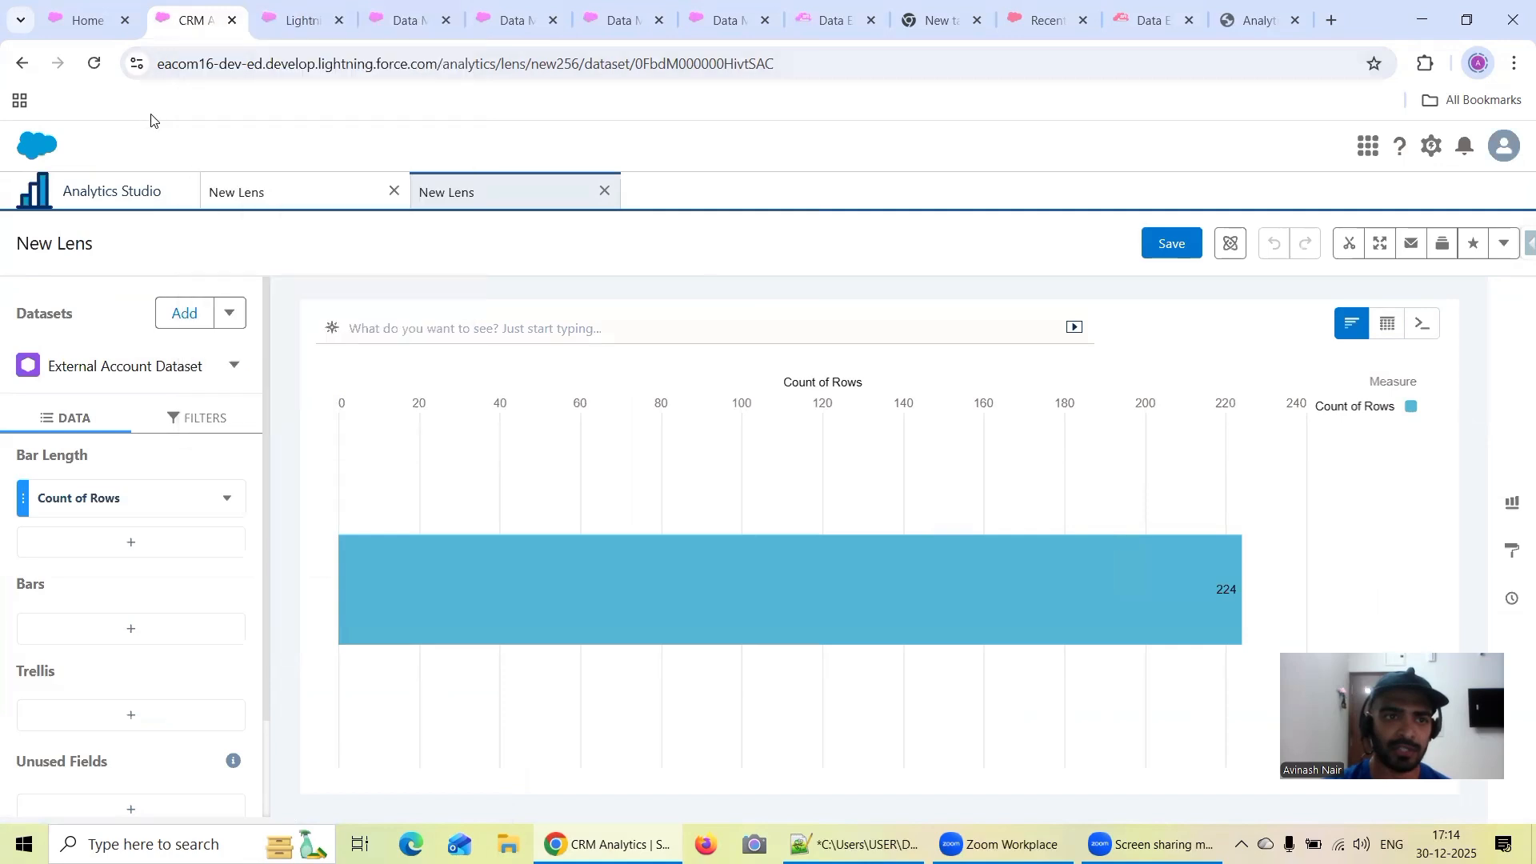
pyautogui.click(257, 196)
pyautogui.rightClick(187, 19)
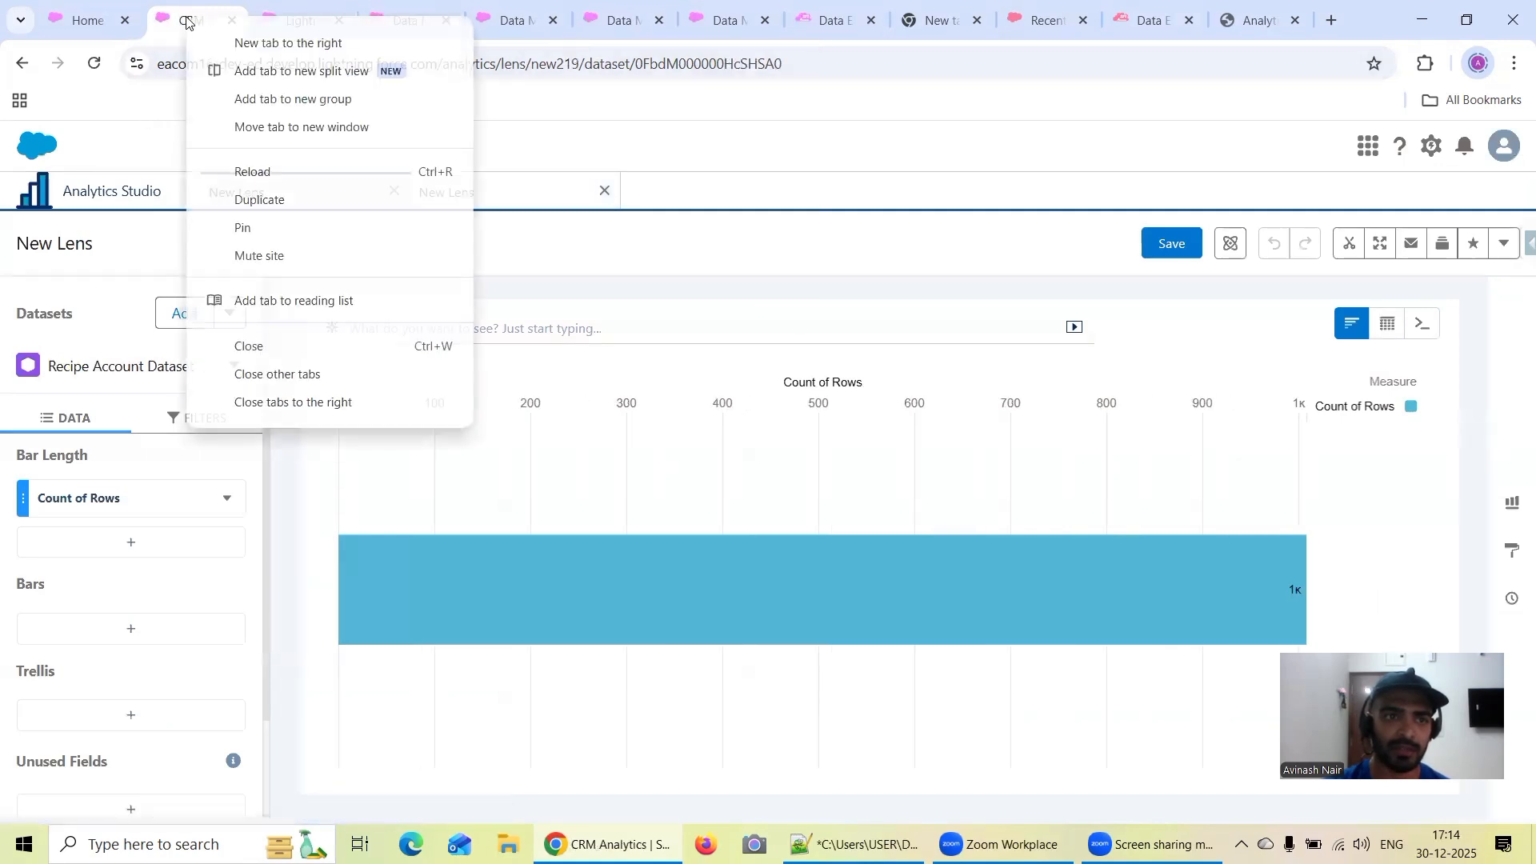
pyautogui.click(260, 199)
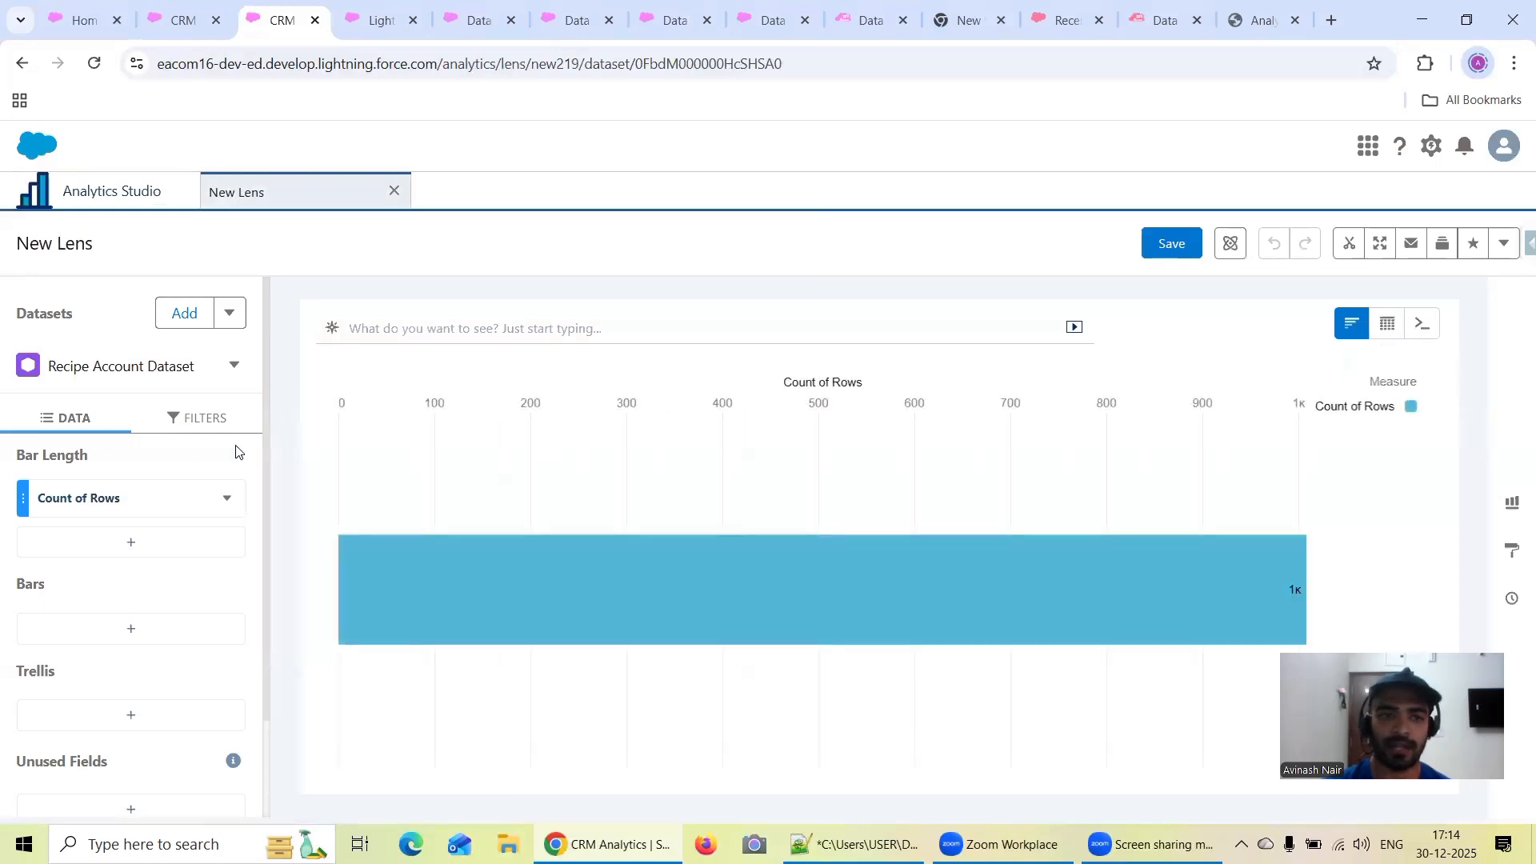
# Add the External Account Dataset from the Recipe Dataset app to the duplicated lens and switch it to the SAQL query view
pyautogui.click(184, 313)
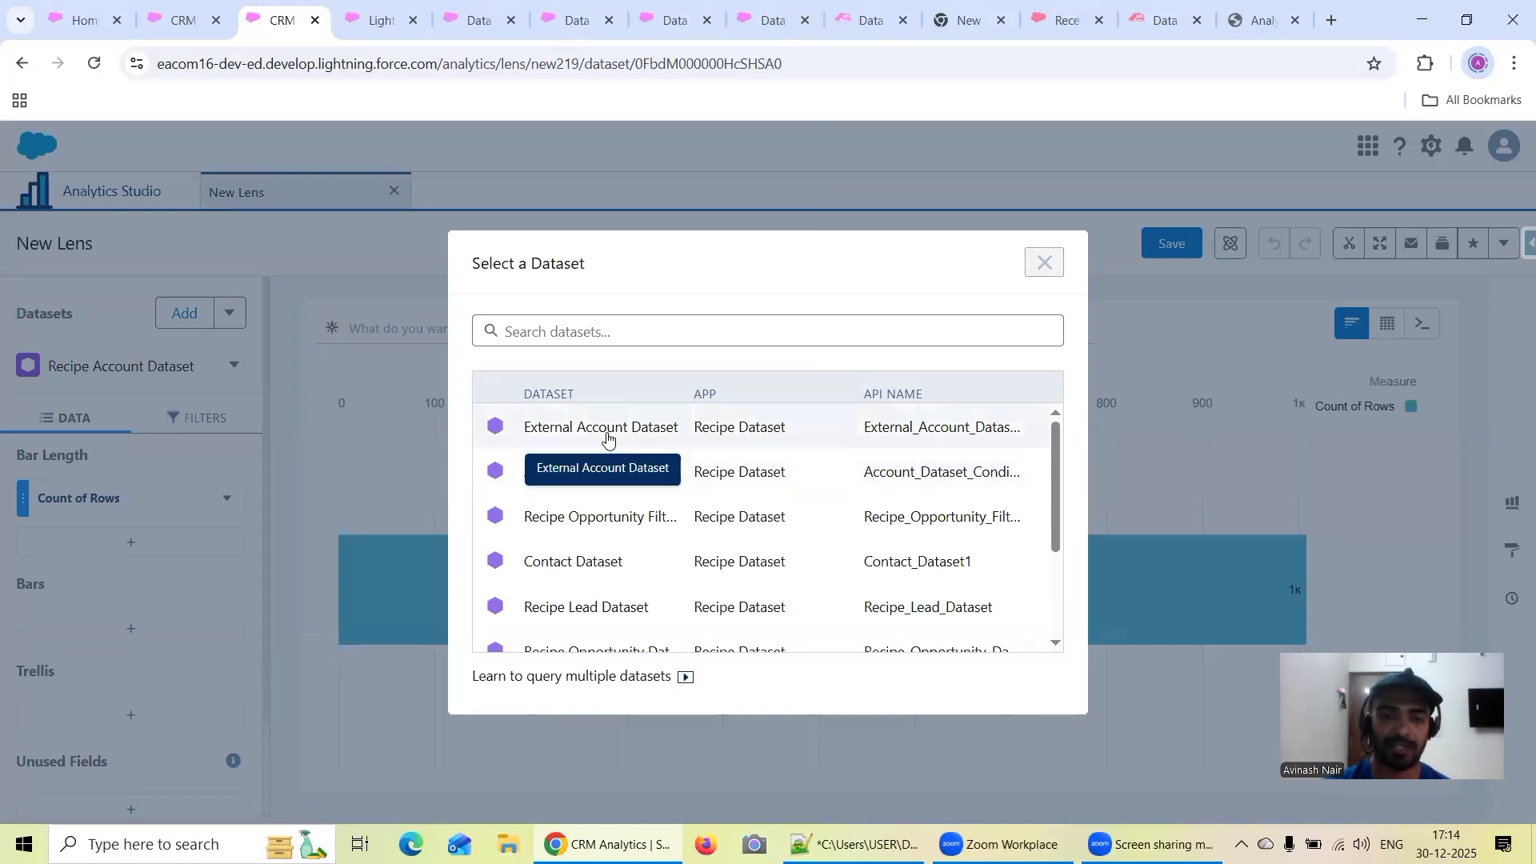
pyautogui.click(607, 439)
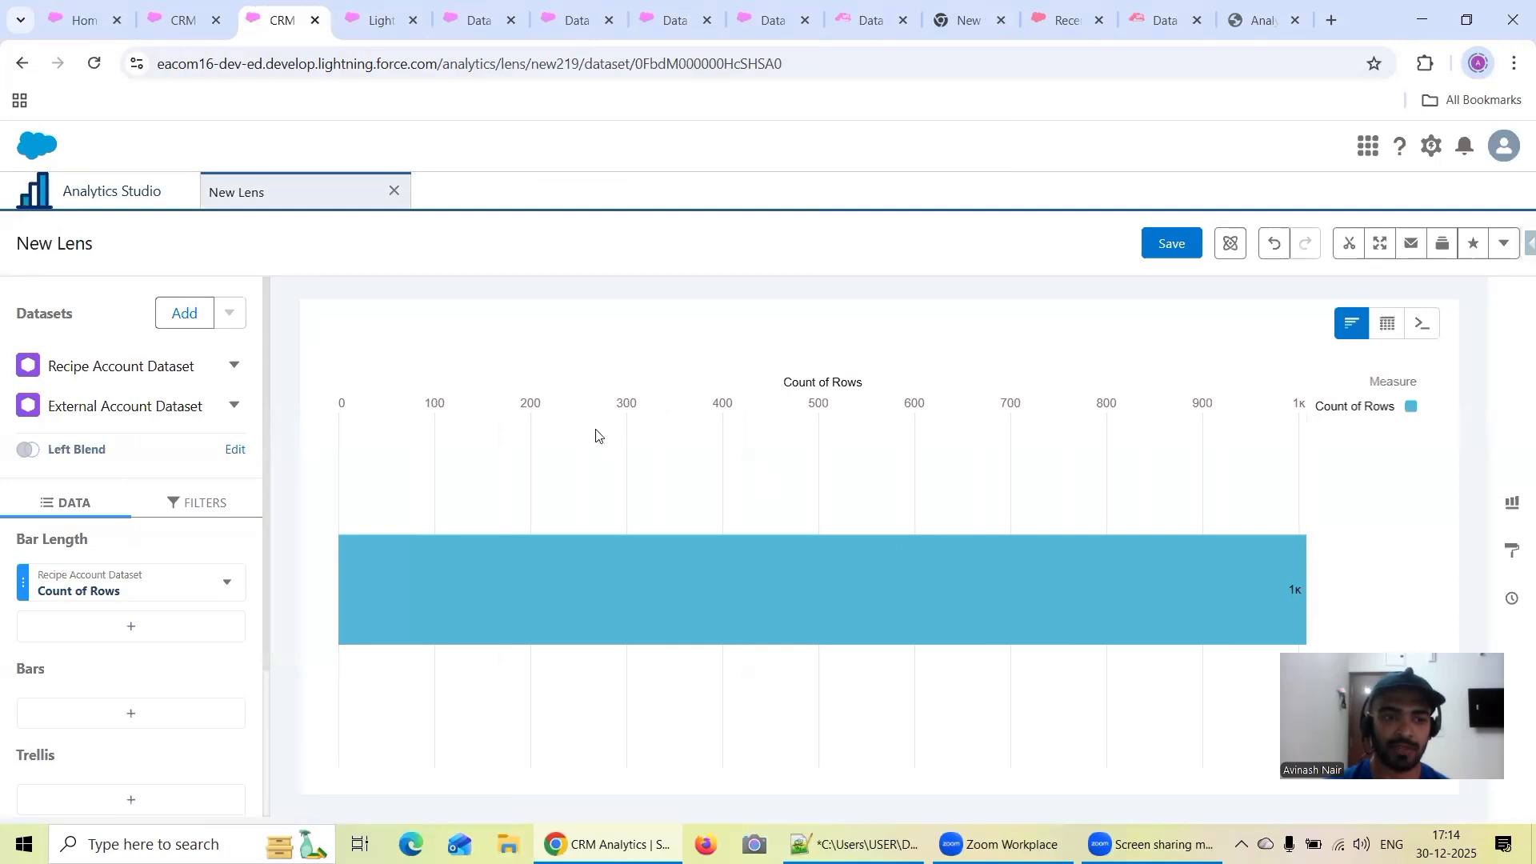
pyautogui.click(1423, 323)
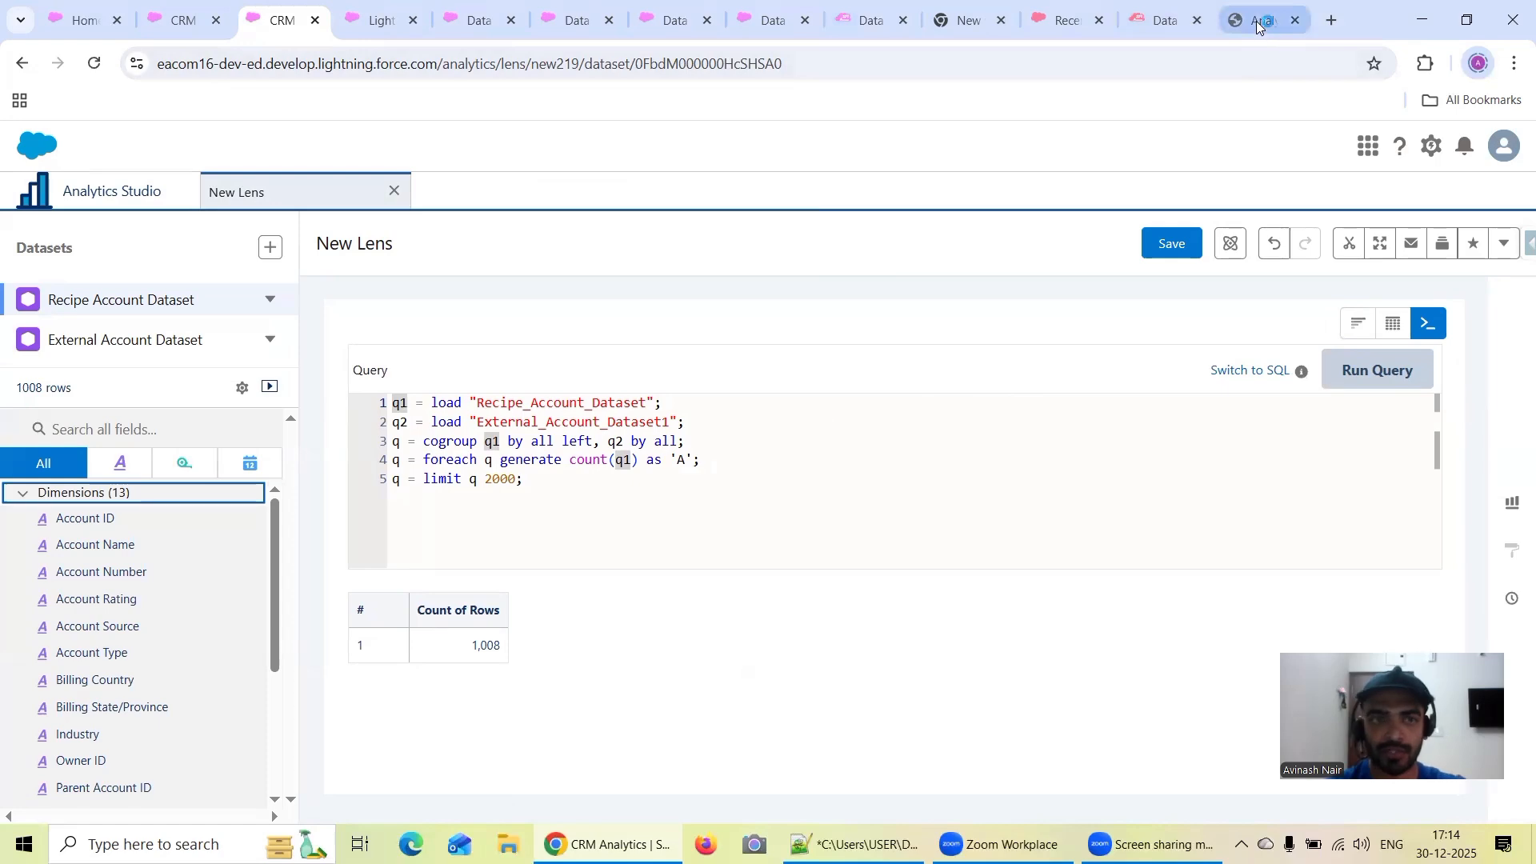
# Move the SAQL Developer Guide browser tab directly before the duplicated lens's tab and return to the lens
pyautogui.moveTo(1261, 32); pyautogui.dragTo(303, 26)
pyautogui.click(370, 22)
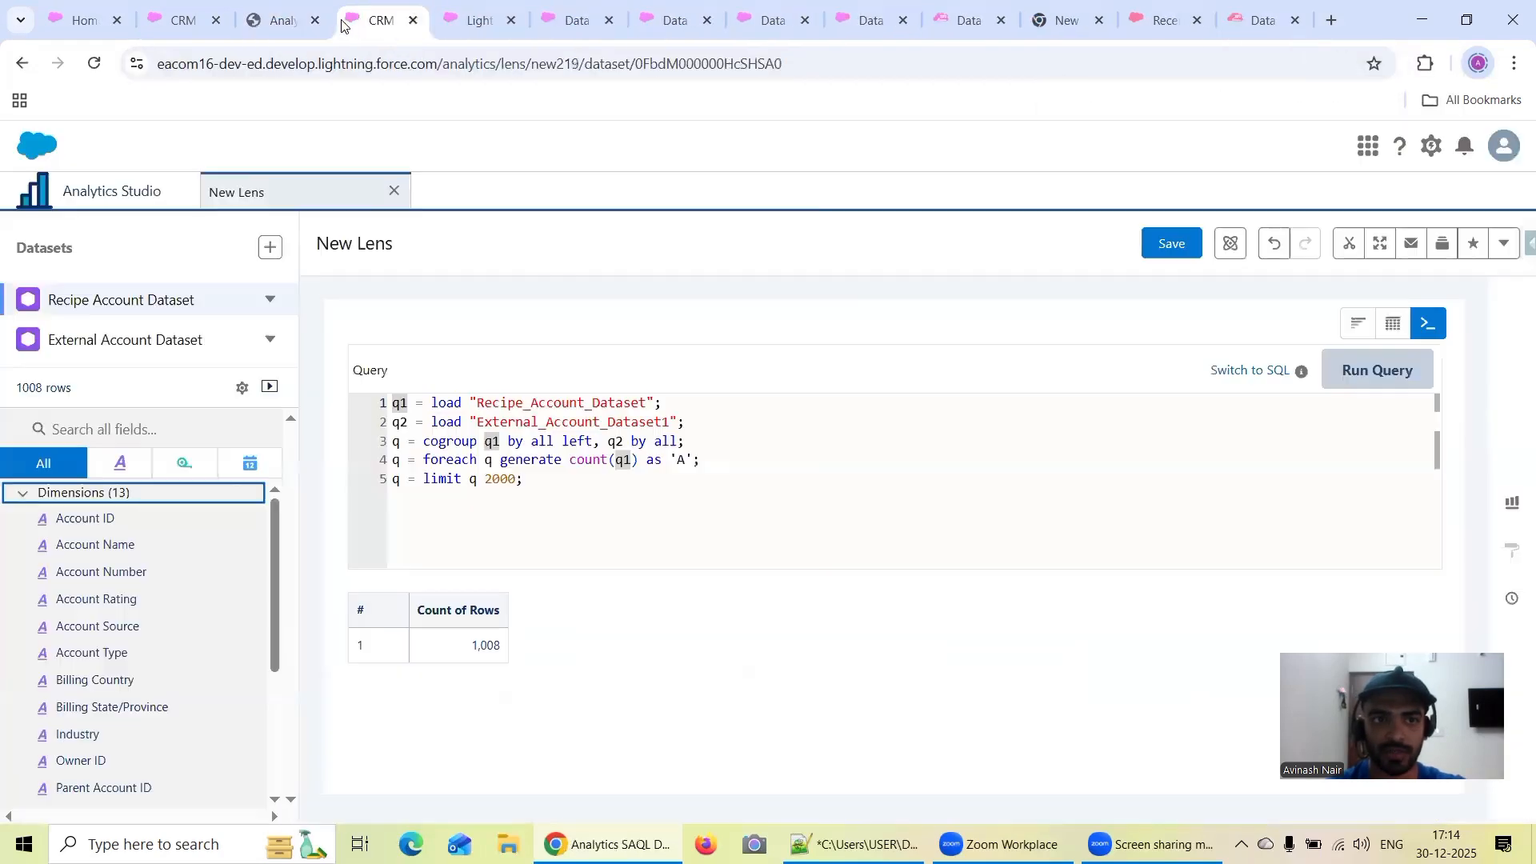
# In the SAQL guide's "Append Datasets using union" section, highlight the instruction to load the dataset first and use foreach for the projection
pyautogui.click(286, 20)
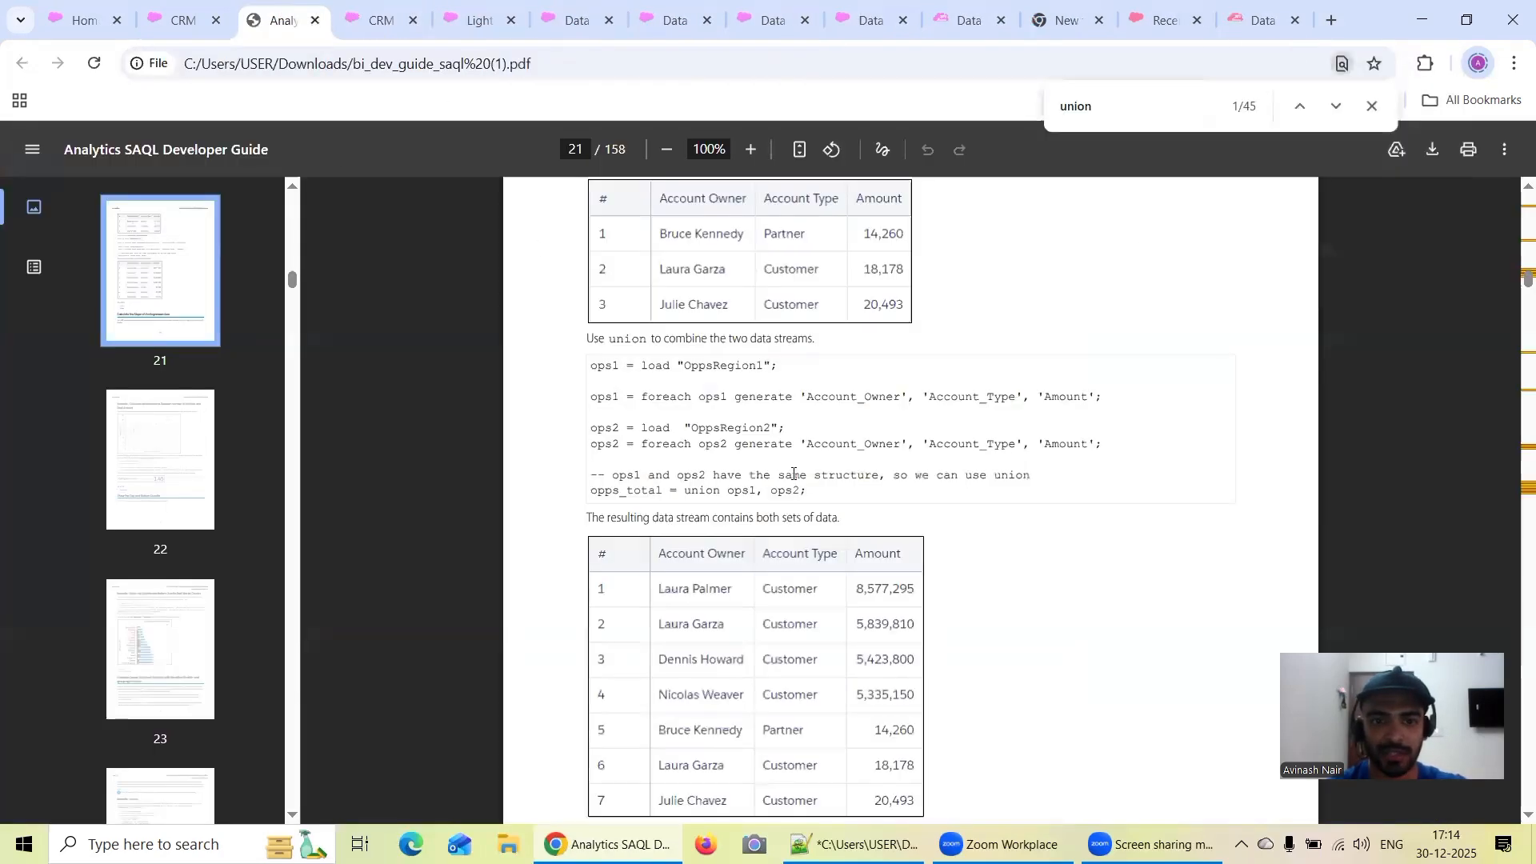
pyautogui.scroll(9, 792, 474)
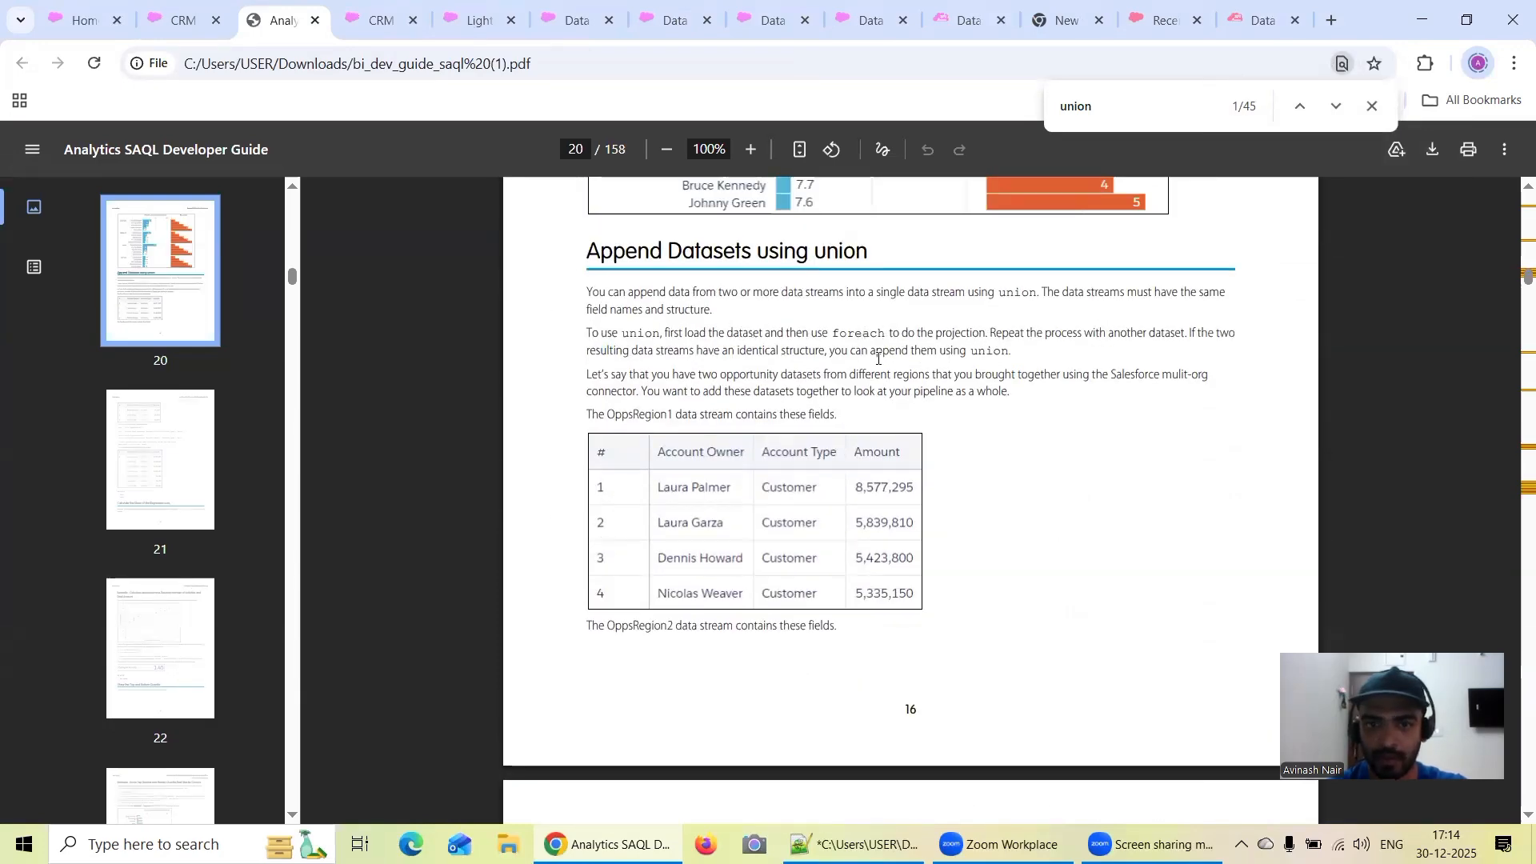
pyautogui.moveTo(658, 338); pyautogui.dragTo(990, 336)
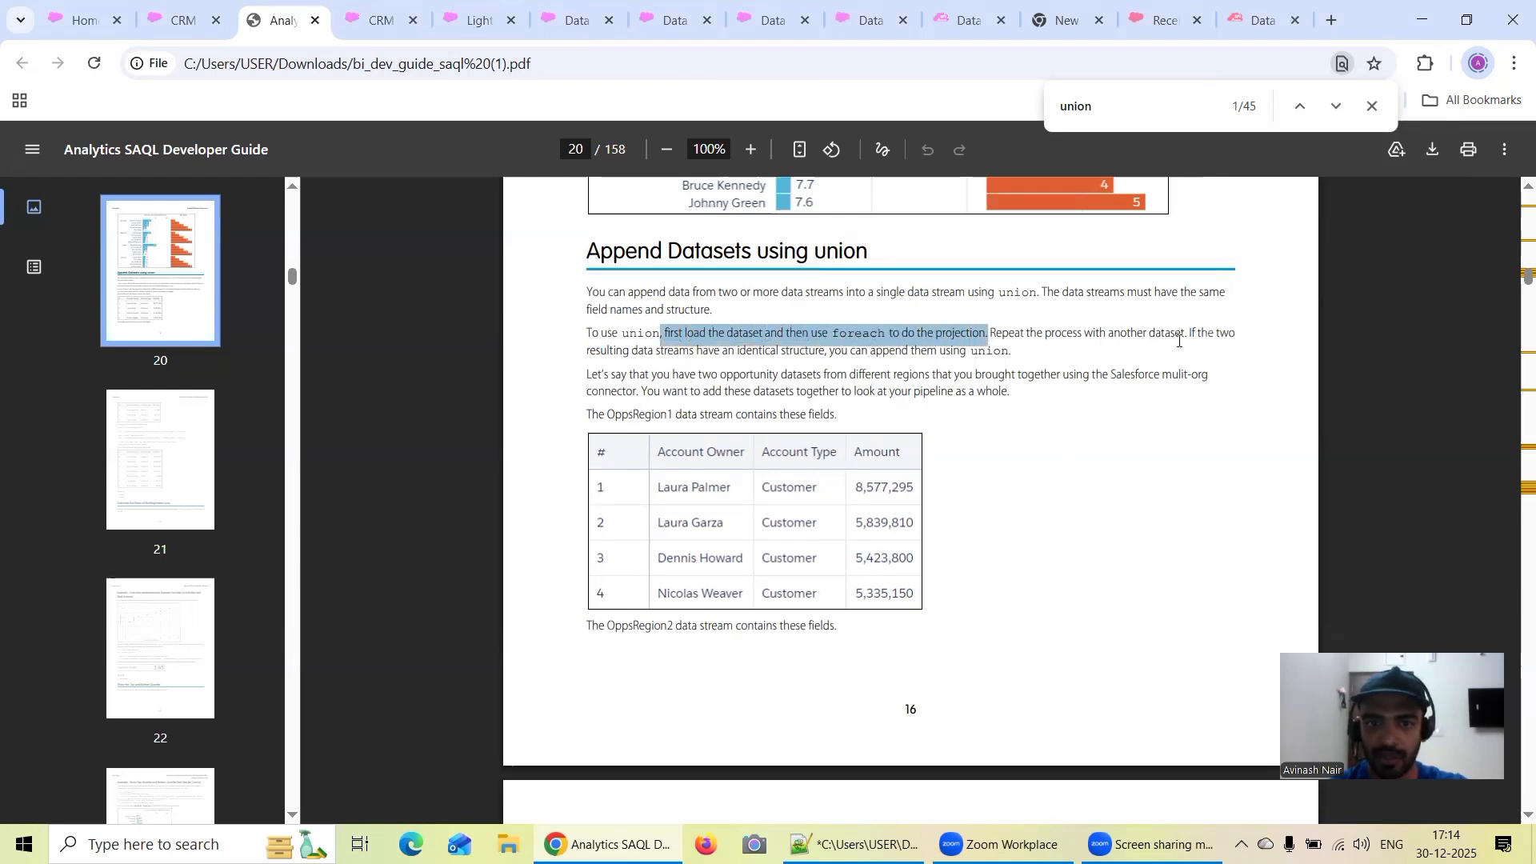
# Highlight the guide's identical-structure requirement for union and view the example query combining OppsRegion1 and OppsRegion2
pyautogui.moveTo(1207, 332); pyautogui.dragTo(740, 349)
pyautogui.click(780, 350)
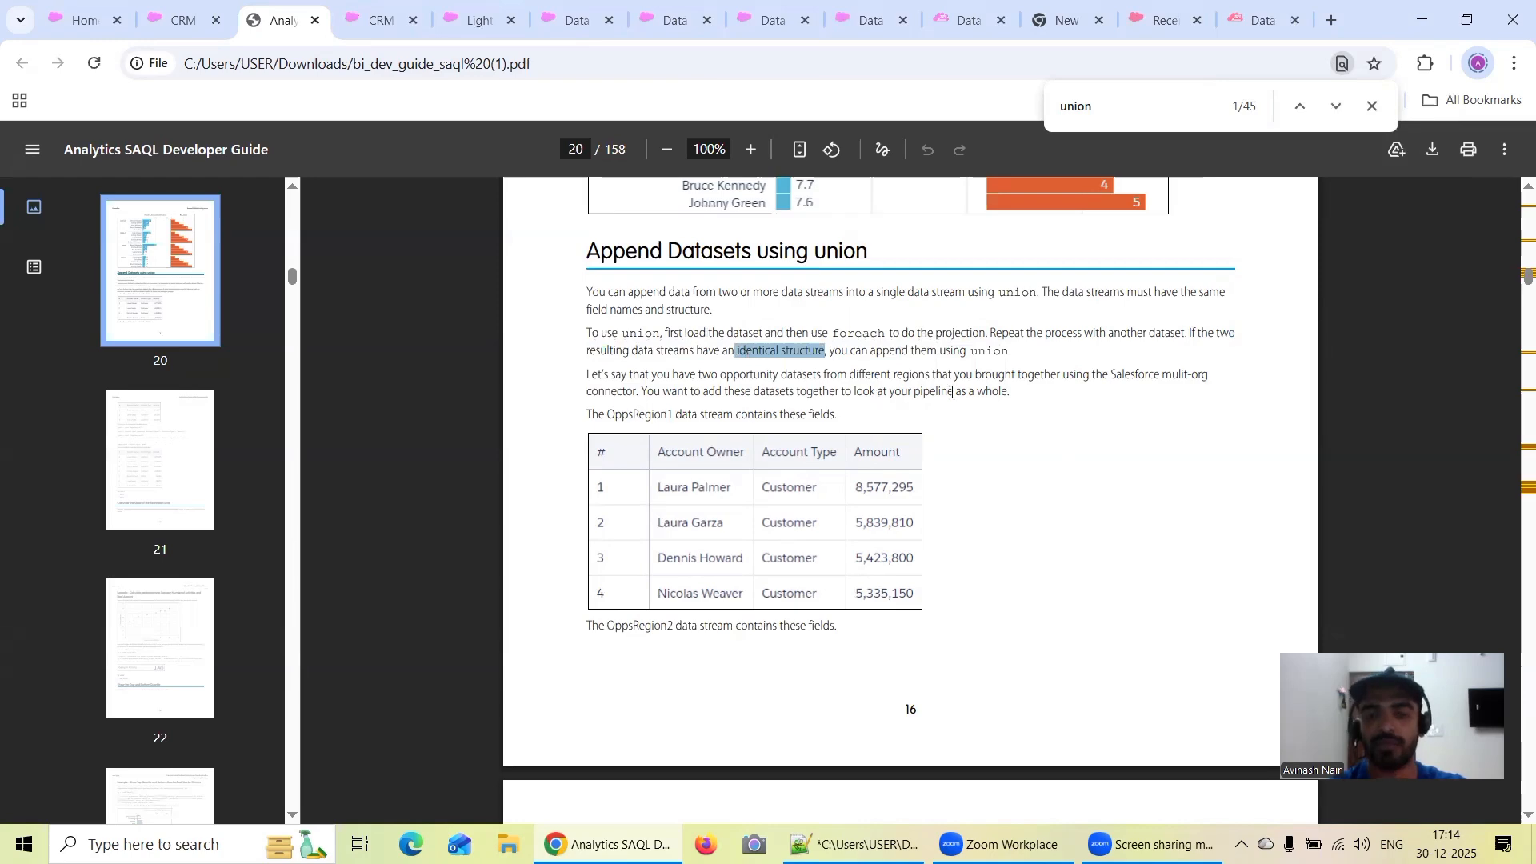
pyautogui.scroll(-8, 952, 392)
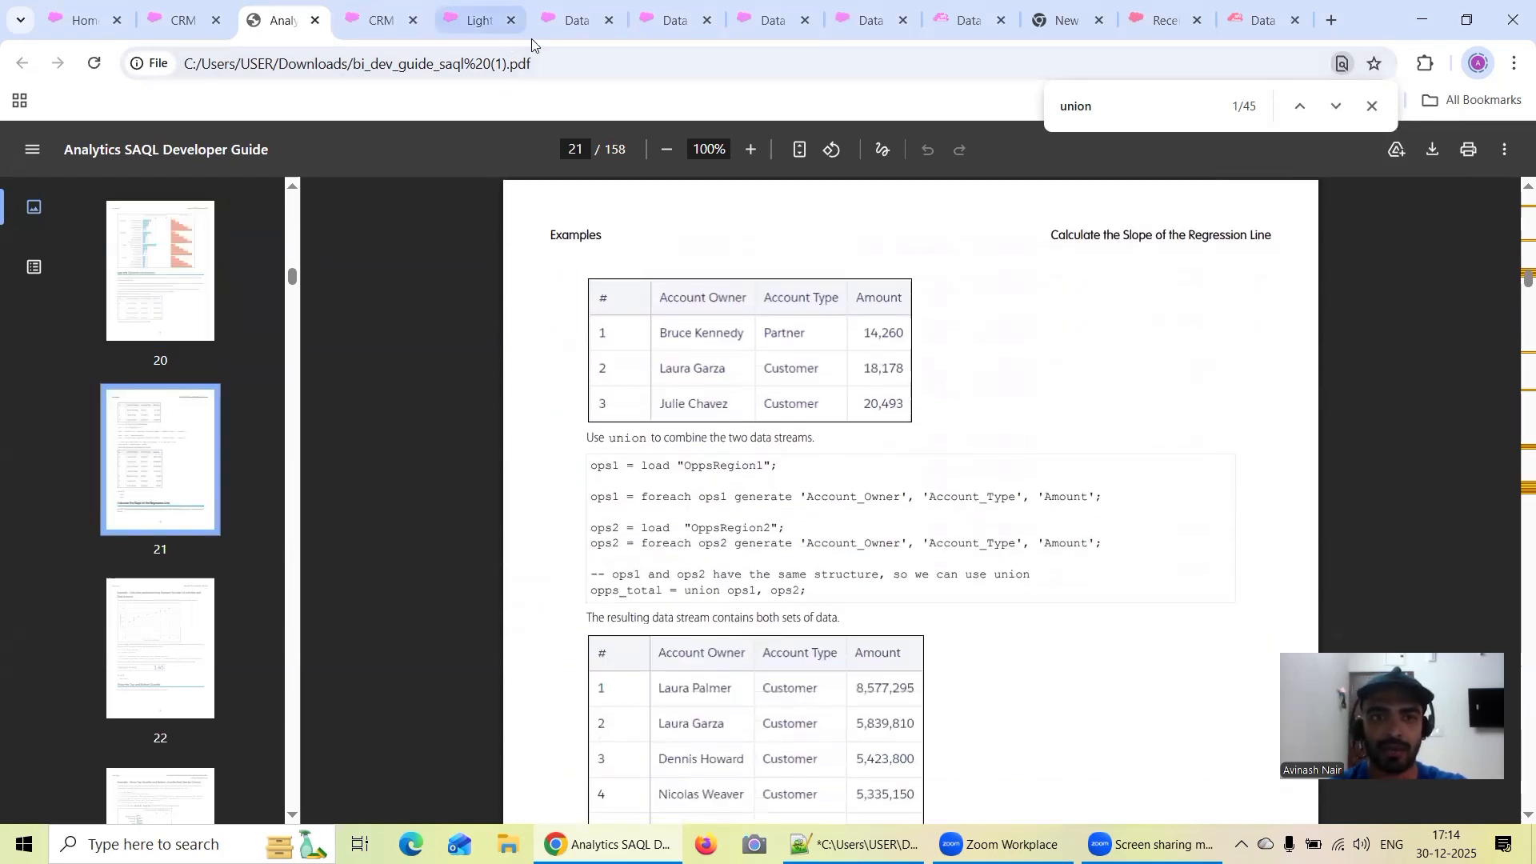
# Return to the duplicated lens and insert two blank lines after each dataset load statement in the SAQL query
pyautogui.click(374, 20)
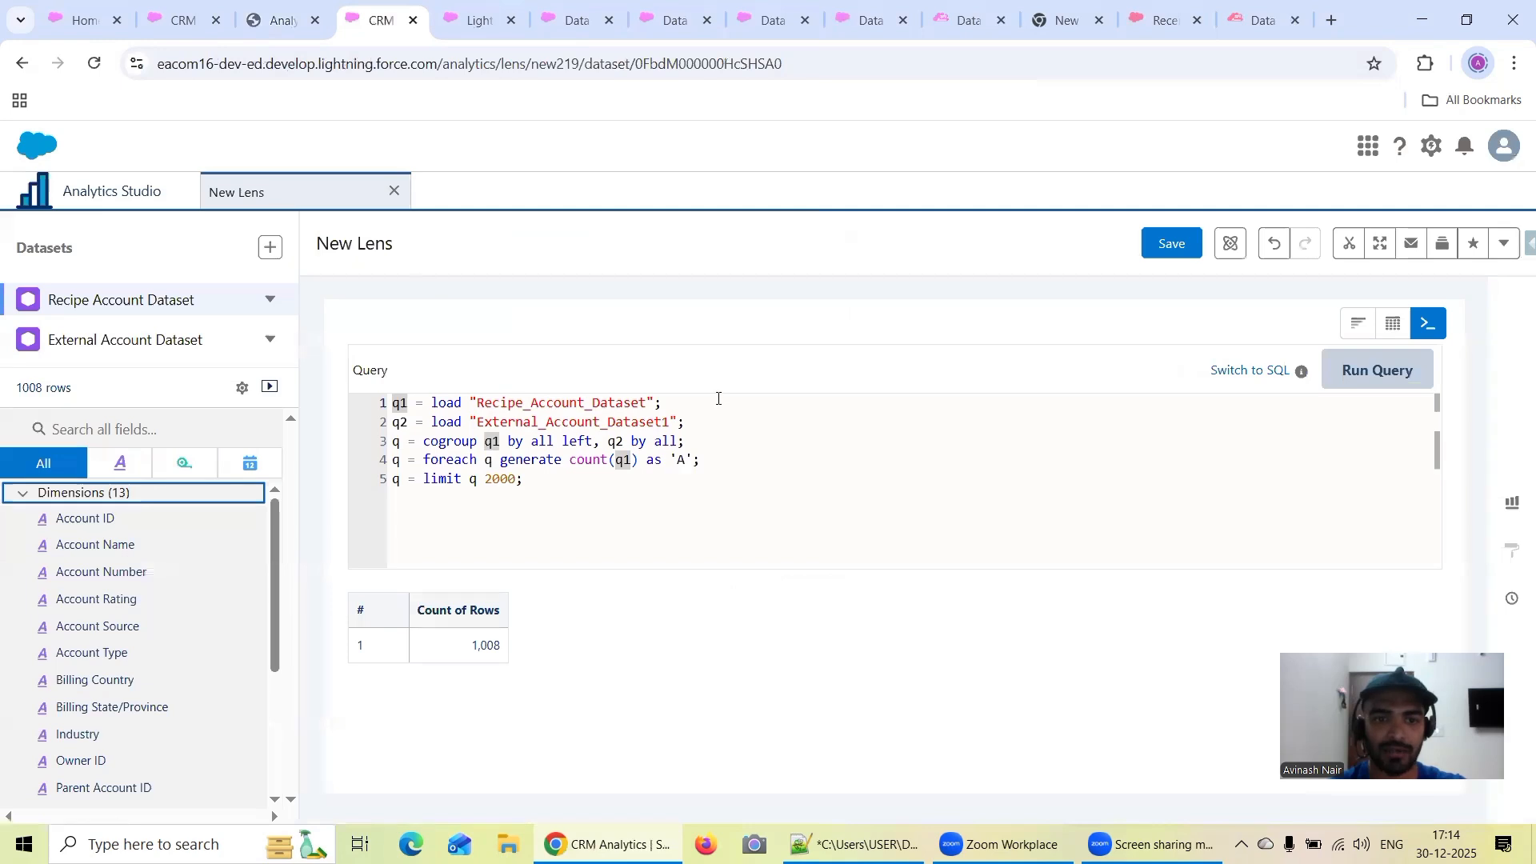
pyautogui.click(719, 398)
pyautogui.press('Return')
pyautogui.press('Return')
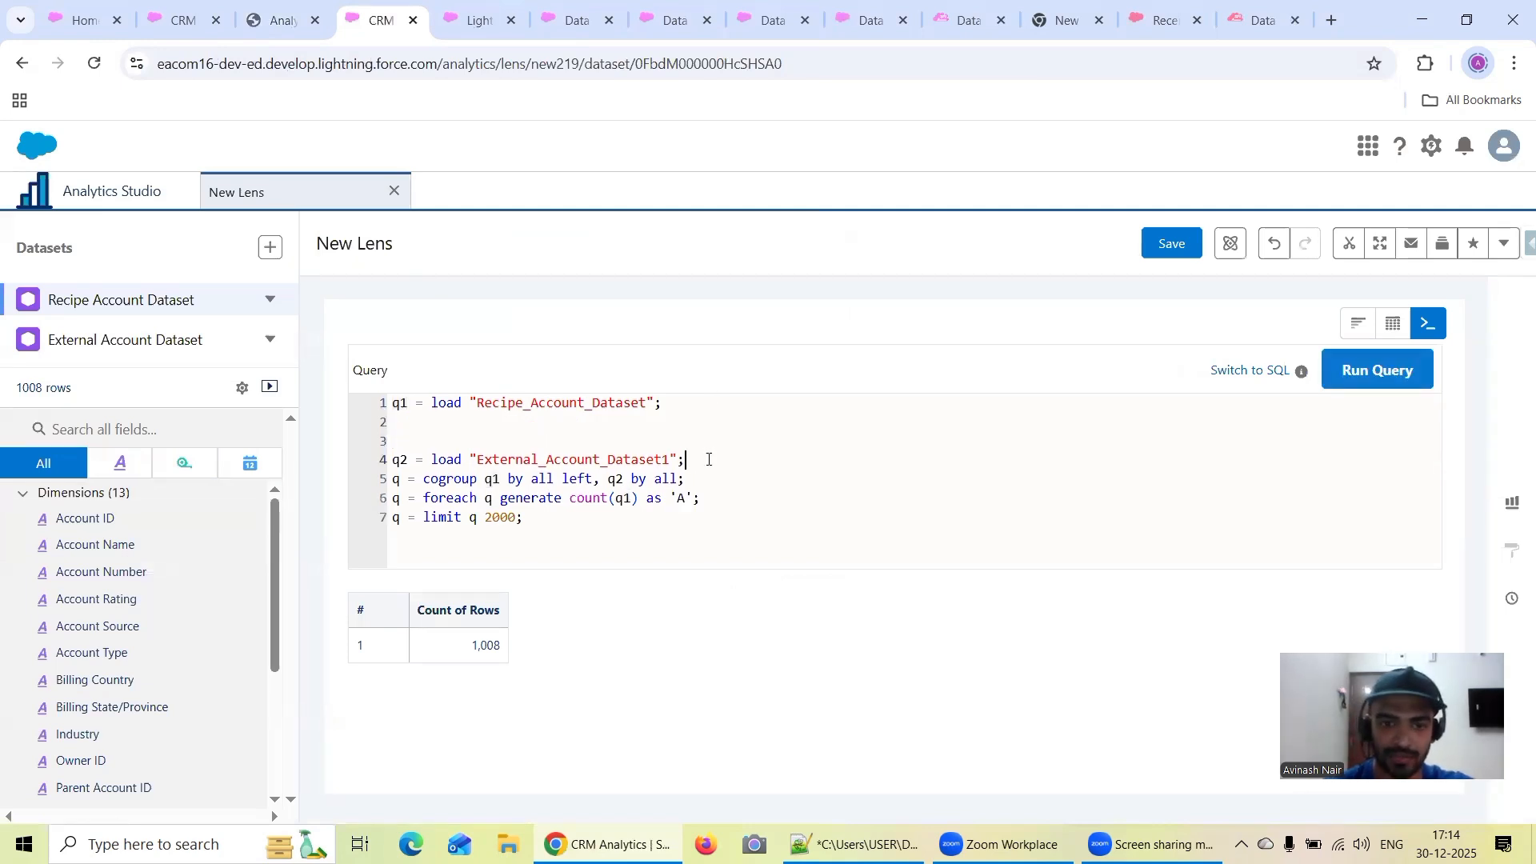
pyautogui.click(708, 459)
pyautogui.press('Return')
pyautogui.press('Return')
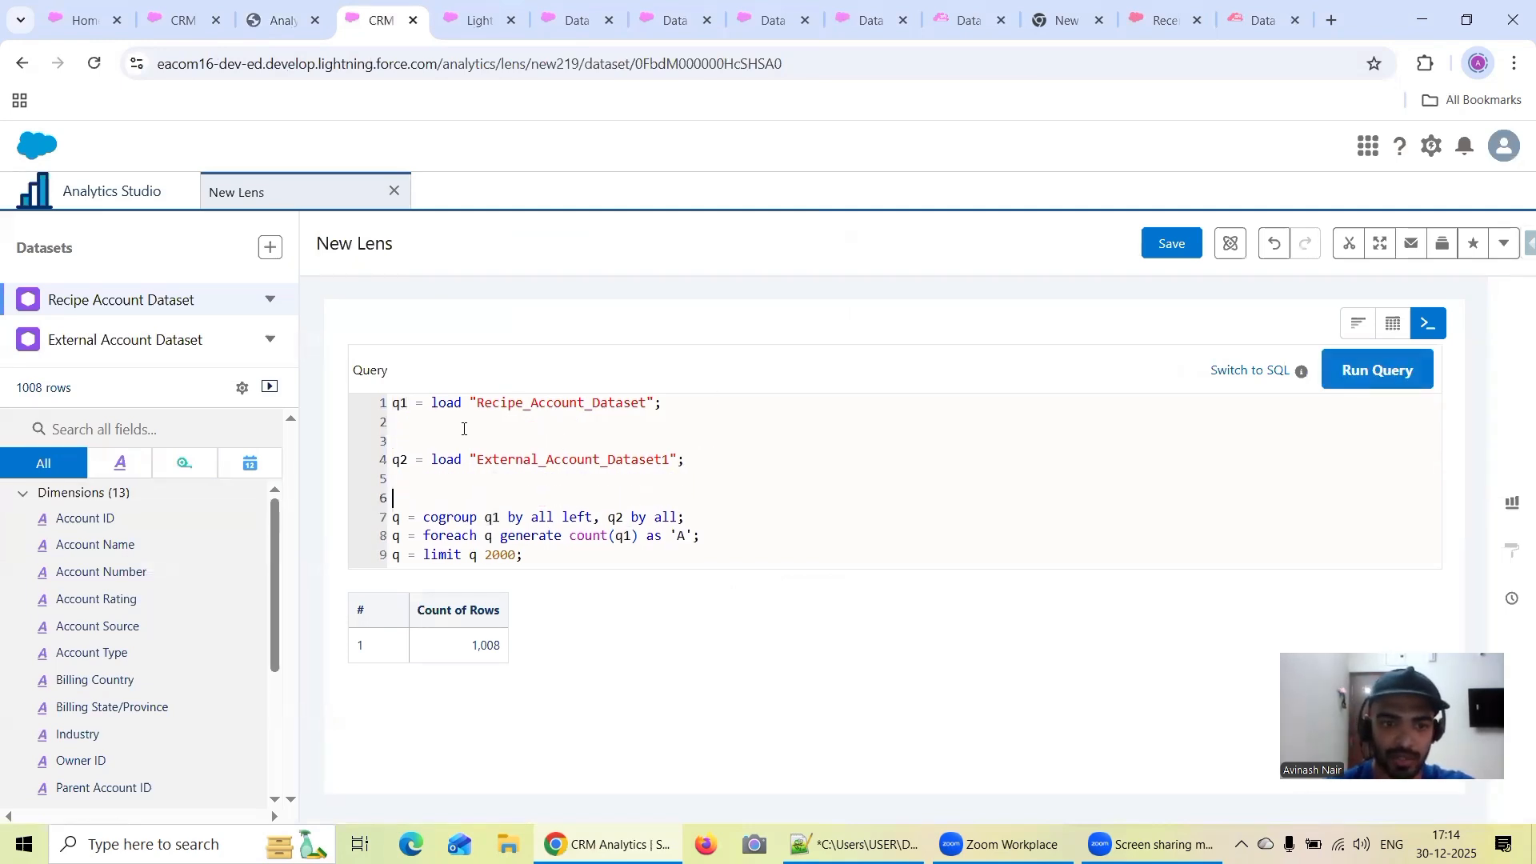
# Below the Recipe_Account_Dataset load, write the projection q1 = foreach q1 generate 'id' as 'id', 'name' as 'name';
pyautogui.write('1 ')
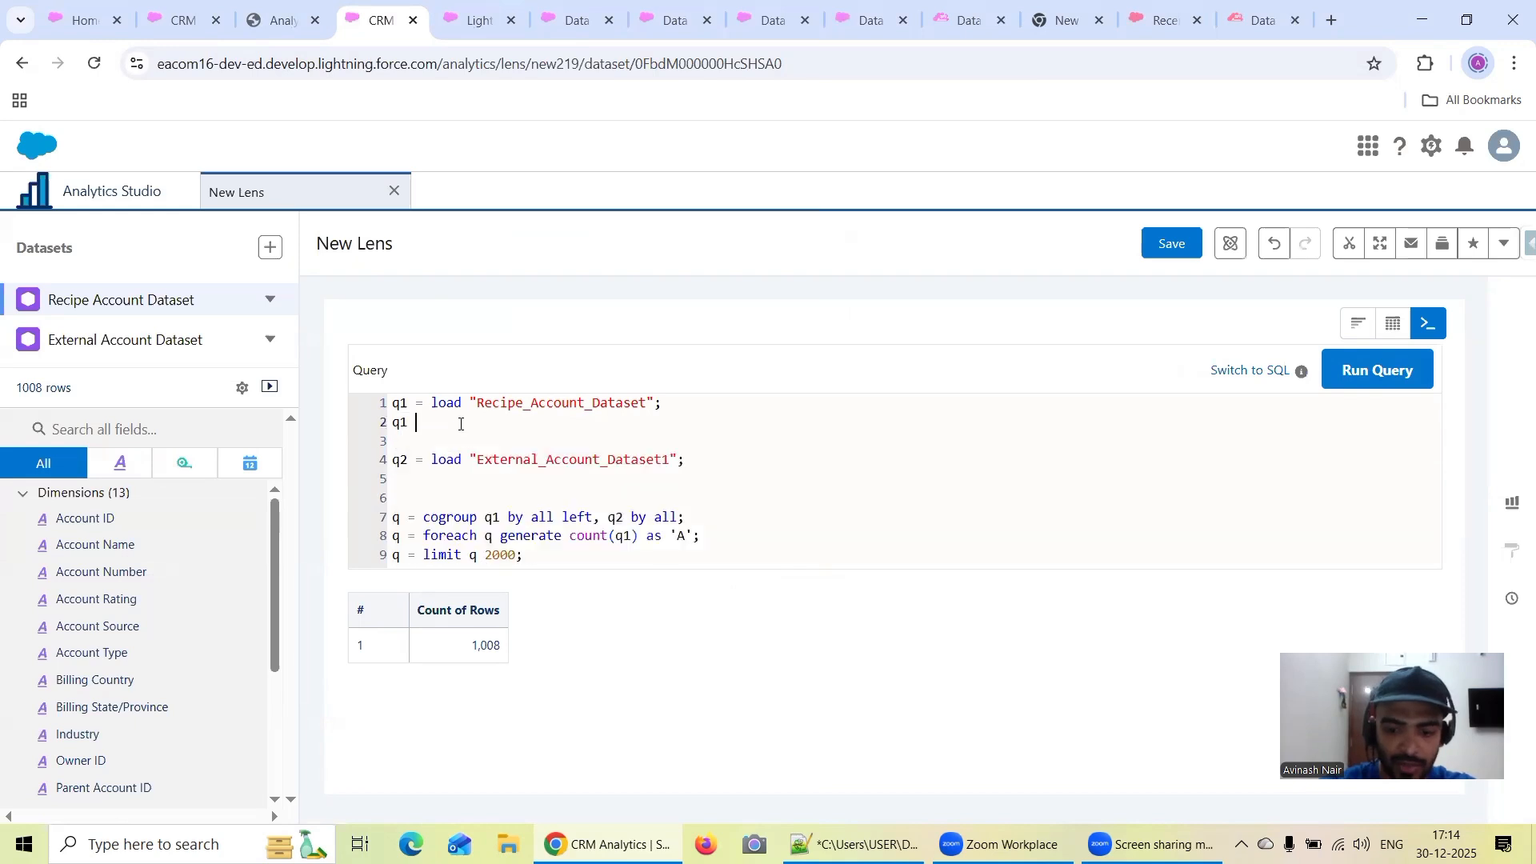
pyautogui.write('= ')
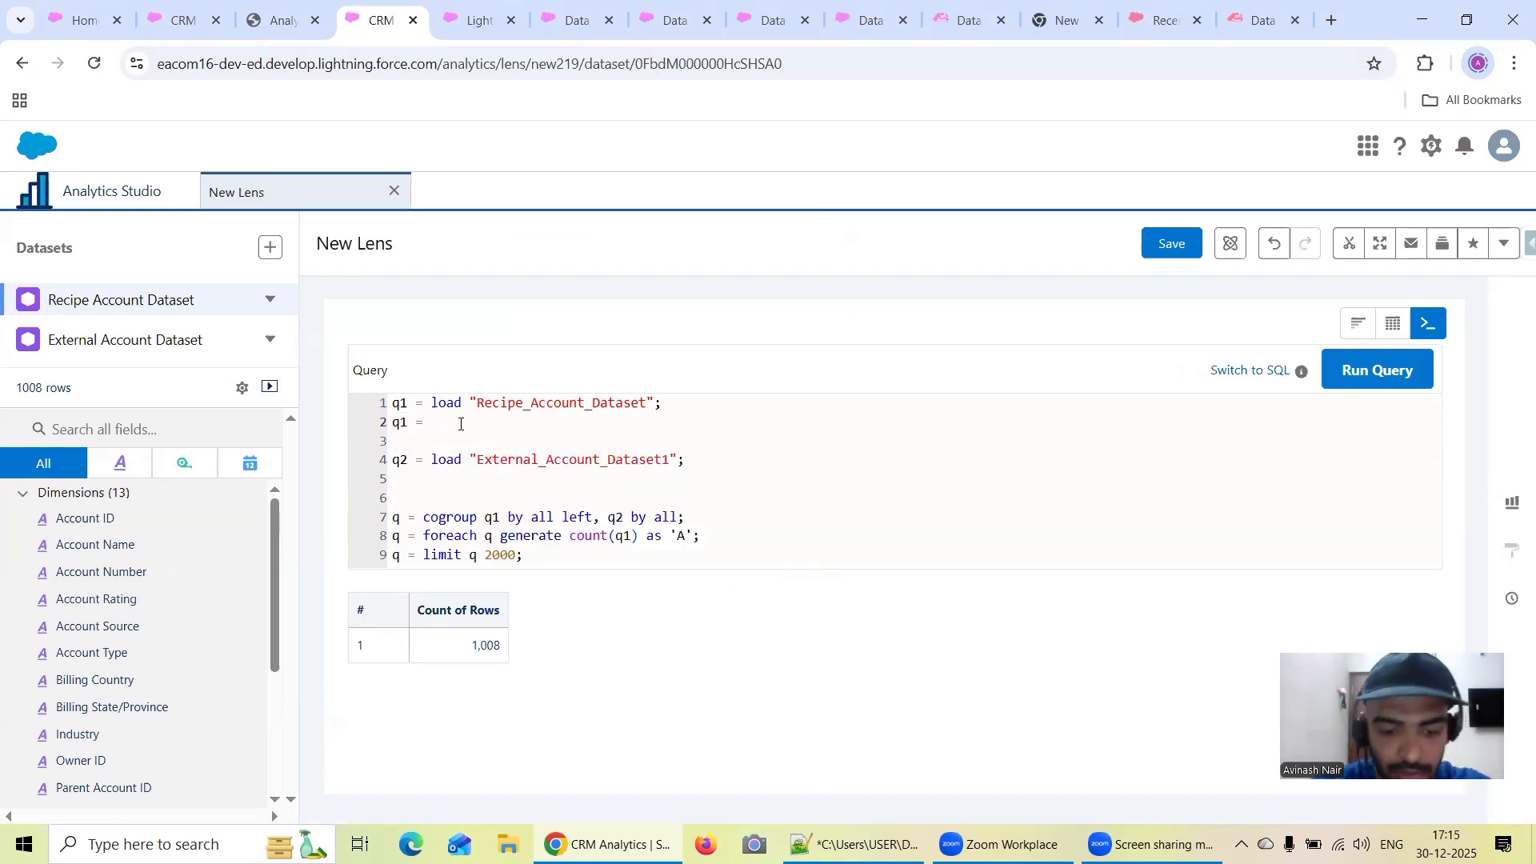
pyautogui.write('foreach ')
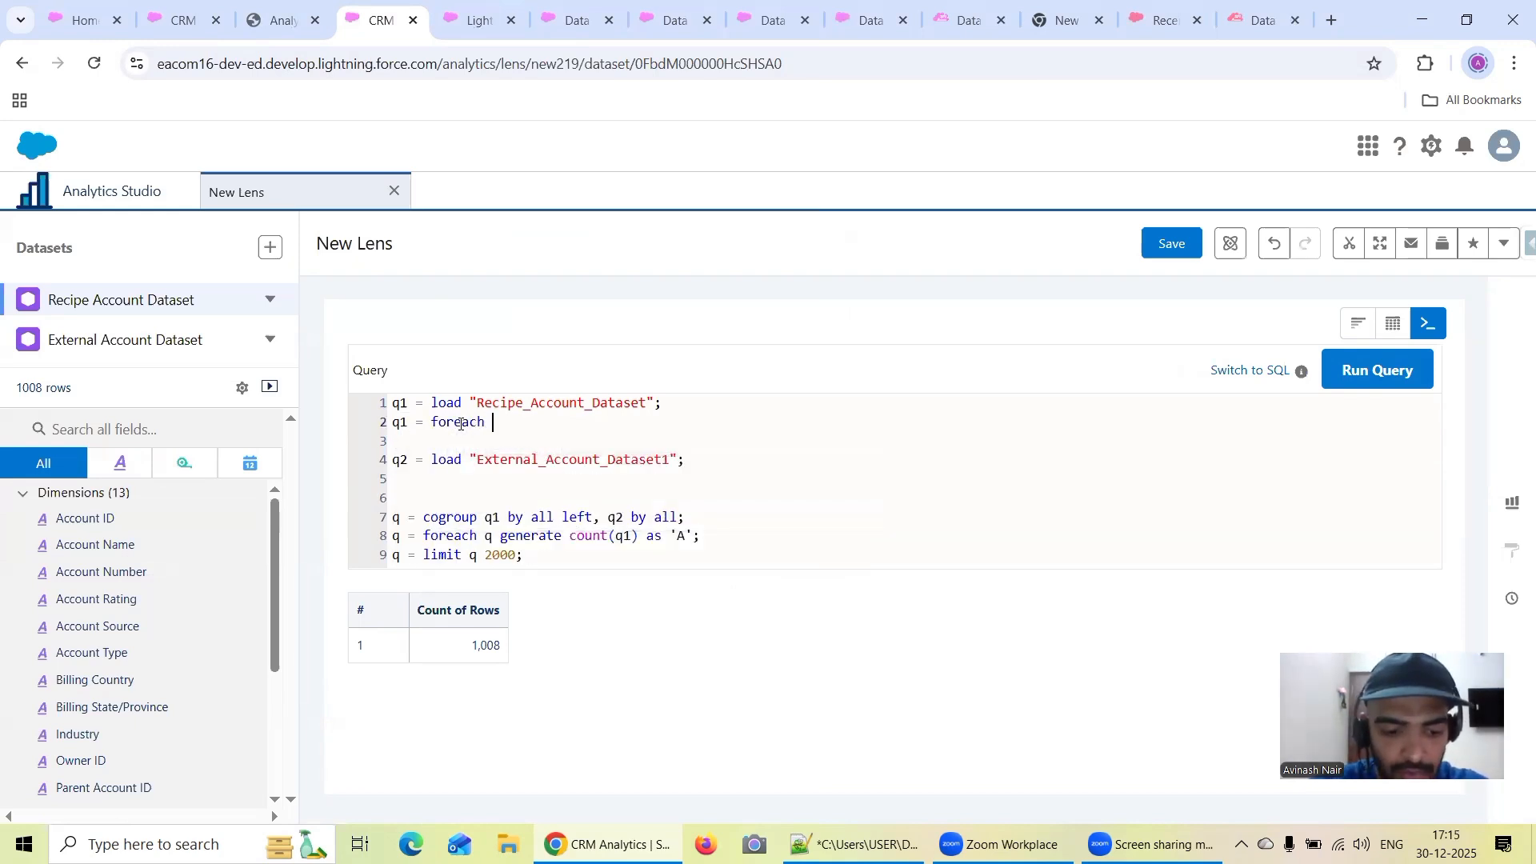
pyautogui.write('q1 generate ')
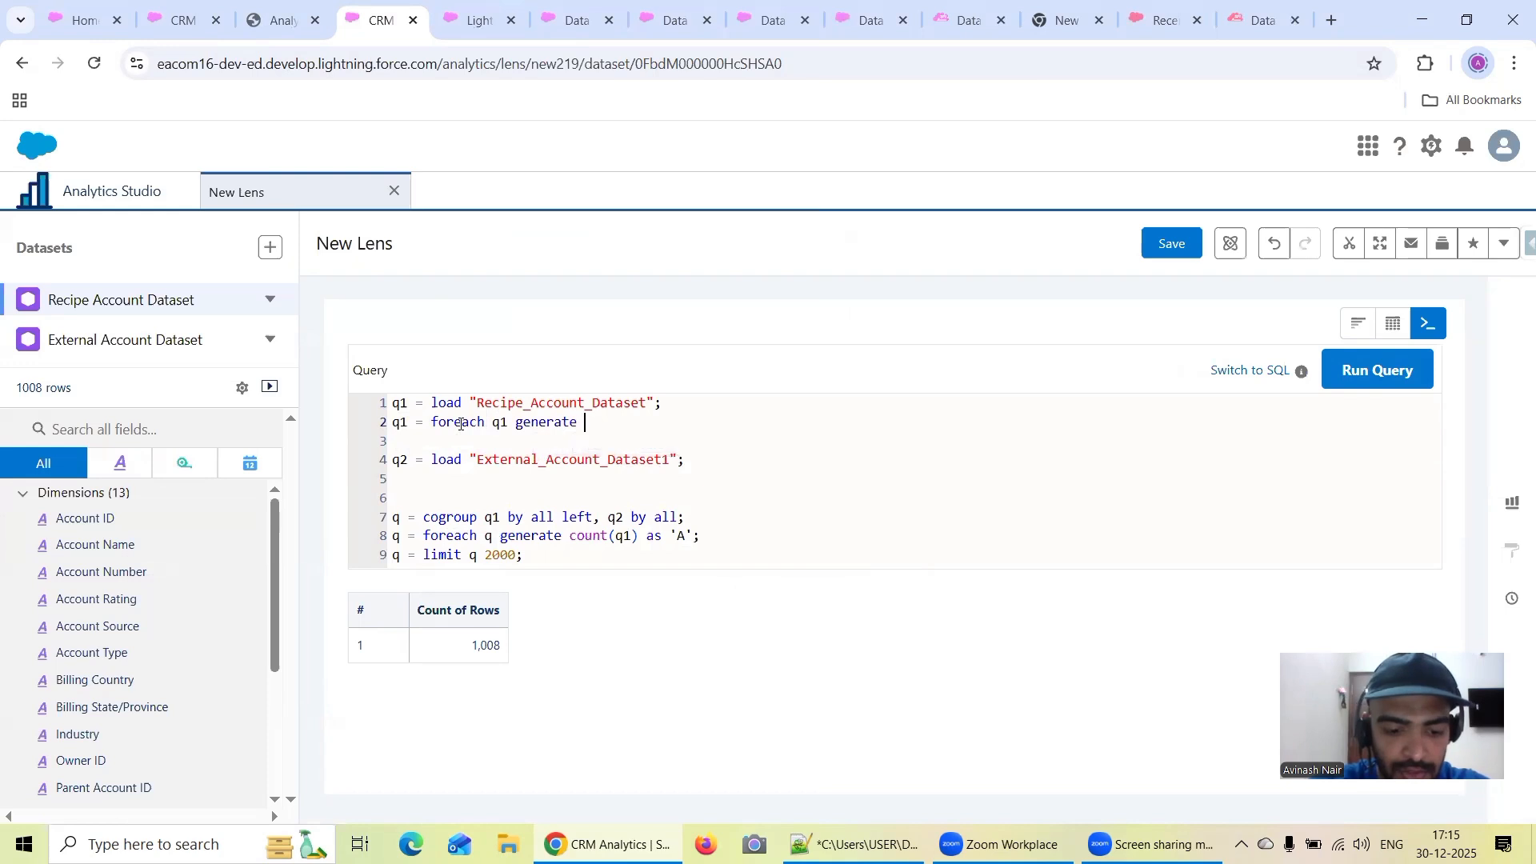
pyautogui.write("'id'")
pyautogui.press('Left')
pyautogui.write('i')
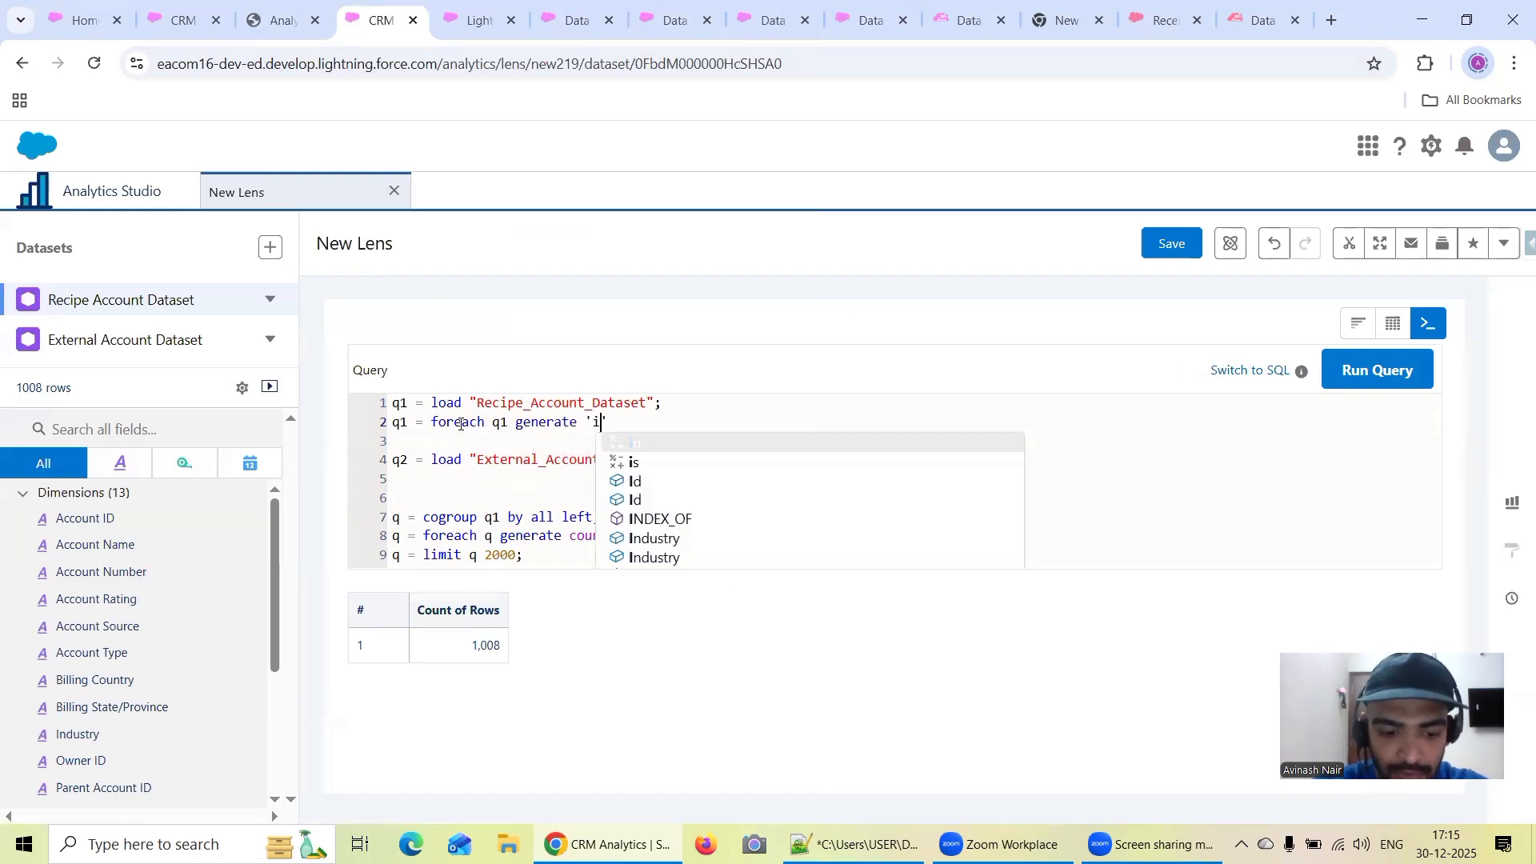
pyautogui.write("d' as ")
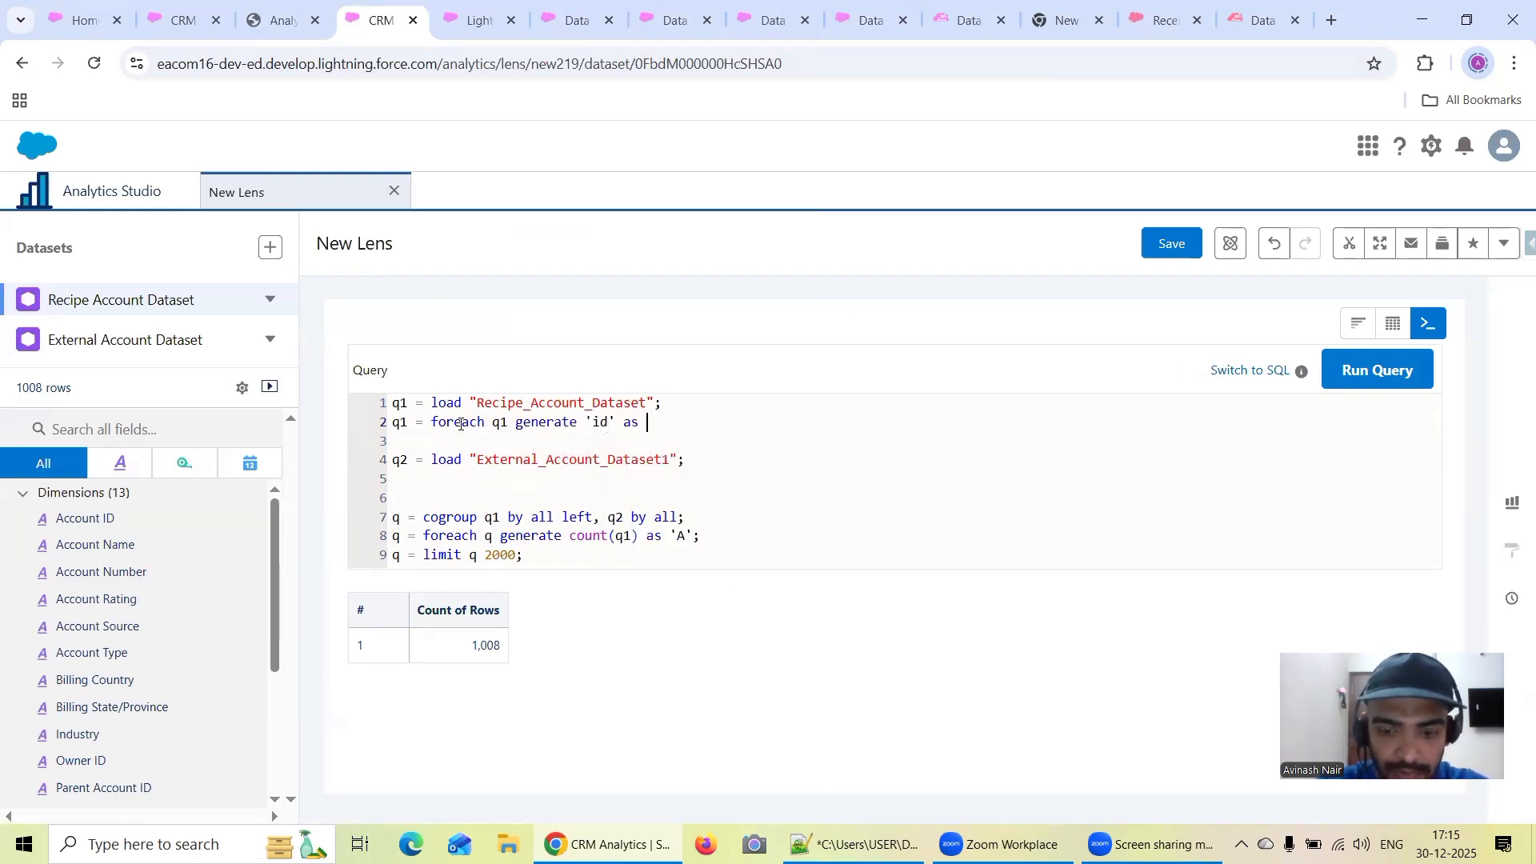
pyautogui.write("'id'")
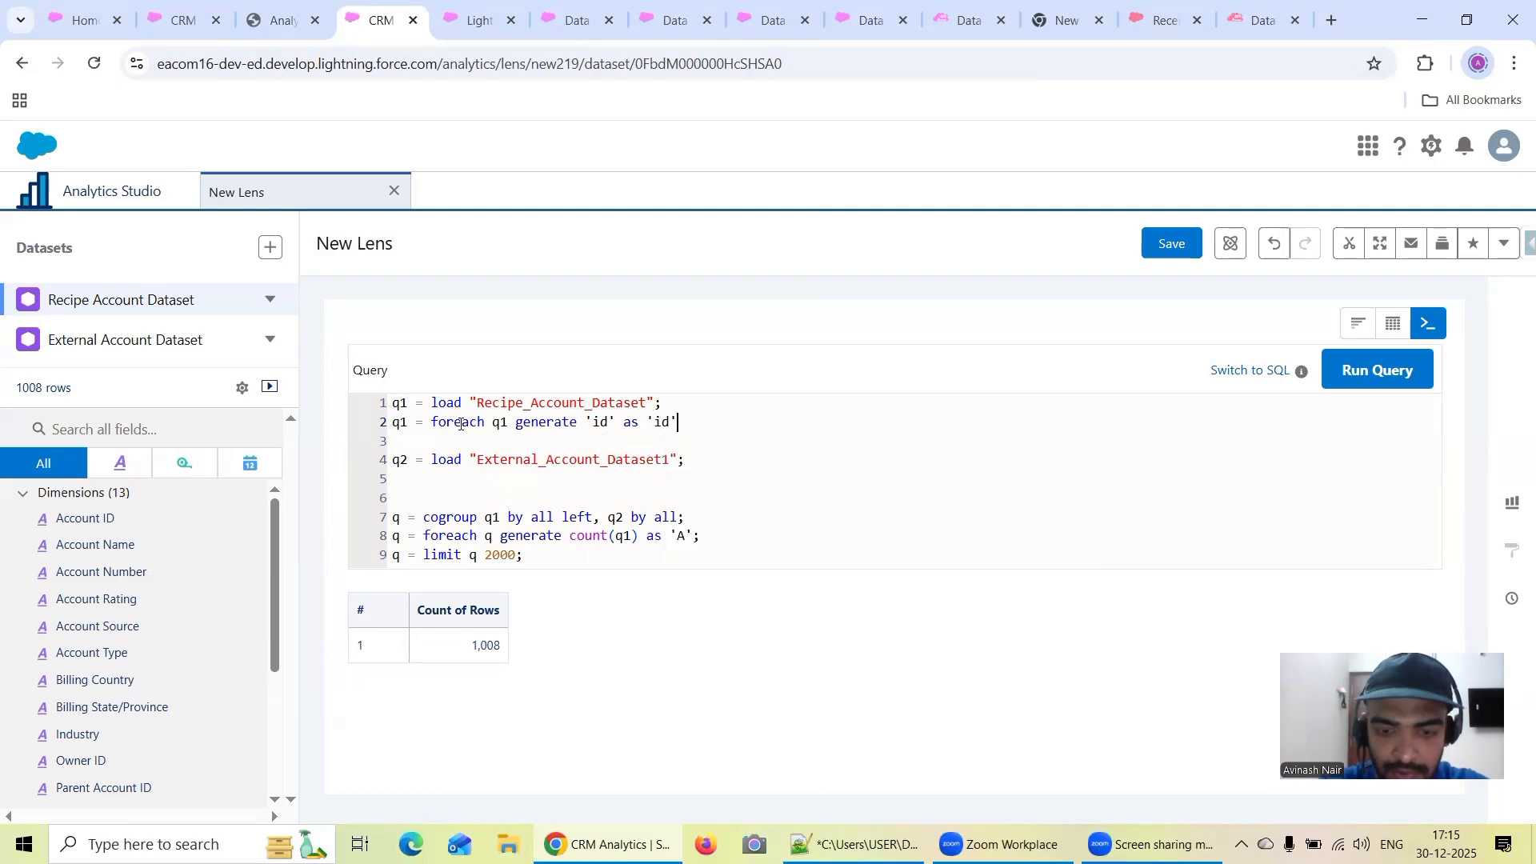
pyautogui.write(', ')
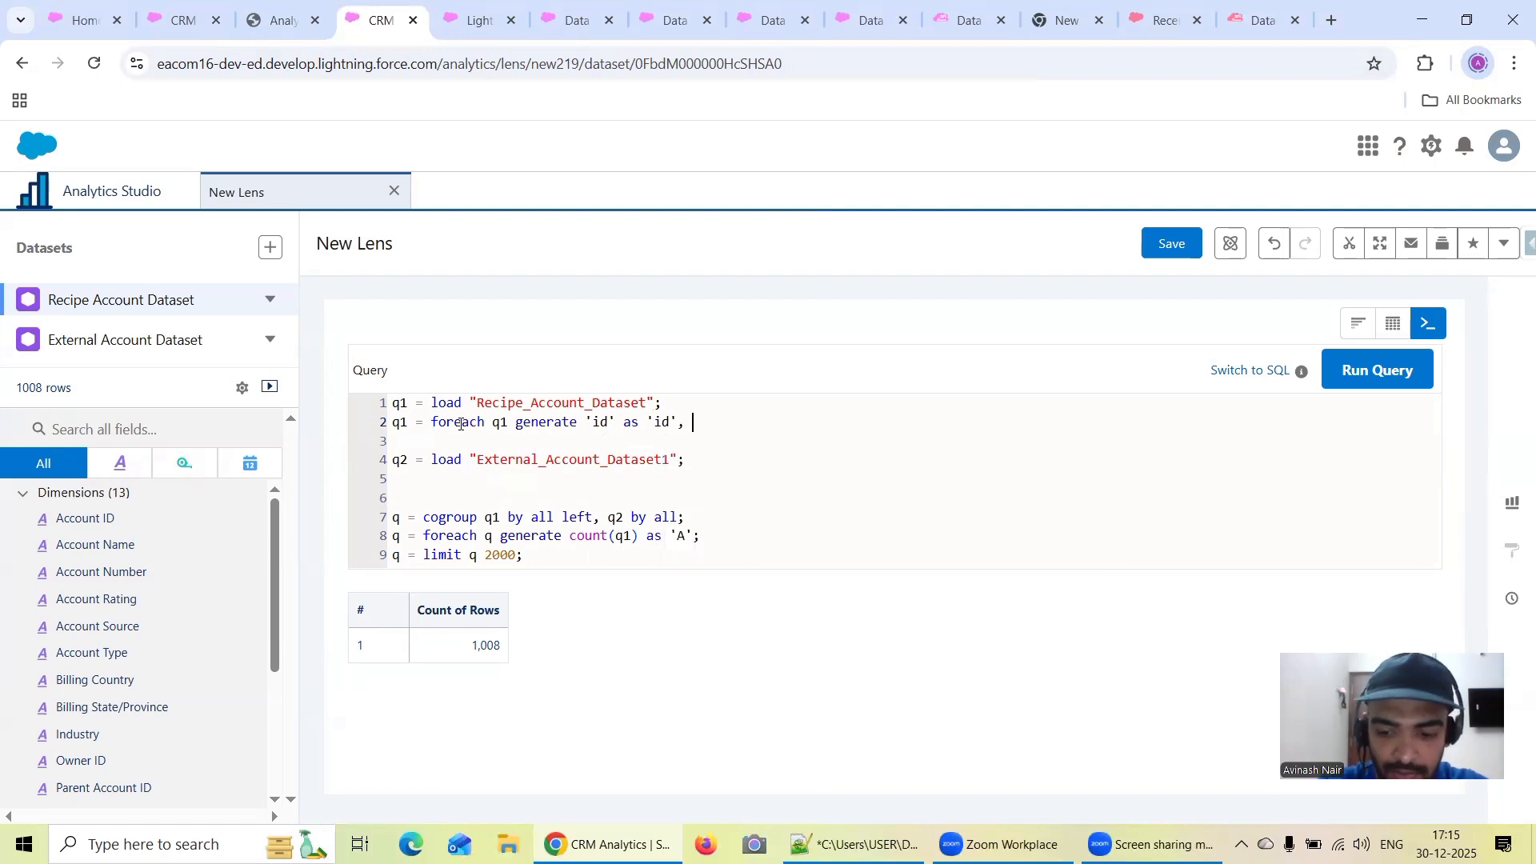
pyautogui.write("'name")
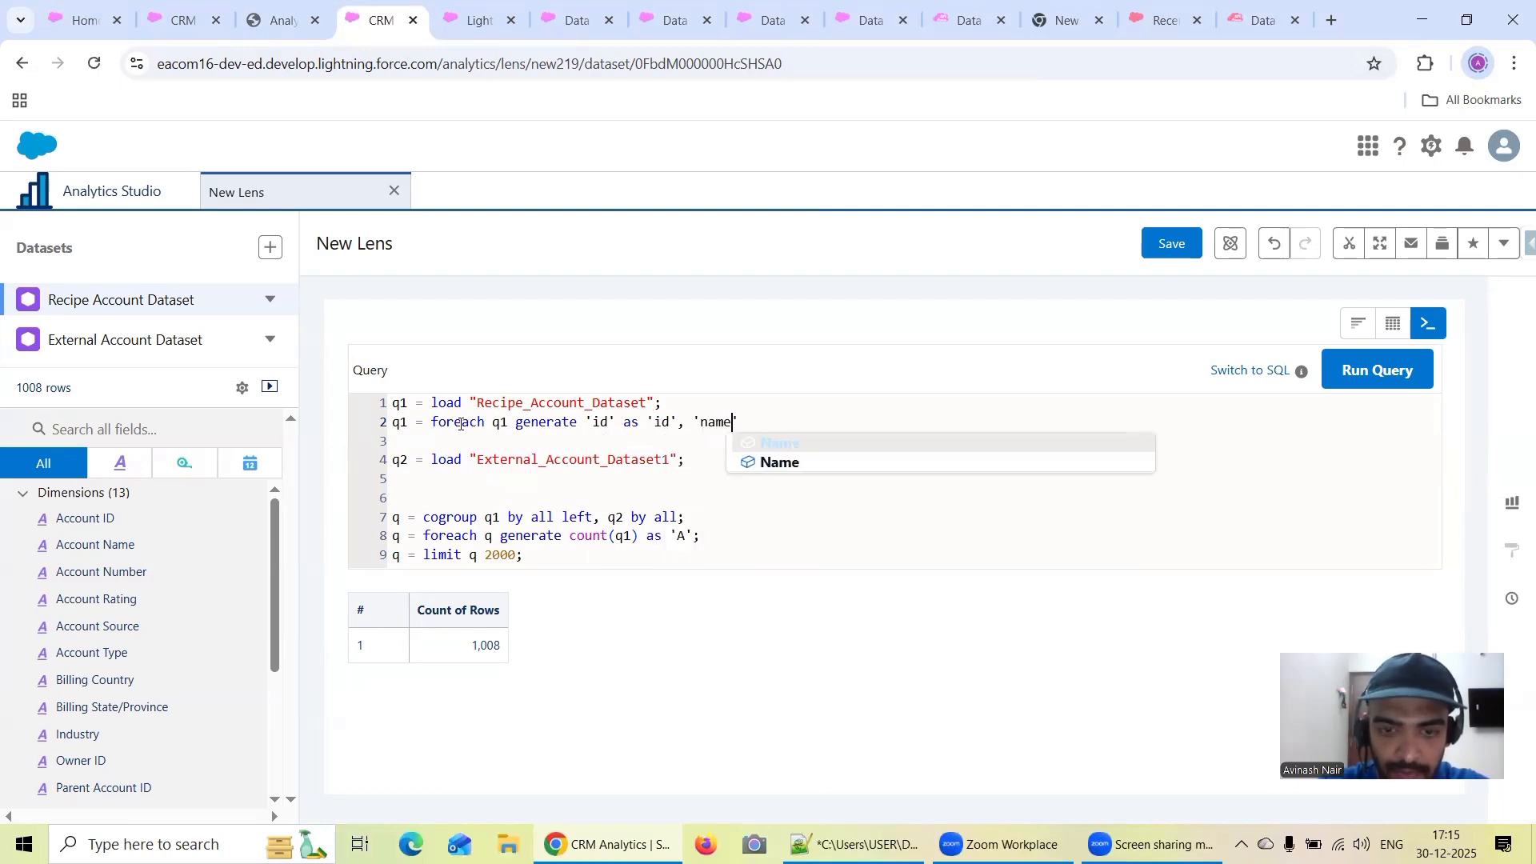
pyautogui.write("' as ")
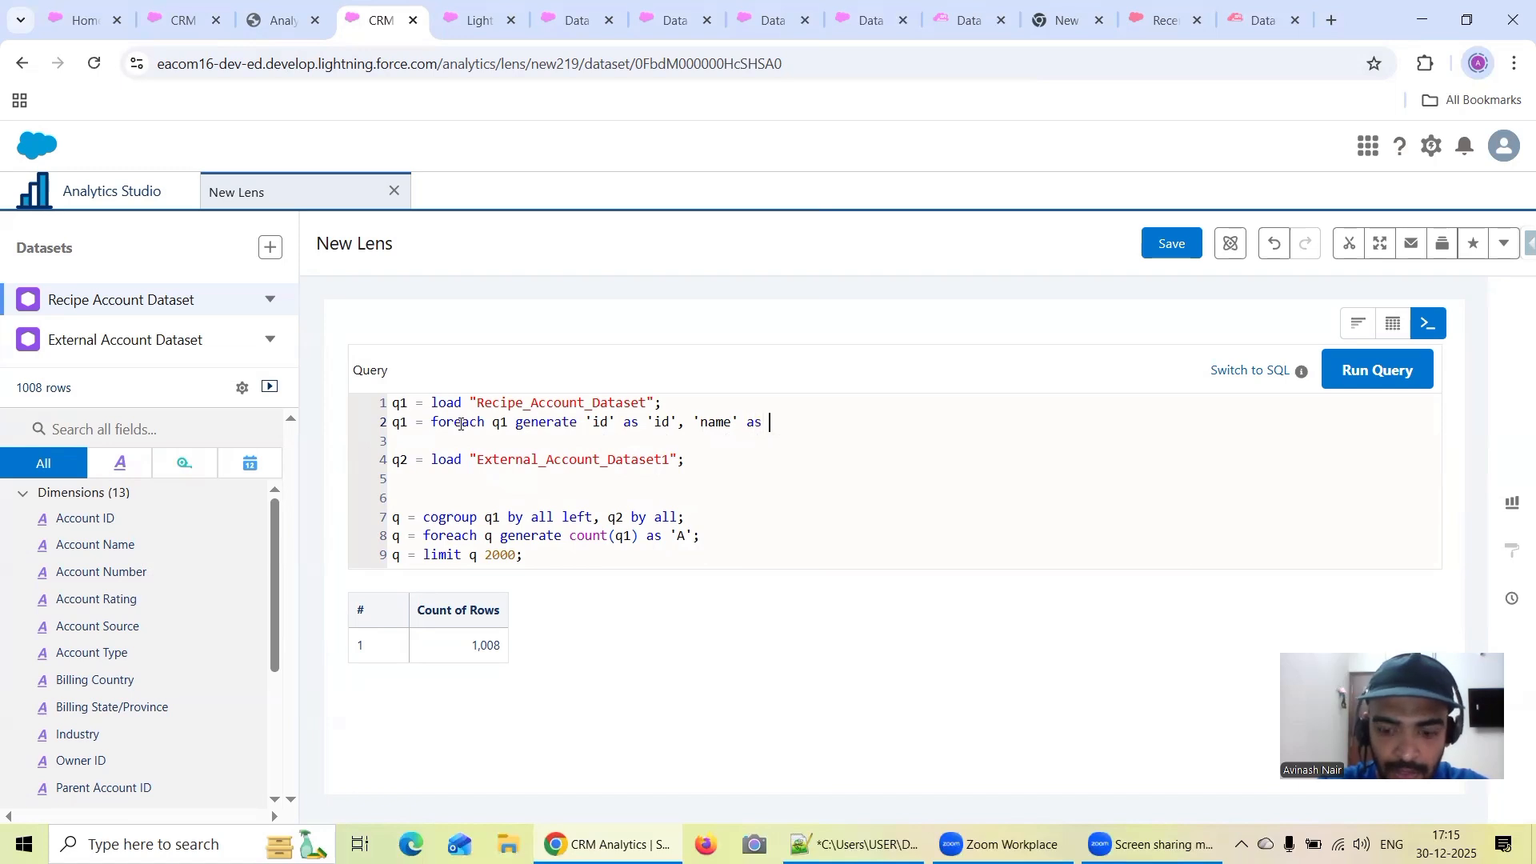
pyautogui.write("'name';")
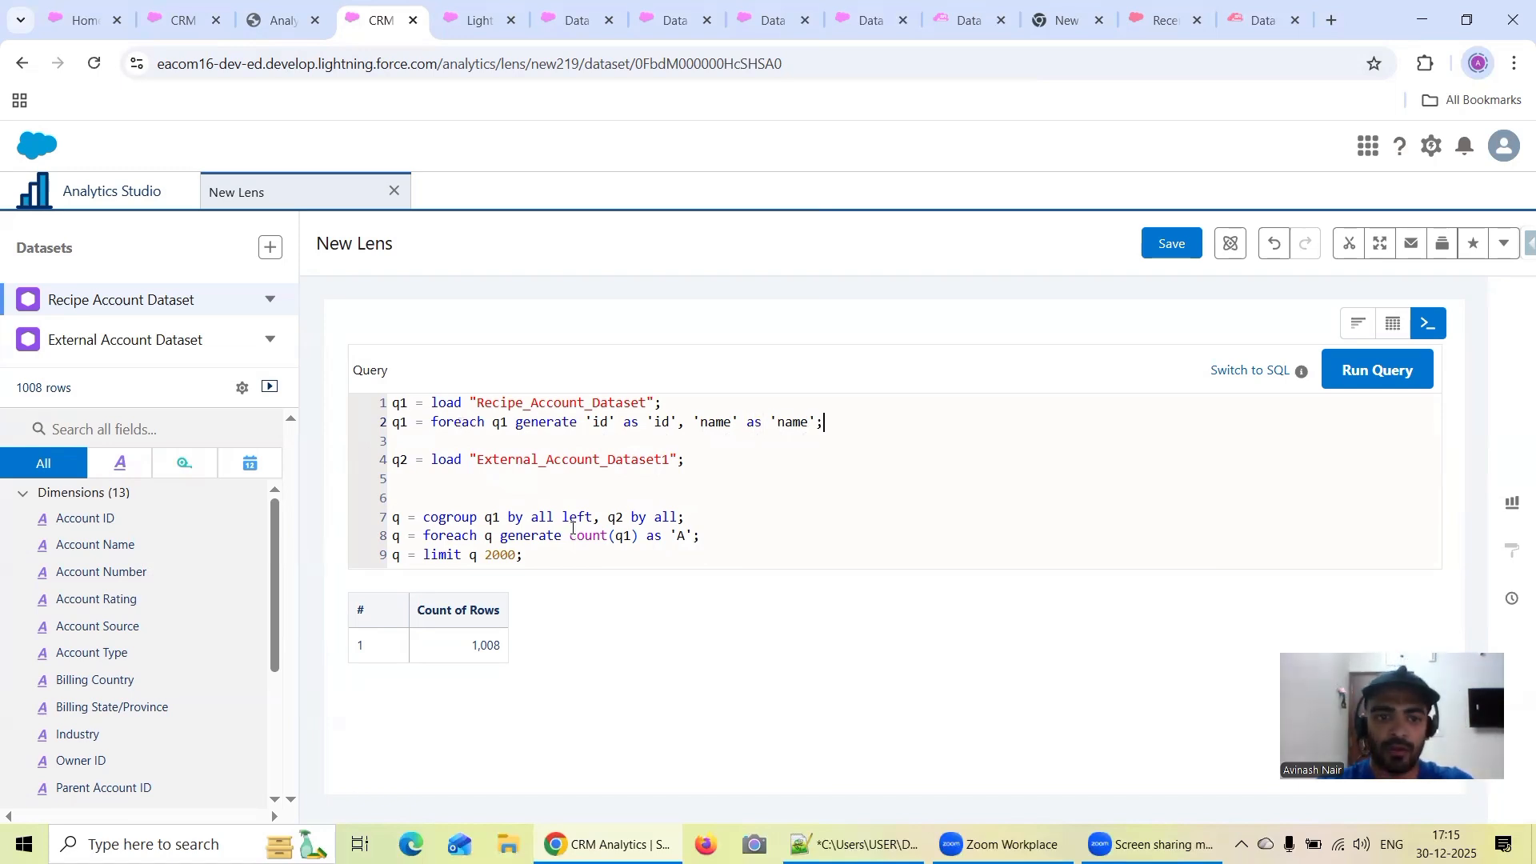
# Comment out the External_Account_Dataset1 load and the cogroup, foreach and limit statements on q, and run the query
pyautogui.moveTo(537, 559); pyautogui.dragTo(380, 456)
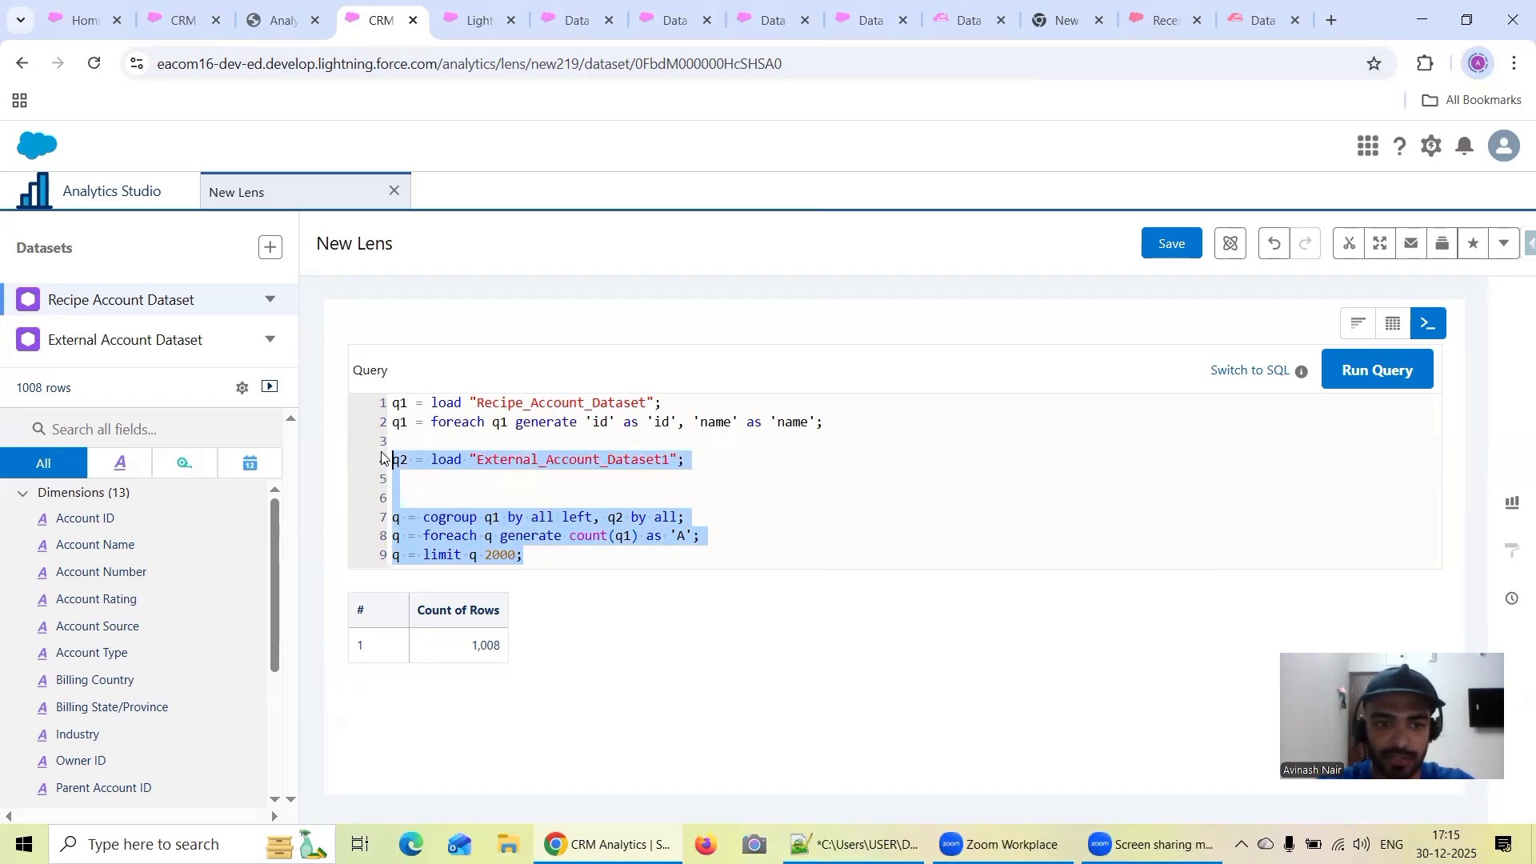
pyautogui.hotkey('ctrl', '/')
pyautogui.click(429, 441)
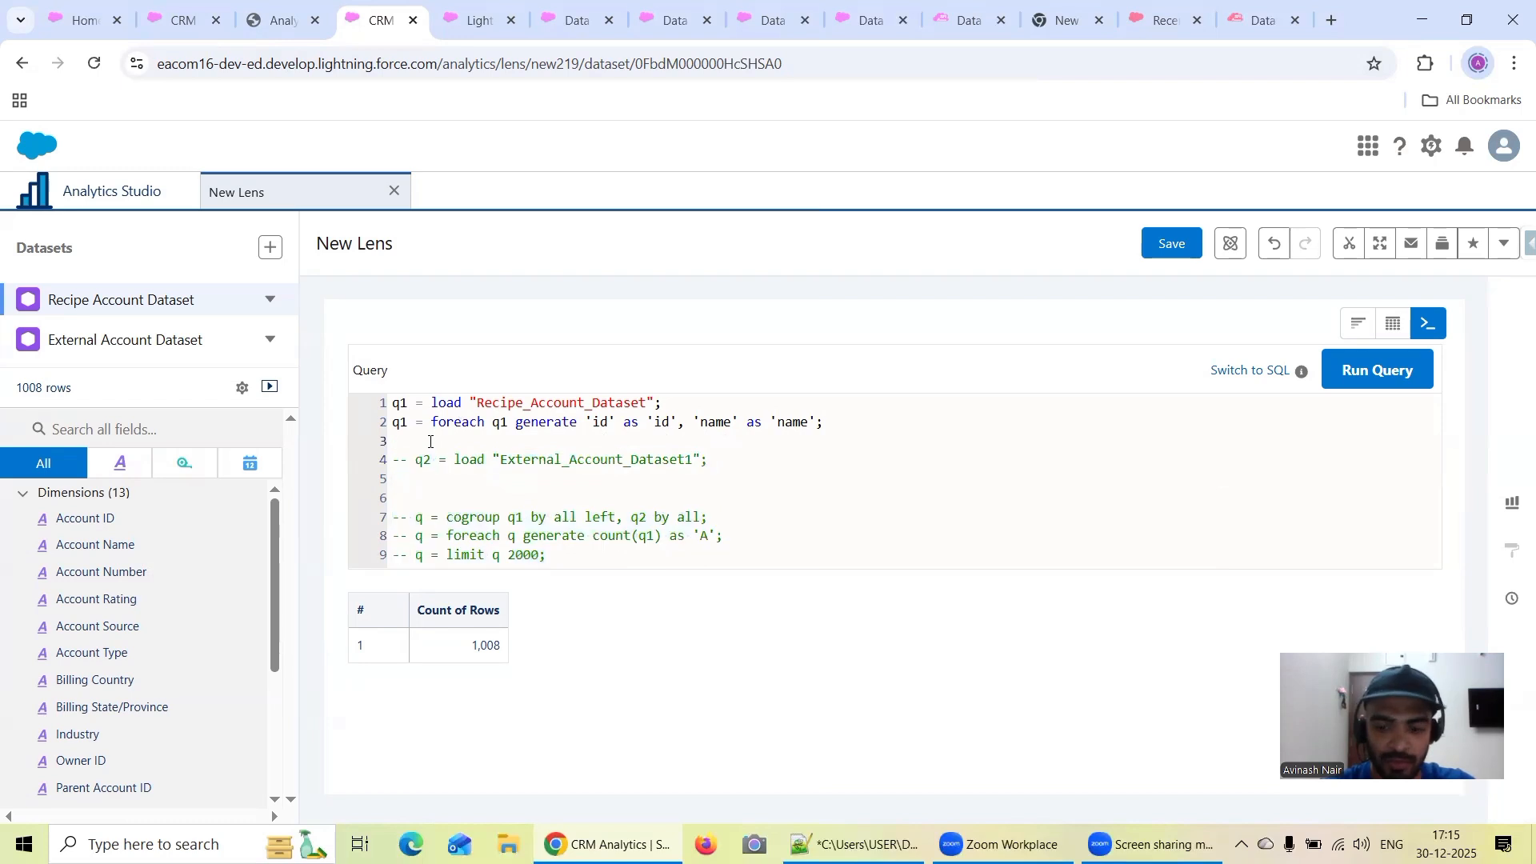
pyautogui.click(385, 438)
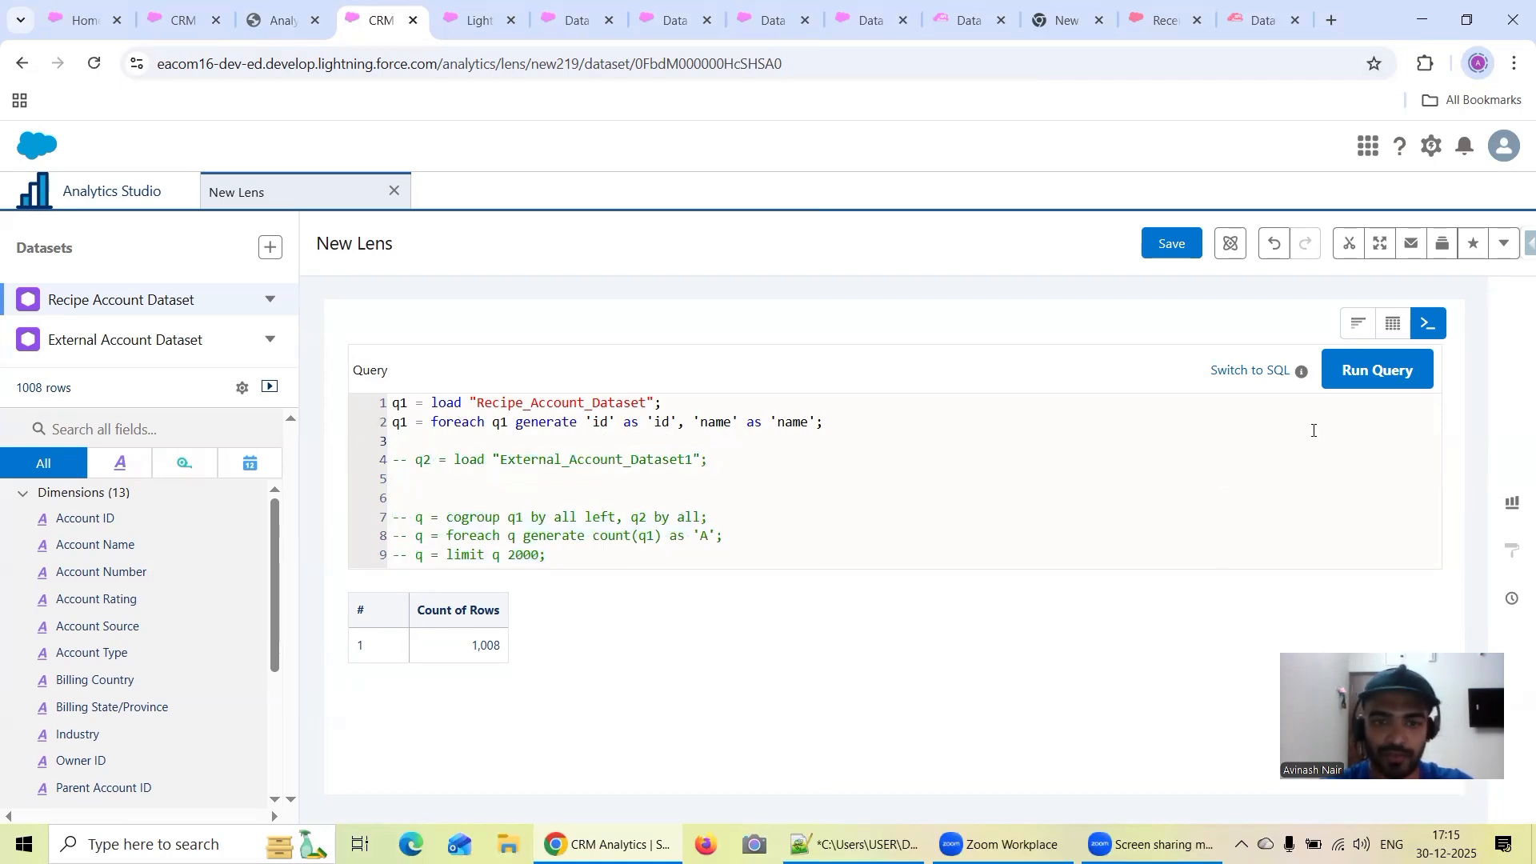
pyautogui.click(1370, 382)
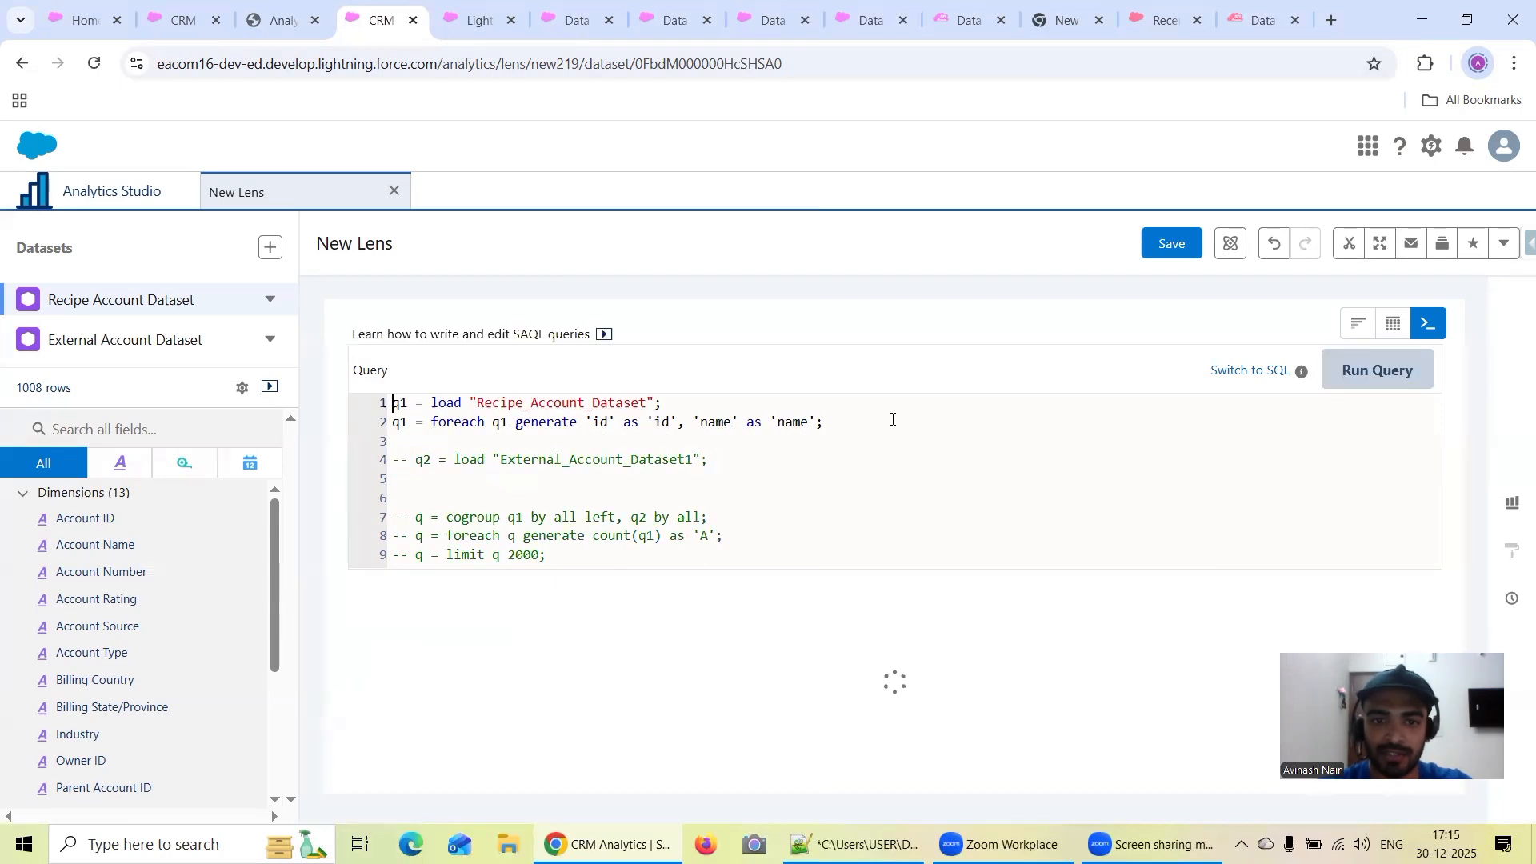
# Search the dataset's fields for "id" and copy the developer name of the Account ID field
pyautogui.click(117, 431)
pyautogui.write('id')
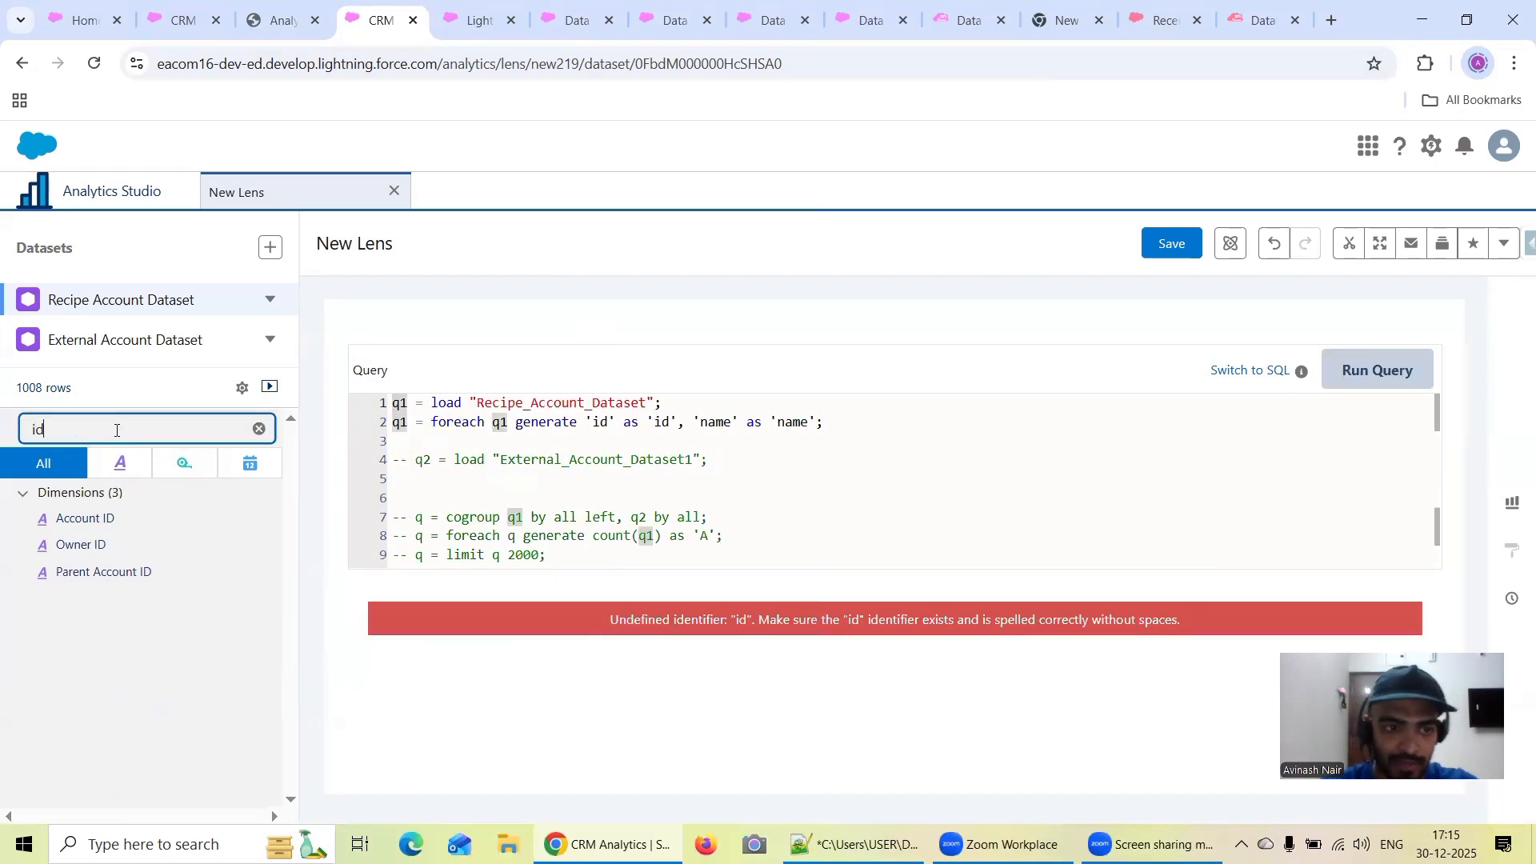
pyautogui.click(271, 520)
pyautogui.click(304, 569)
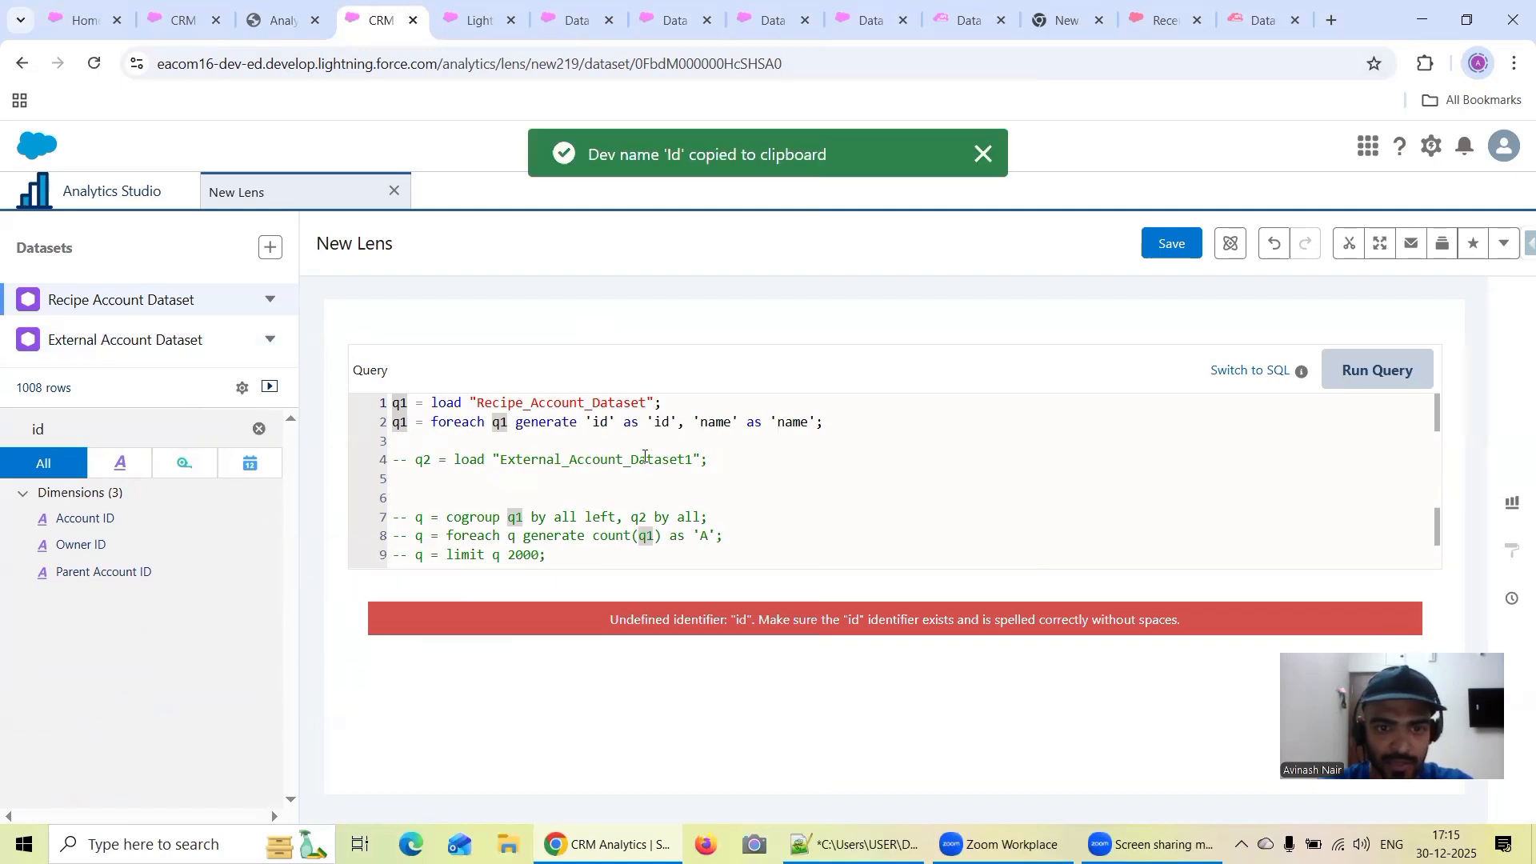
# Replace both the 'id' field and its alias in the q1 projection with the copied name 'Id'
pyautogui.doubleClick(610, 423)
pyautogui.hotkey('ctrl', 'v')
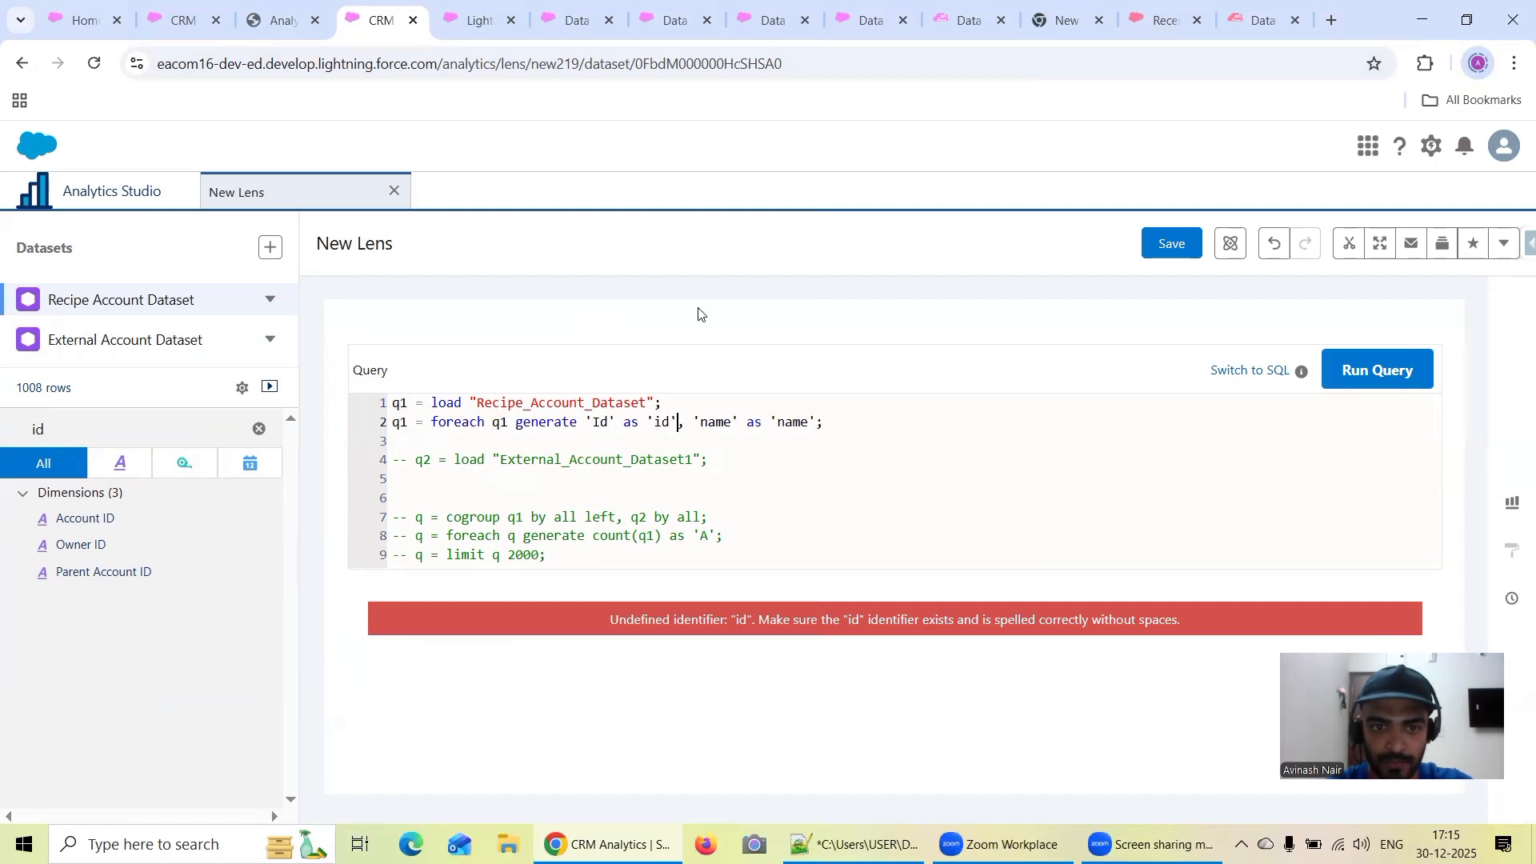
pyautogui.press('BackSpace')
pyautogui.press('BackSpace')
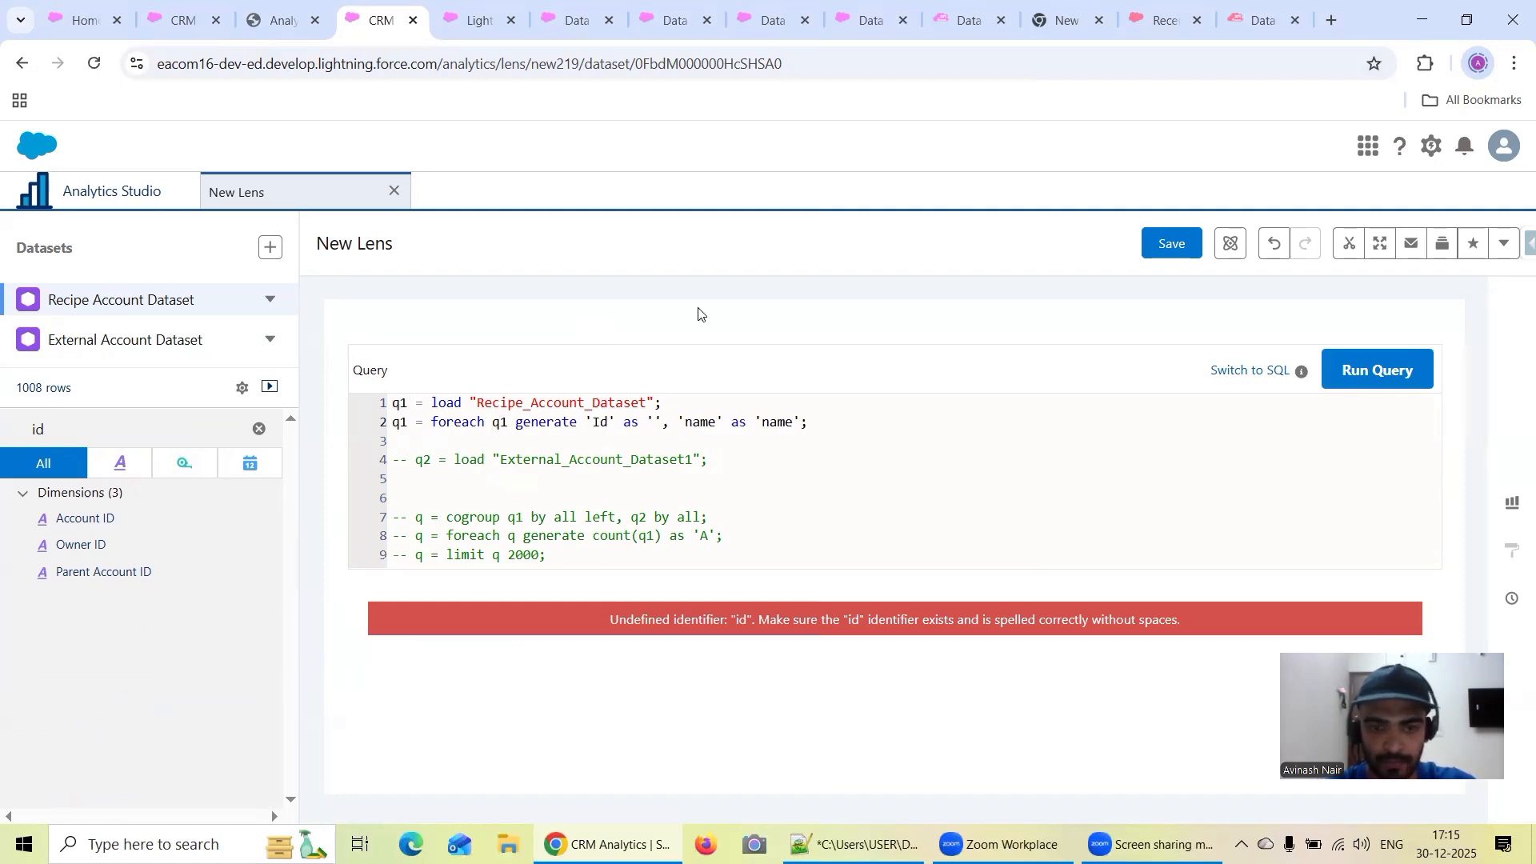
pyautogui.hotkey('ctrl', 'v')
# Capitalize the name field and its alias in the q1 projection as 'Name' and run the query
pyautogui.click(713, 421)
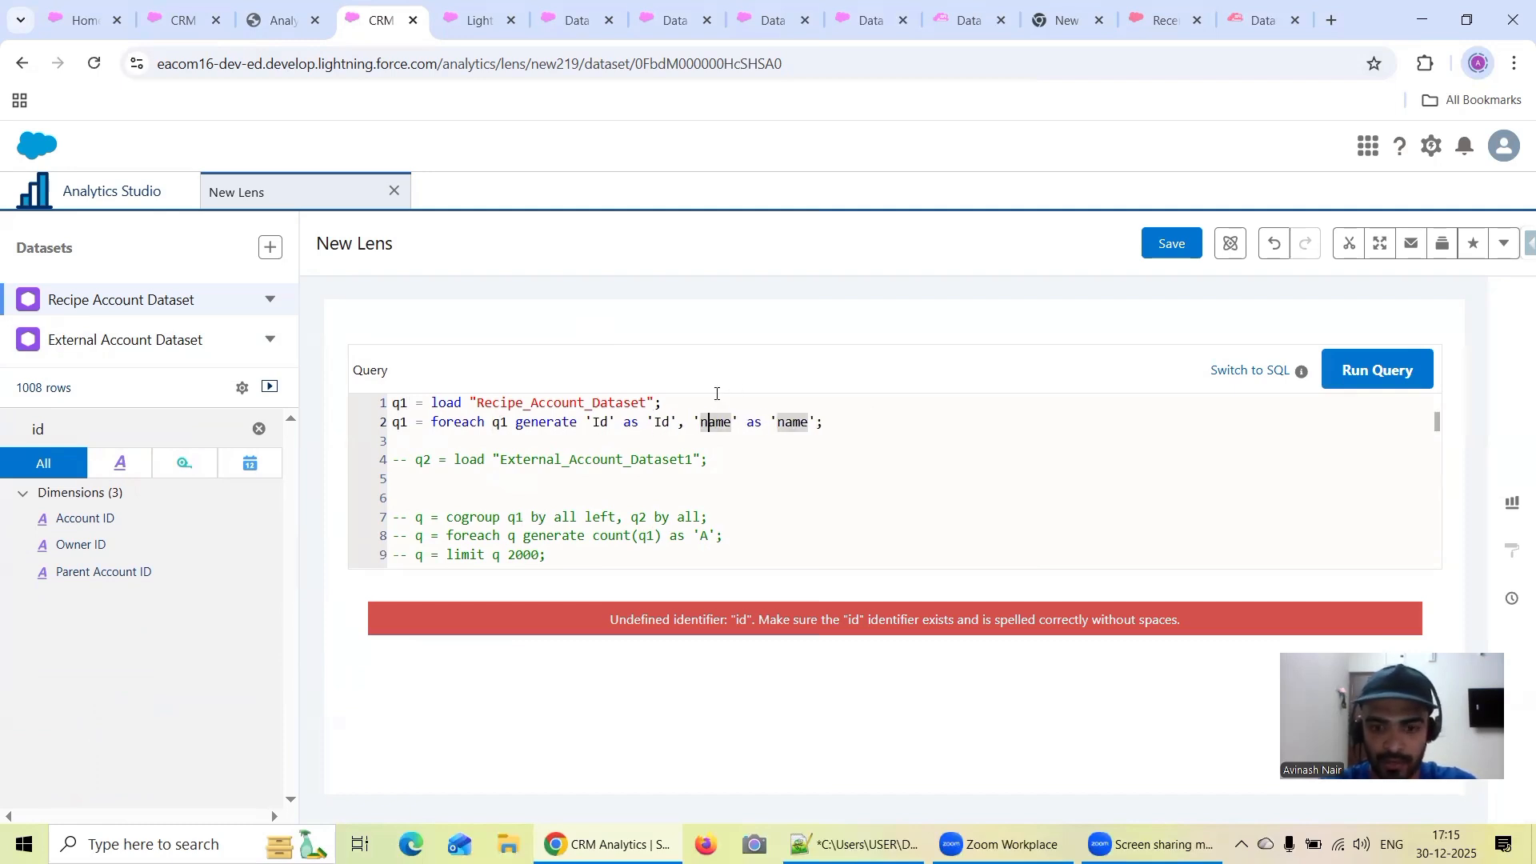
pyautogui.press('BackSpace')
pyautogui.write('N')
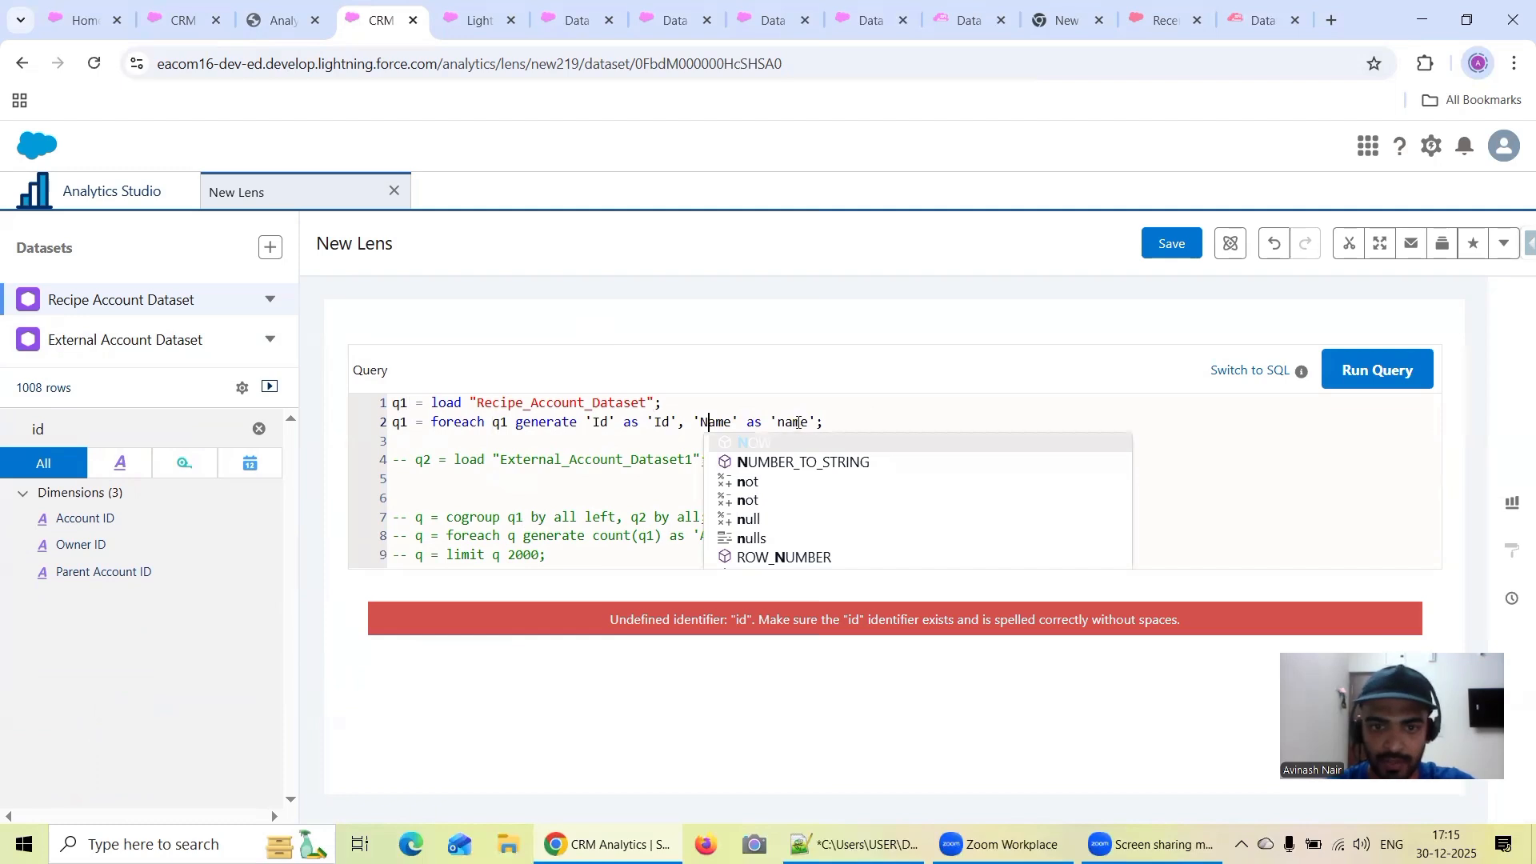
pyautogui.click(784, 424)
pyautogui.press('BackSpace')
pyautogui.write('N')
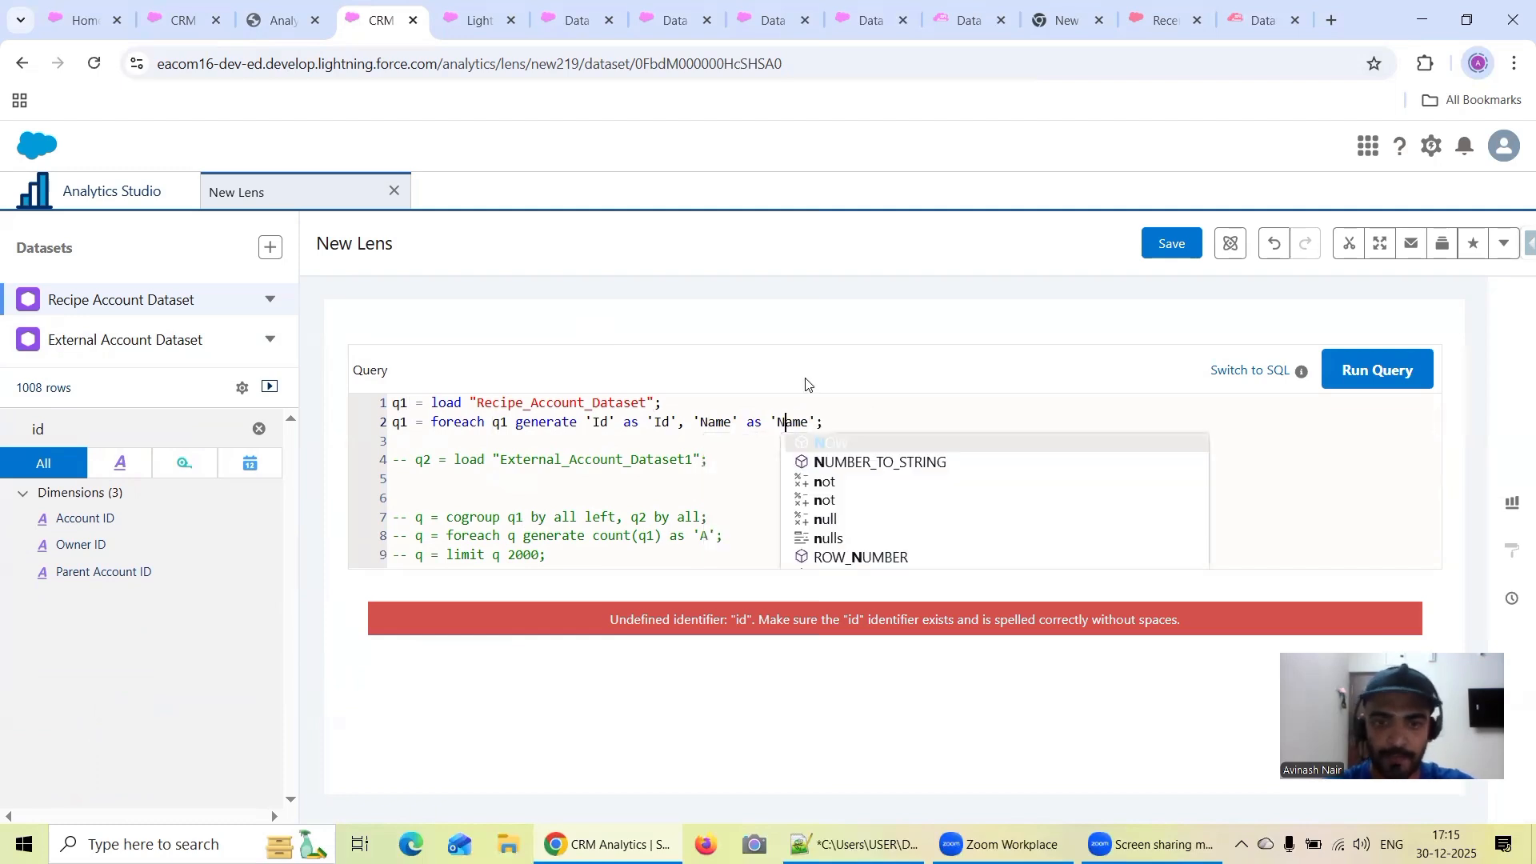
pyautogui.click(1360, 370)
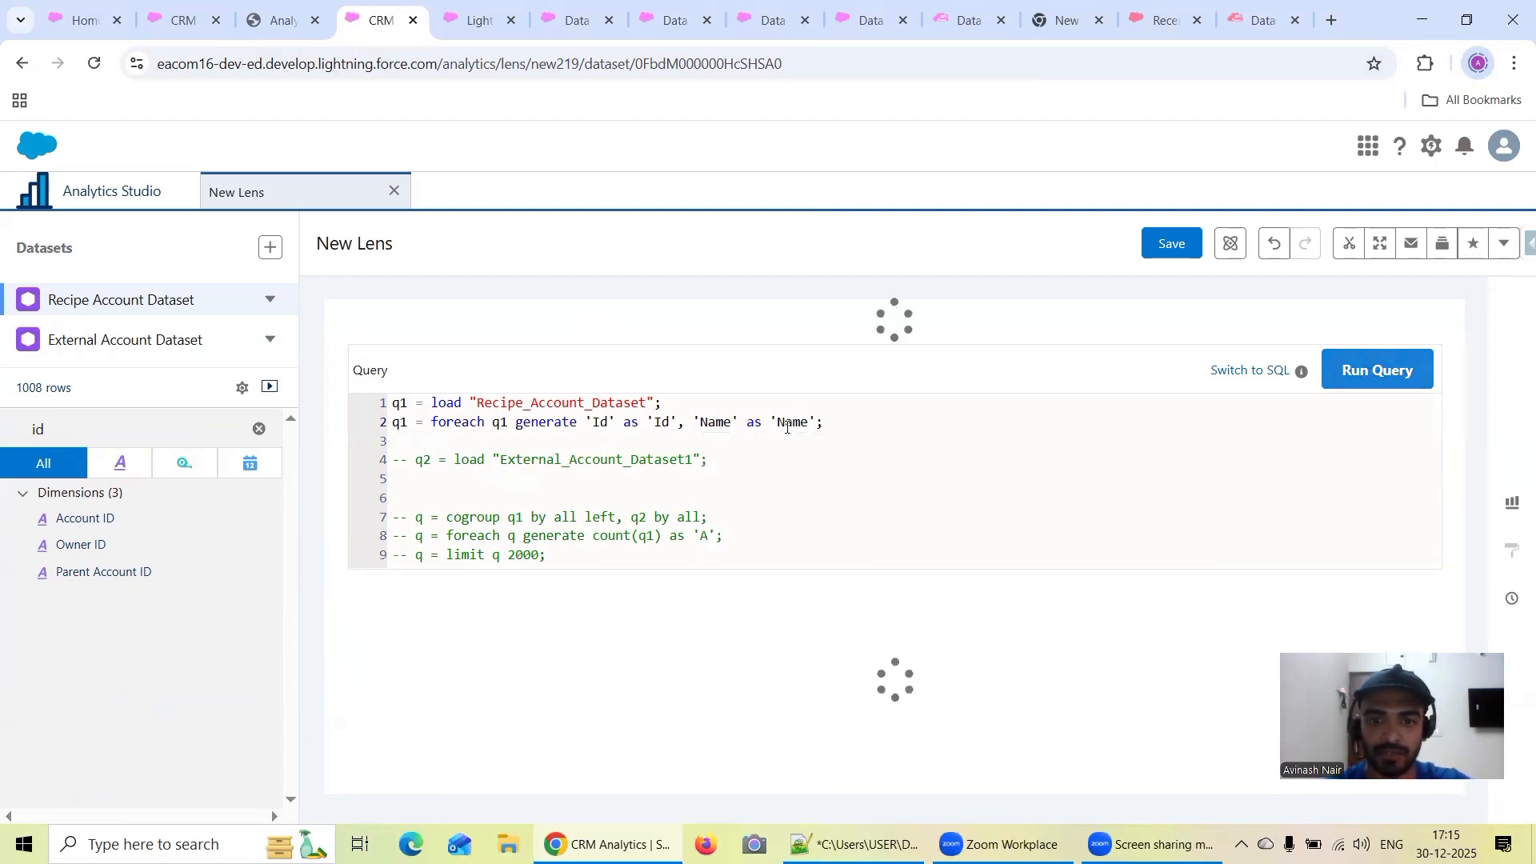
# Duplicate the q1 foreach projection onto a new line below the External_Account_Dataset1 load statement
pyautogui.moveTo(831, 427); pyautogui.dragTo(346, 420)
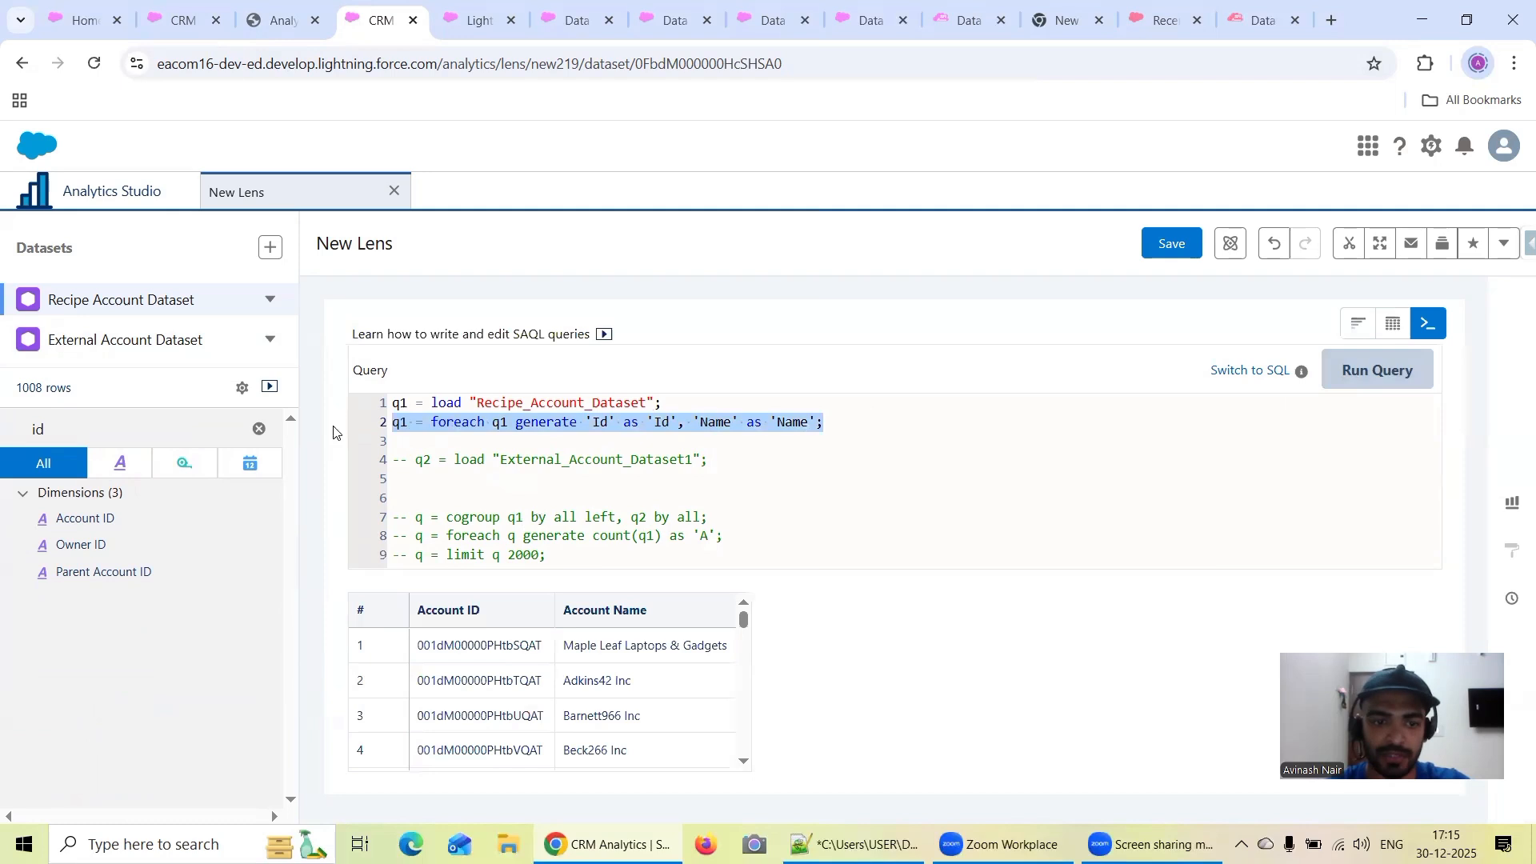
pyautogui.hotkey('ctrl', 'c')
pyautogui.click(720, 462)
pyautogui.press('Return')
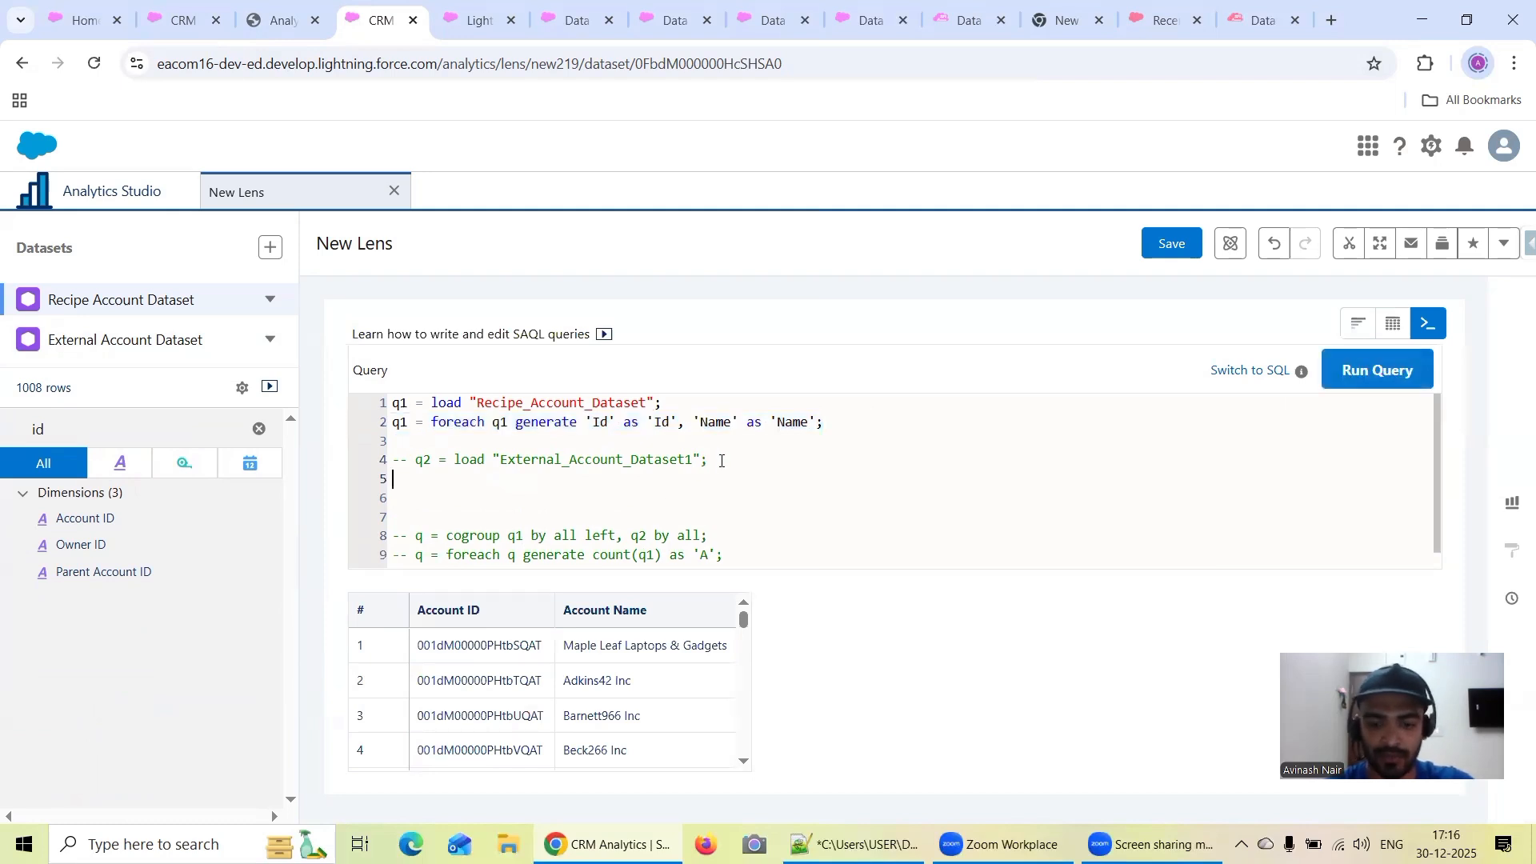
pyautogui.hotkey('ctrl', 'v')
# Uncomment the q2 load of External_Account_Dataset1, run the query and look through the result table
pyautogui.doubleClick(419, 459)
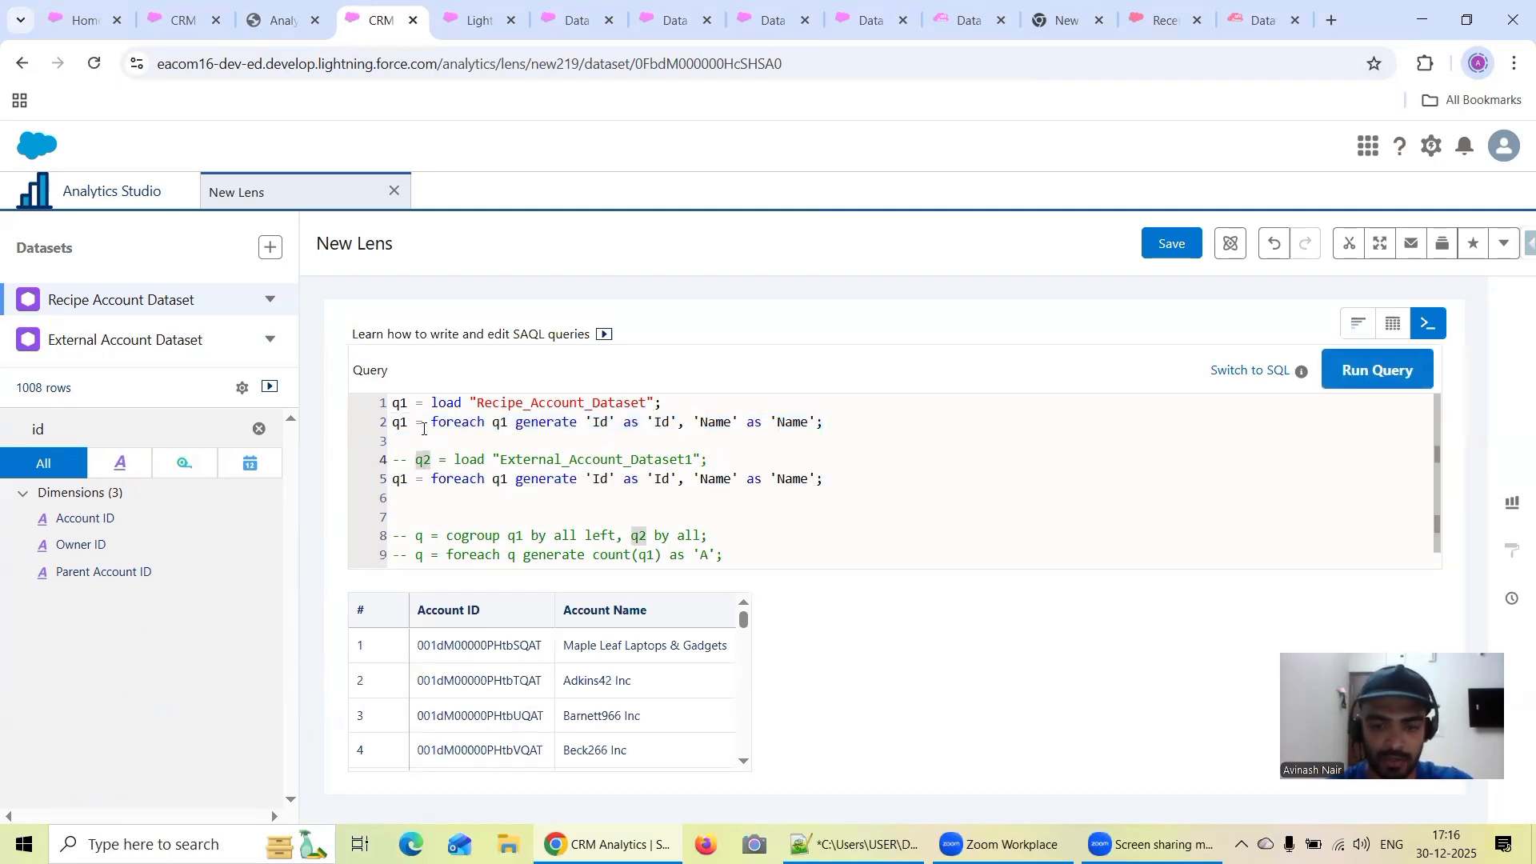
pyautogui.press('BackSpace')
pyautogui.press('BackSpace')
pyautogui.press('BackSpace')
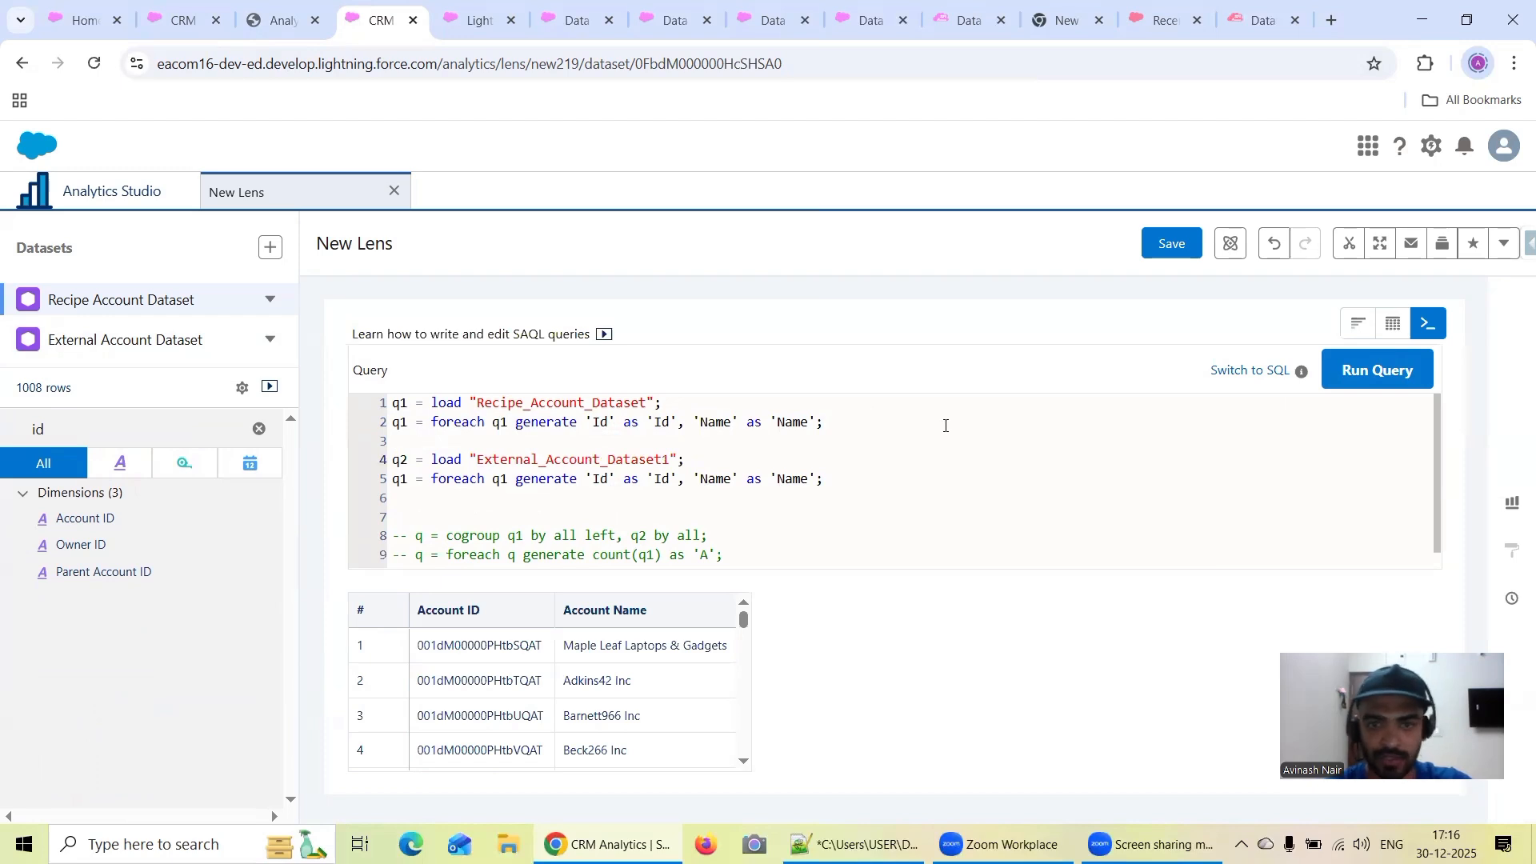
pyautogui.click(1371, 381)
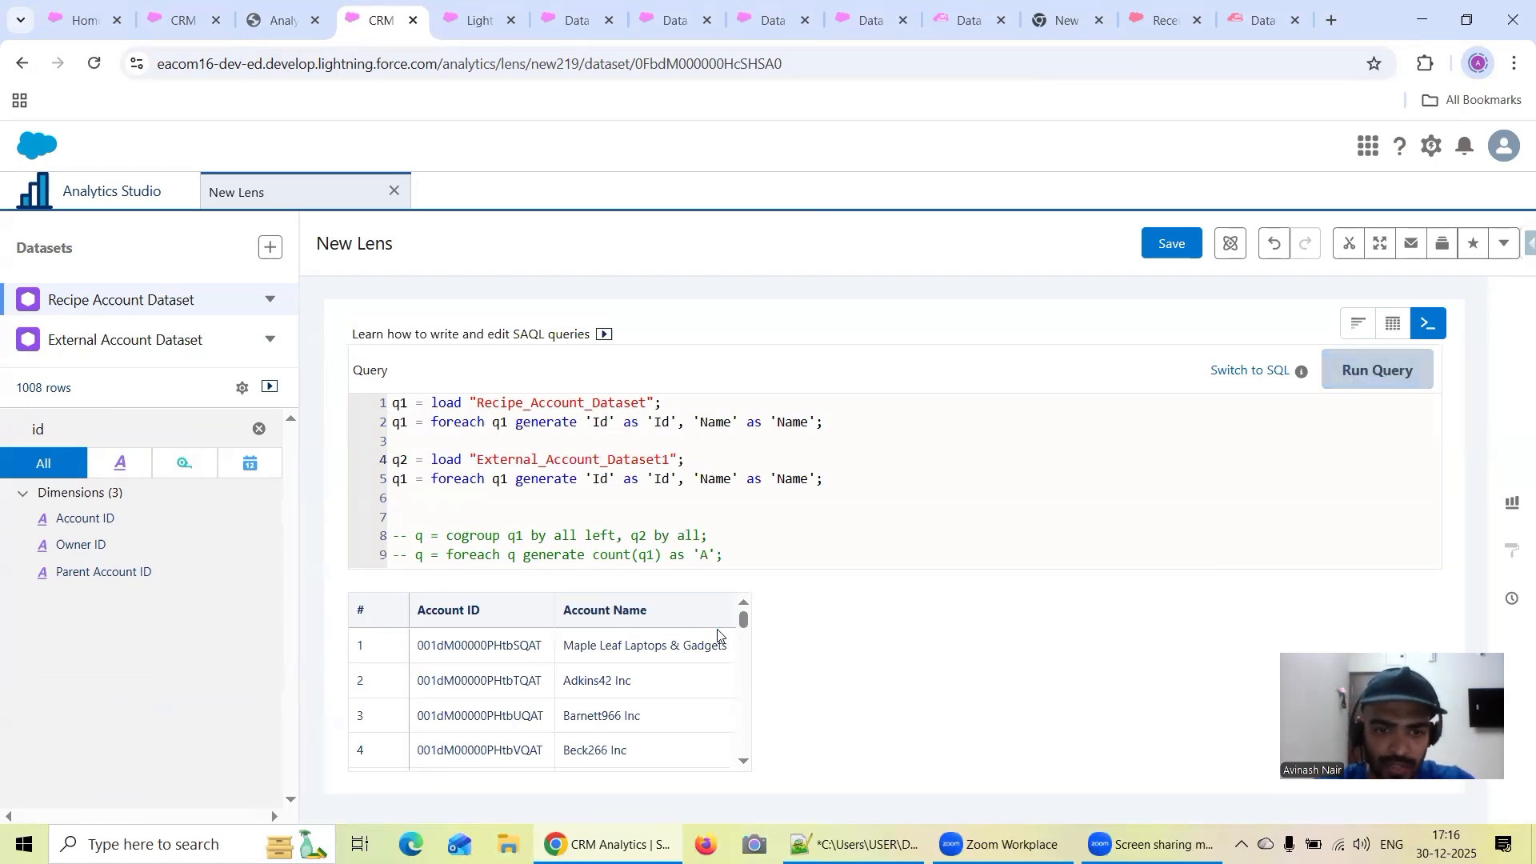
pyautogui.scroll(-1, 721, 635)
pyautogui.scroll(1, 721, 632)
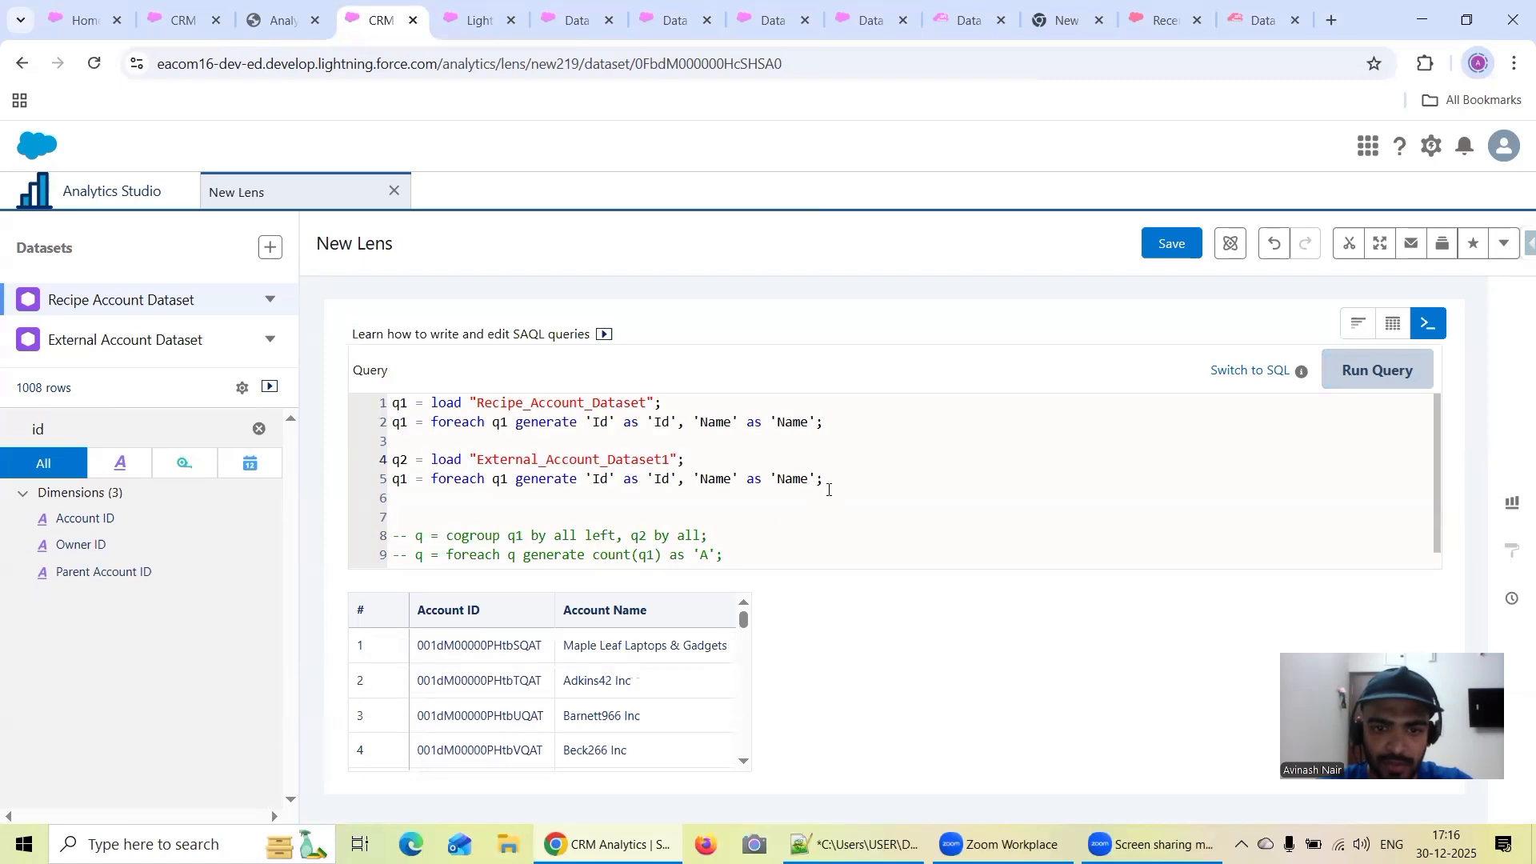
# Comment out the External_Account_Dataset1 load statement and the duplicated foreach projection below it
pyautogui.moveTo(829, 490); pyautogui.dragTo(360, 467)
pyautogui.hotkey('ctrl', '/')
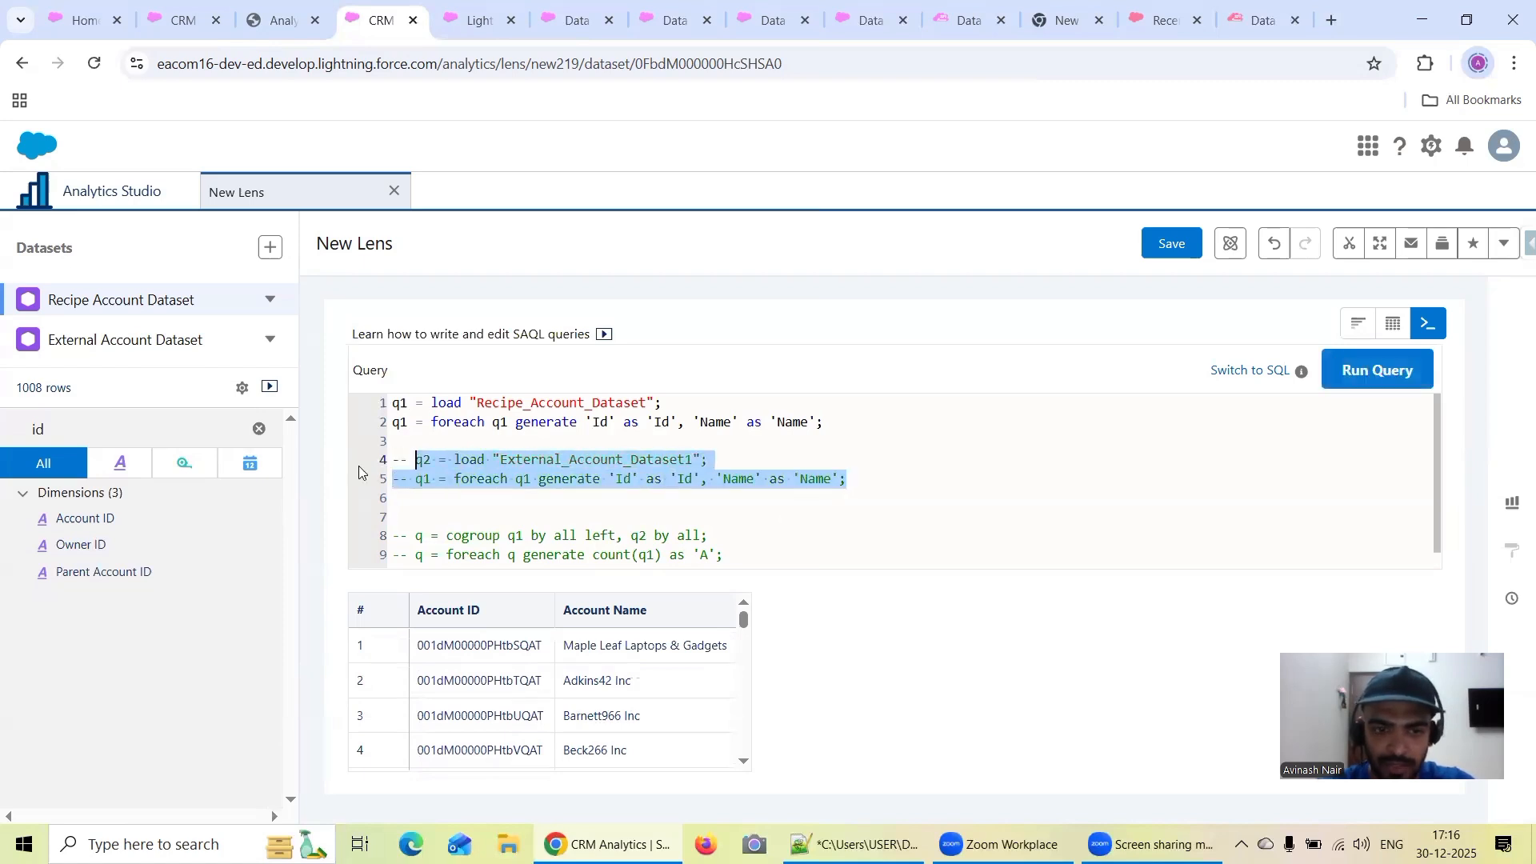
# Run the q1-only query, uncomment the External_Account_Dataset1 load and the foreach projection below it, and rerun the query
pyautogui.click(1365, 380)
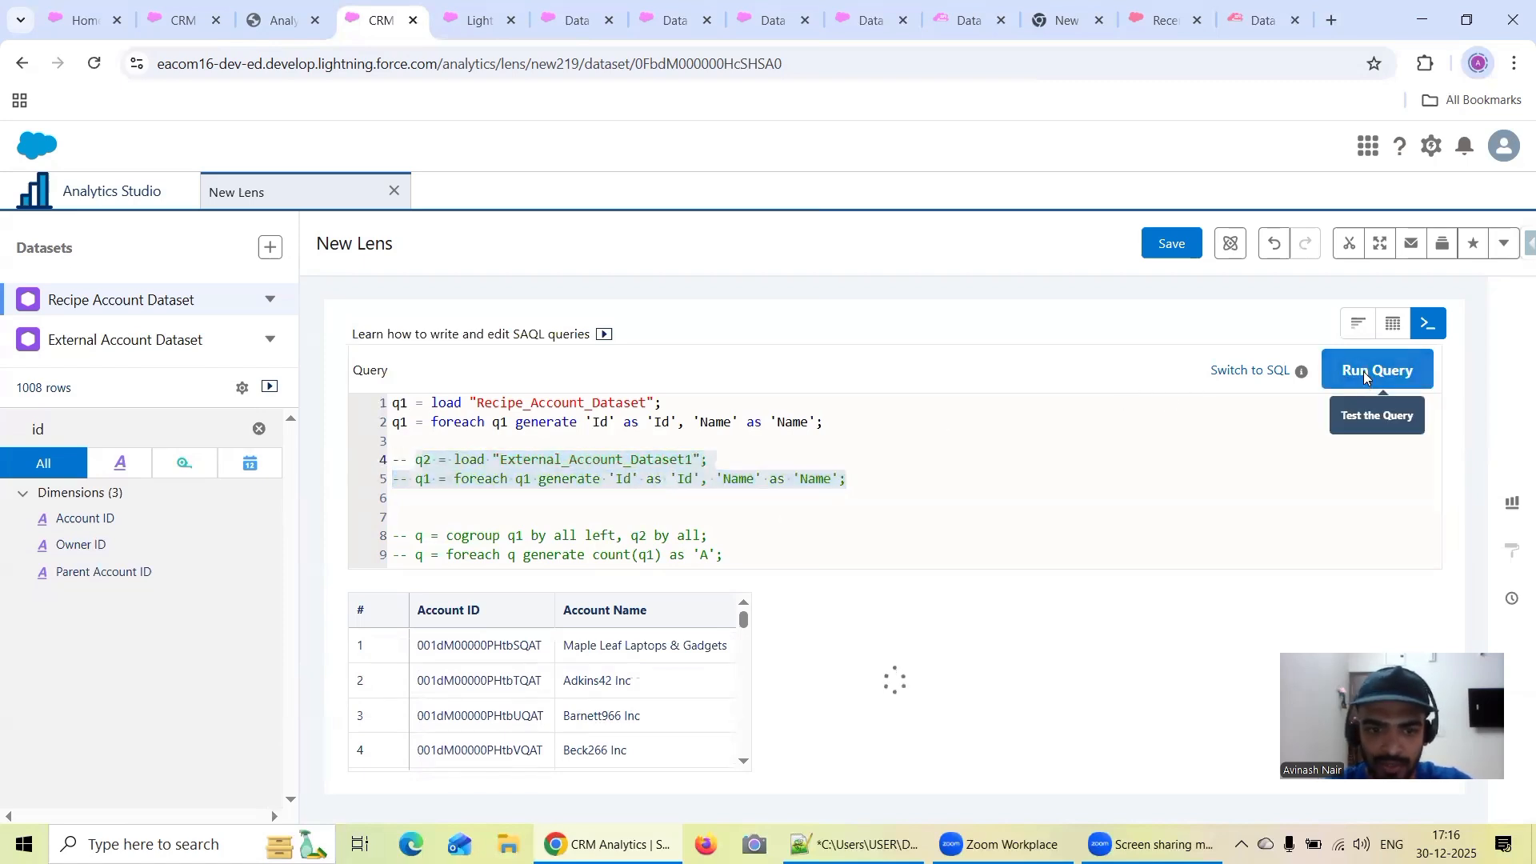
pyautogui.click(866, 496)
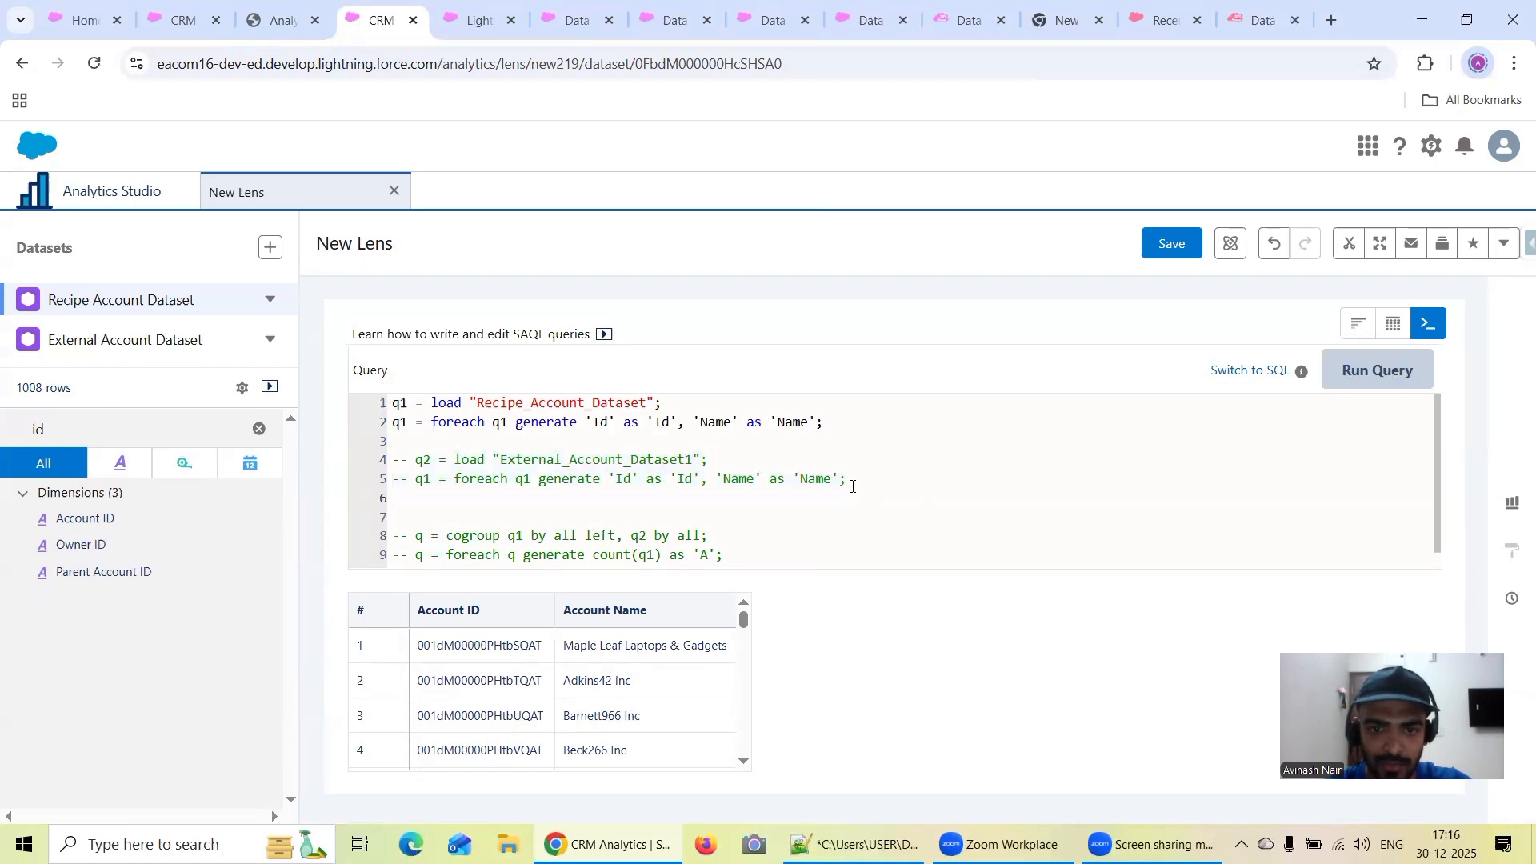
pyautogui.moveTo(853, 487); pyautogui.dragTo(372, 468)
pyautogui.hotkey('ctrl', '/')
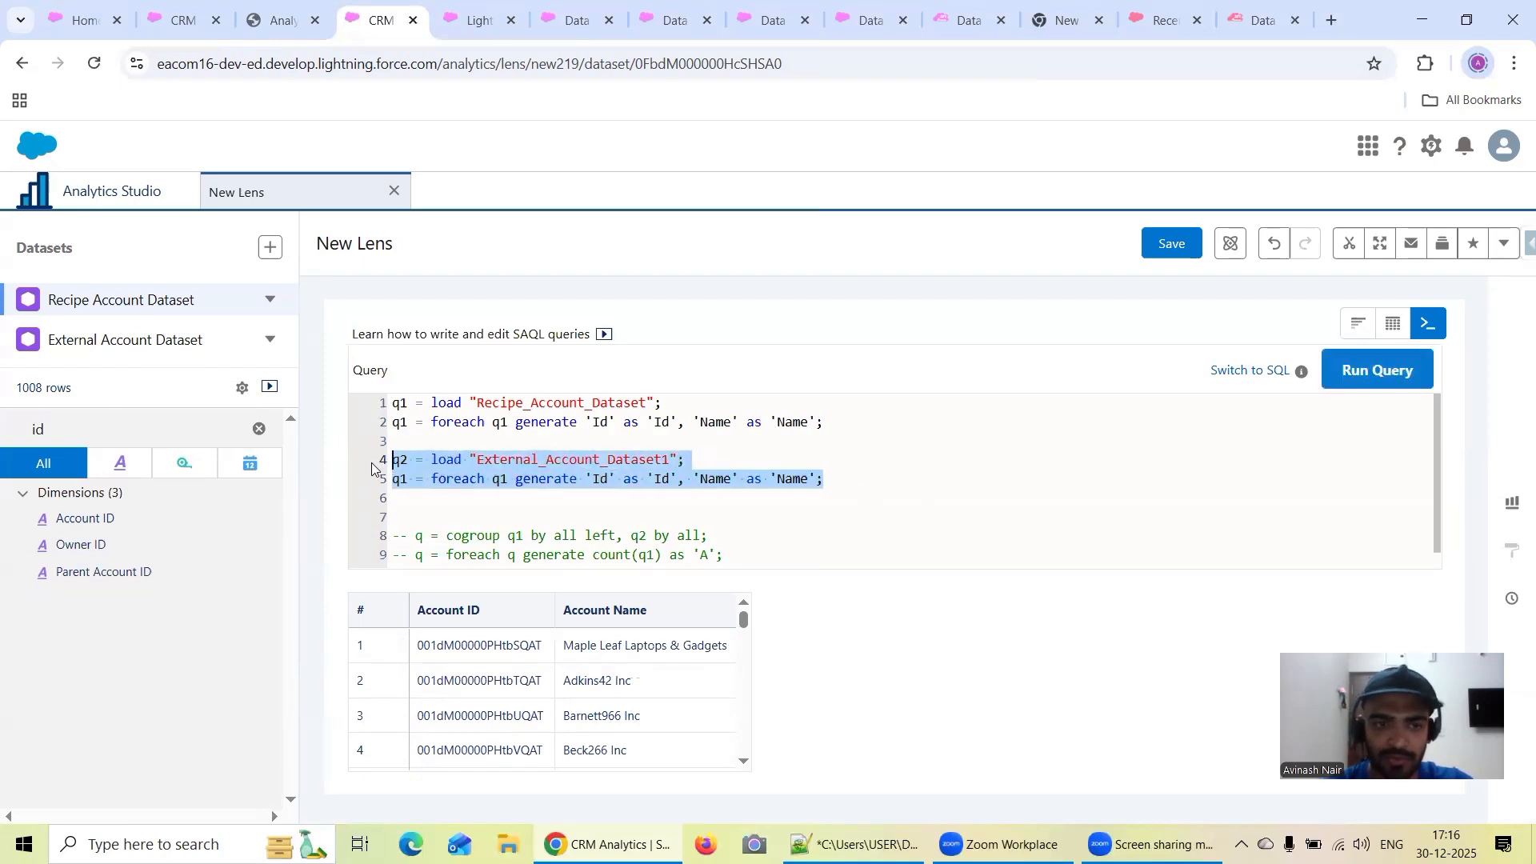
pyautogui.click(1380, 376)
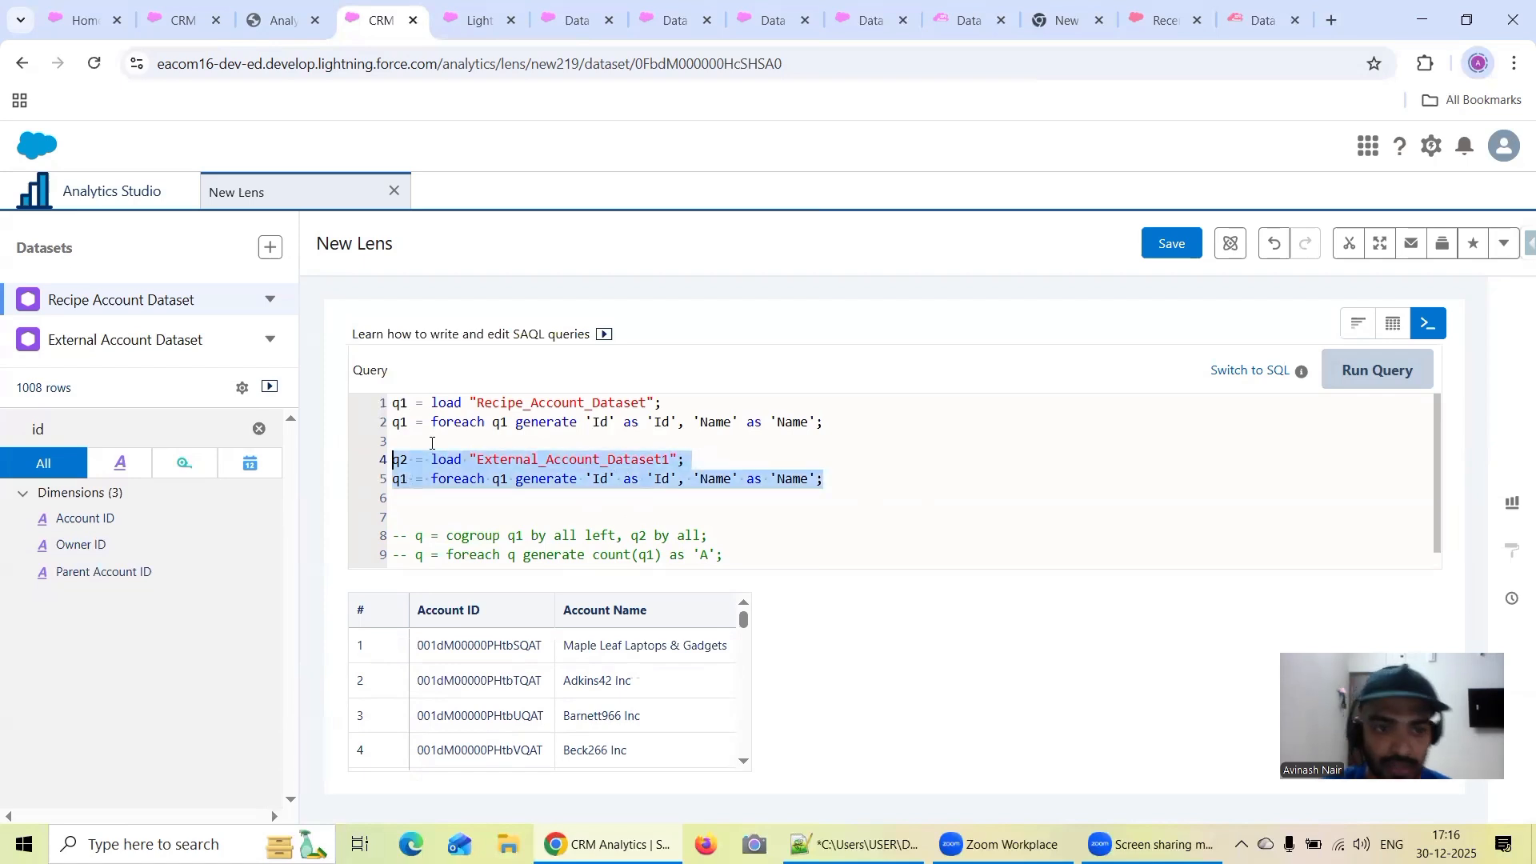
# Assign the foreach projection below the External_Account_Dataset1 load to q2 and run the query
pyautogui.press('Down')
pyautogui.press('Down')
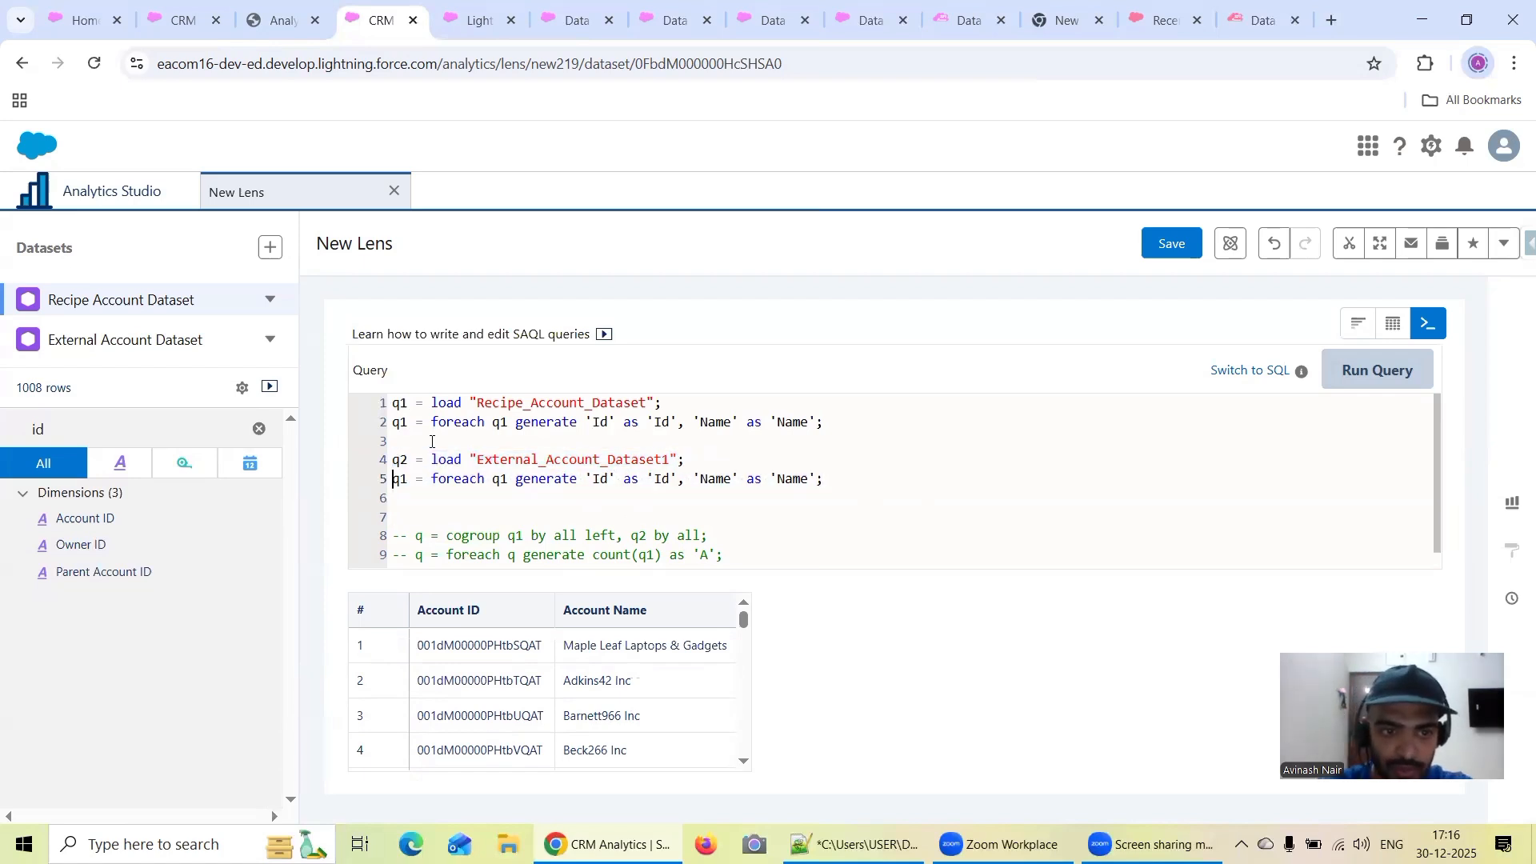
pyautogui.press('Right')
pyautogui.press('Right')
pyautogui.press('BackSpace')
pyautogui.write('2')
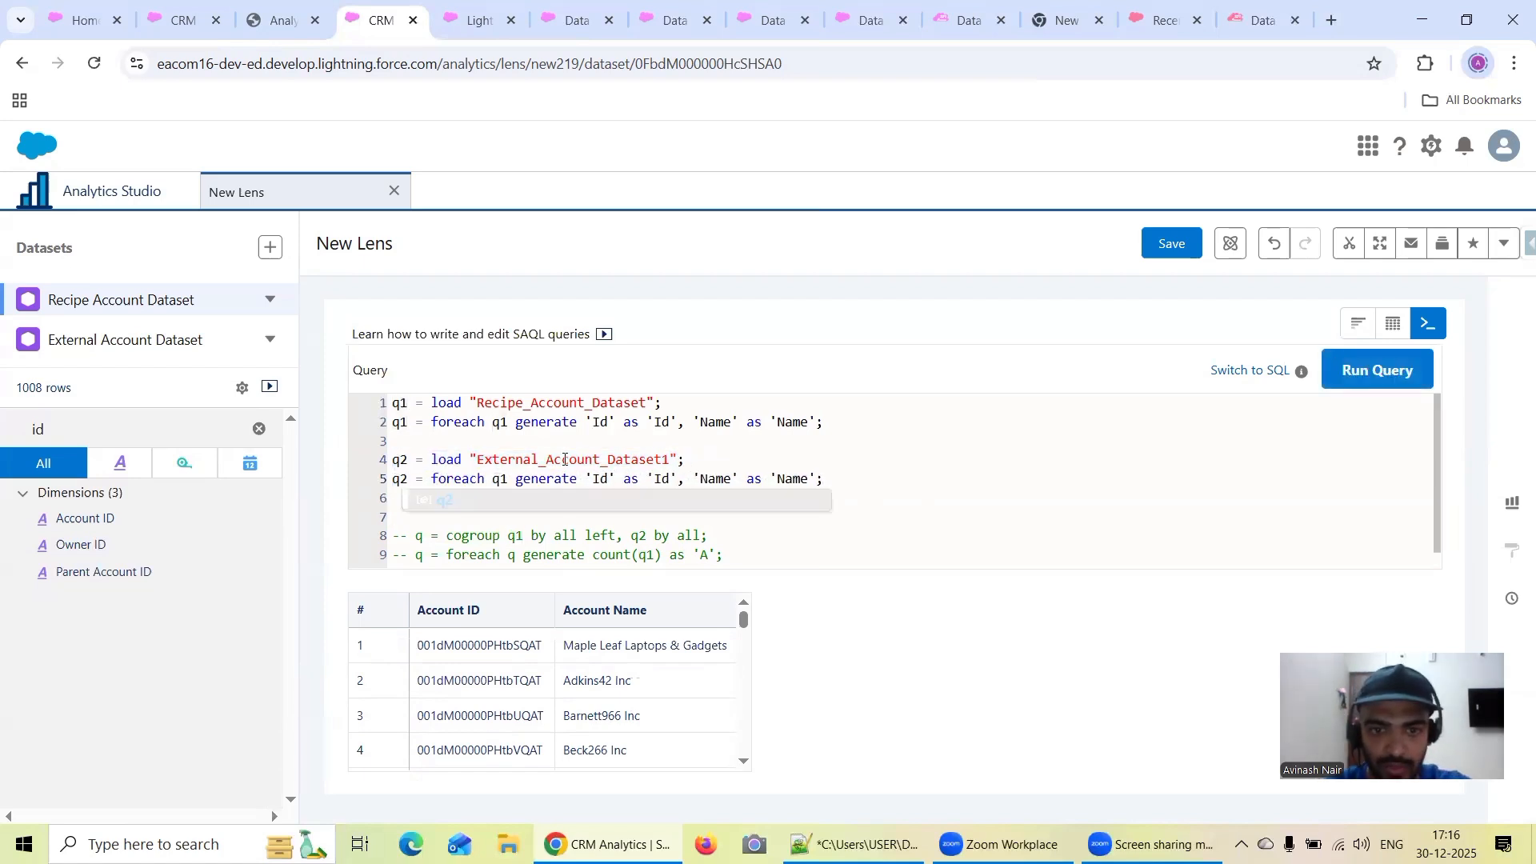
pyautogui.click(1378, 370)
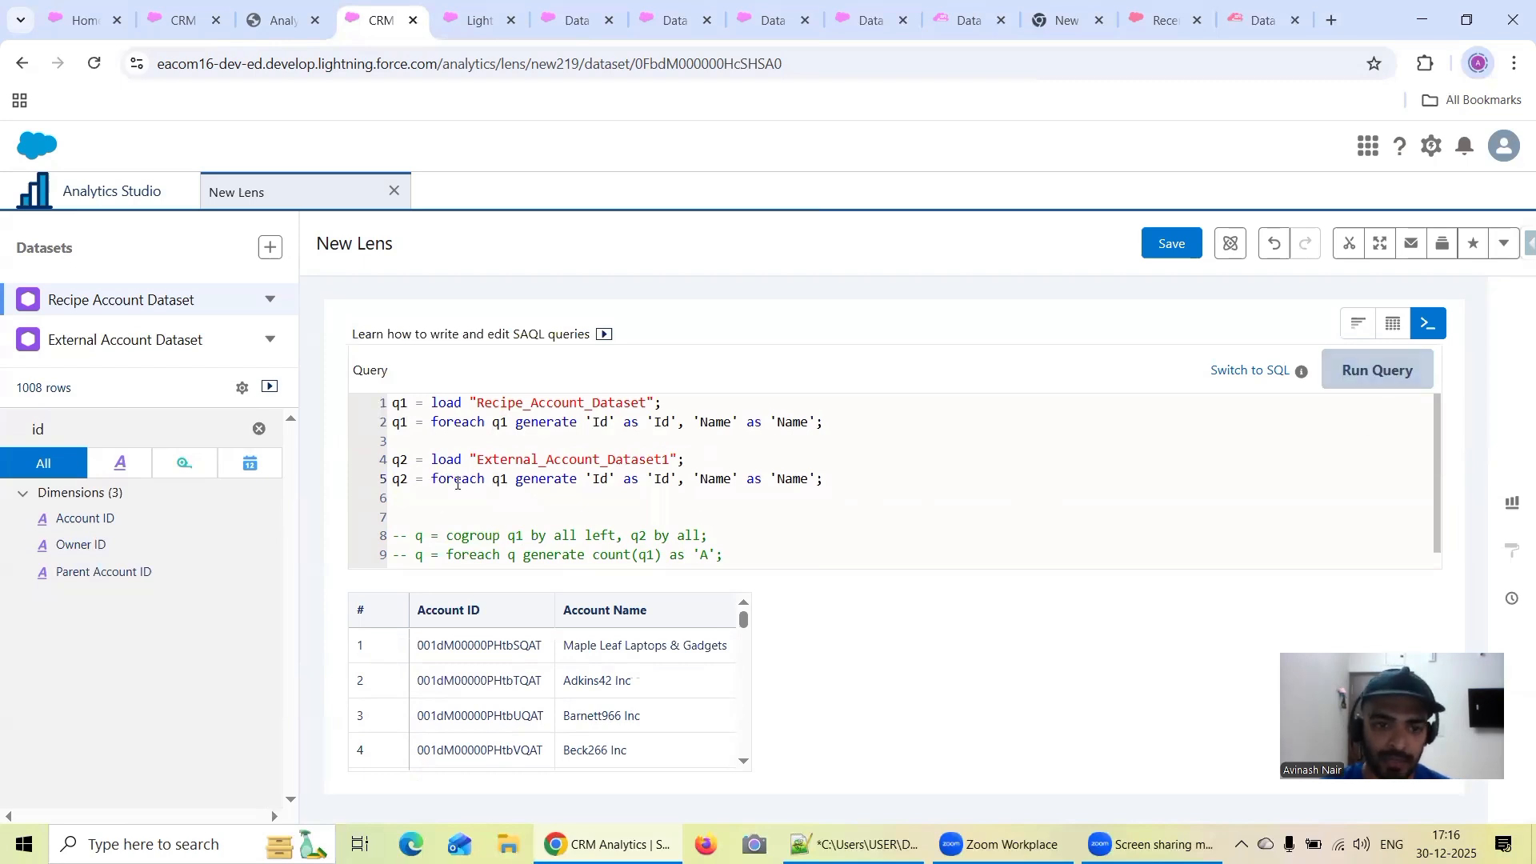
# Make the q2 foreach projection read from the q2 stream and run the query
pyautogui.click(516, 479)
pyautogui.press('Left')
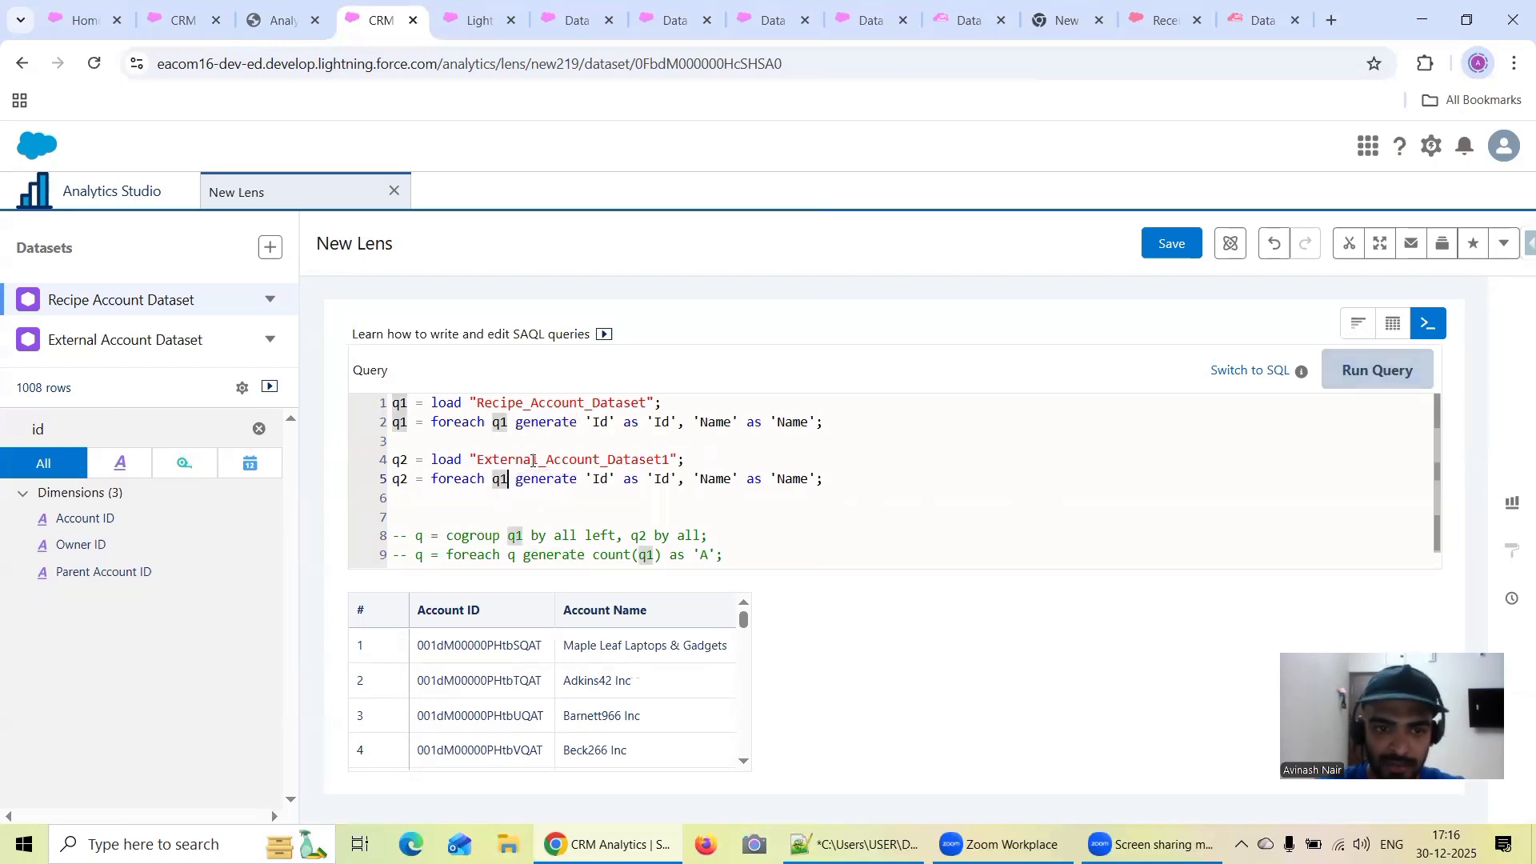
pyautogui.press('BackSpace')
pyautogui.write('2')
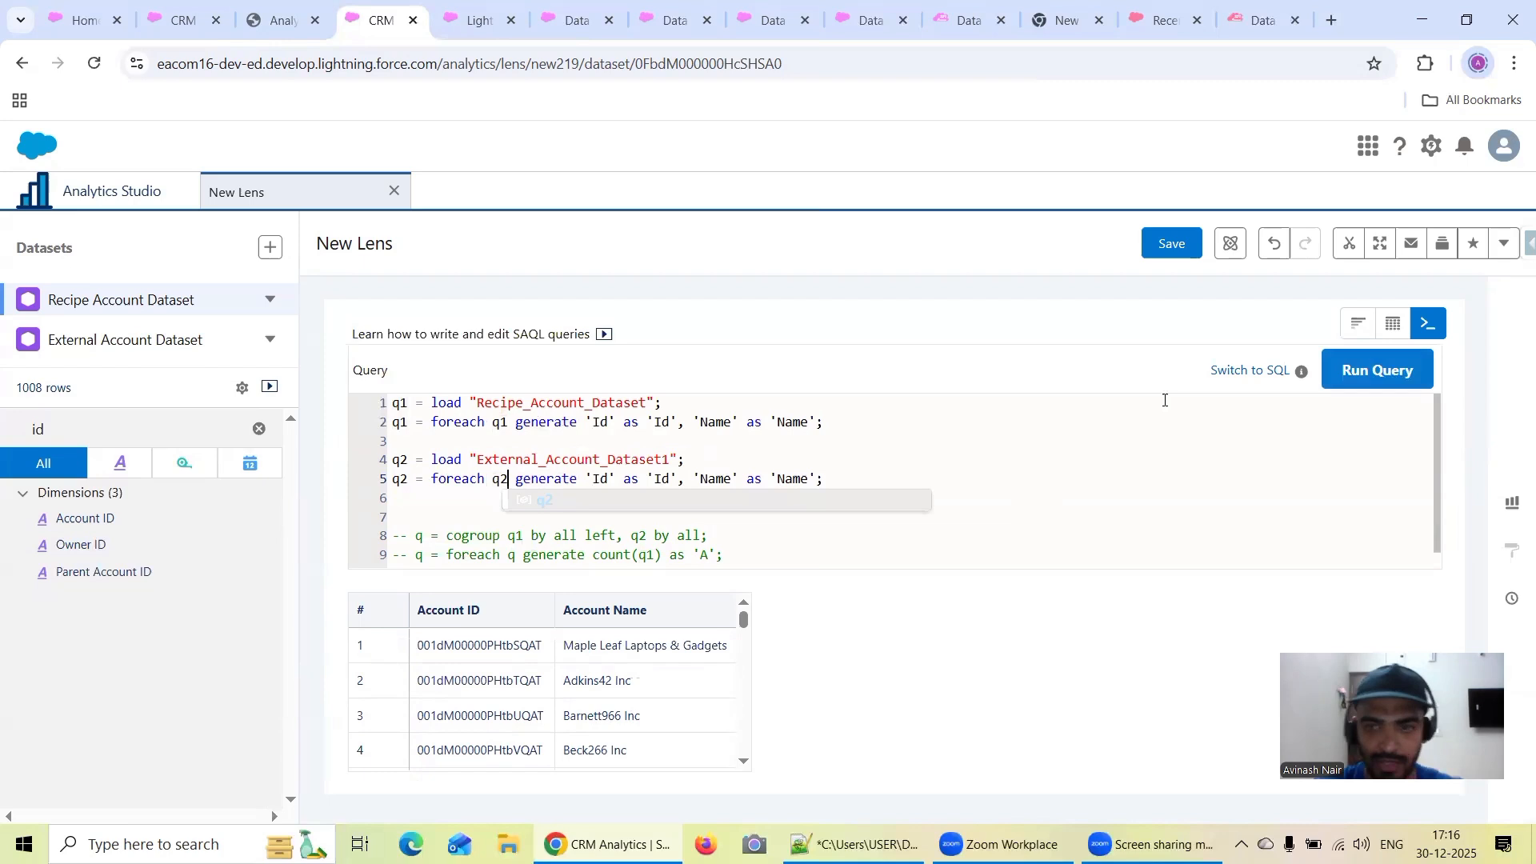
pyautogui.click(1364, 372)
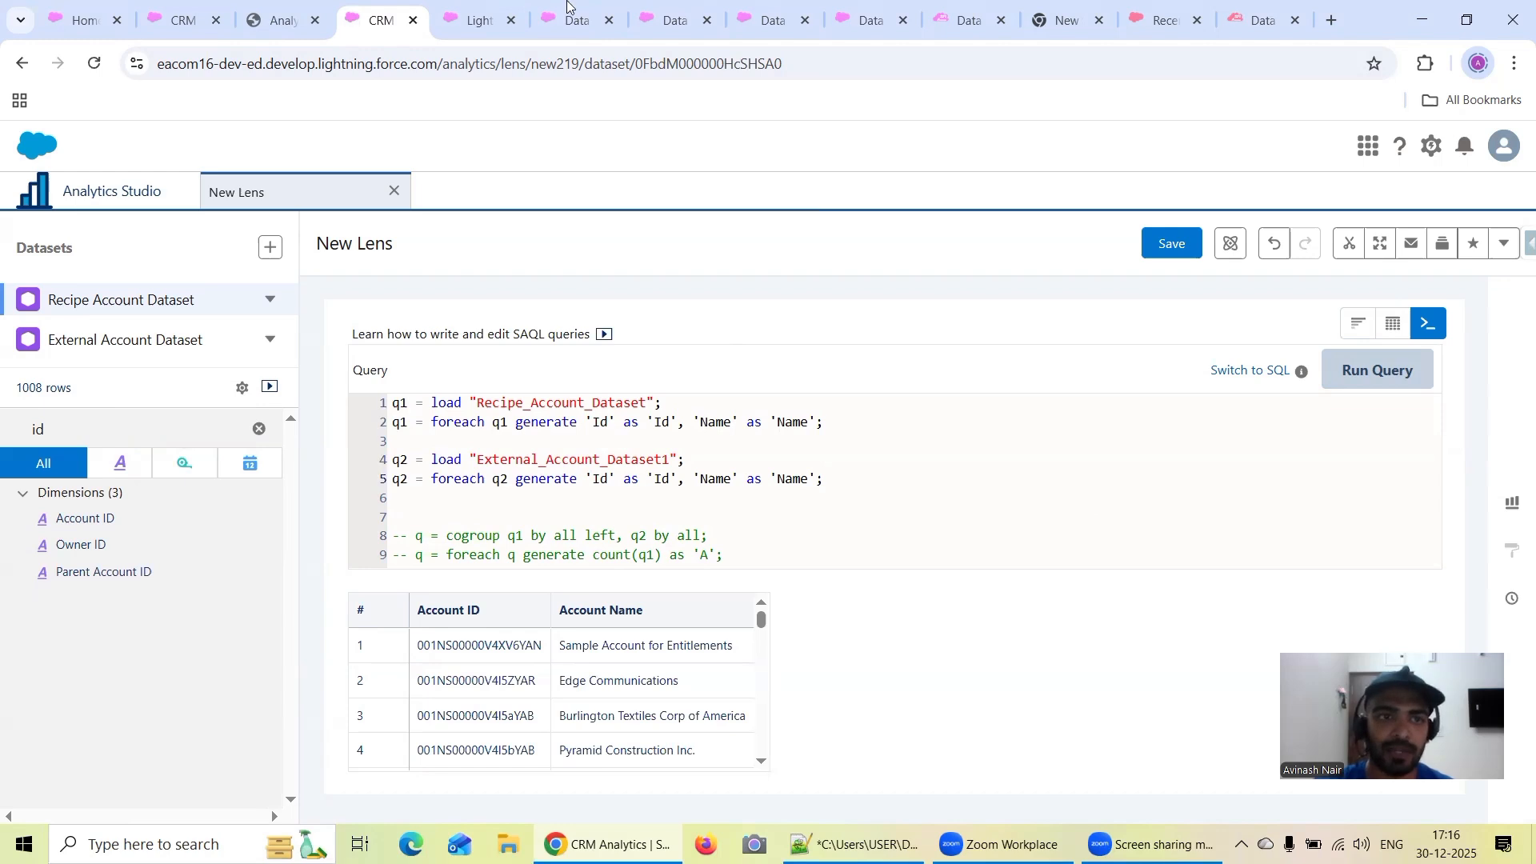
# Consult the union example in the SAQL Developer Guide PDF and add the line q3 = union q1, q2 below the q2 projection
pyautogui.click(280, 20)
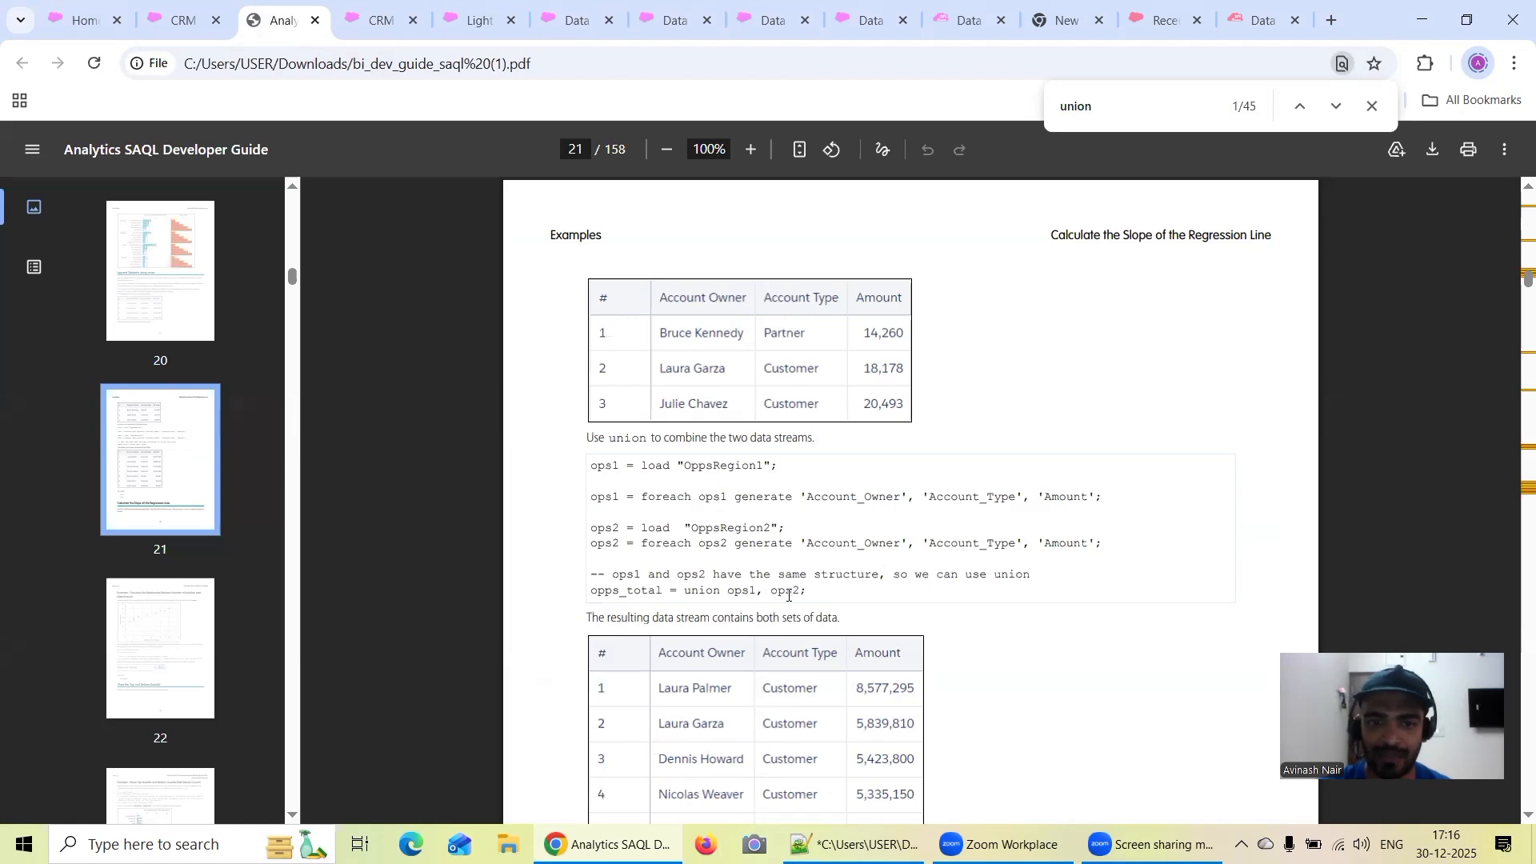
pyautogui.click(380, 20)
pyautogui.click(838, 478)
pyautogui.press('Return')
pyautogui.press('Return')
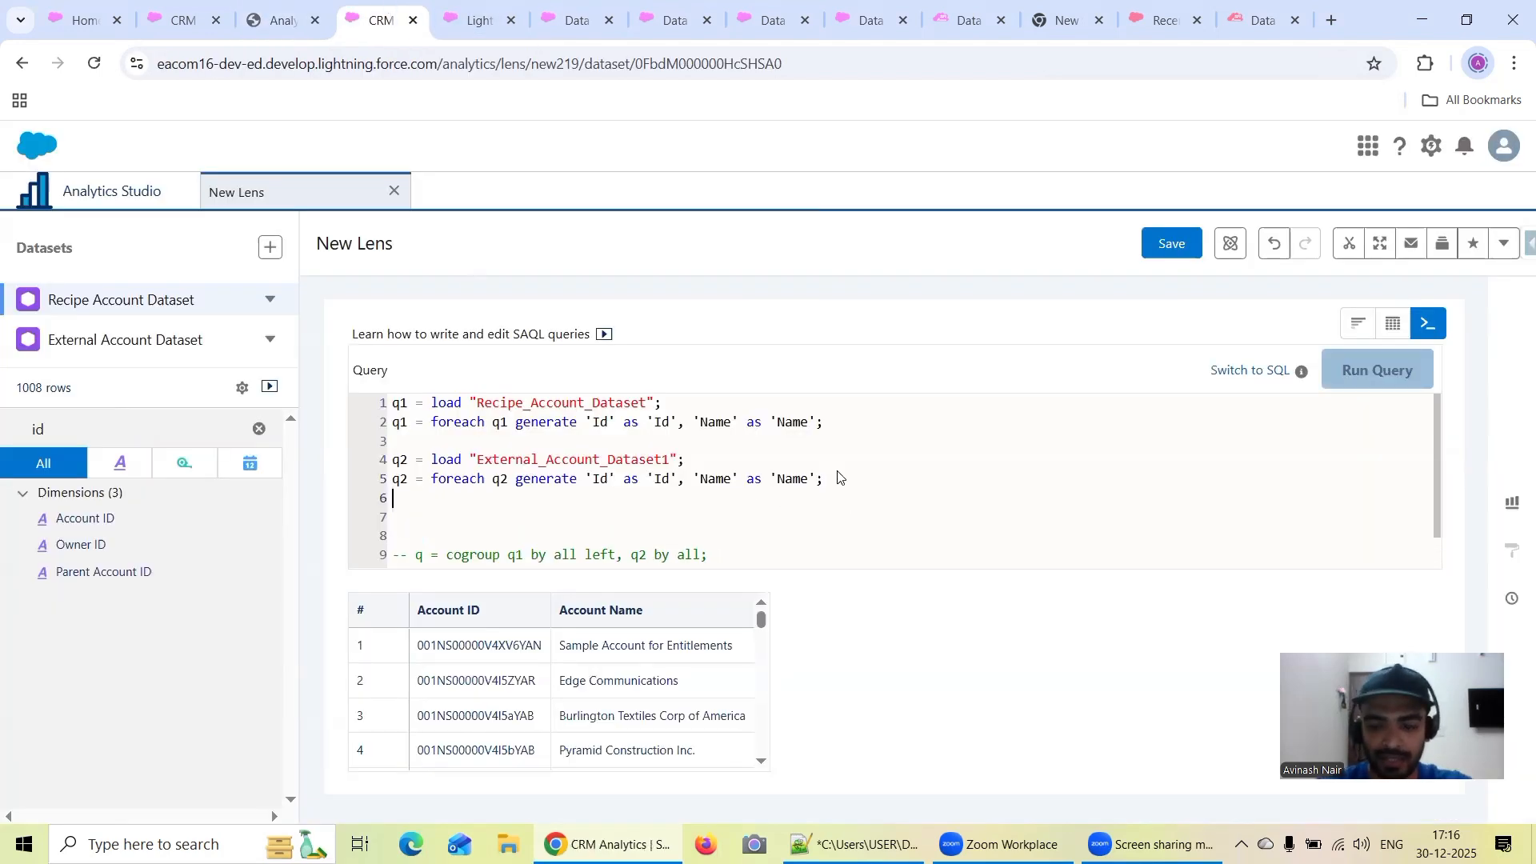
pyautogui.write('q3 ')
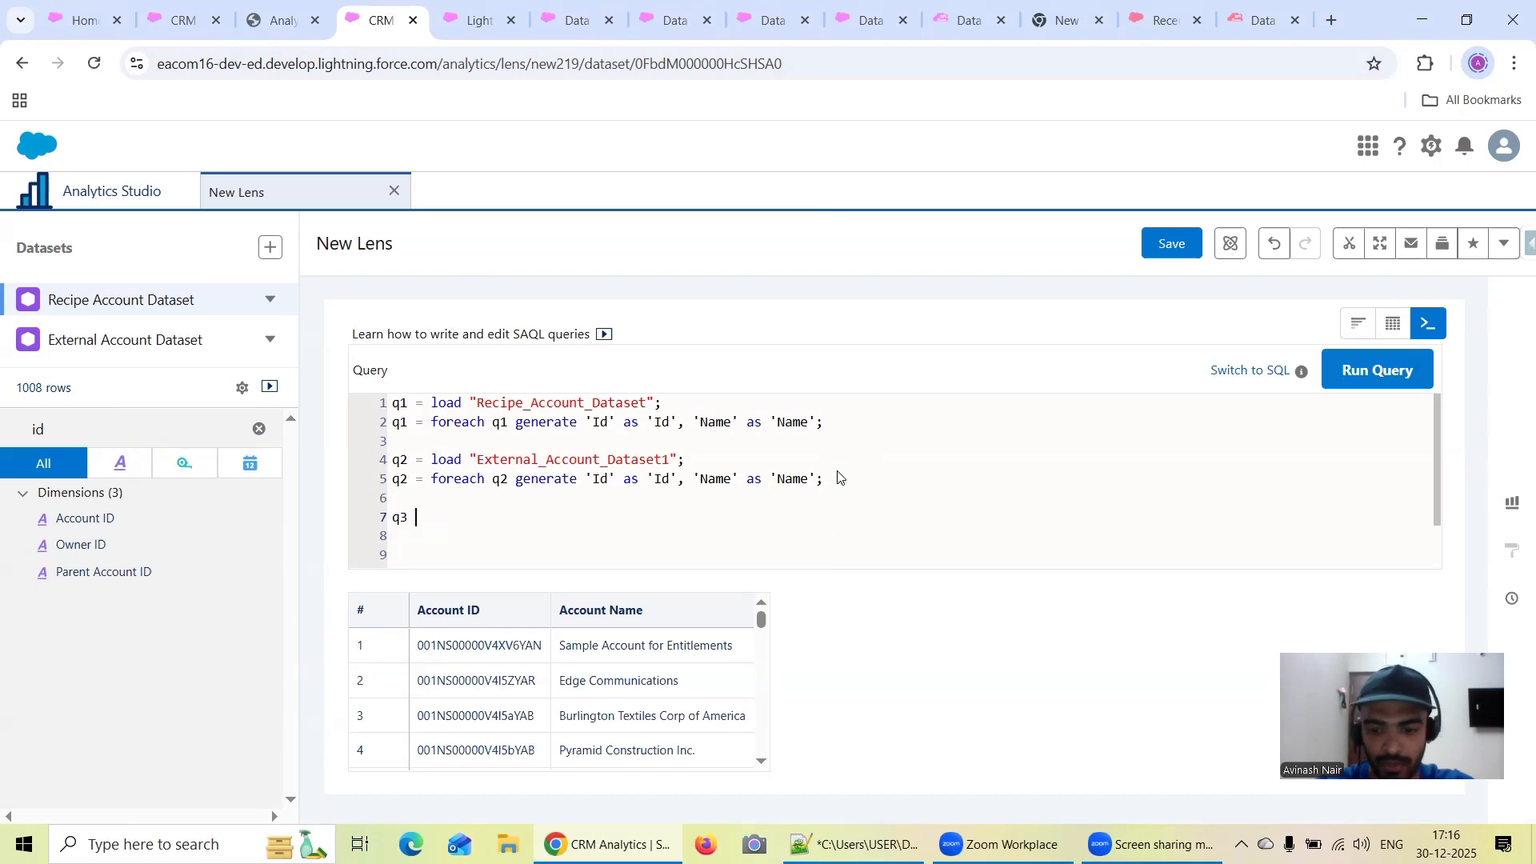
pyautogui.write('= unio')
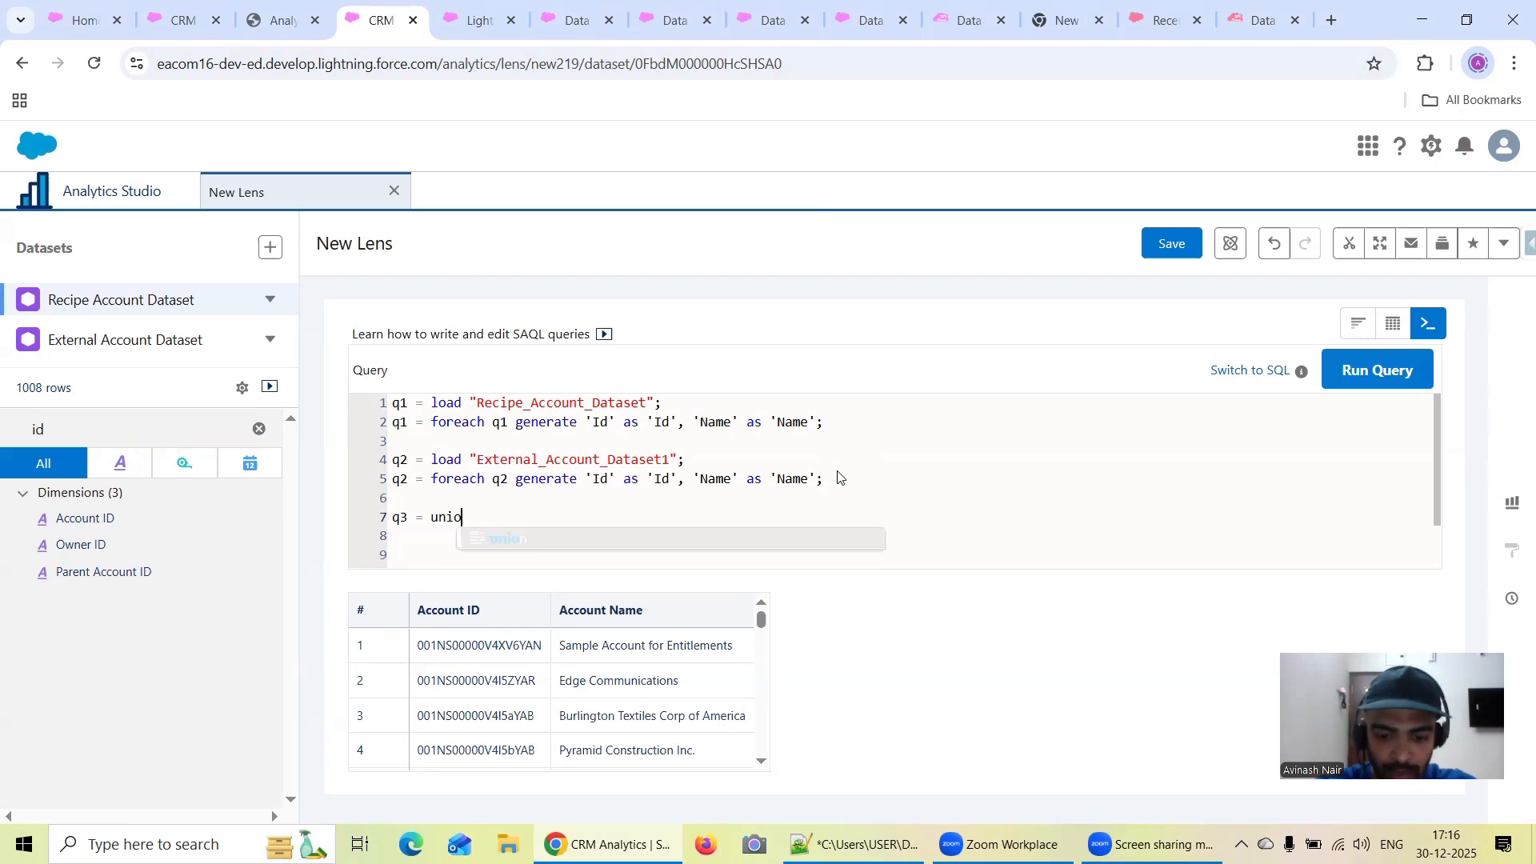
pyautogui.write('n q1, q2')
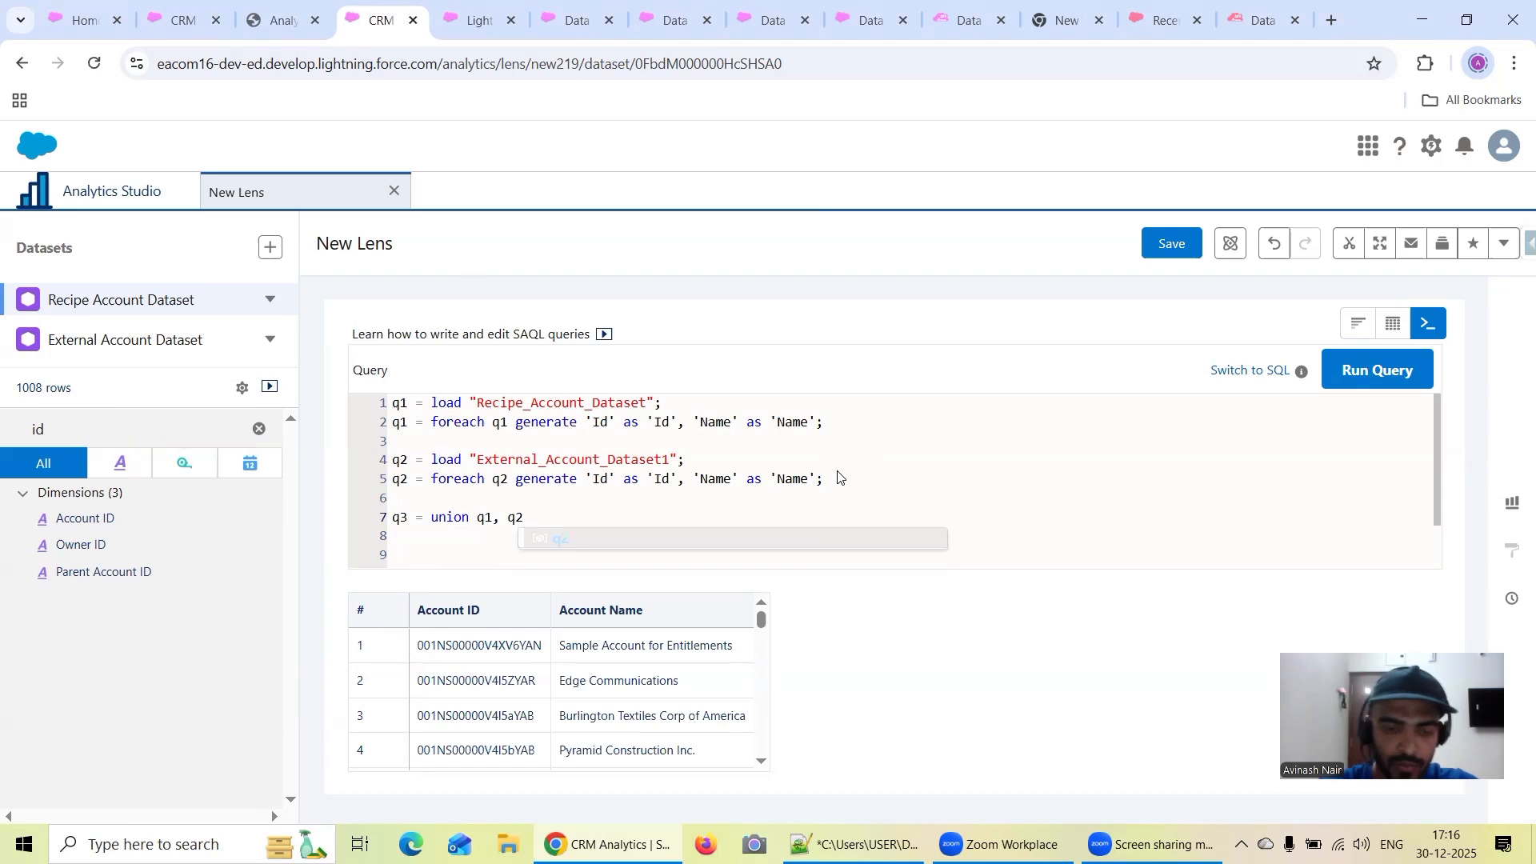
# Move the commented-out limit q 2000 line from the end of the query to directly below the union line
pyautogui.scroll(-1, 840, 478)
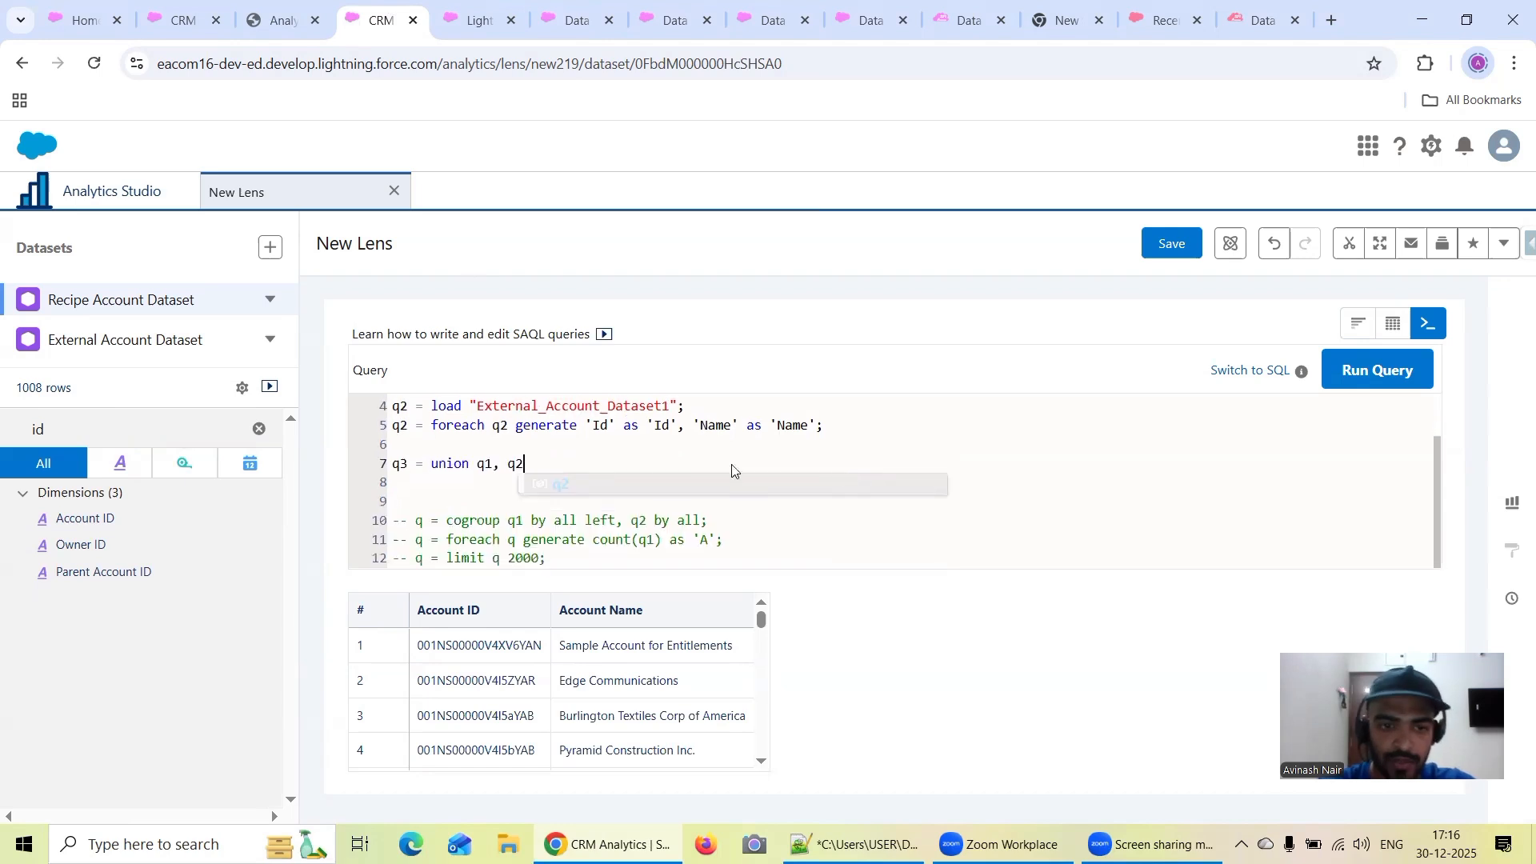
pyautogui.moveTo(550, 560); pyautogui.dragTo(364, 566)
pyautogui.hotkey('ctrl', 'c')
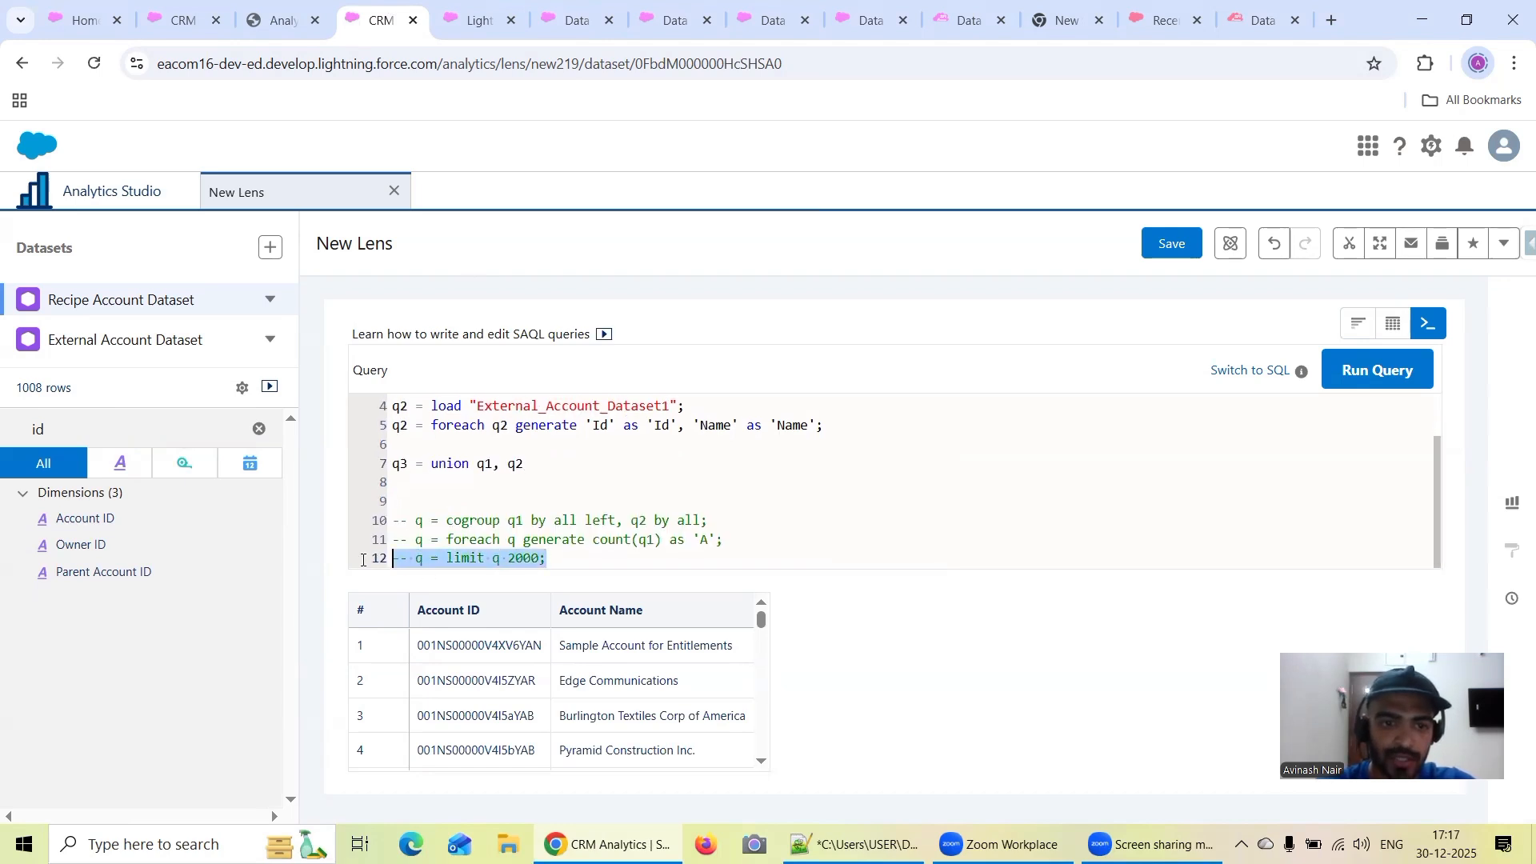
pyautogui.press('BackSpace')
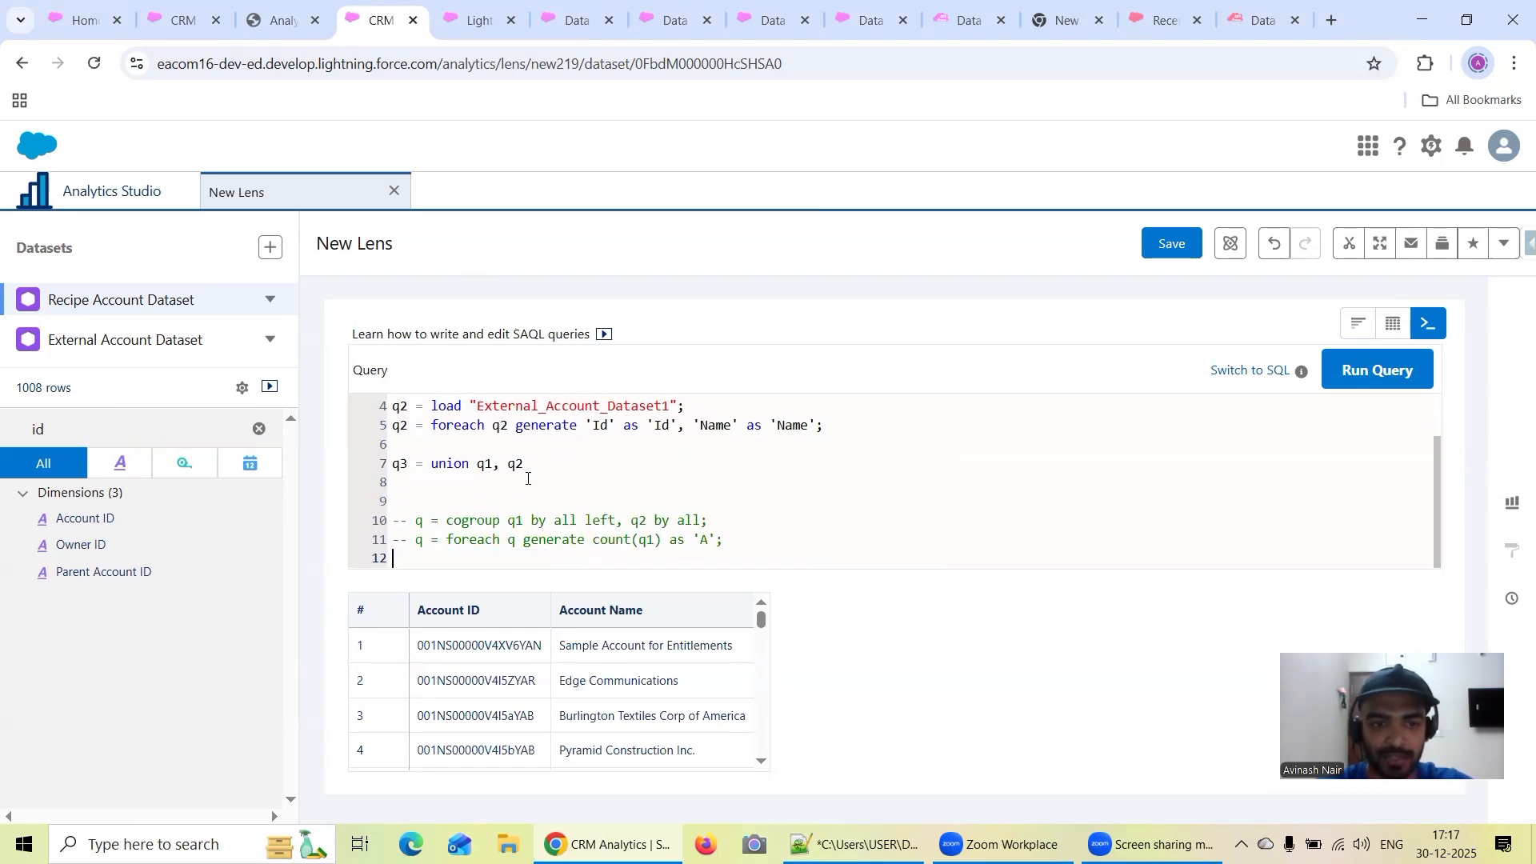
pyautogui.click(536, 466)
pyautogui.press('Return')
pyautogui.hotkey('ctrl', 'v')
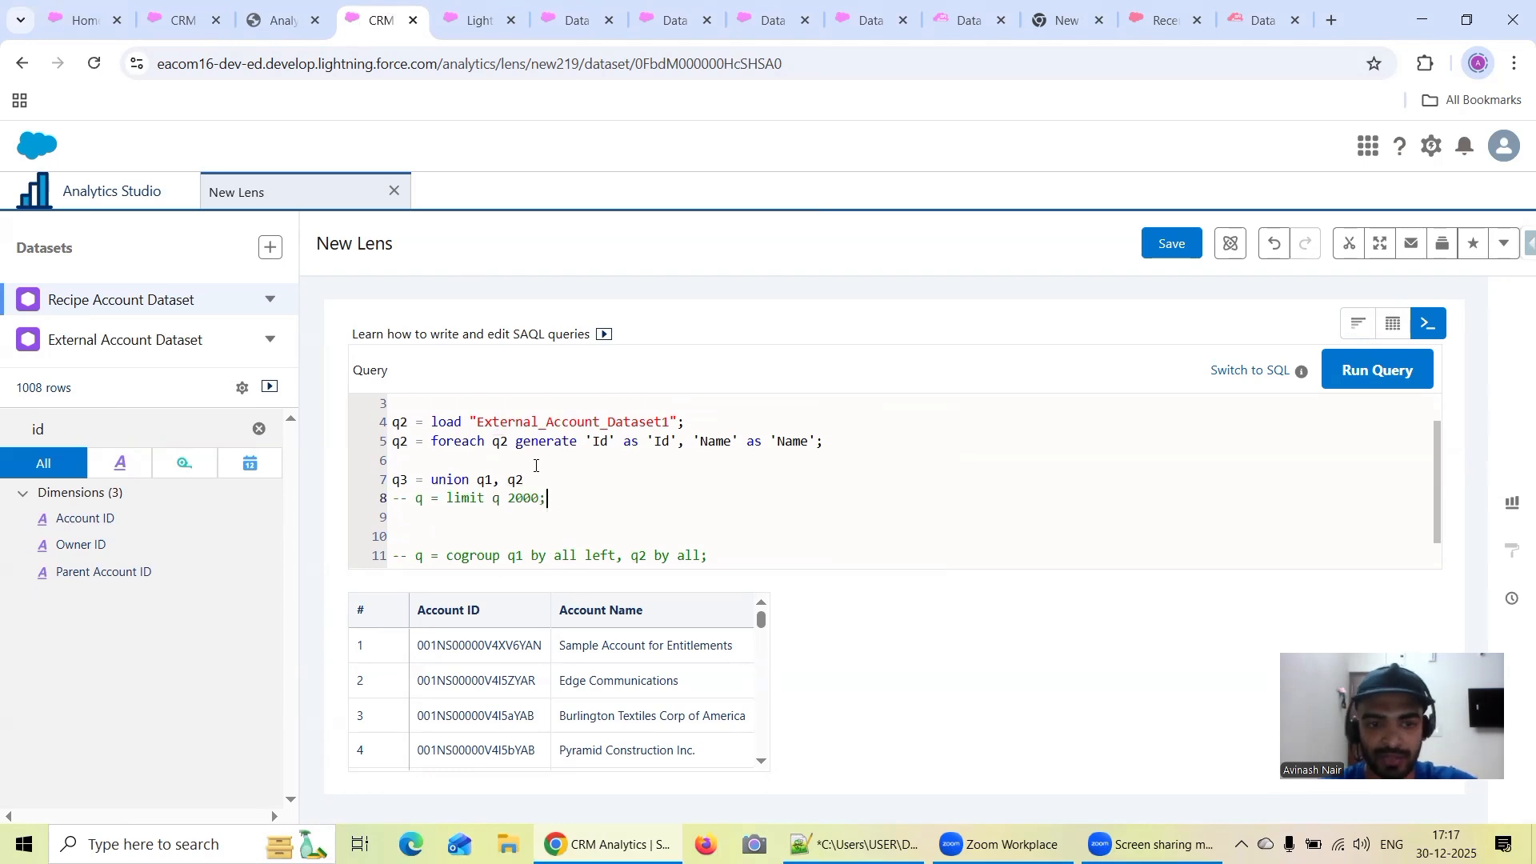
# Uncomment the limit line, change it to q3 = limit q3 2000; and run the query
pyautogui.hotkey('ctrl', 'Left')
pyautogui.hotkey('ctrl', 'Left')
pyautogui.hotkey('ctrl', 'Left')
pyautogui.hotkey('ctrl', 'Left')
pyautogui.hotkey('ctrl', 'Left')
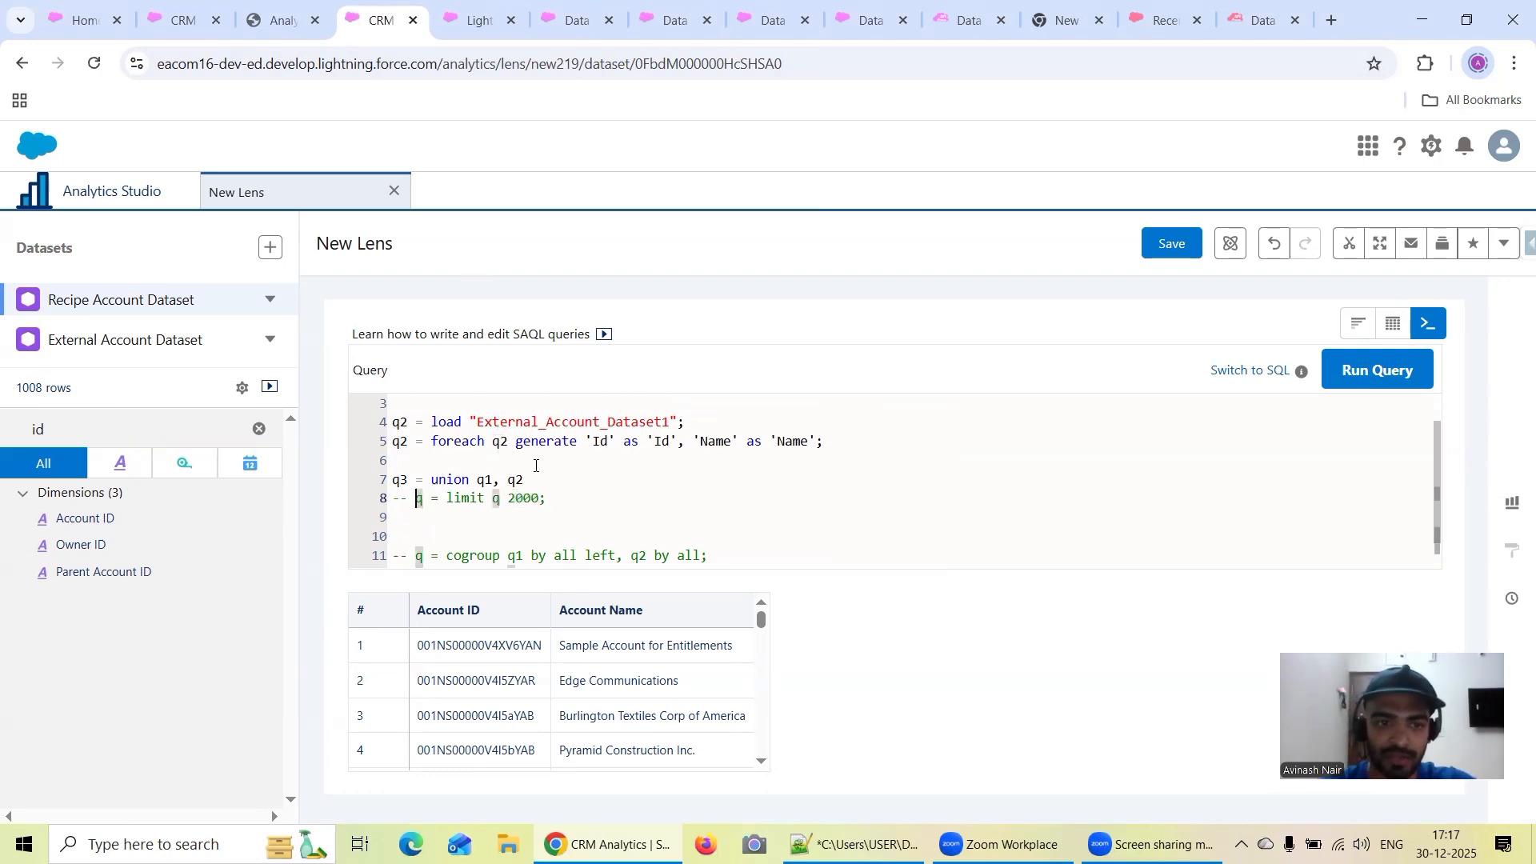
pyautogui.press('BackSpace')
pyautogui.press('BackSpace')
pyautogui.press('BackSpace')
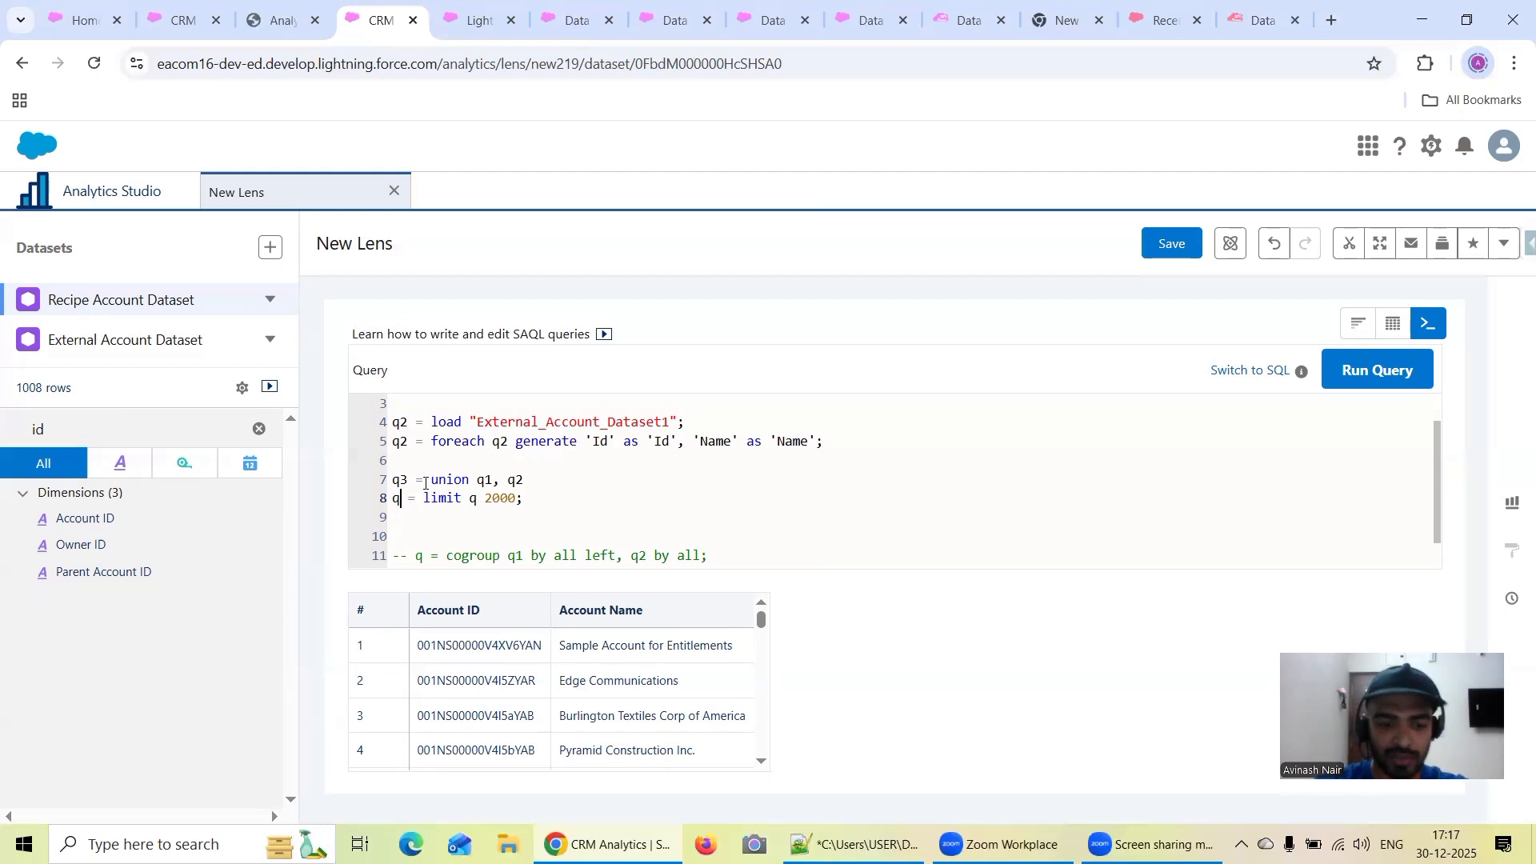
pyautogui.write('3')
pyautogui.press('Right')
pyautogui.press('Right')
pyautogui.press('Right')
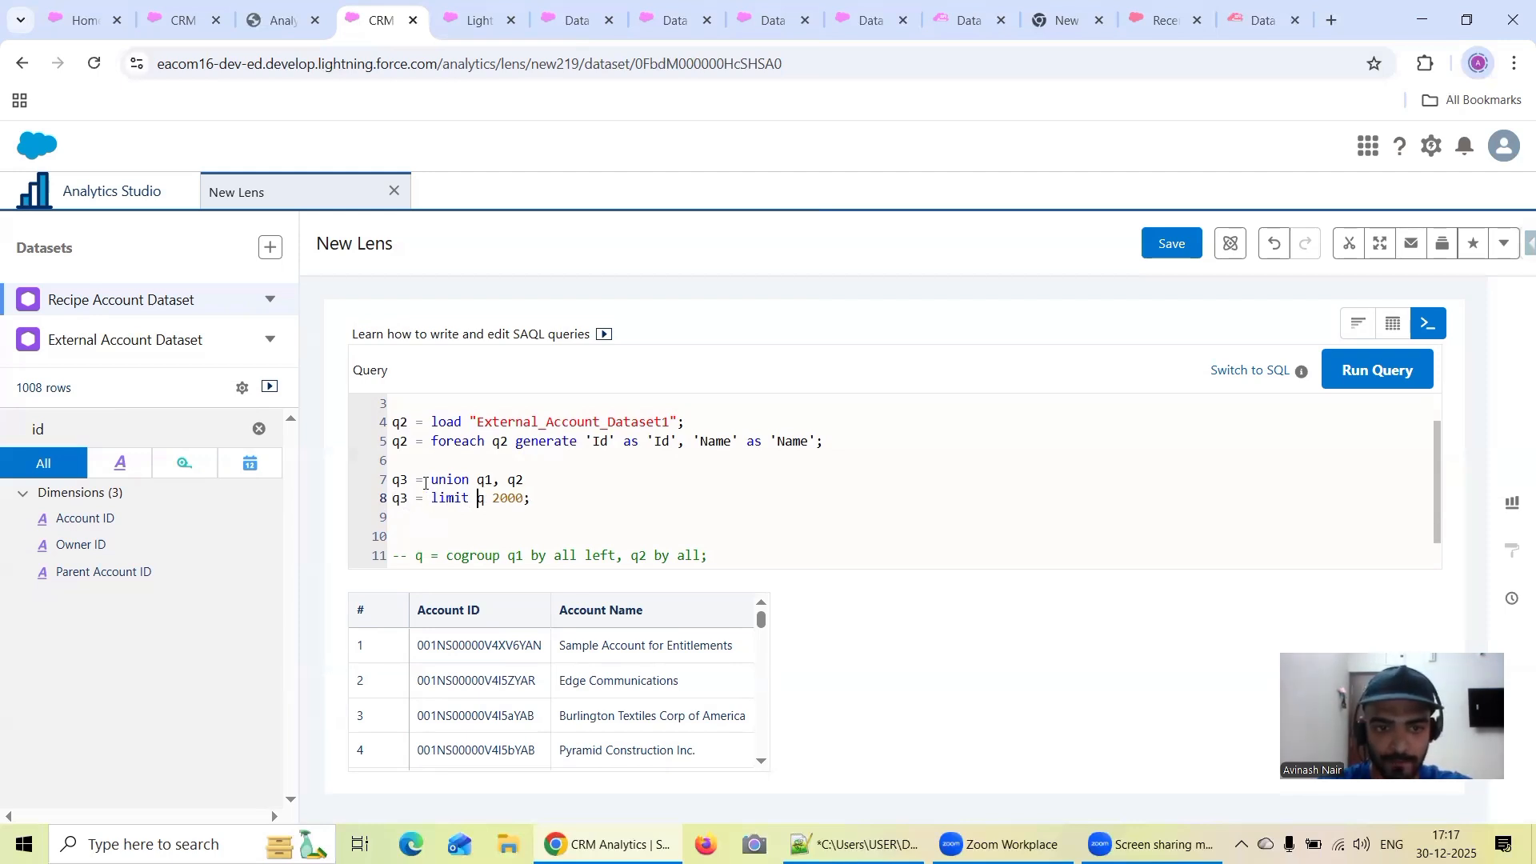
pyautogui.press('Right')
pyautogui.write('3')
pyautogui.click(1357, 375)
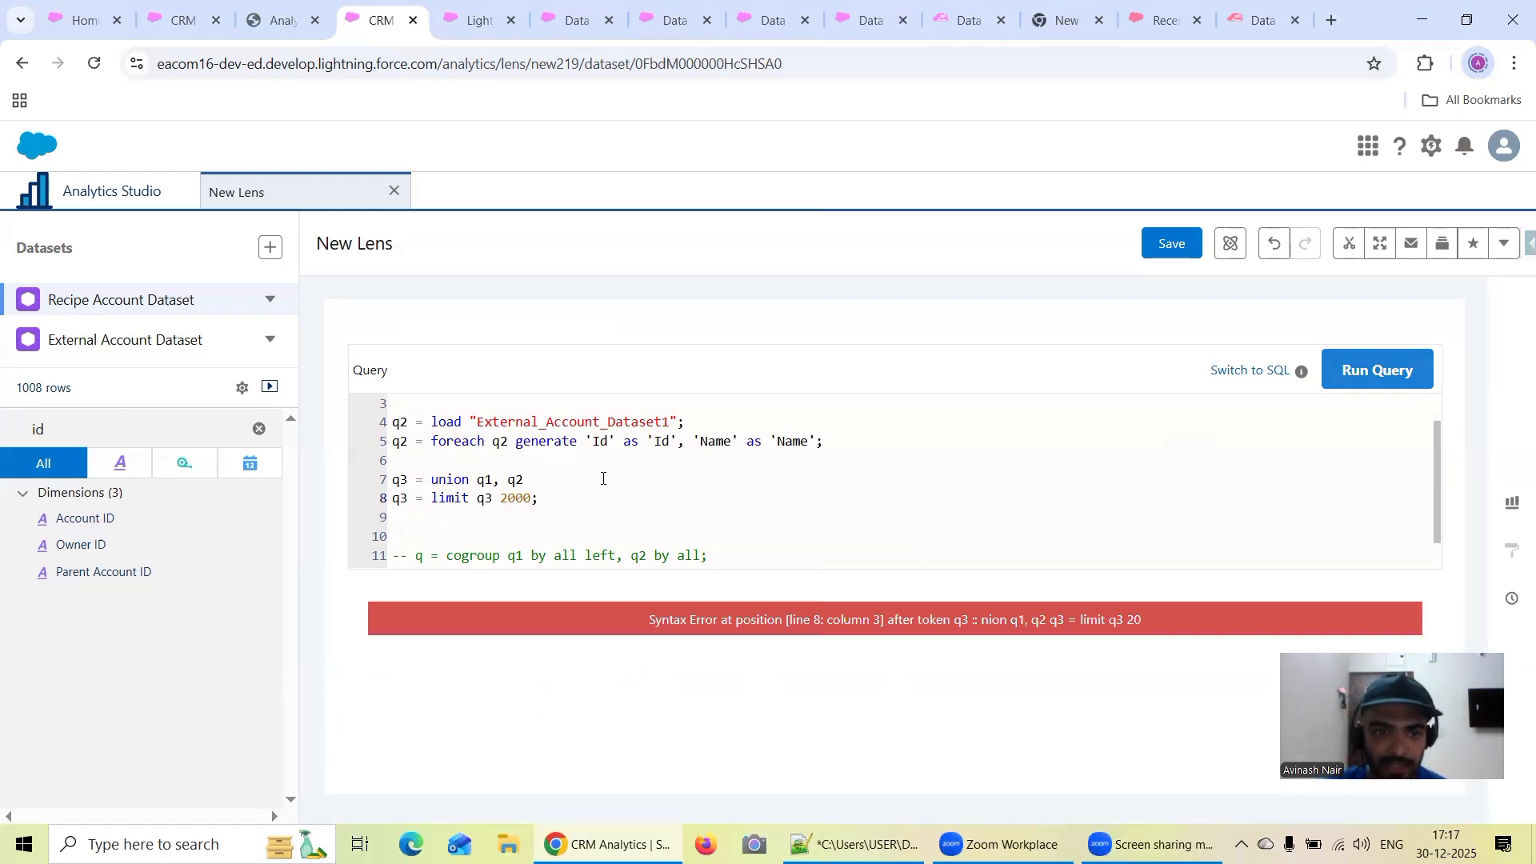
# Add the missing semicolon after the q3 union statement and run the query again
pyautogui.click(540, 477)
pyautogui.write(';')
pyautogui.scroll(1, 541, 478)
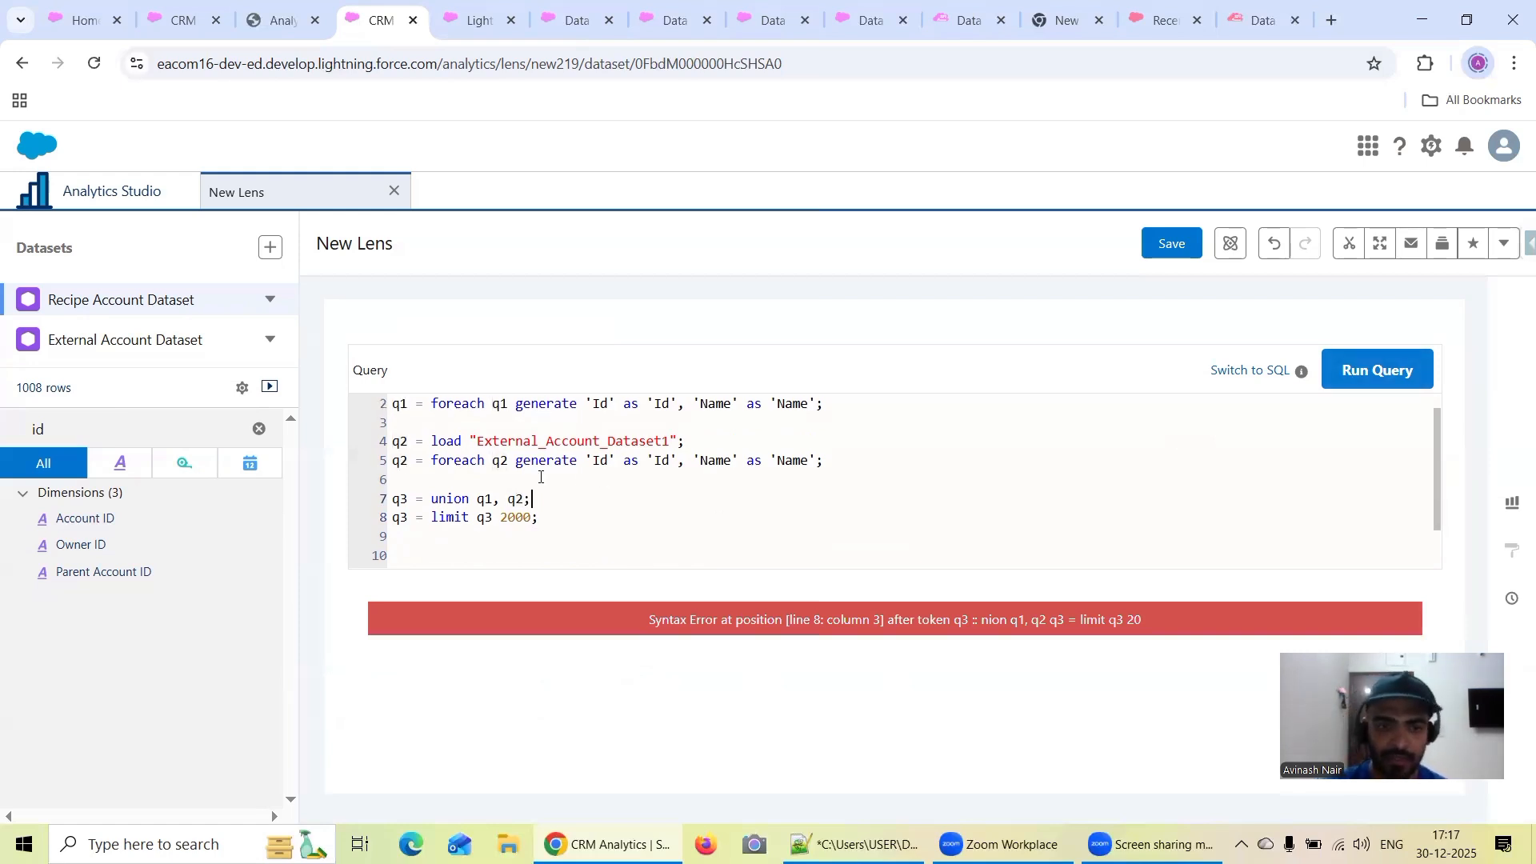
pyautogui.click(1391, 384)
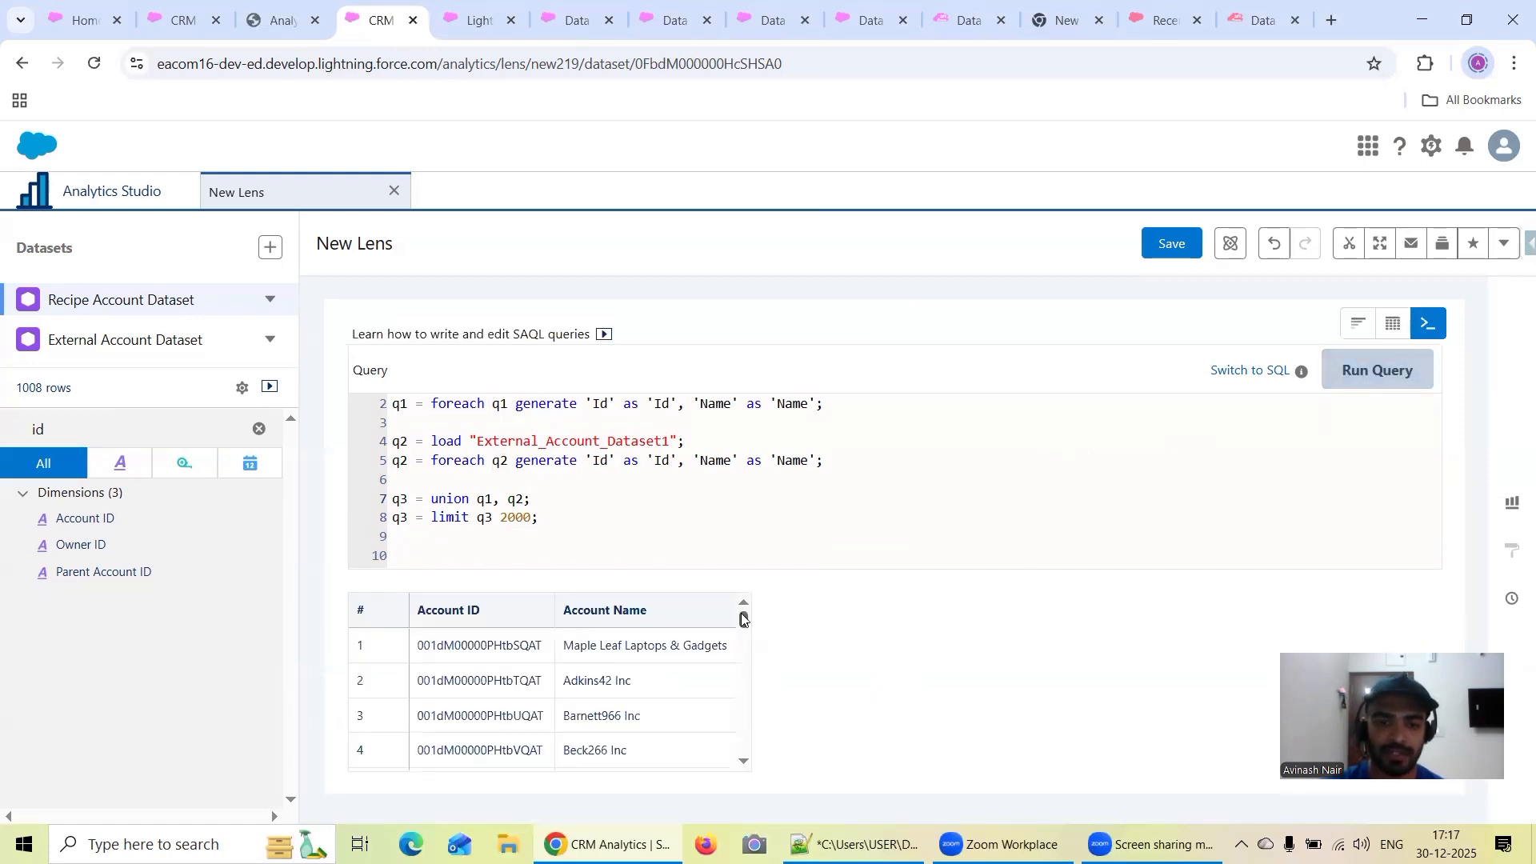
# Check the last row number of the union results against the row counts in the External Account Dataset and Recipe Account Dataset lenses
pyautogui.moveTo(740, 617); pyautogui.dragTo(743, 744)
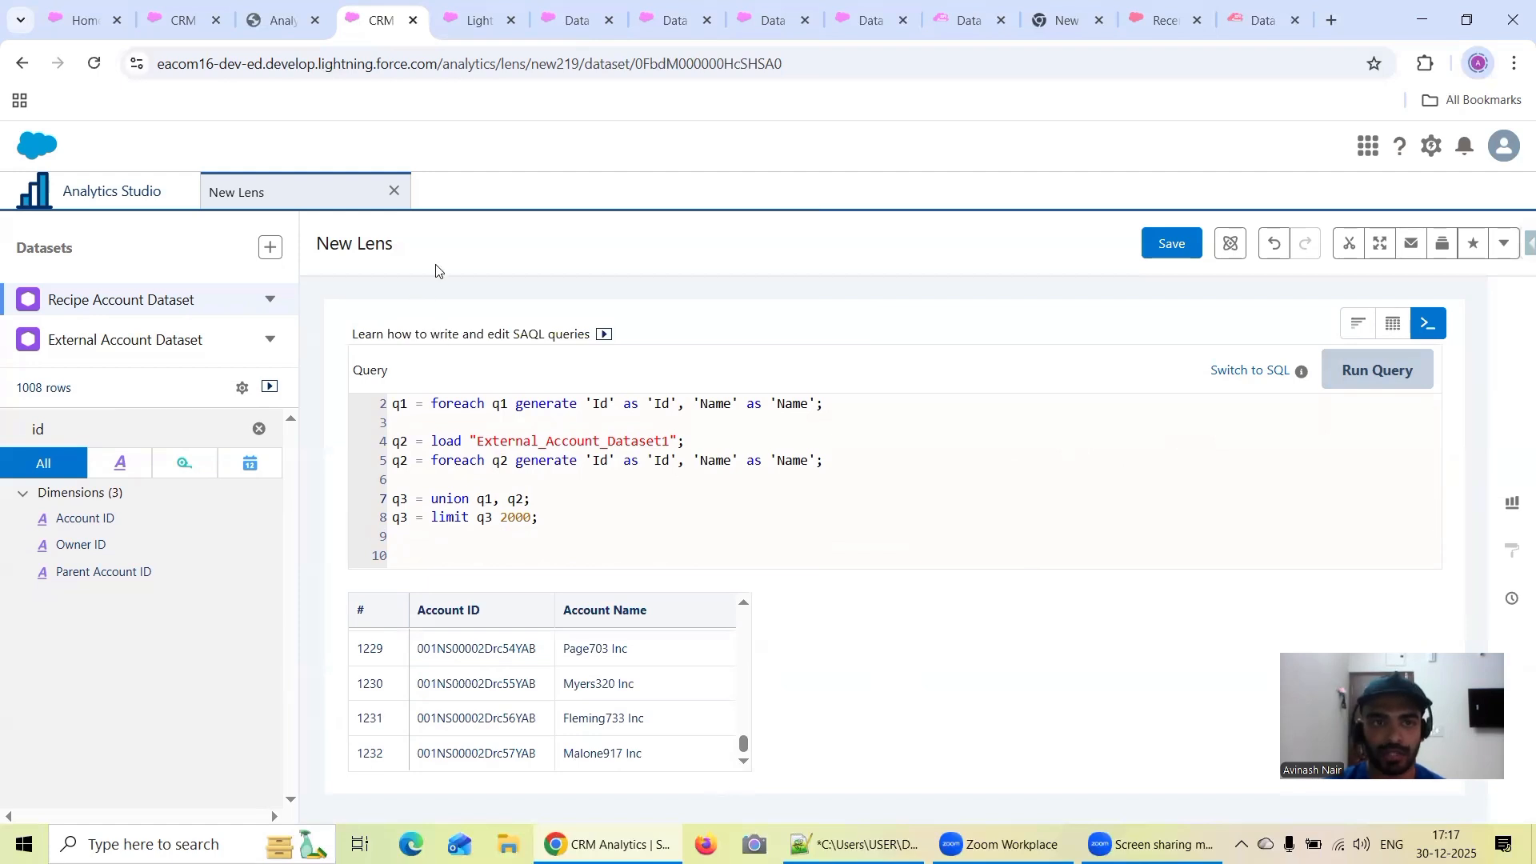
pyautogui.click(188, 18)
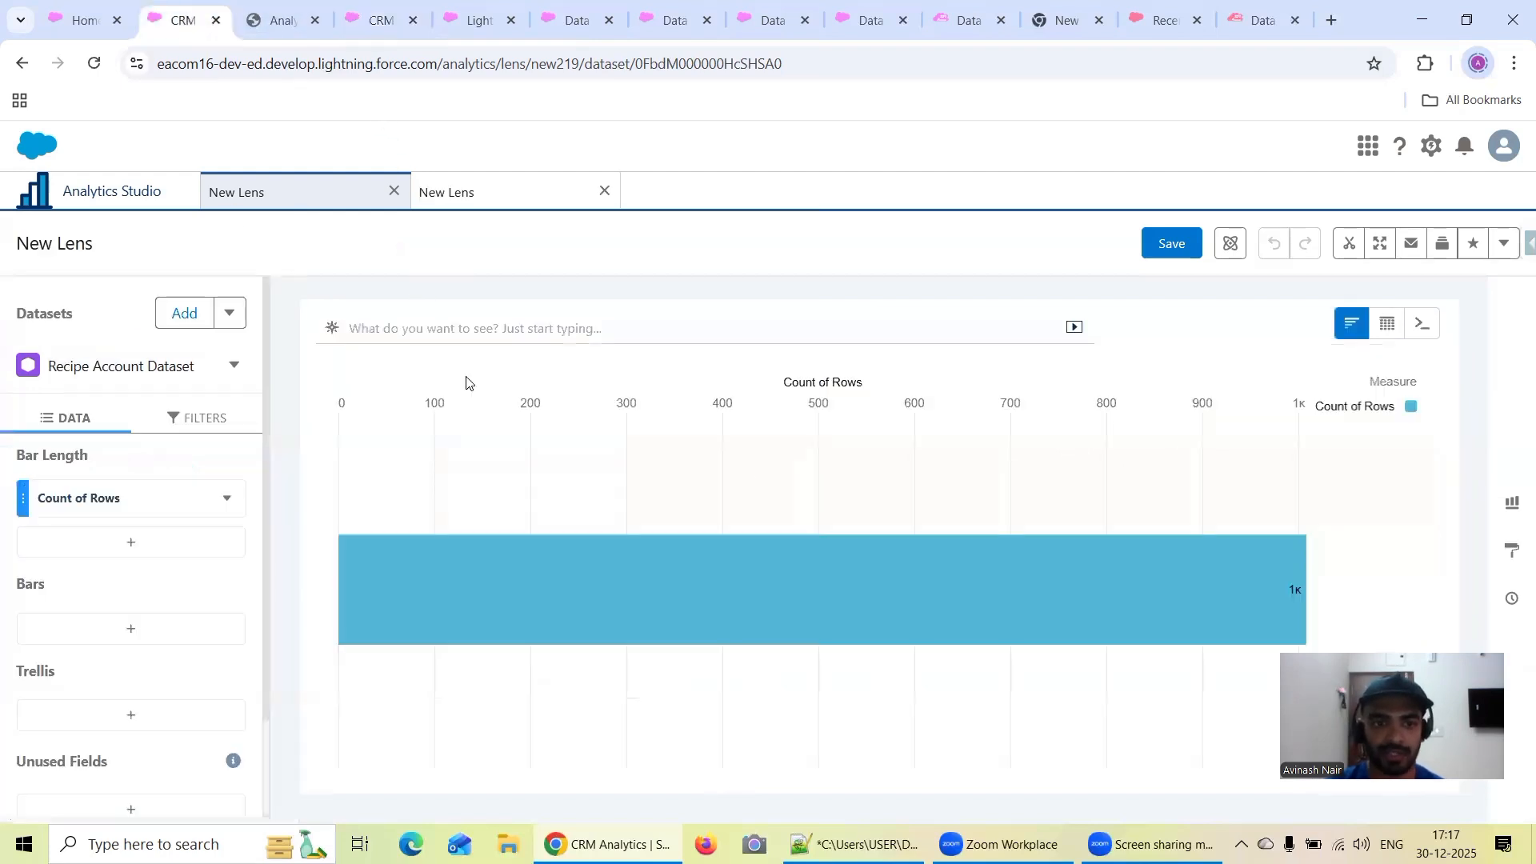
pyautogui.click(479, 189)
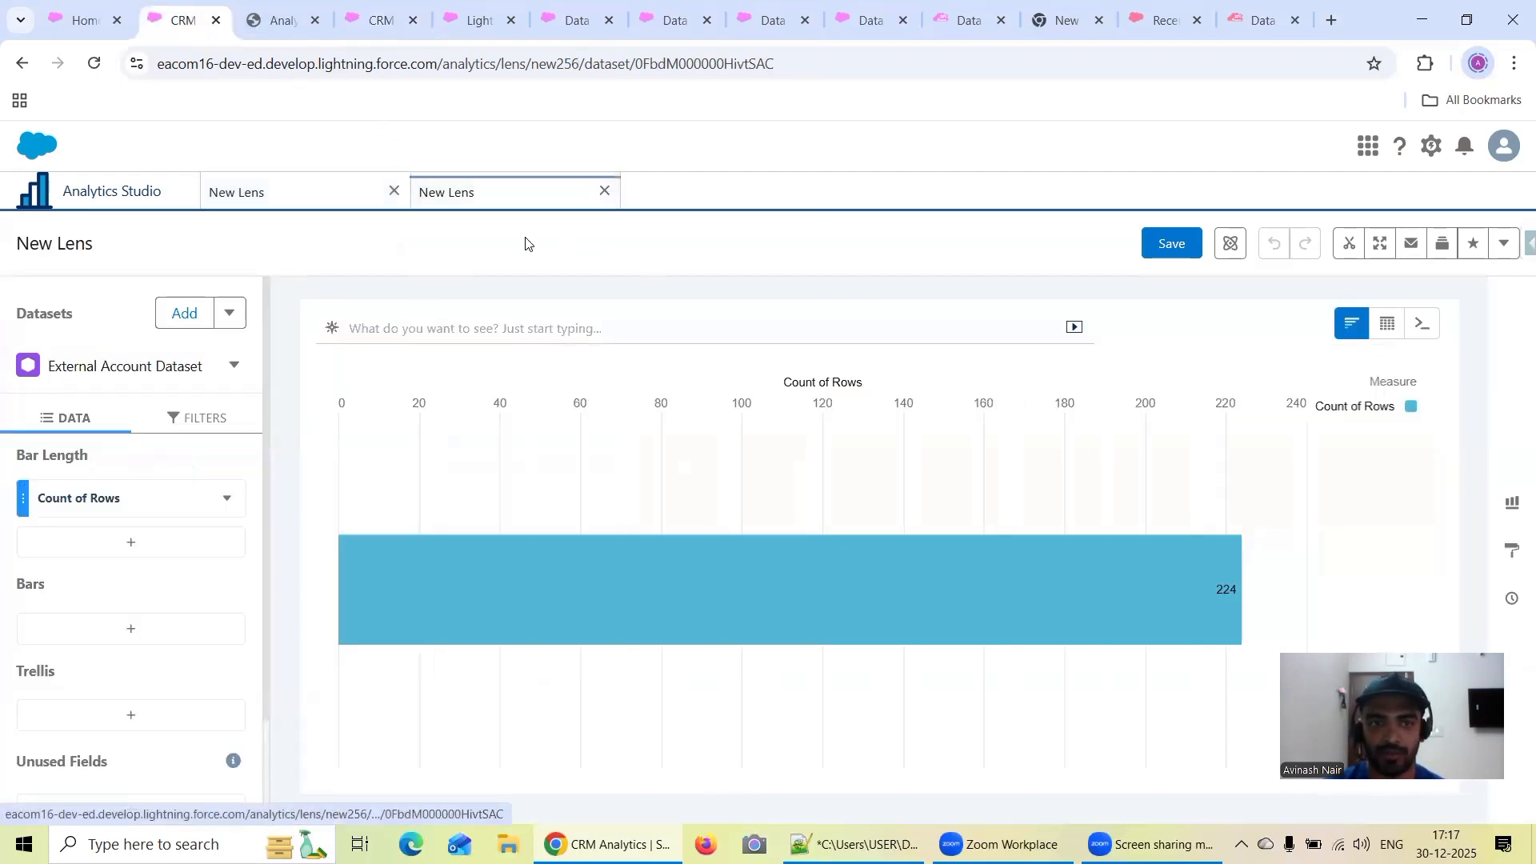
pyautogui.moveTo(1229, 592)
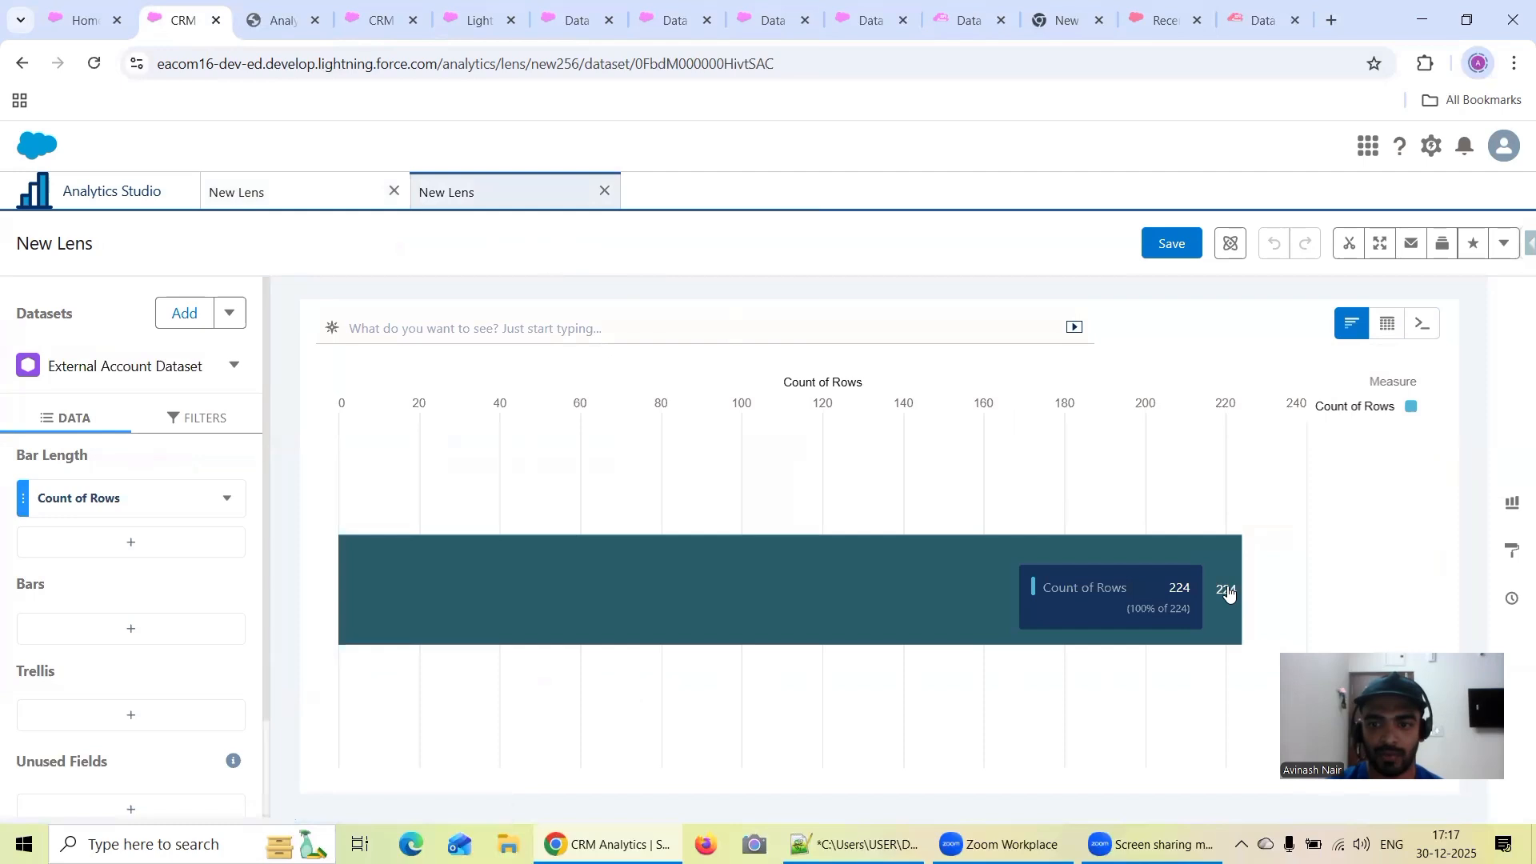
pyautogui.click(243, 196)
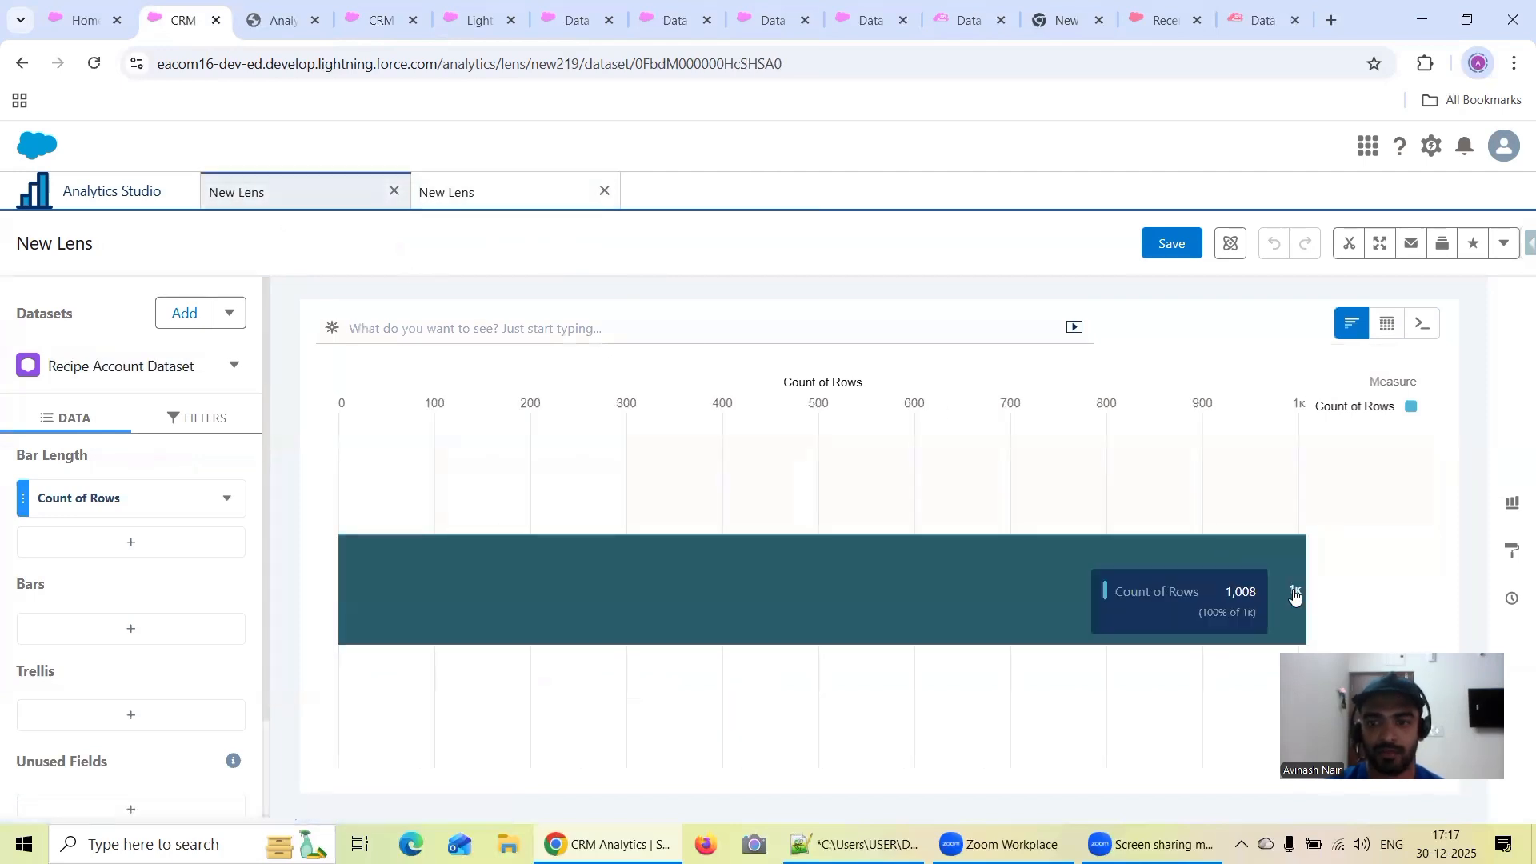
pyautogui.click(358, 26)
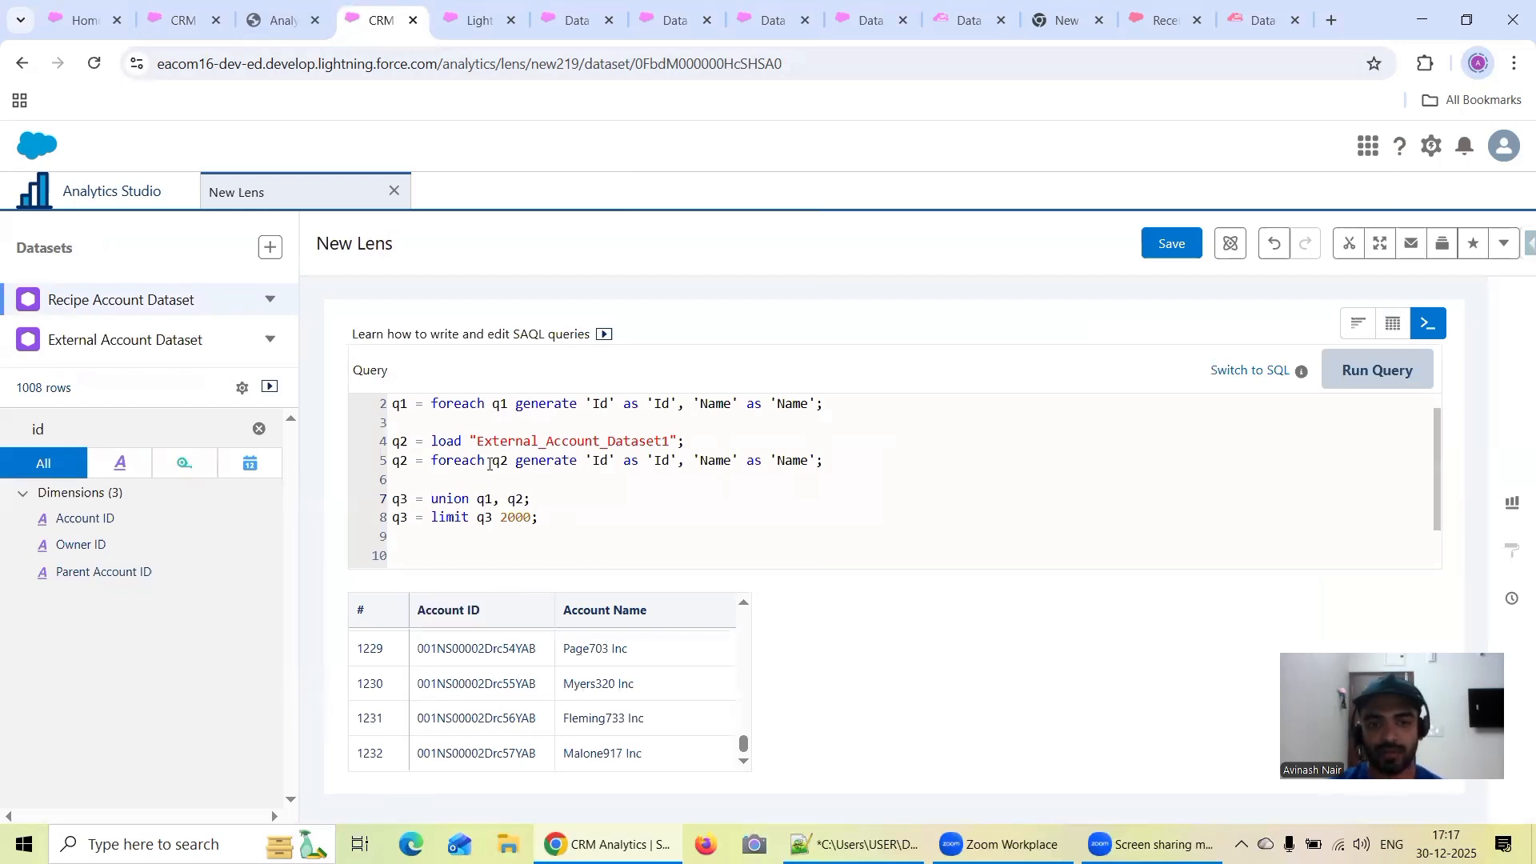
# Review the finished query and the Free Session 2 and Free Session 3 recipes, and return to the SAQL lens
pyautogui.scroll(1, 532, 458)
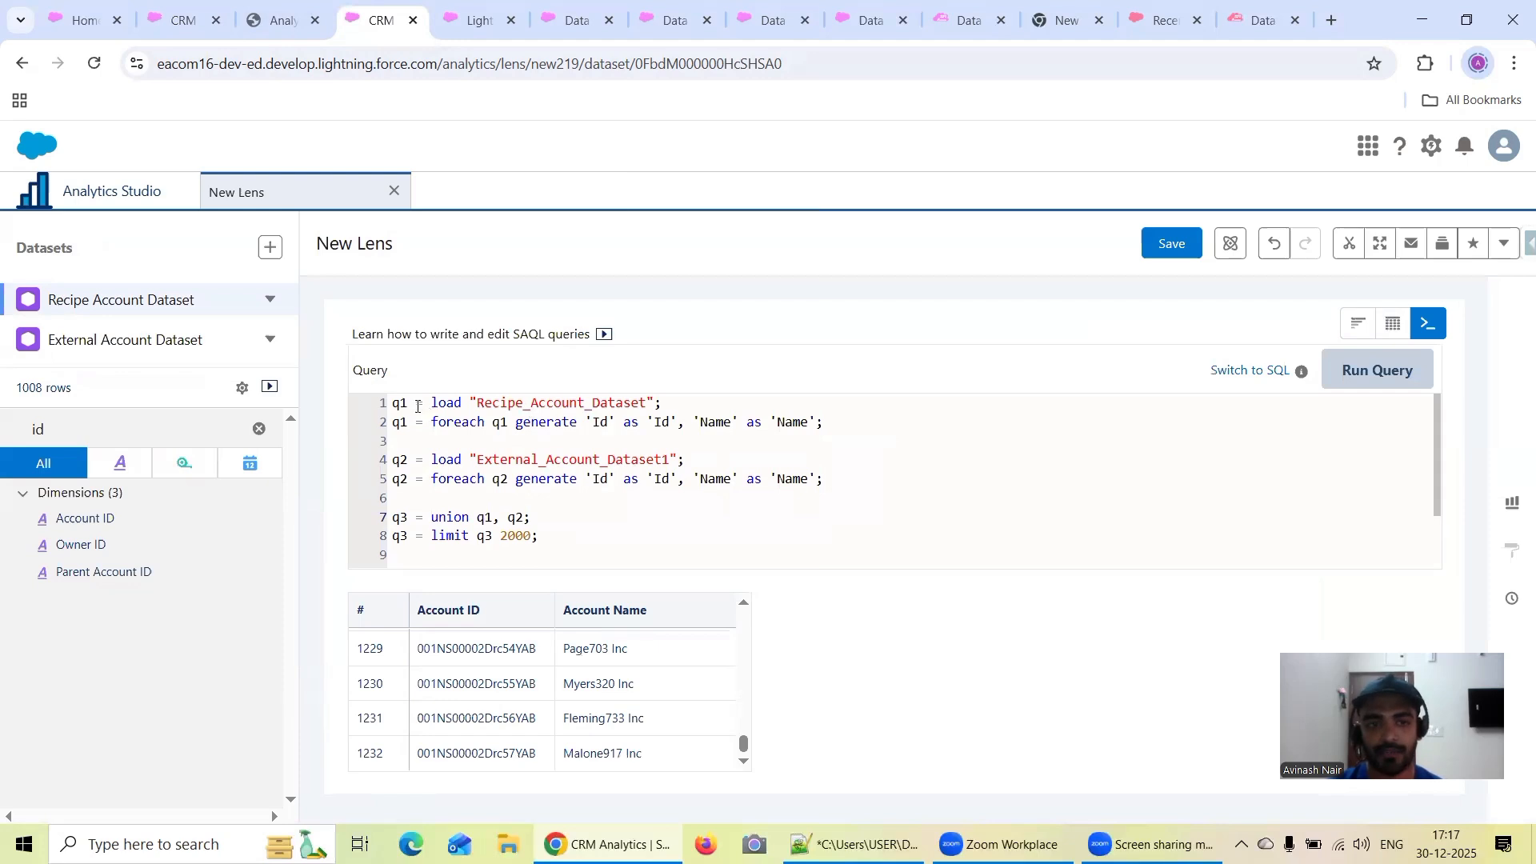
pyautogui.click(769, 20)
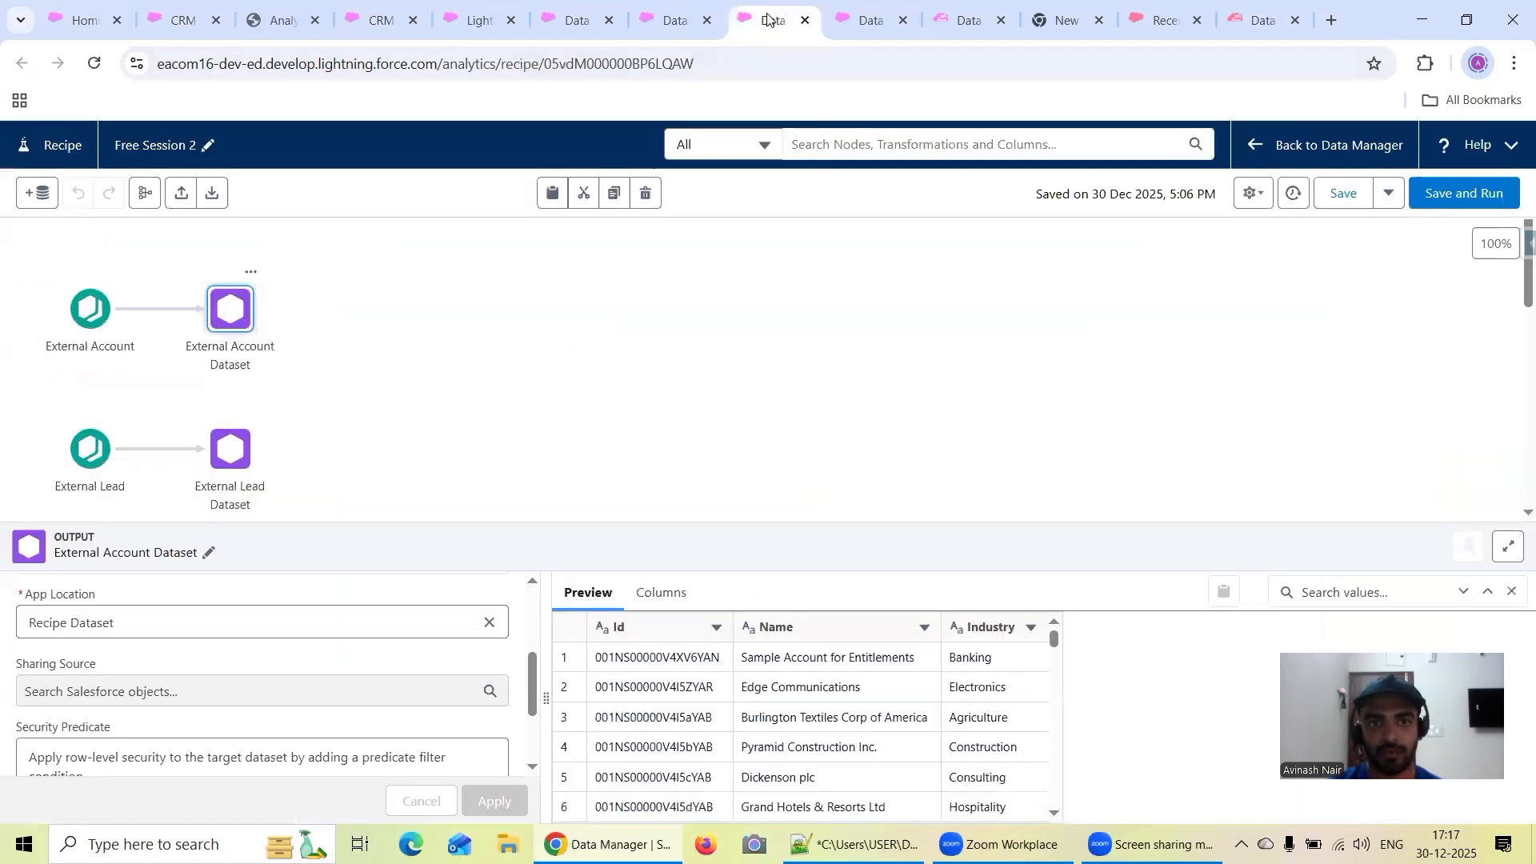
pyautogui.click(868, 20)
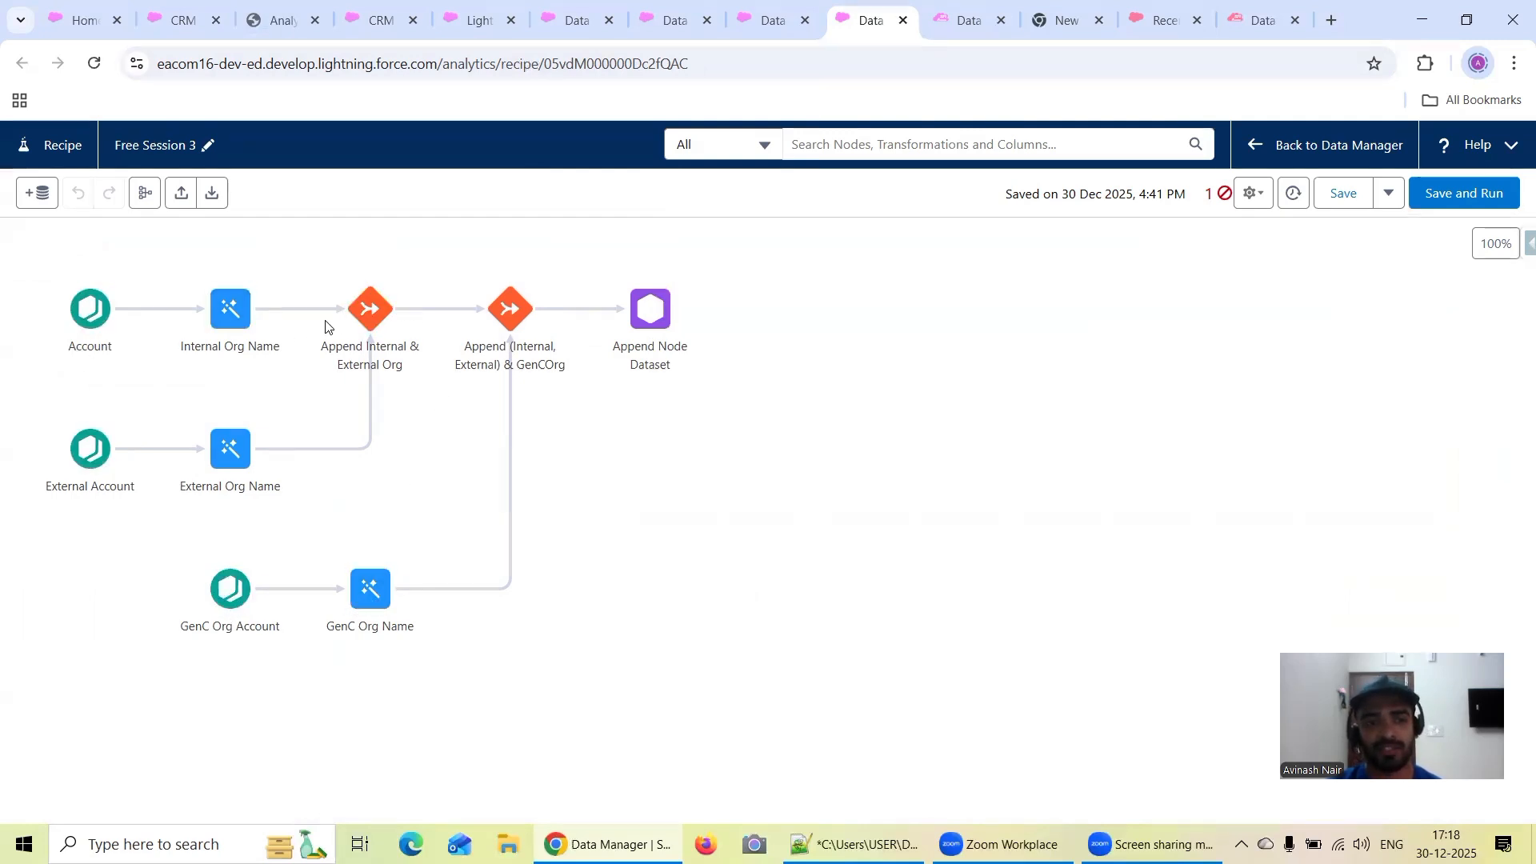
pyautogui.click(575, 20)
pyautogui.click(380, 19)
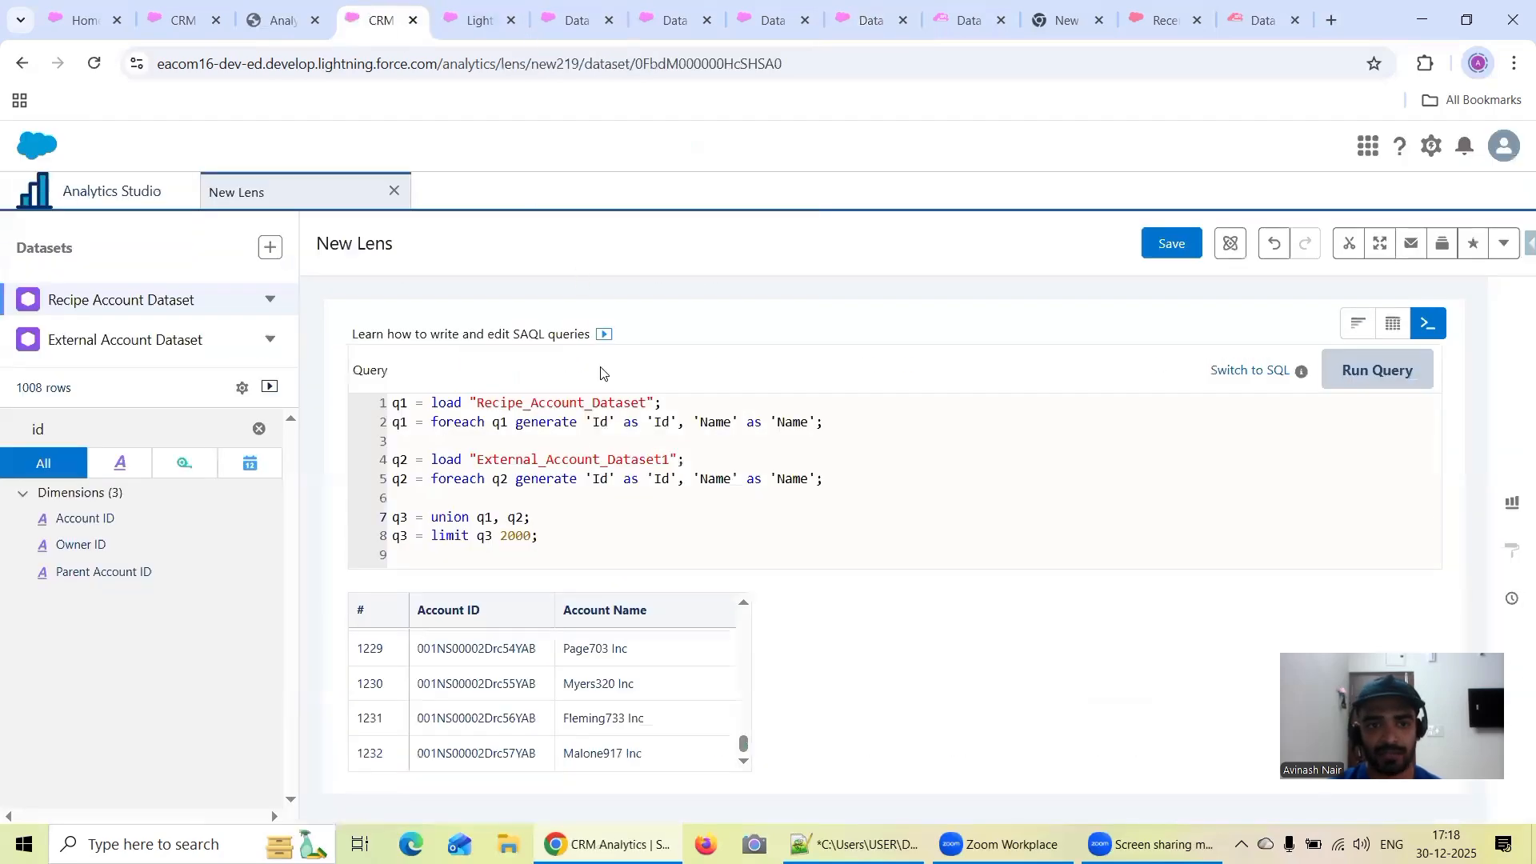
# Review the q1 and q2 lines of the query, and switch to the Notepad++ notes to read how union requires an identical structure
pyautogui.doubleClick(408, 404)
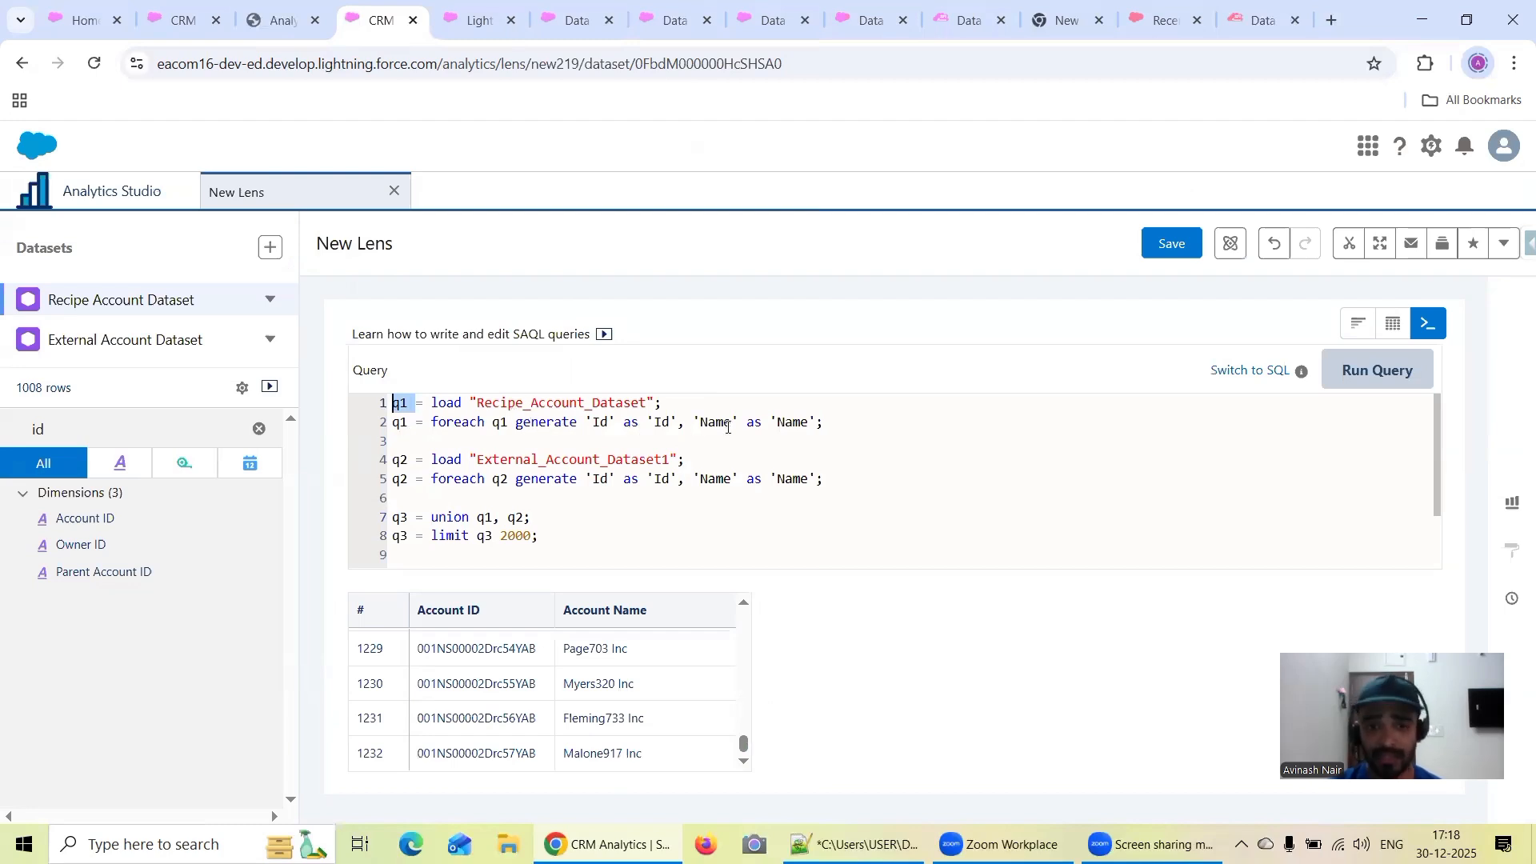
pyautogui.moveTo(827, 479); pyautogui.dragTo(610, 478)
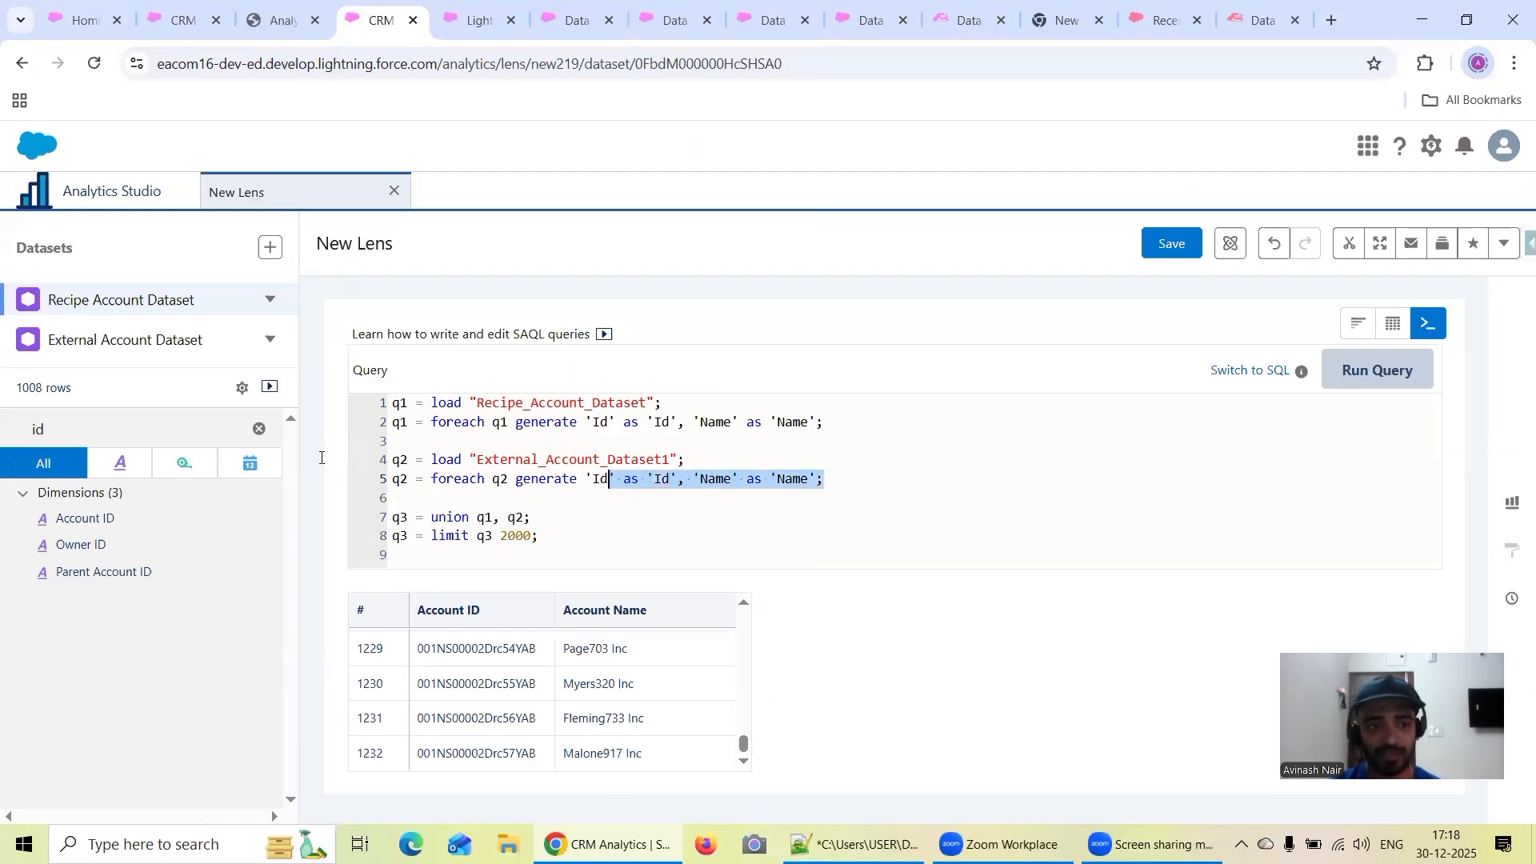
pyautogui.hotkey('alt', 'Tab')
pyautogui.moveTo(117, 373); pyautogui.dragTo(44, 373)
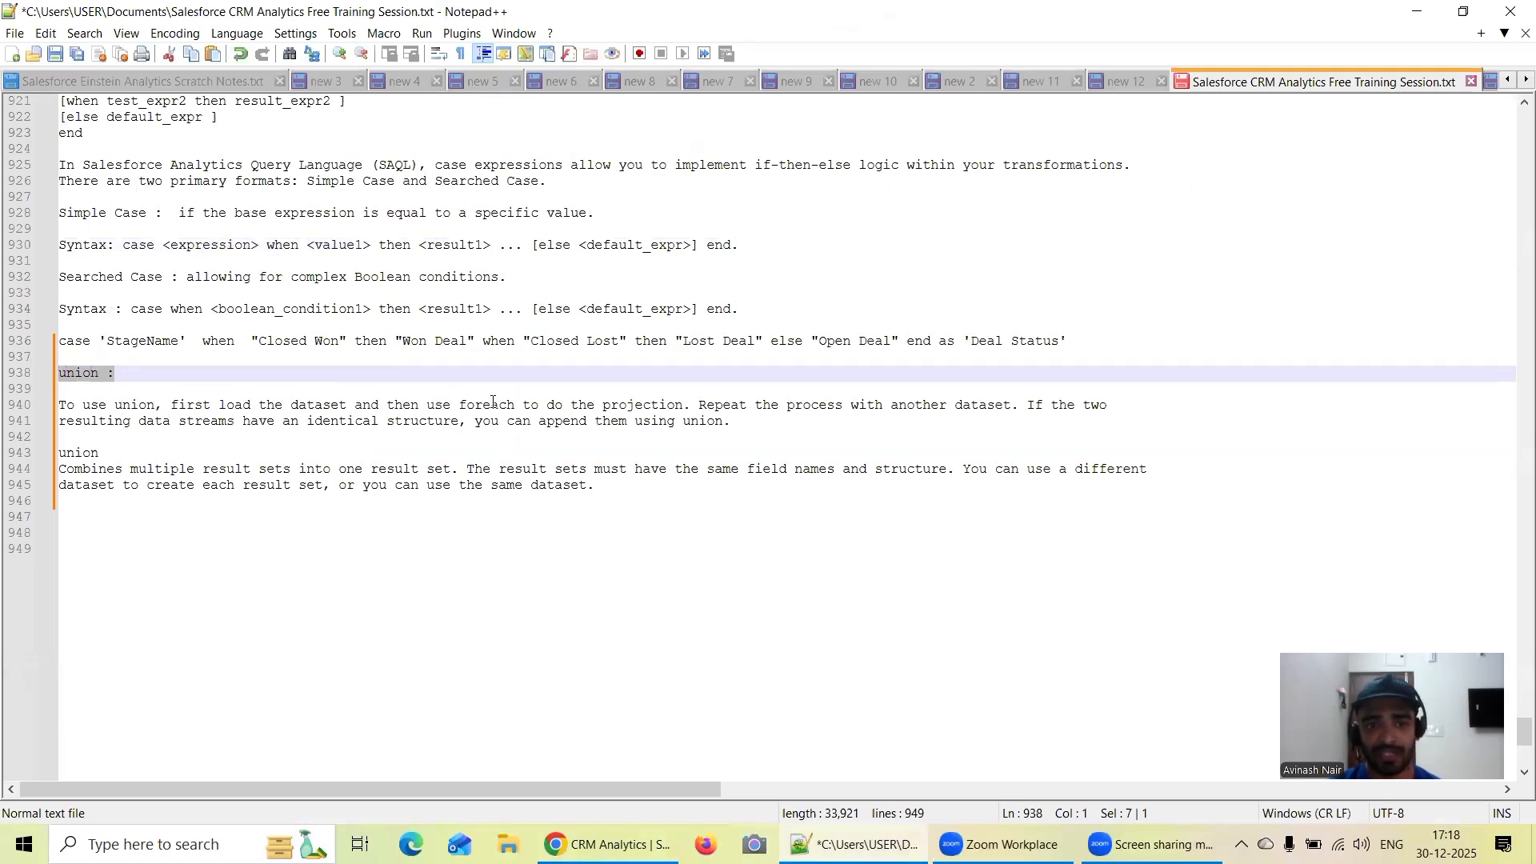
pyautogui.moveTo(686, 404); pyautogui.dragTo(611, 404)
pyautogui.moveTo(756, 405); pyautogui.dragTo(1025, 406)
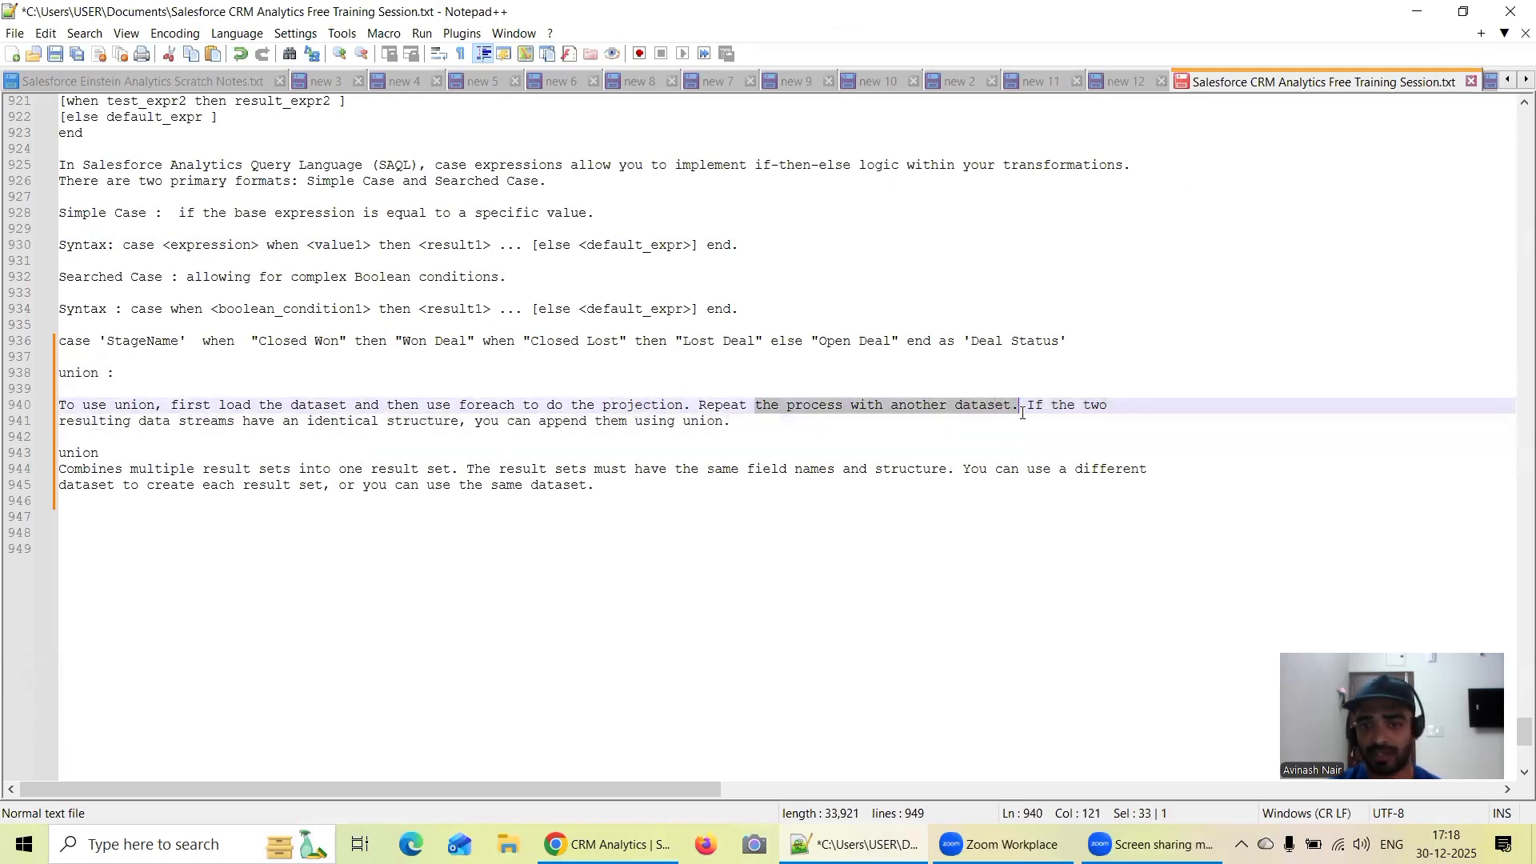
pyautogui.click(730, 457)
pyautogui.moveTo(729, 457); pyautogui.dragTo(387, 424)
pyautogui.moveTo(736, 422); pyautogui.dragTo(387, 424)
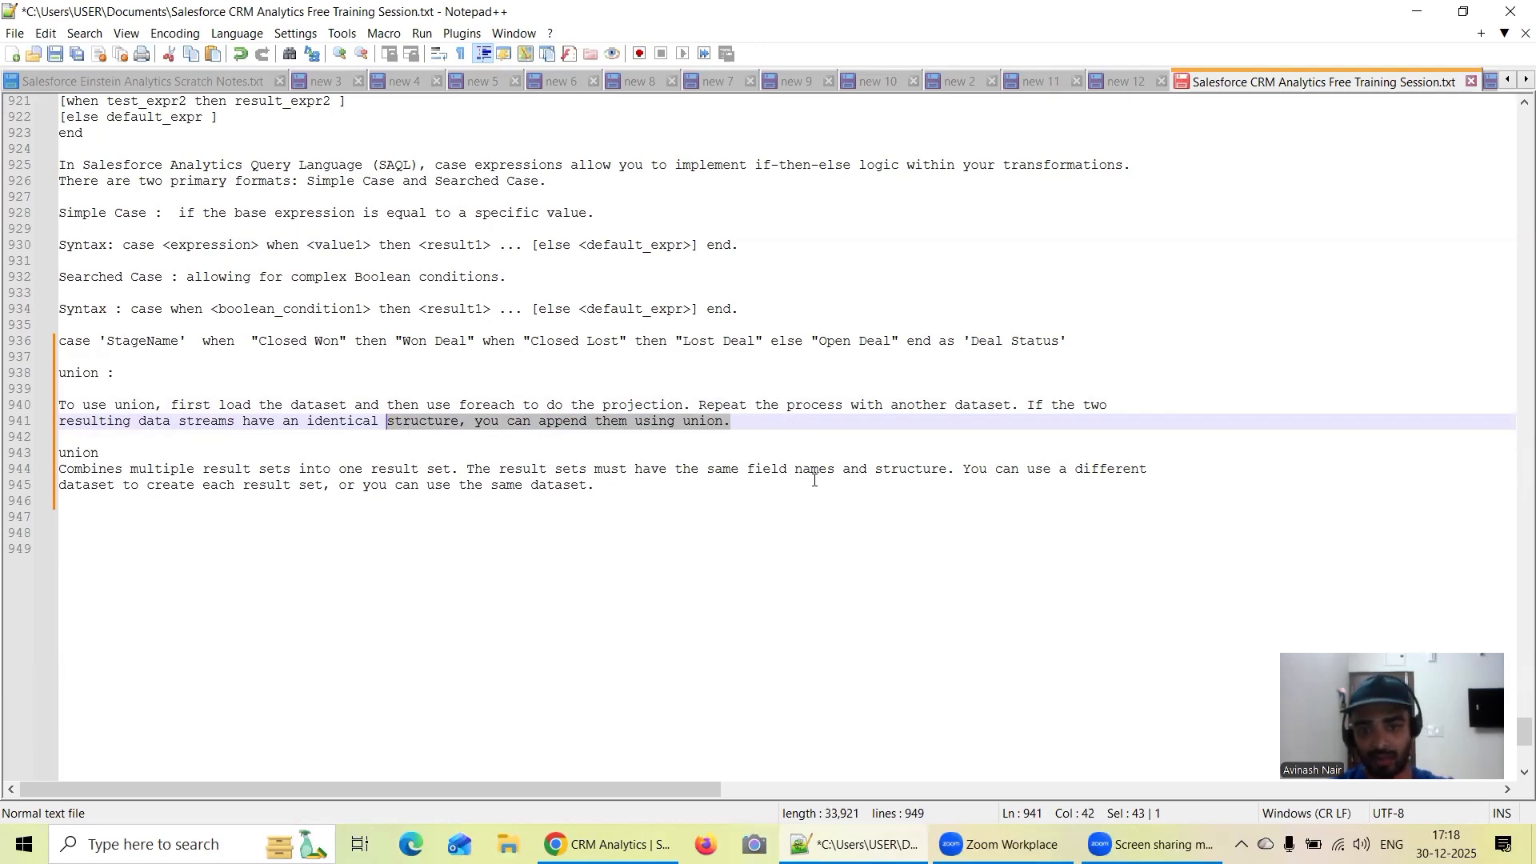
# Return to the SAQL lens, remove 'Name' as 'Name' from the q2 foreach line, run the query and check the Account Name column
pyautogui.hotkey('alt', 'Tab')
pyautogui.press('BackSpace')
pyautogui.press('BackSpace')
pyautogui.press('BackSpace')
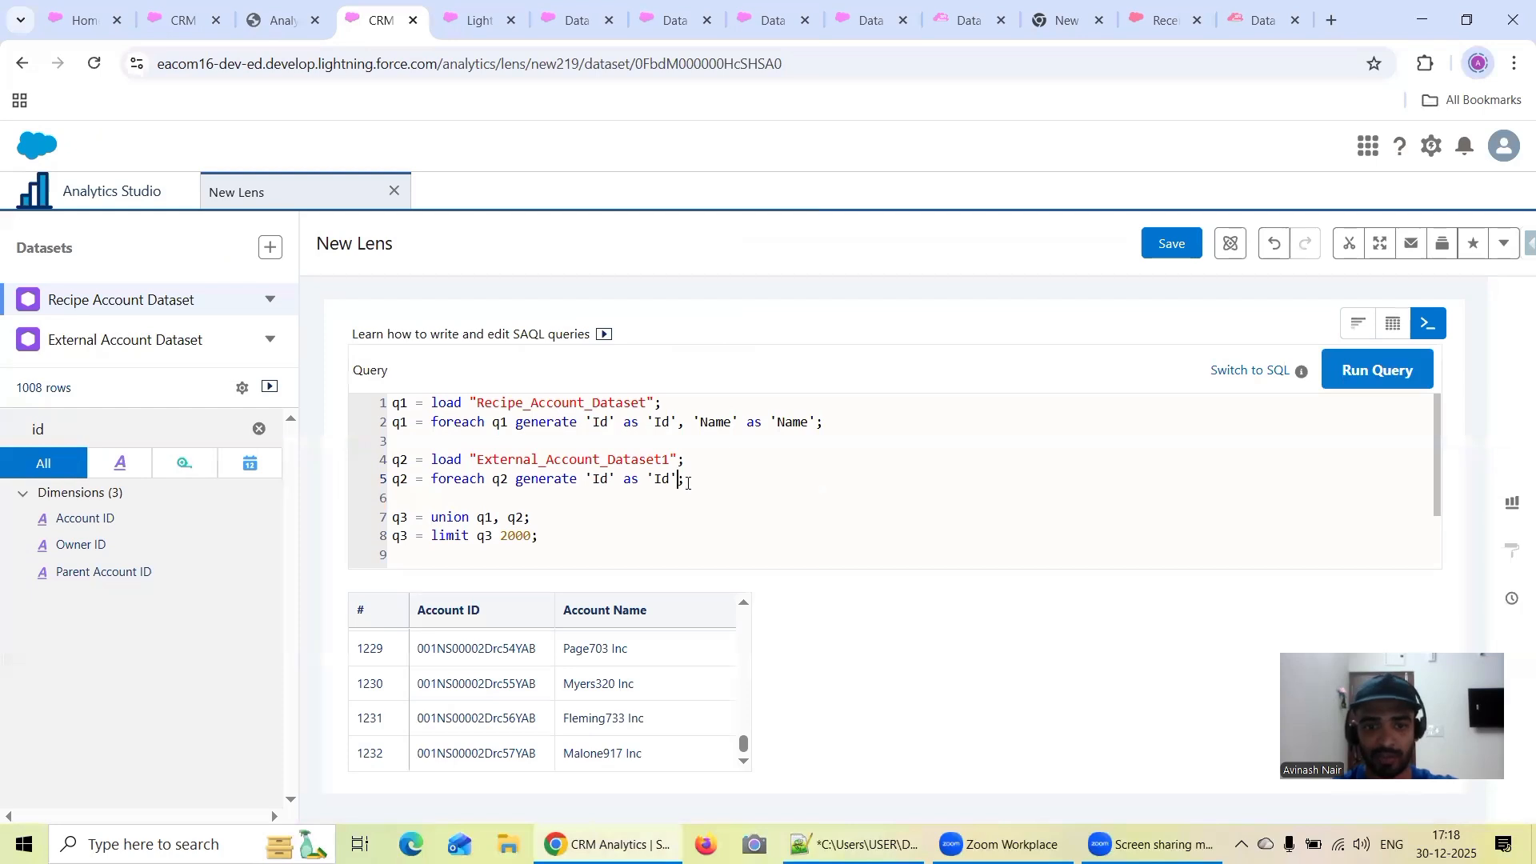
pyautogui.click(1416, 398)
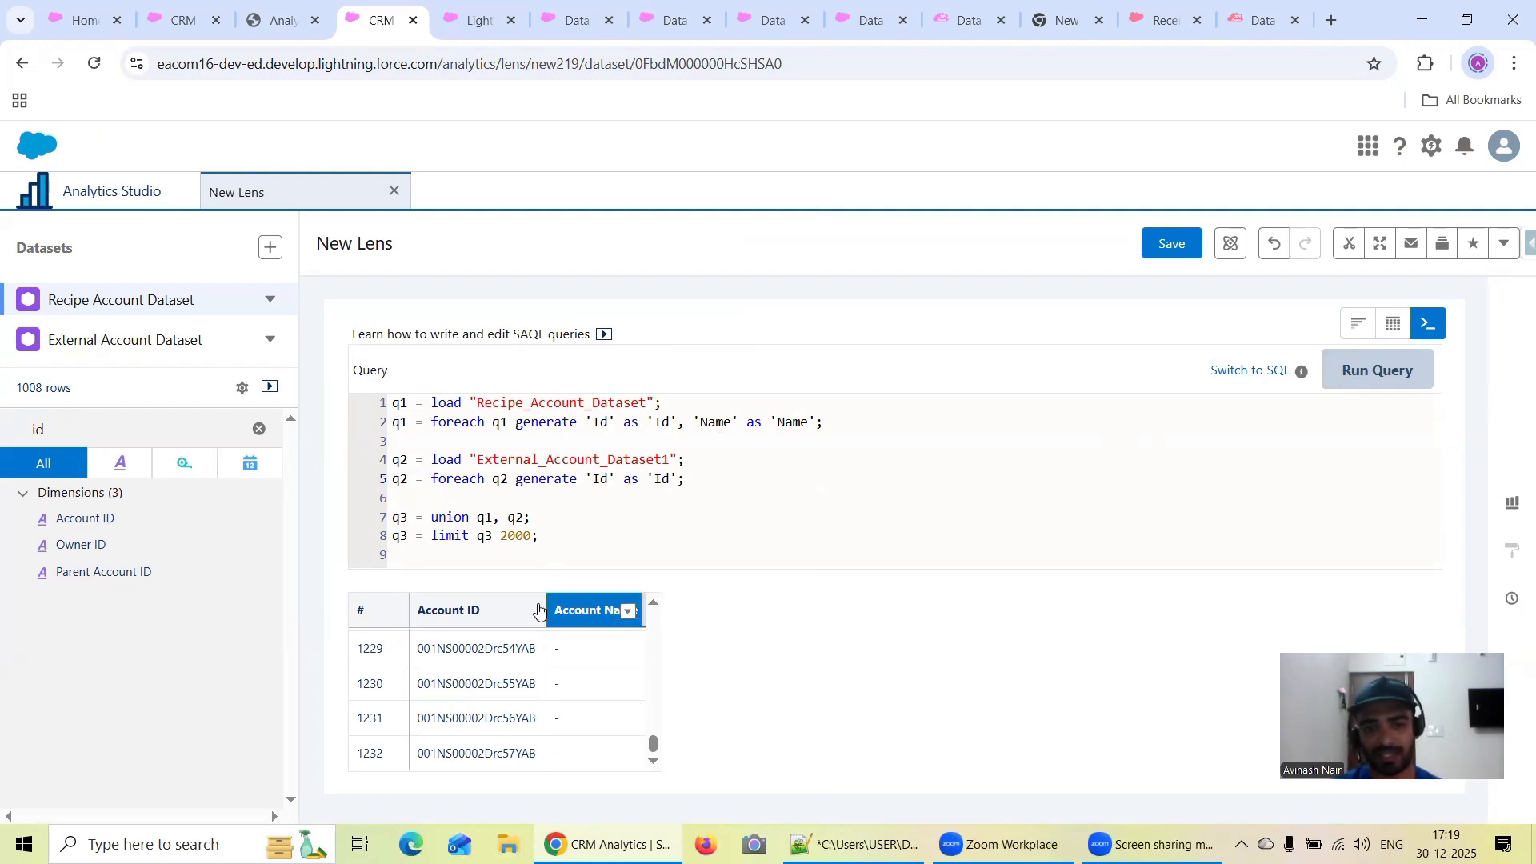
pyautogui.moveTo(653, 746)
pyautogui.mouseDown()
pyautogui.moveTo(651, 613)
pyautogui.moveTo(672, 744)
pyautogui.mouseUp()
pyautogui.scroll(1, 563, 692)
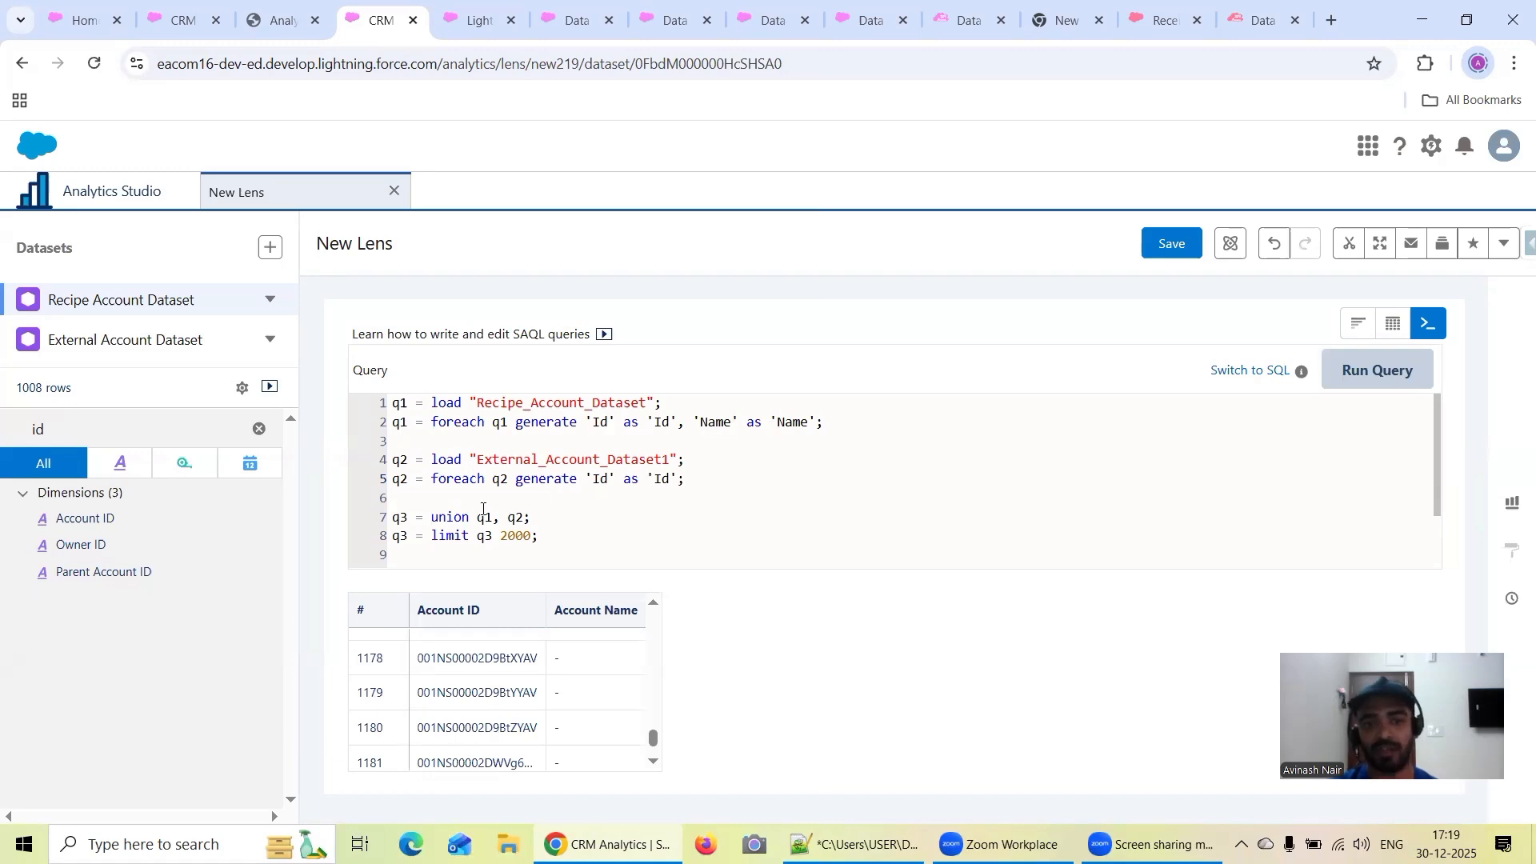
pyautogui.moveTo(655, 744)
pyautogui.mouseDown()
pyautogui.moveTo(655, 627)
pyautogui.moveTo(655, 744)
pyautogui.mouseUp()
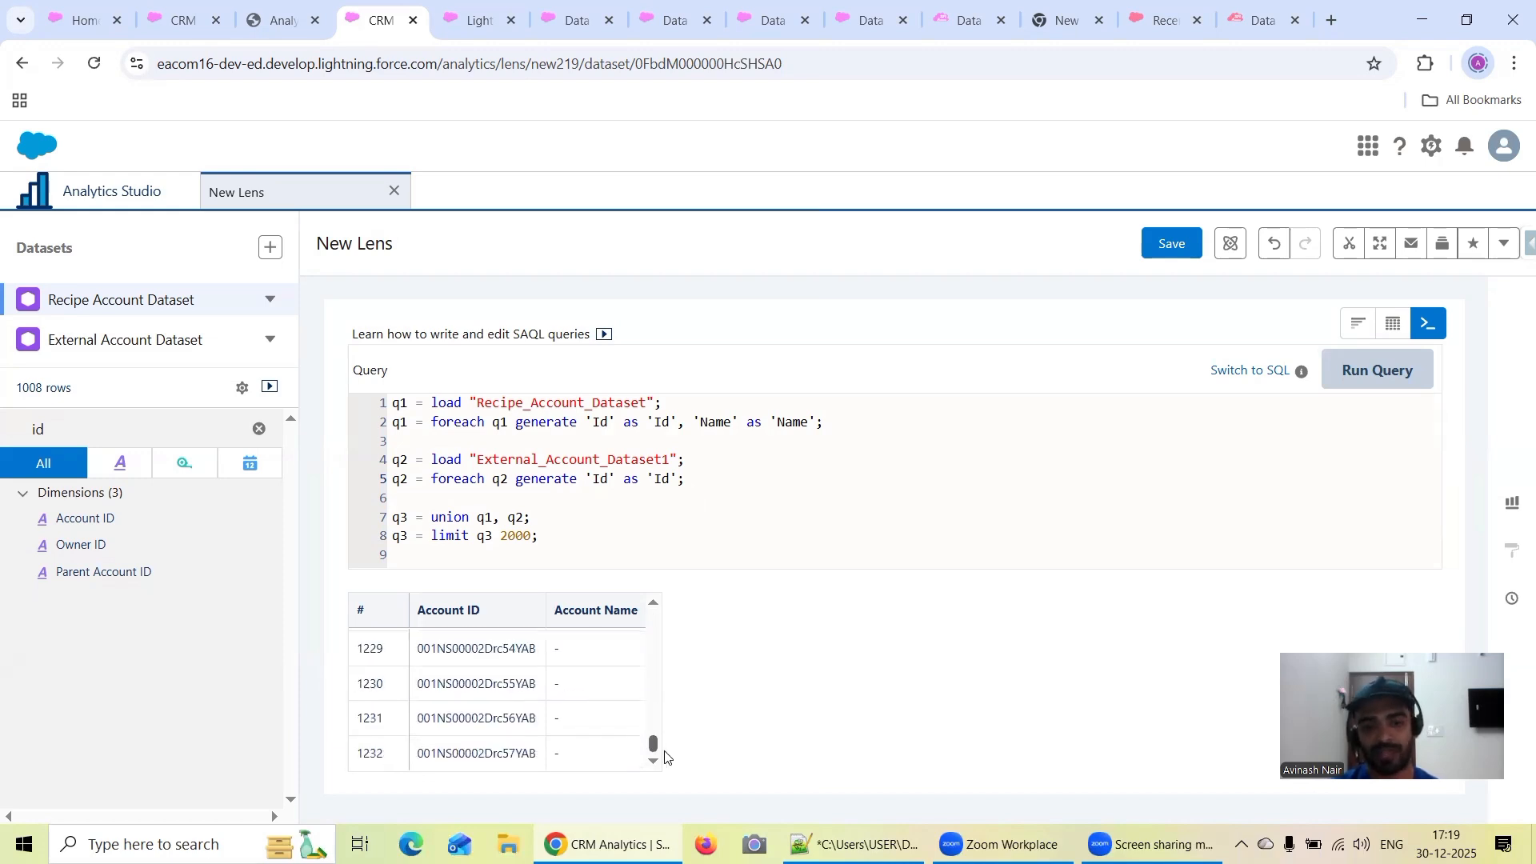
pyautogui.doubleClick(677, 479)
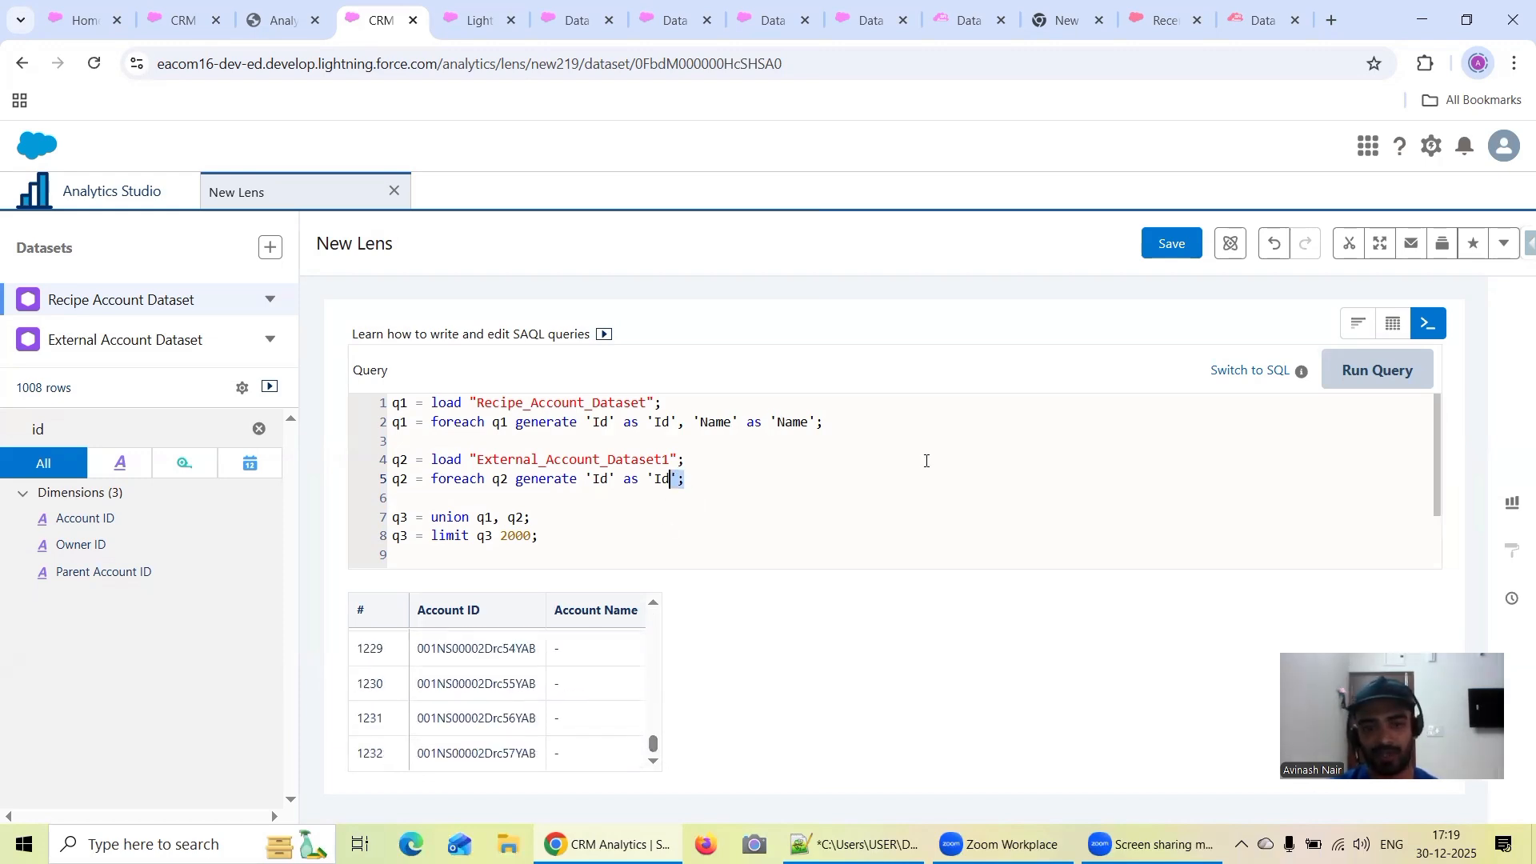
pyautogui.click(724, 494)
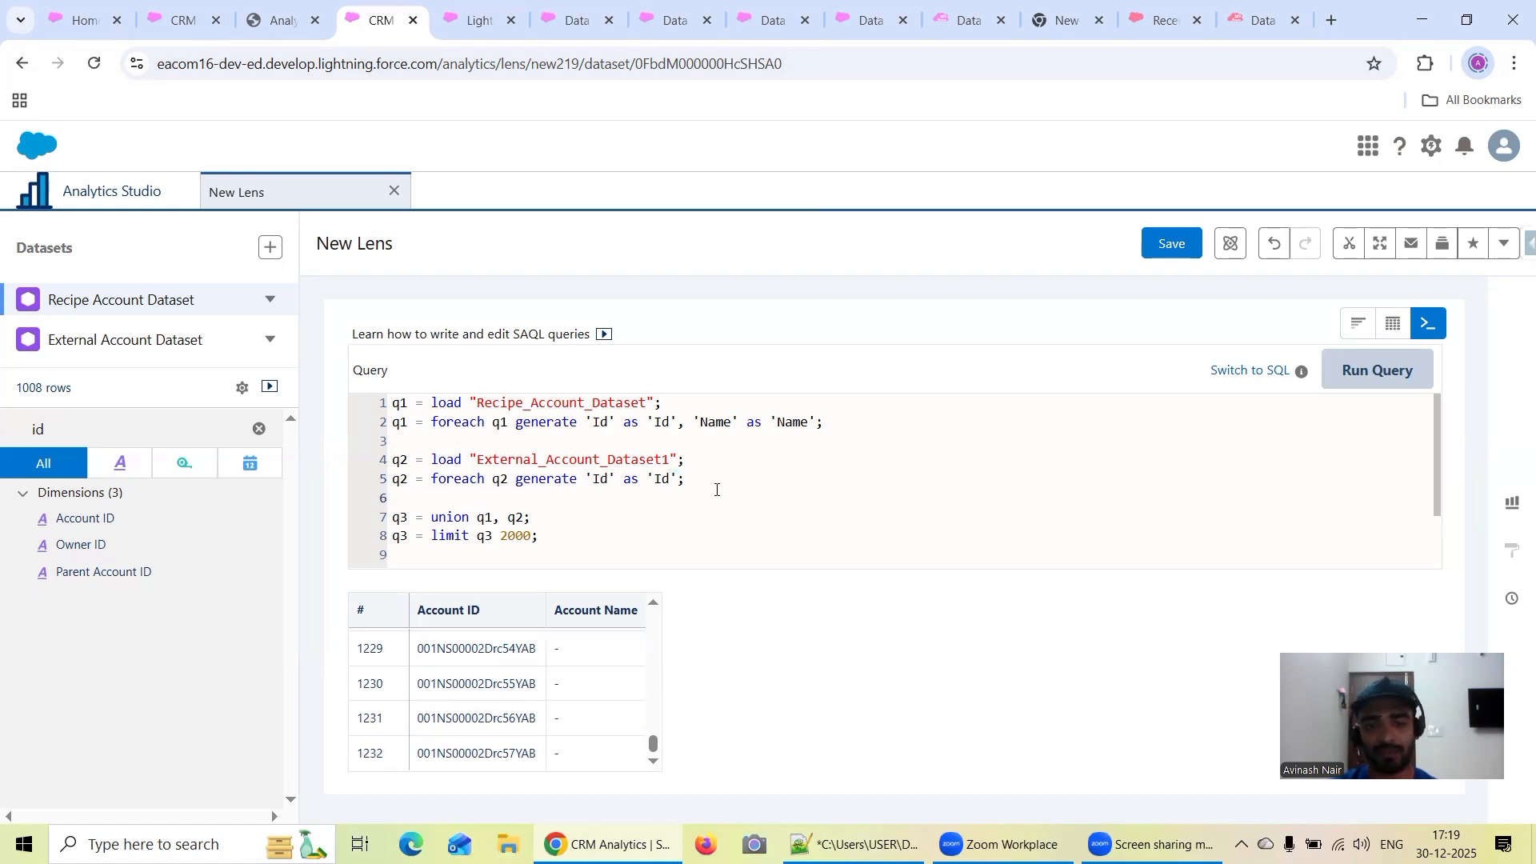
# Copy the Industry field's dev name from External Account Dataset and insert it after 'Id' as 'Id', in the q2 foreach line
pyautogui.click(675, 478)
pyautogui.write(',')
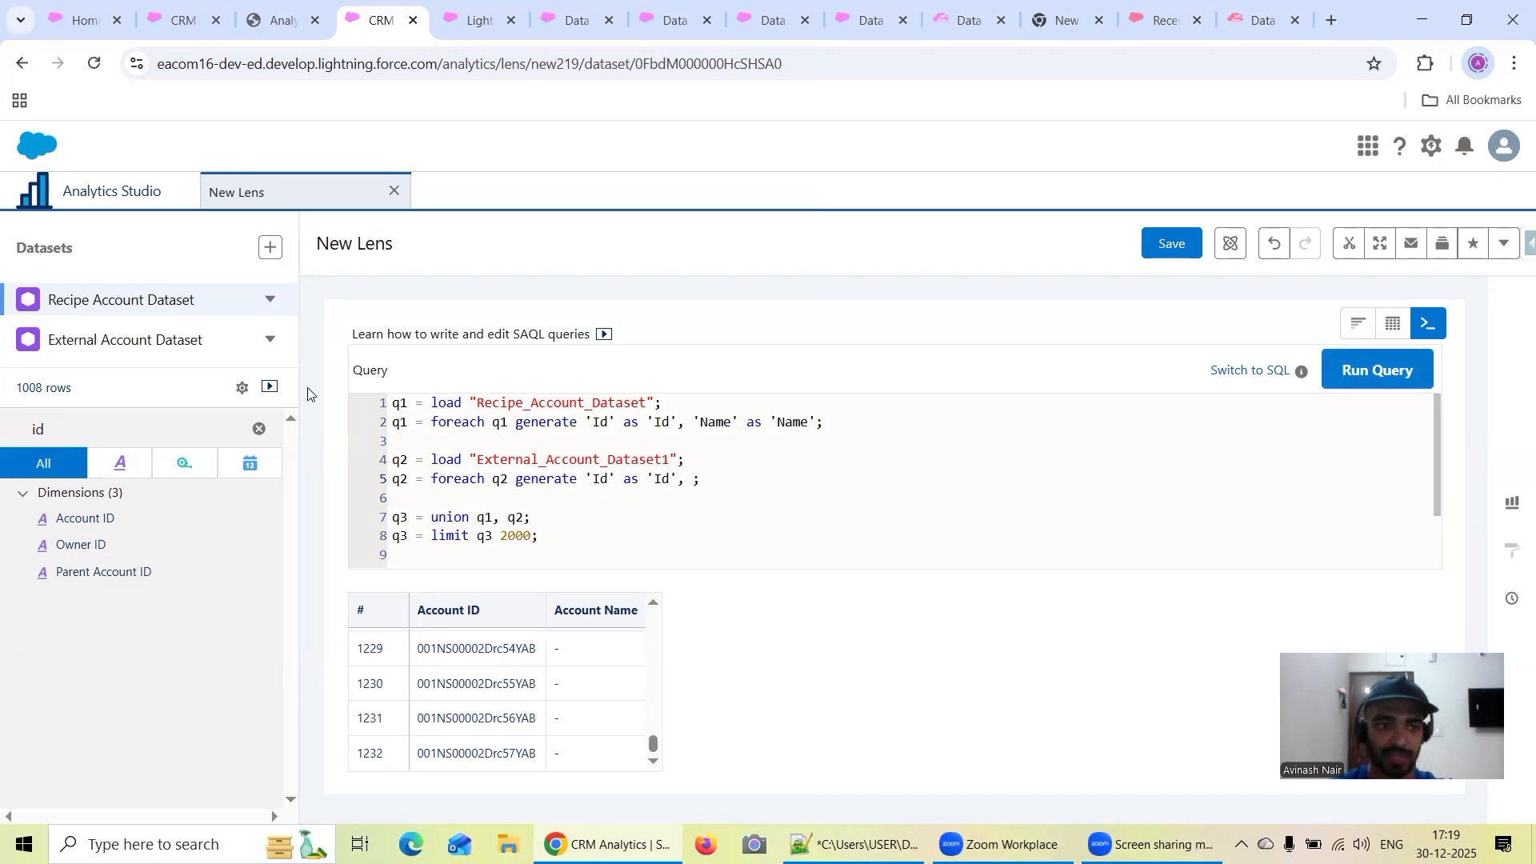
pyautogui.click(157, 341)
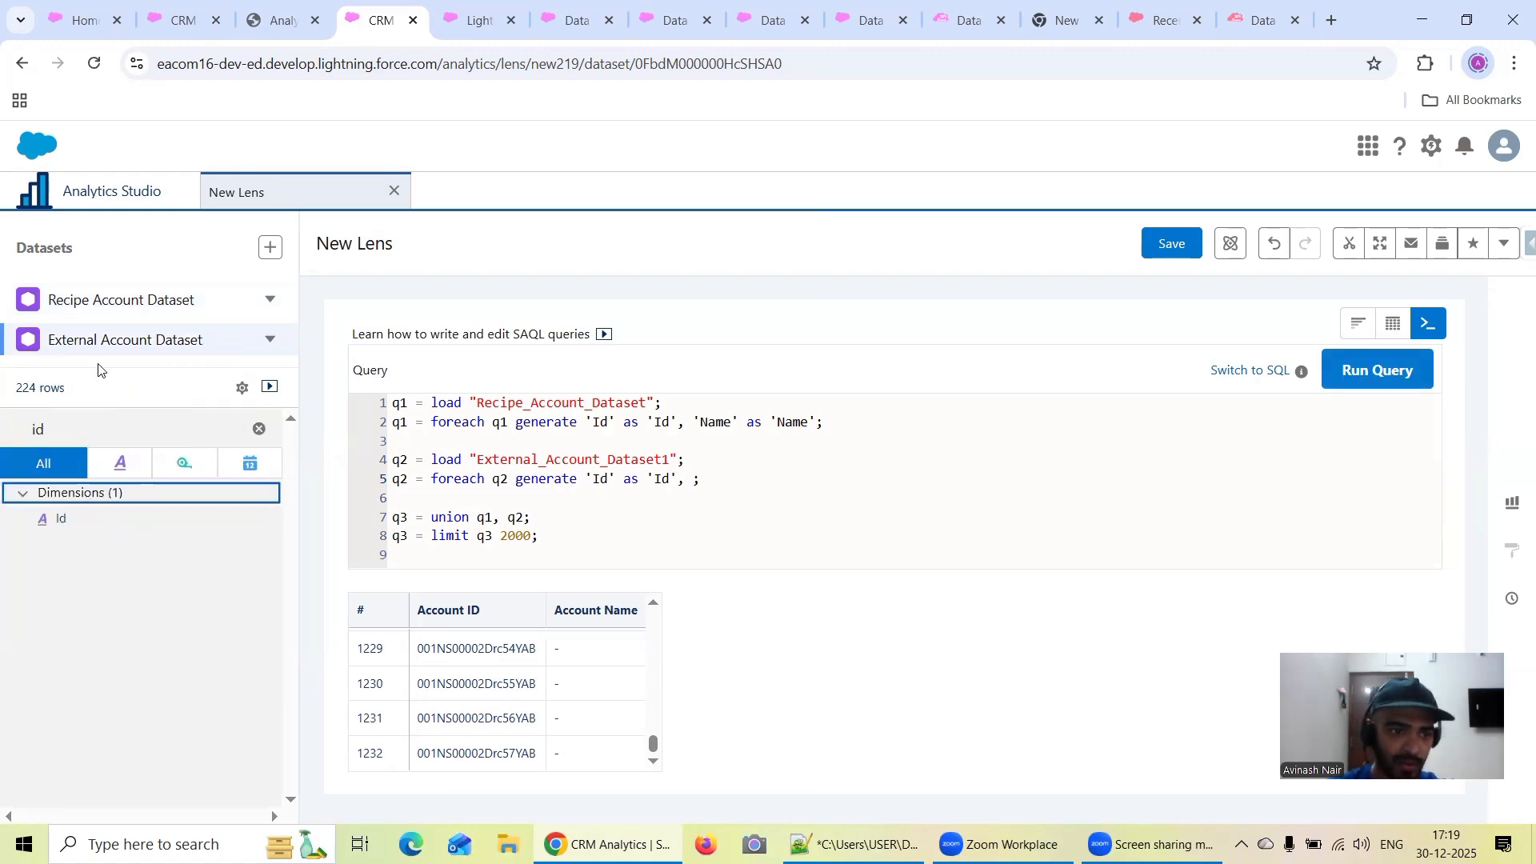
pyautogui.click(80, 425)
pyautogui.press('BackSpace')
pyautogui.press('BackSpace')
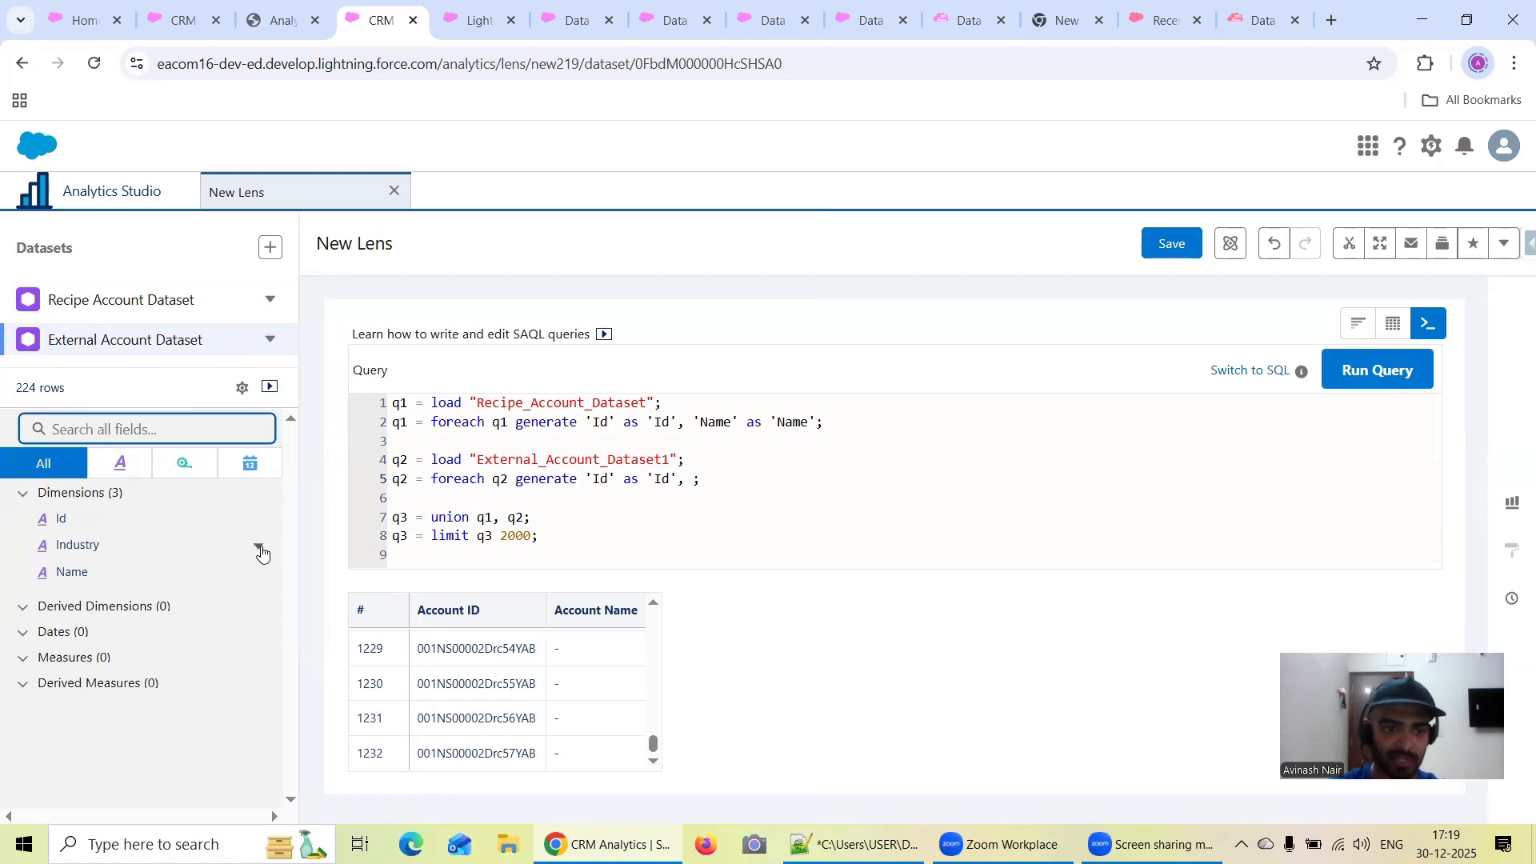
pyautogui.click(260, 547)
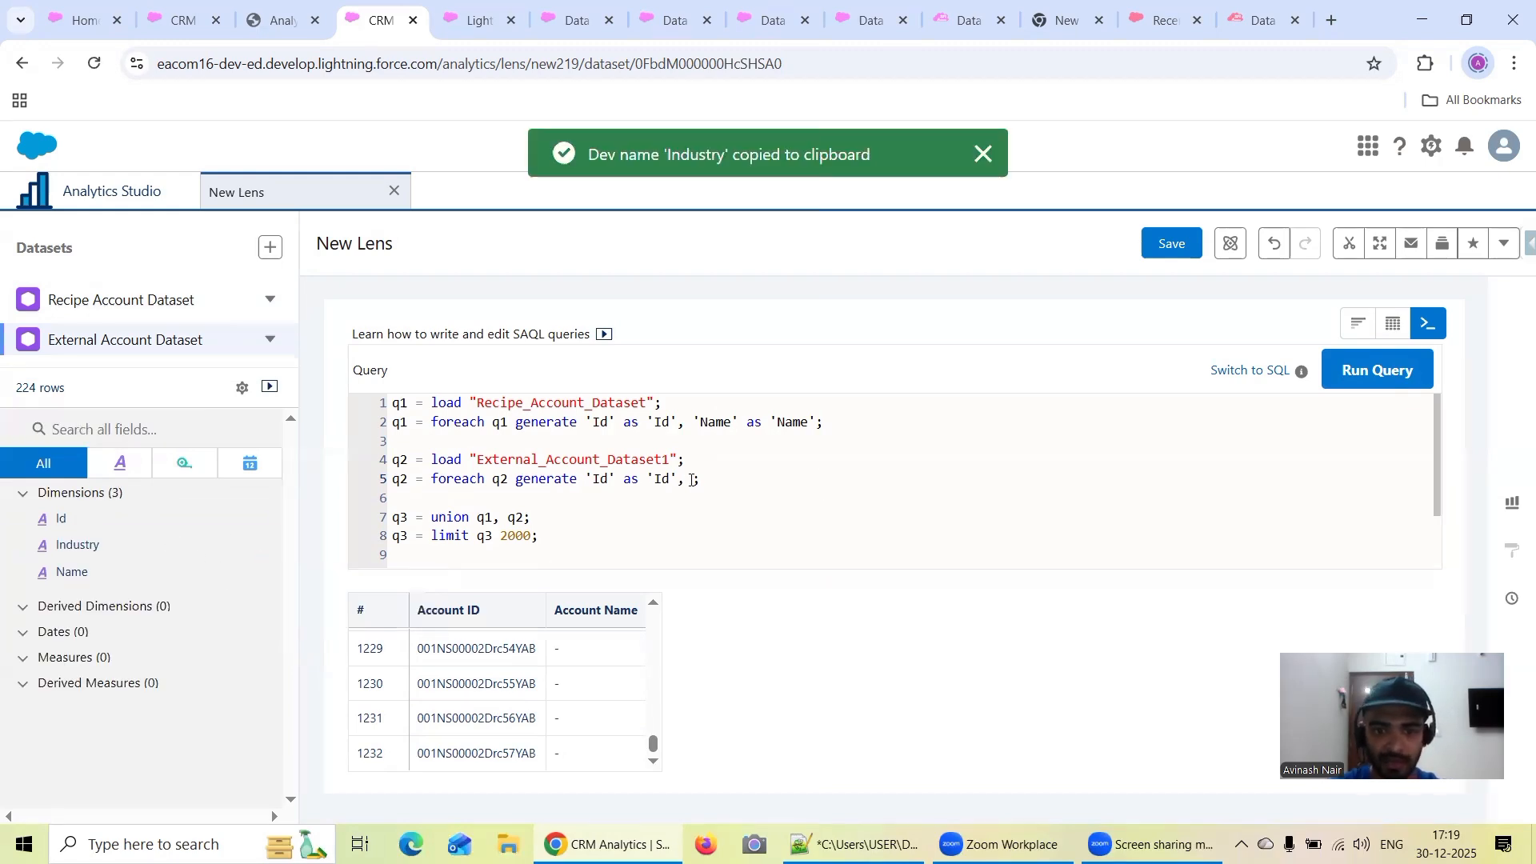
pyautogui.hotkey('ctrl', 'v')
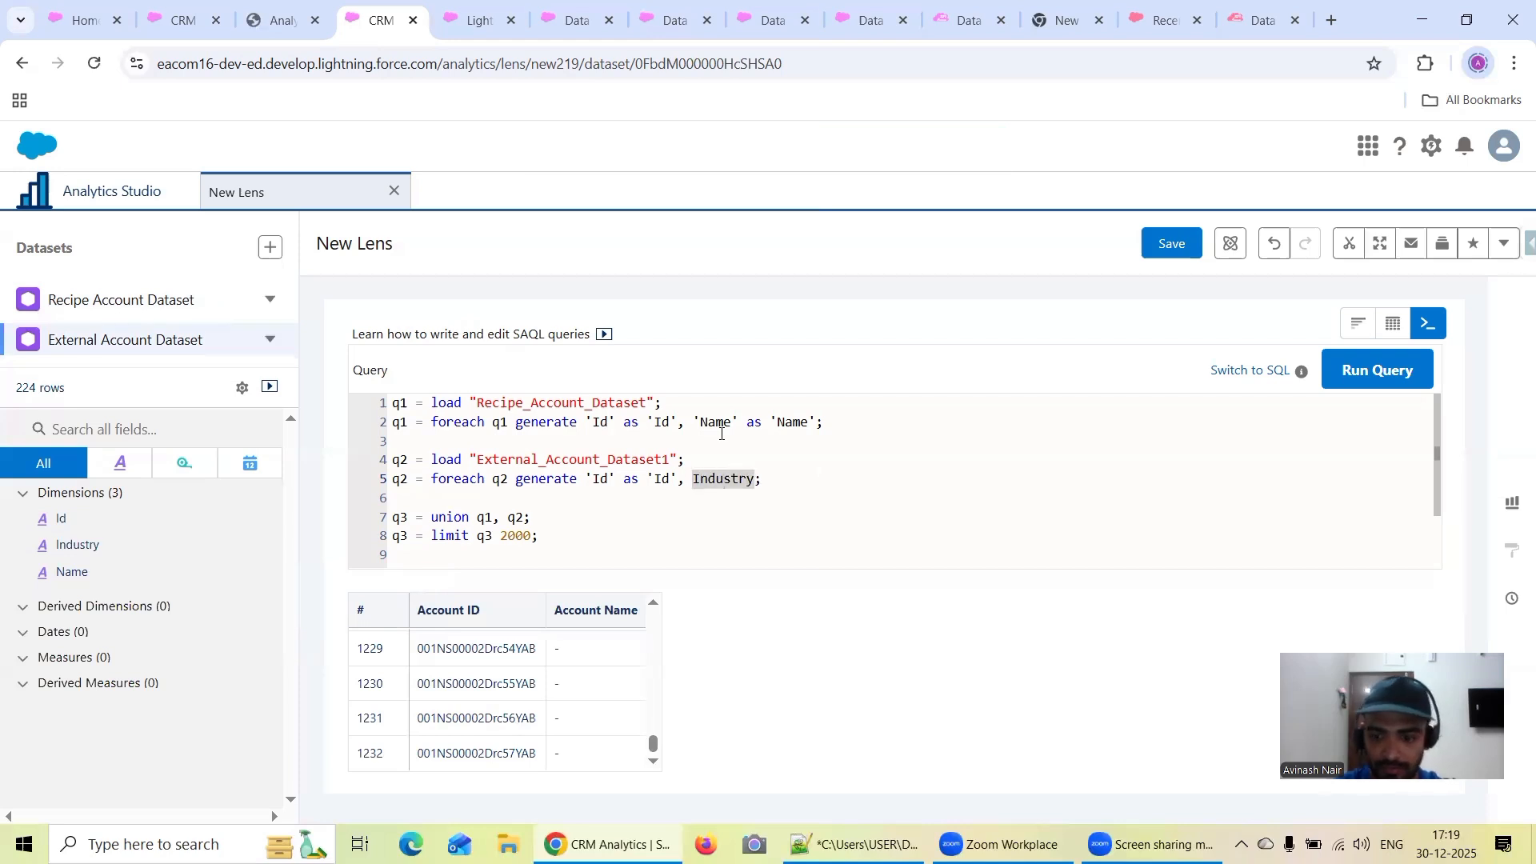
# Complete the q2 projection as 'Industry' as 'Industry' and run the query
pyautogui.write("'")
pyautogui.press('Right')
pyautogui.press('Right')
pyautogui.press('Right')
pyautogui.press('Right')
pyautogui.press('Right')
pyautogui.press('Right')
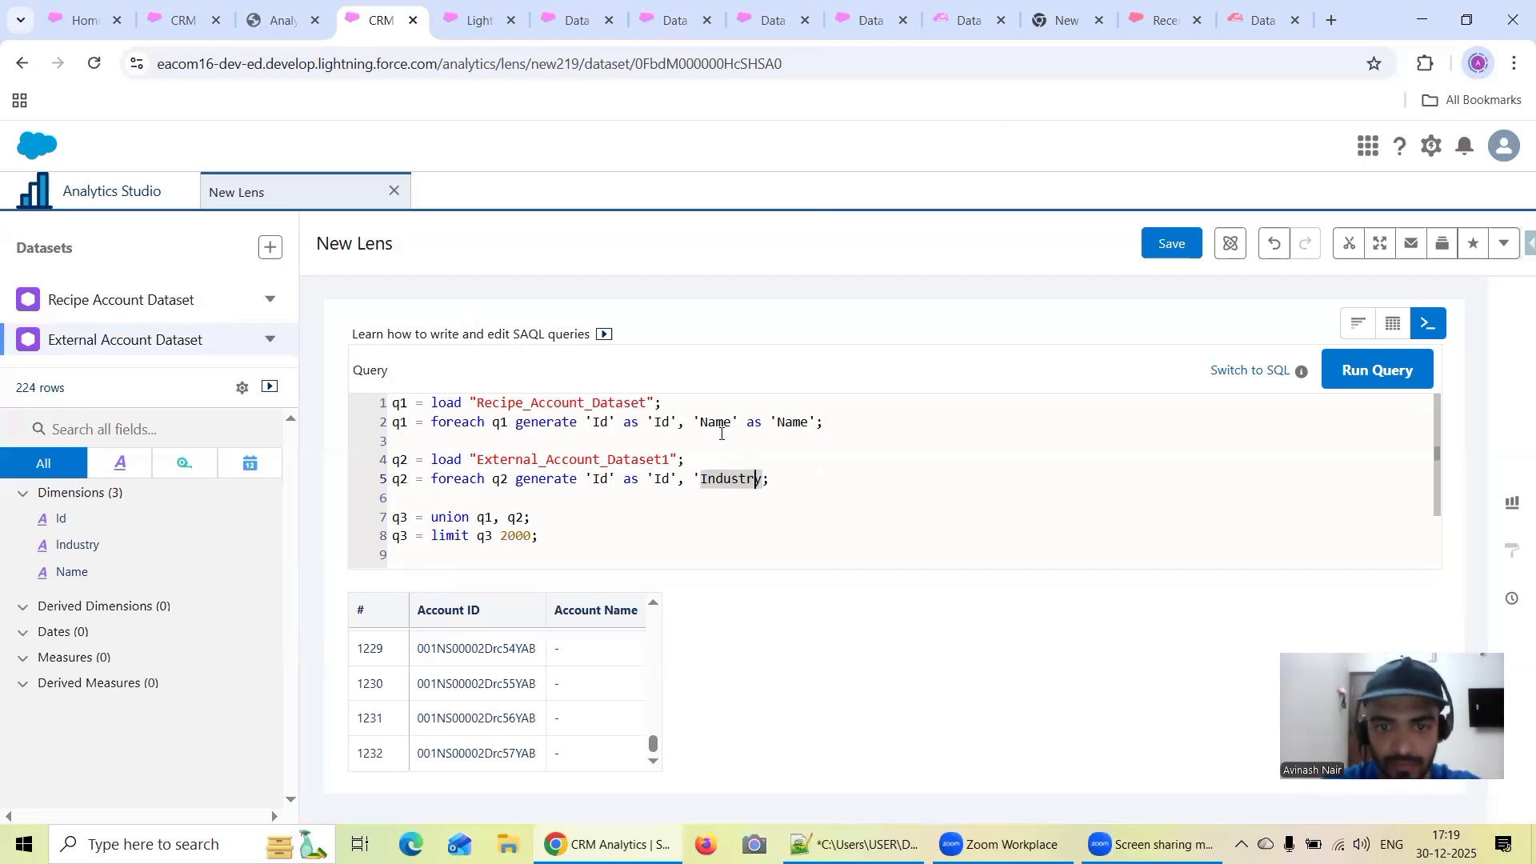
pyautogui.write("' as ")
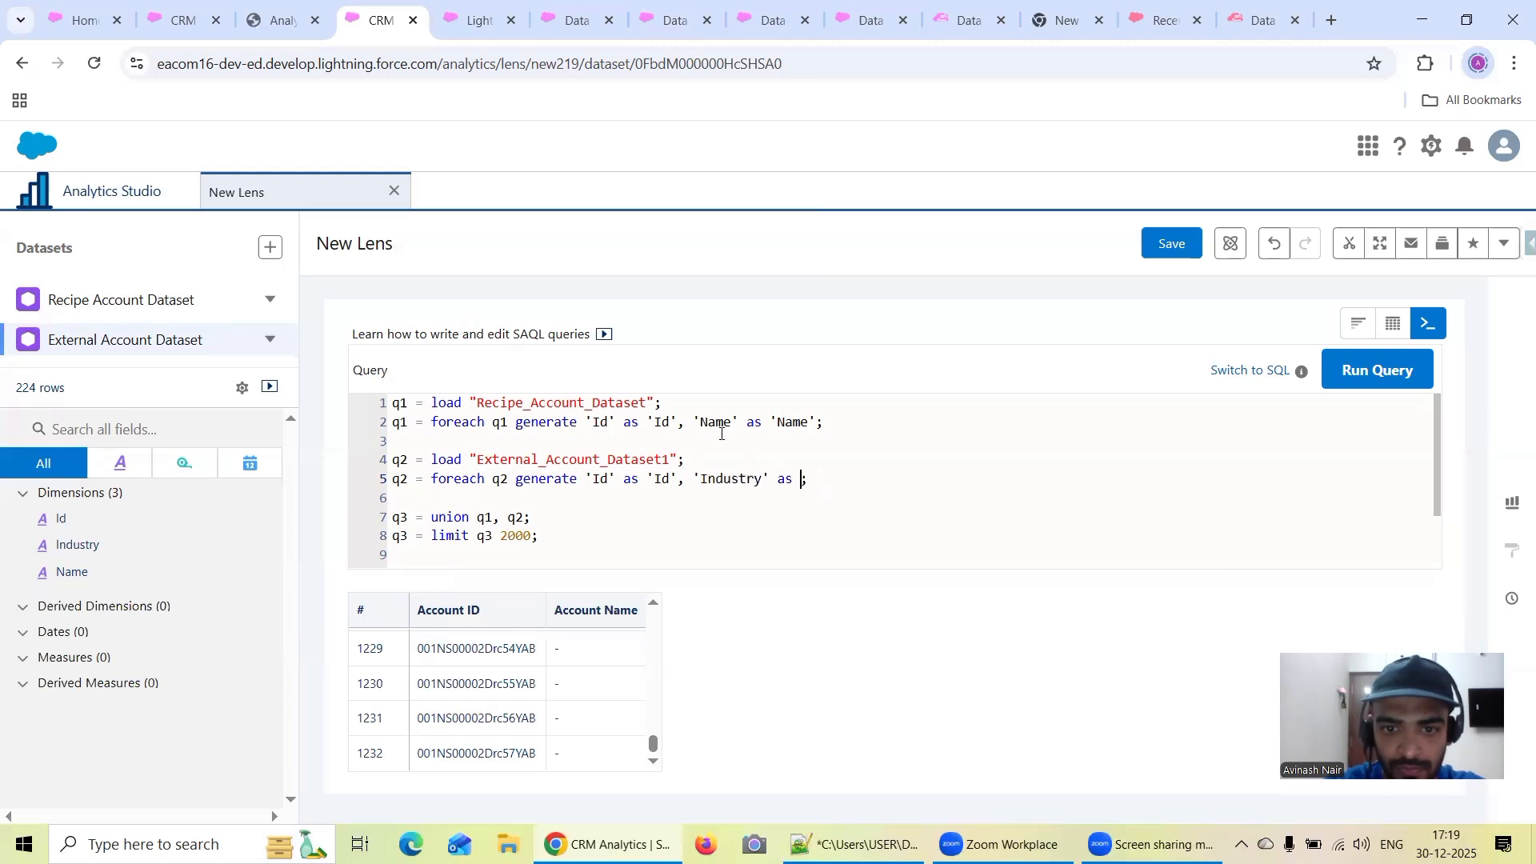
pyautogui.write("'Industry'")
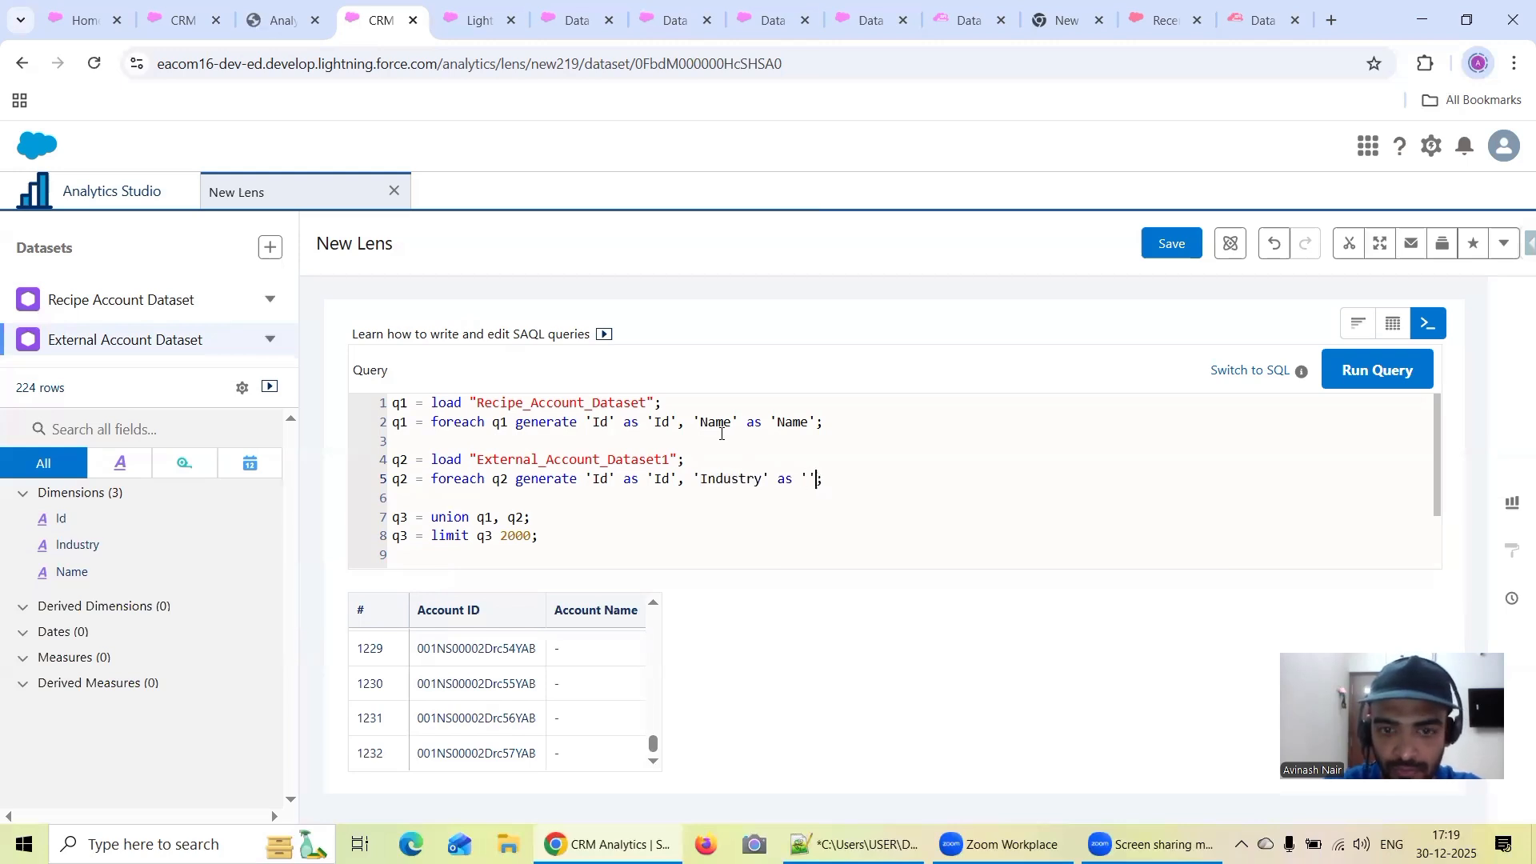
pyautogui.click(1348, 381)
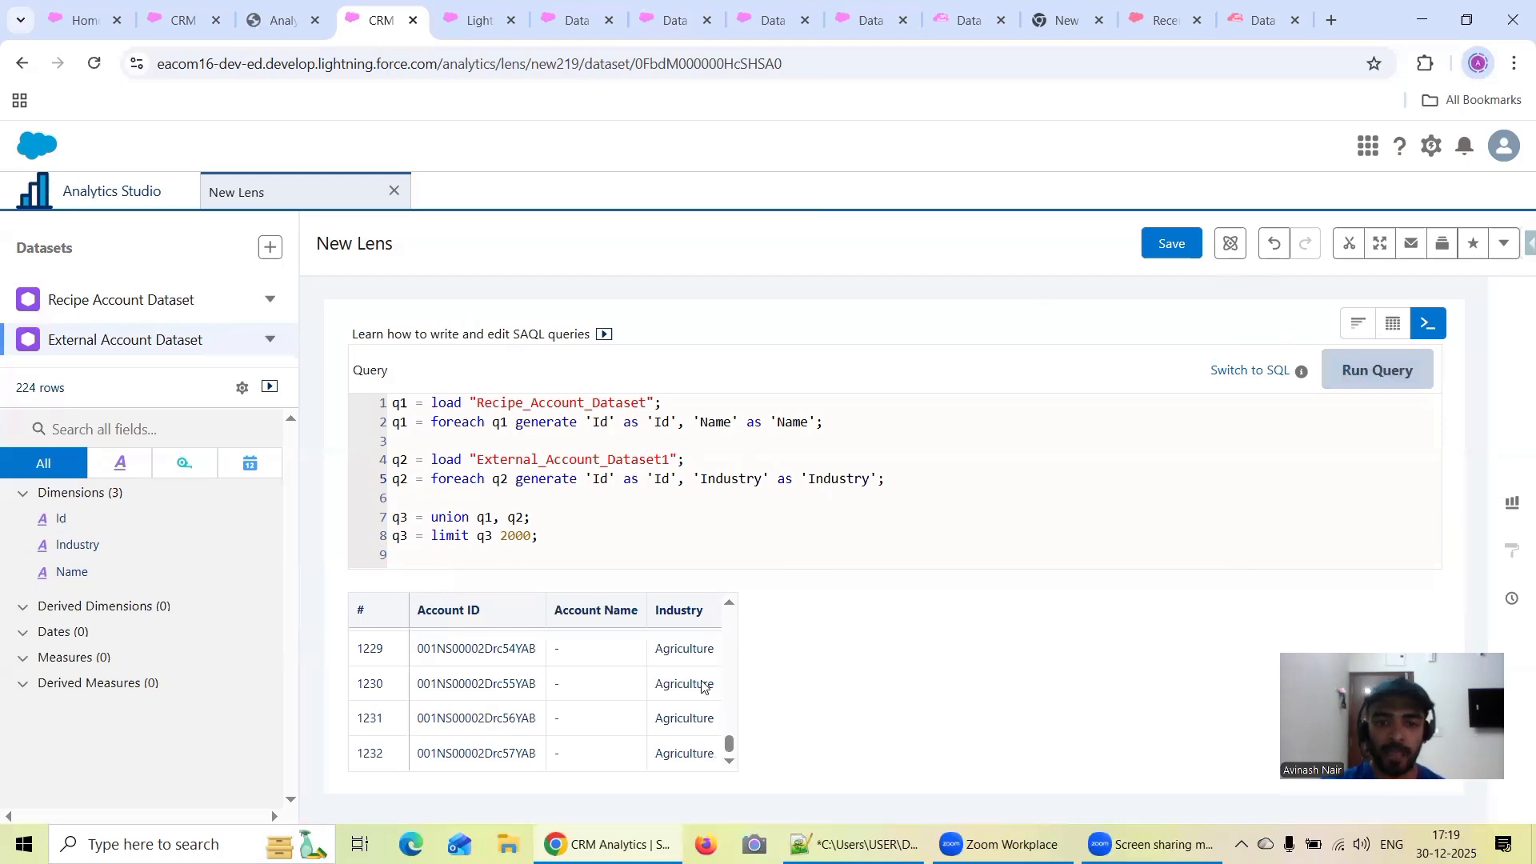
# Examine the Account Name and Industry columns across the union results, especially where the rows of the two datasets meet
pyautogui.scroll(2, 704, 688)
pyautogui.moveTo(727, 740); pyautogui.dragTo(735, 613)
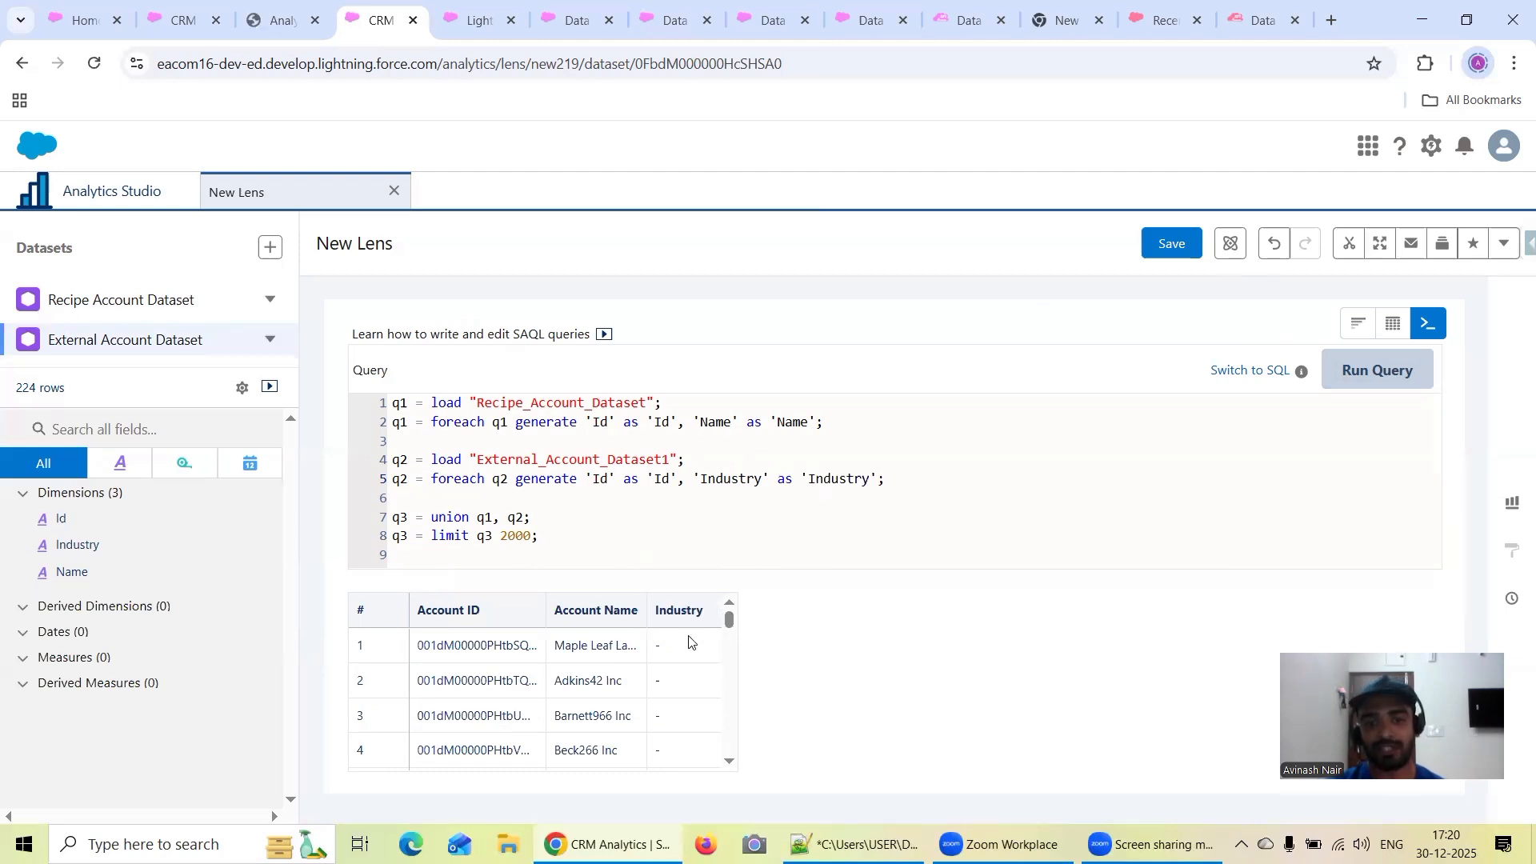
pyautogui.moveTo(728, 623); pyautogui.dragTo(723, 714)
pyautogui.scroll(-12, 721, 708)
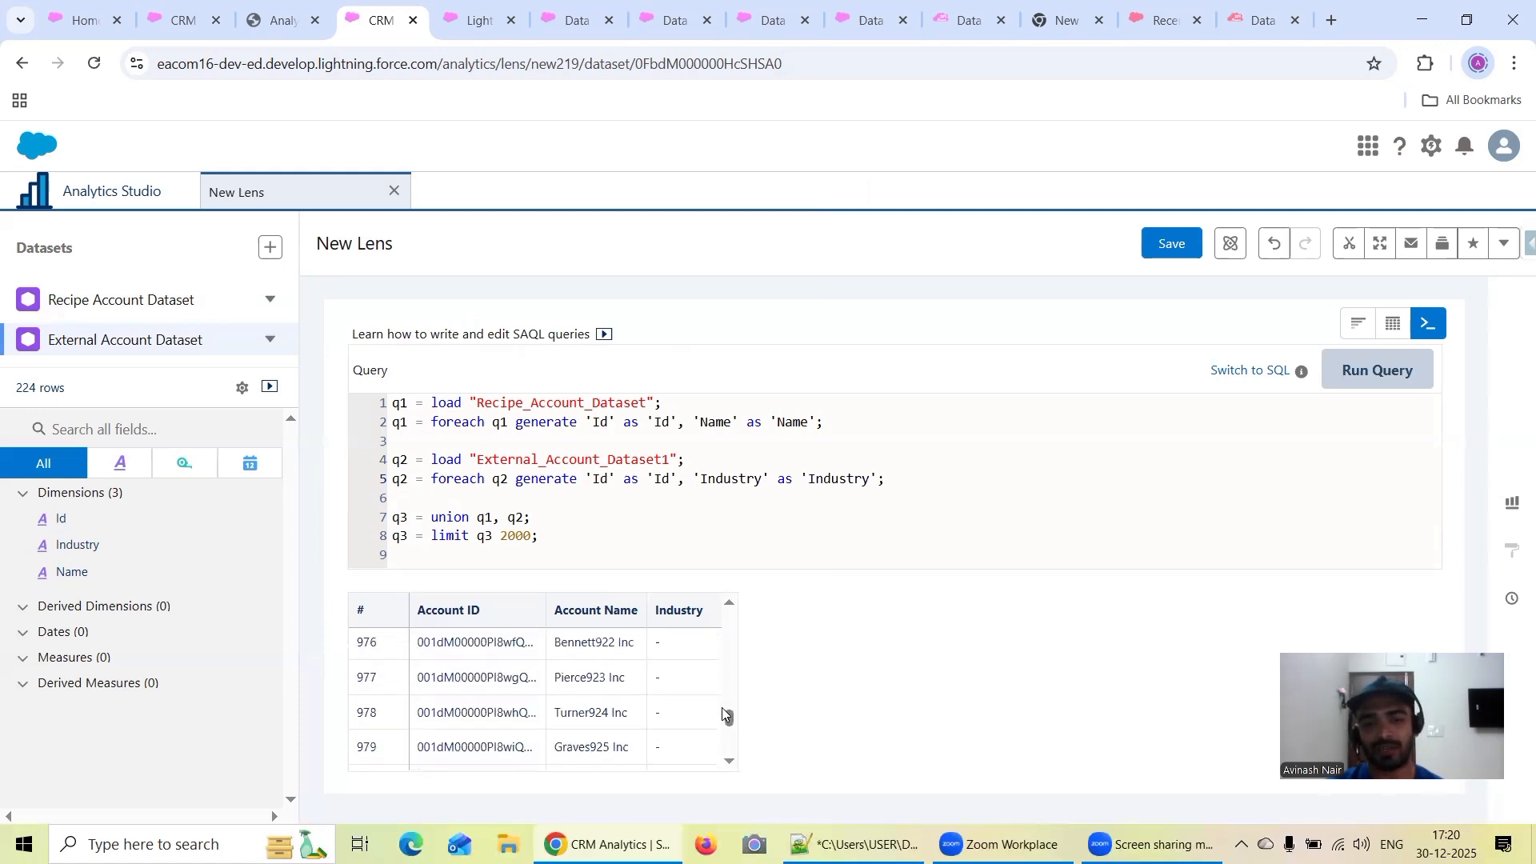
pyautogui.scroll(-5, 720, 707)
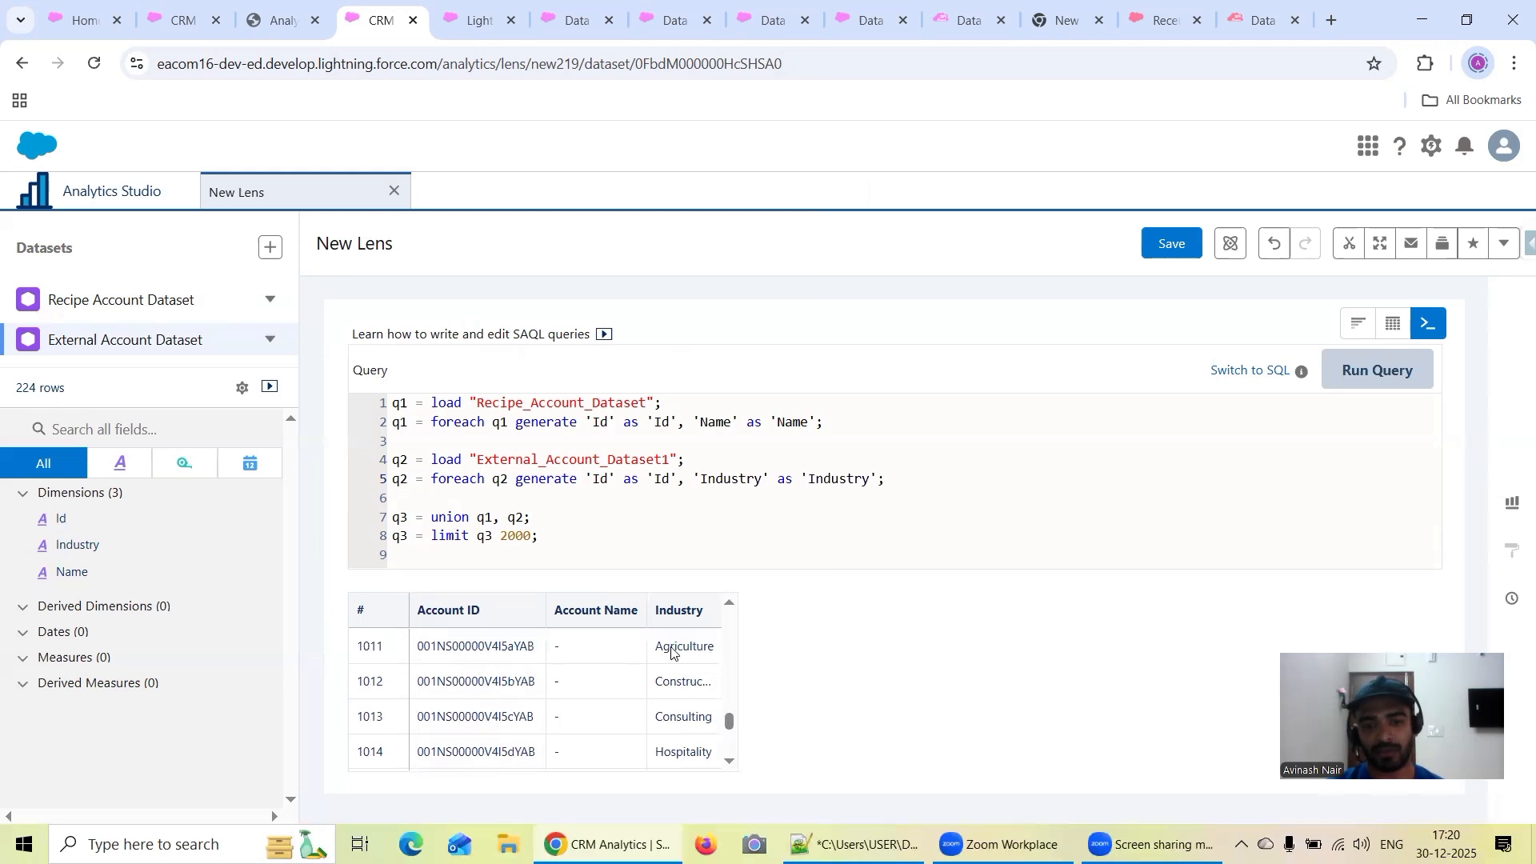
pyautogui.scroll(4, 679, 668)
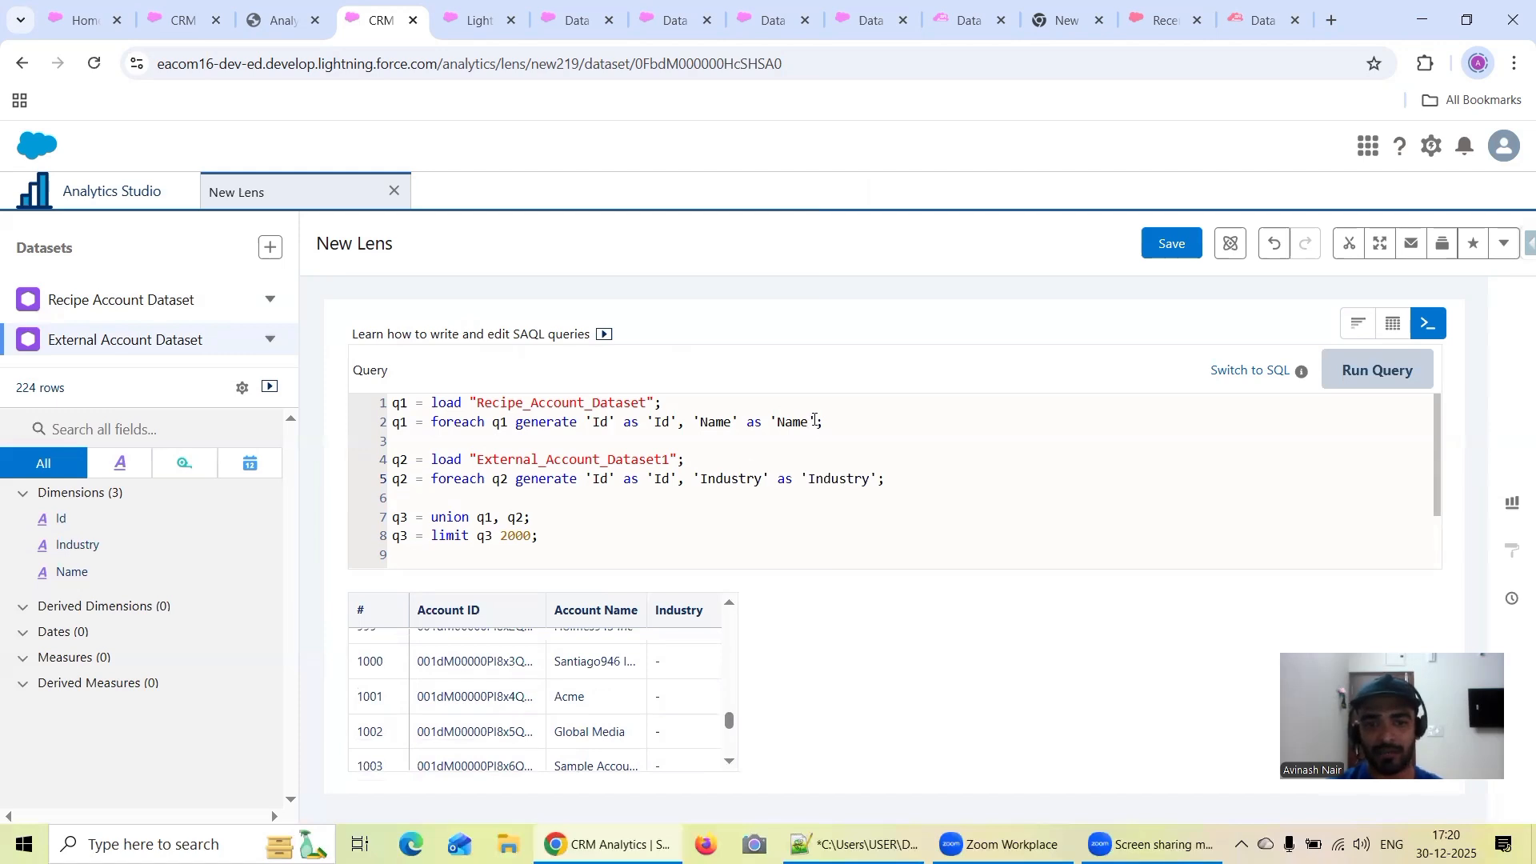
# Replace the Industry projection in the q2 foreach line with 'Name' as 'Name' from the q1 line and run the query
pyautogui.moveTo(816, 421); pyautogui.dragTo(690, 416)
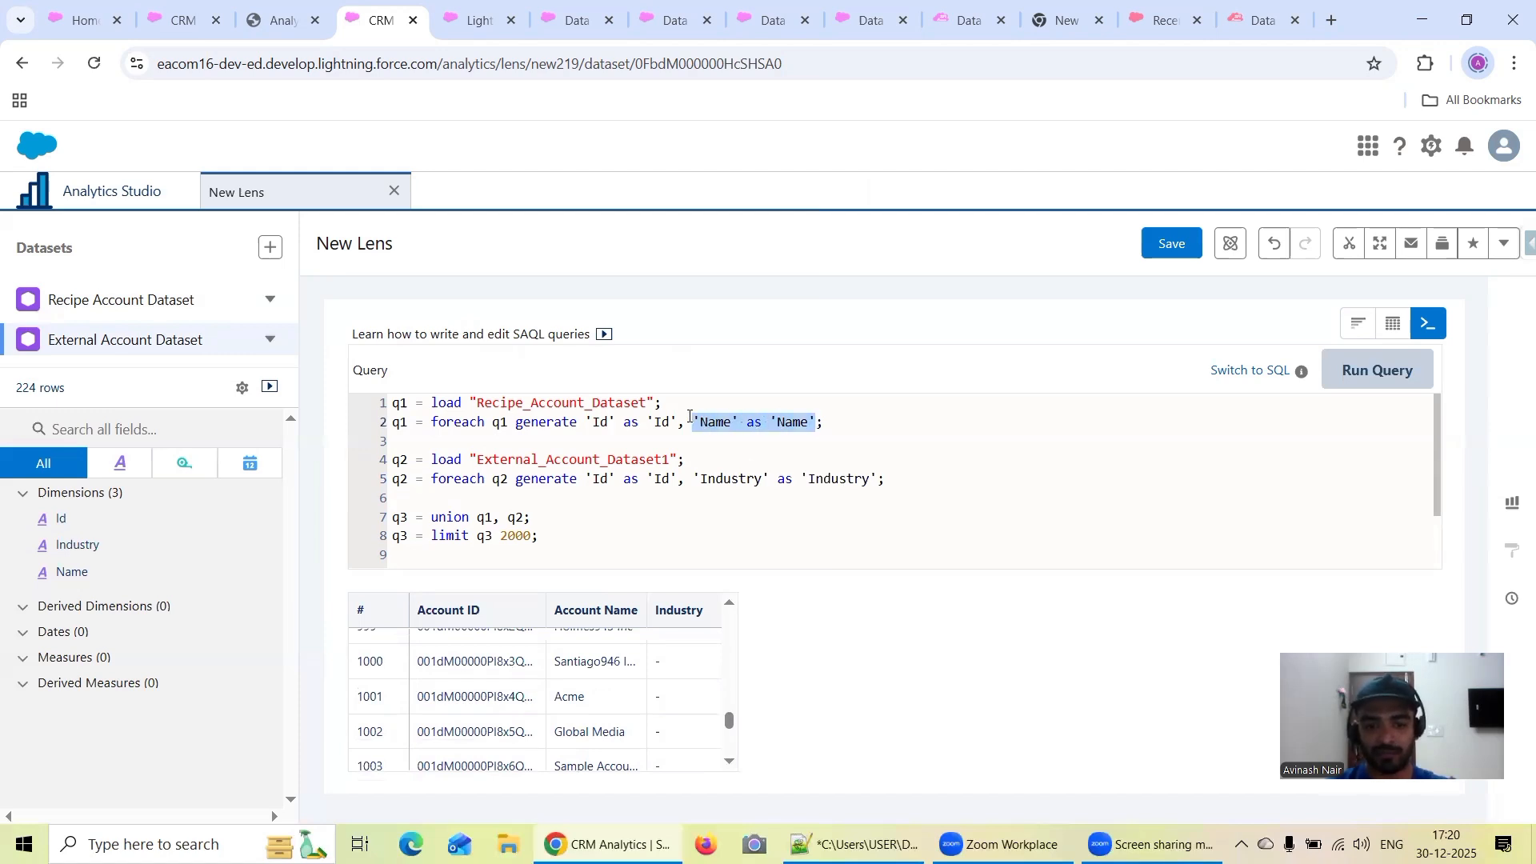
pyautogui.moveTo(881, 478); pyautogui.dragTo(686, 483)
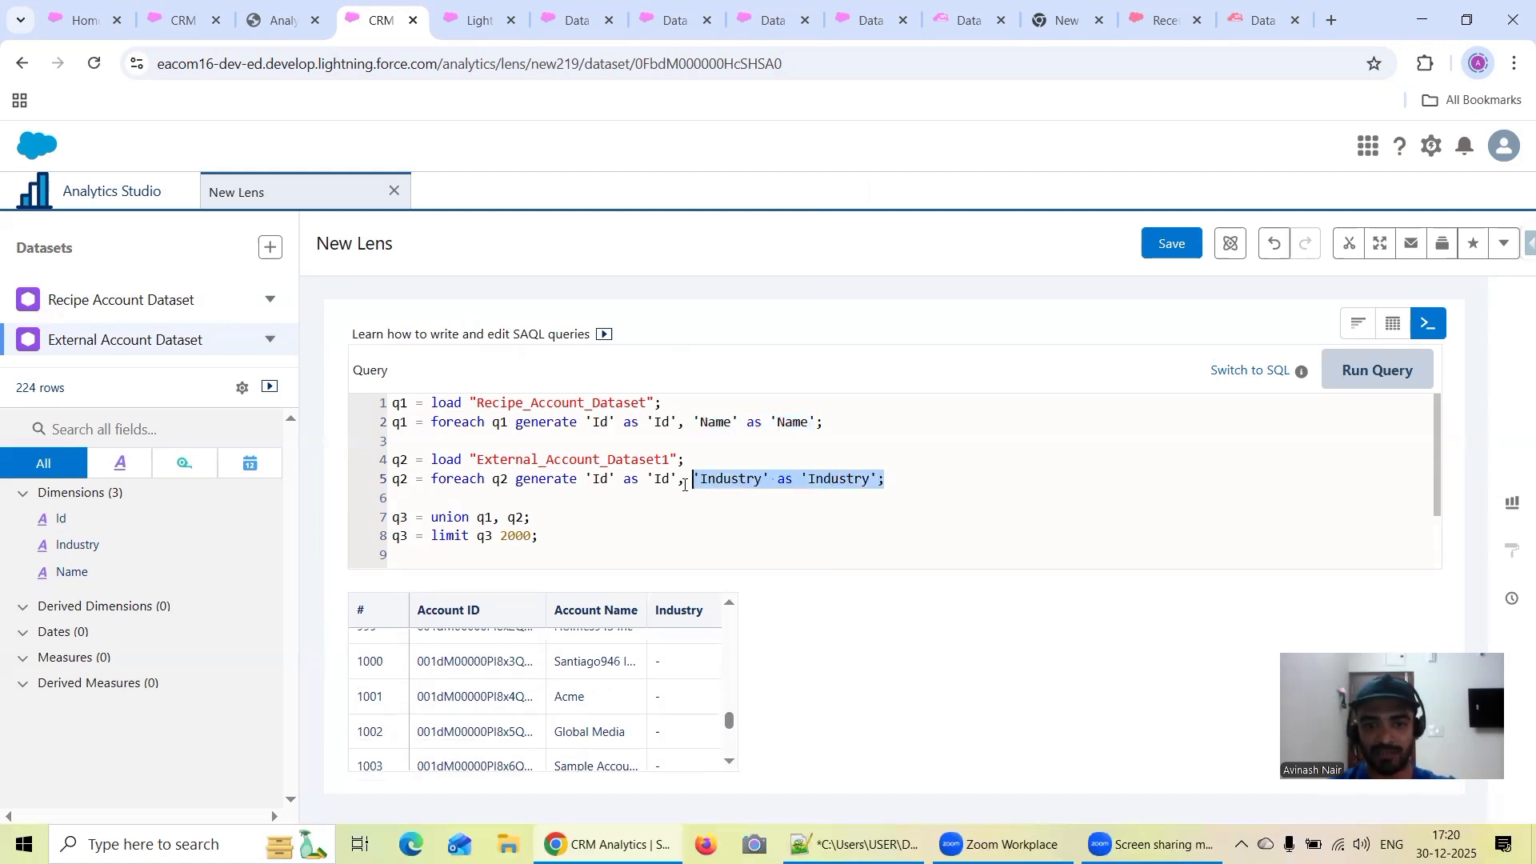
pyautogui.hotkey('ctrl', 'v')
pyautogui.click(1348, 383)
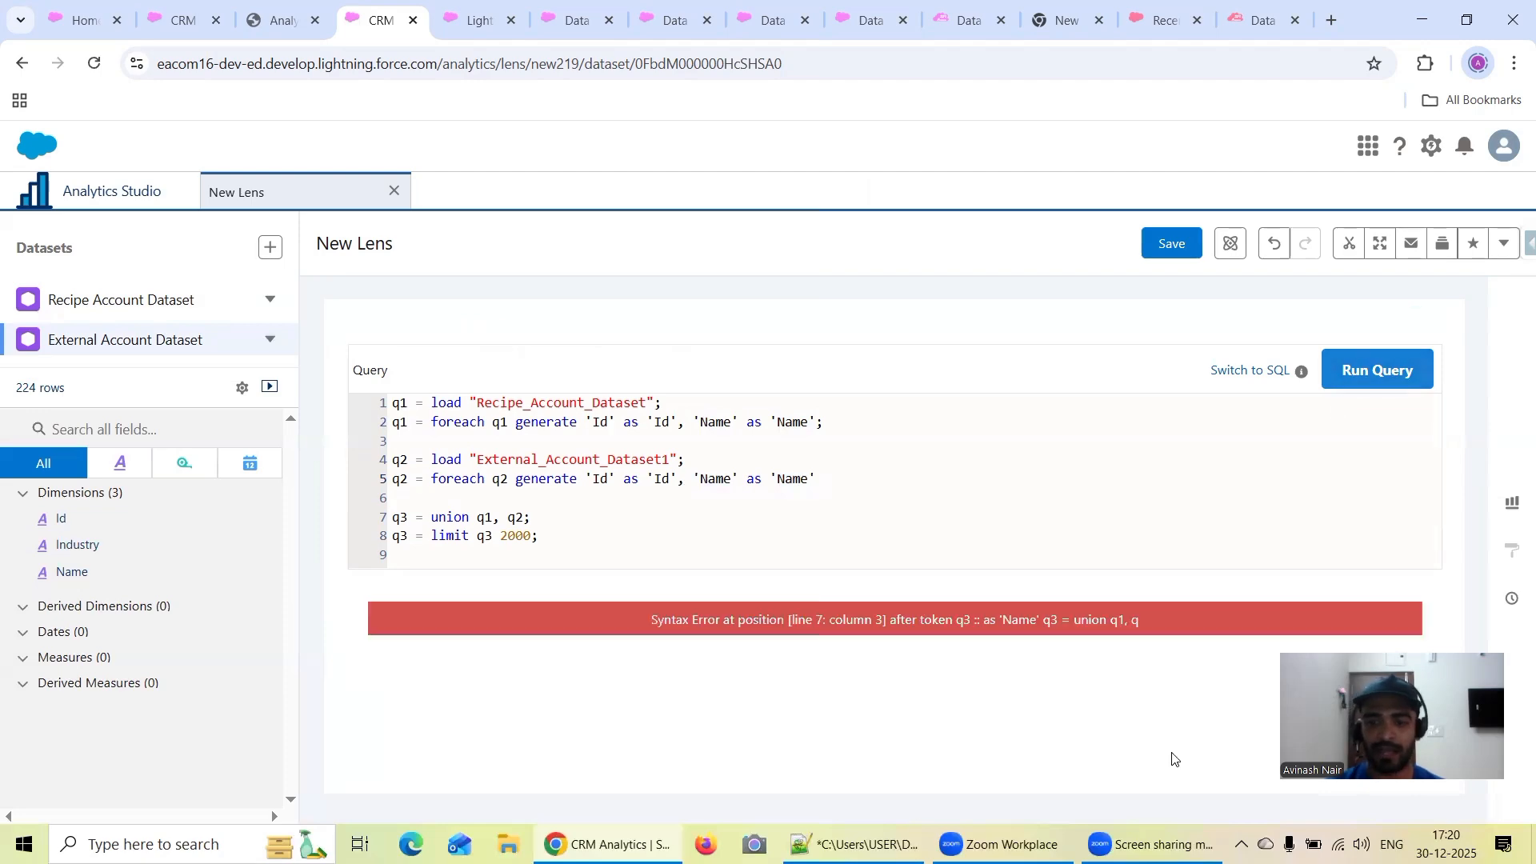
# Read the union definition in the Notepad++ notes, return to the lens, end the q2 foreach line with a semicolon and run the query
pyautogui.click(851, 839)
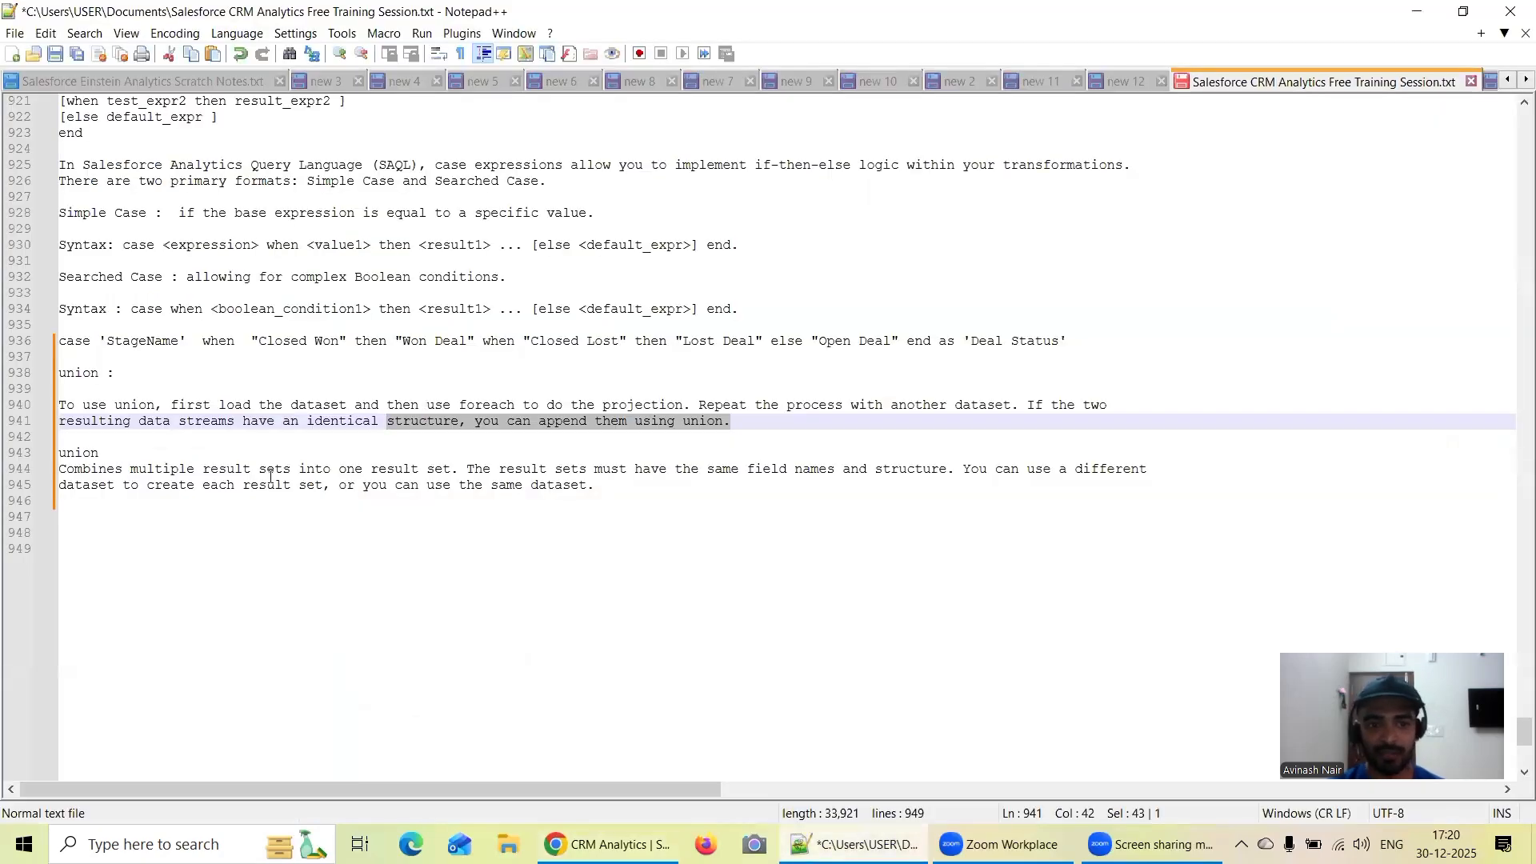
pyautogui.moveTo(411, 472); pyautogui.dragTo(373, 473)
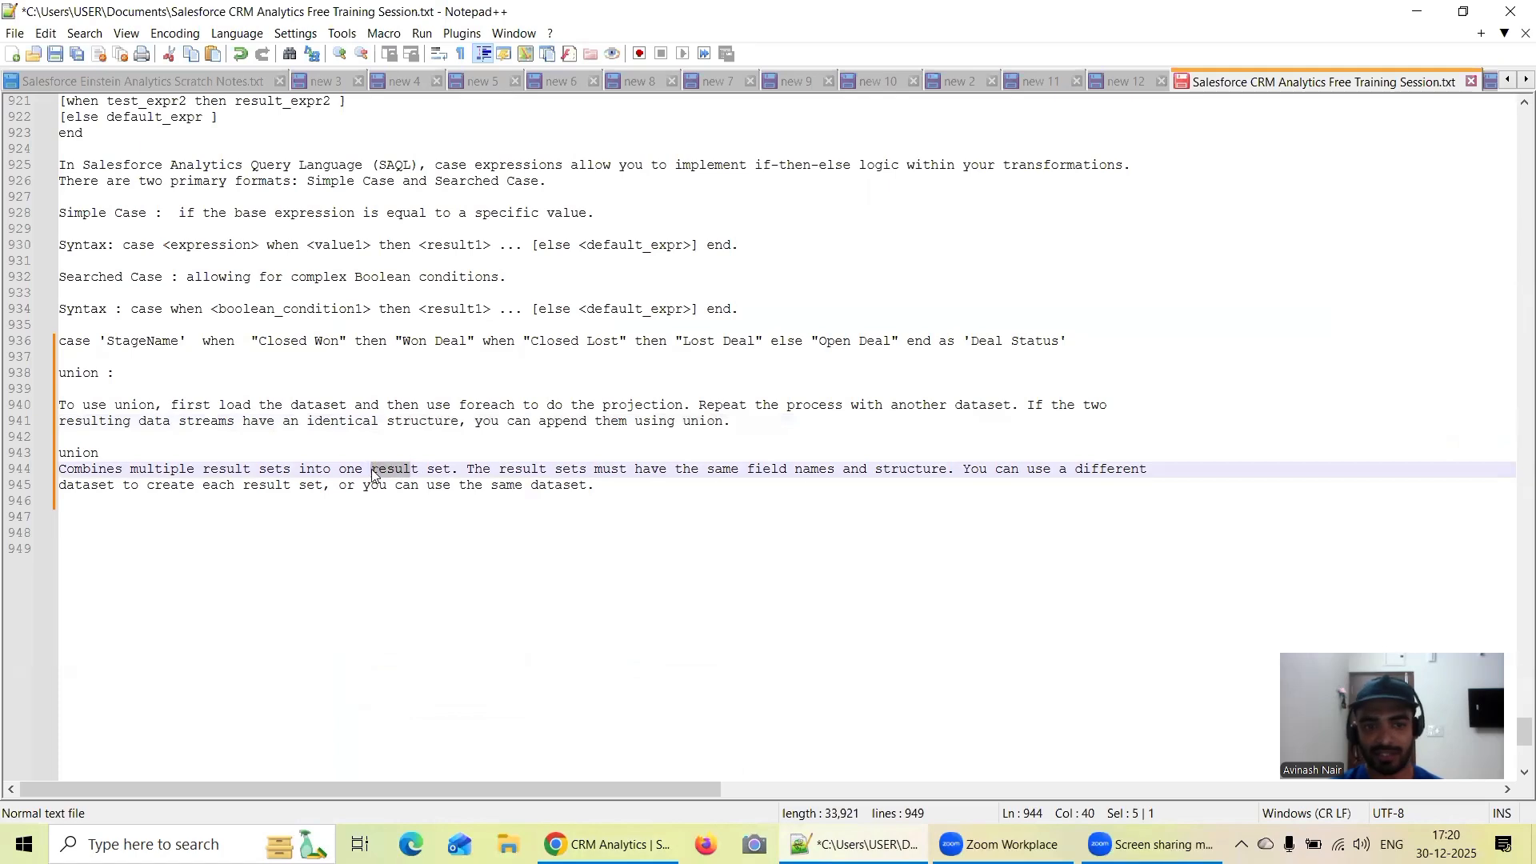
pyautogui.click(926, 478)
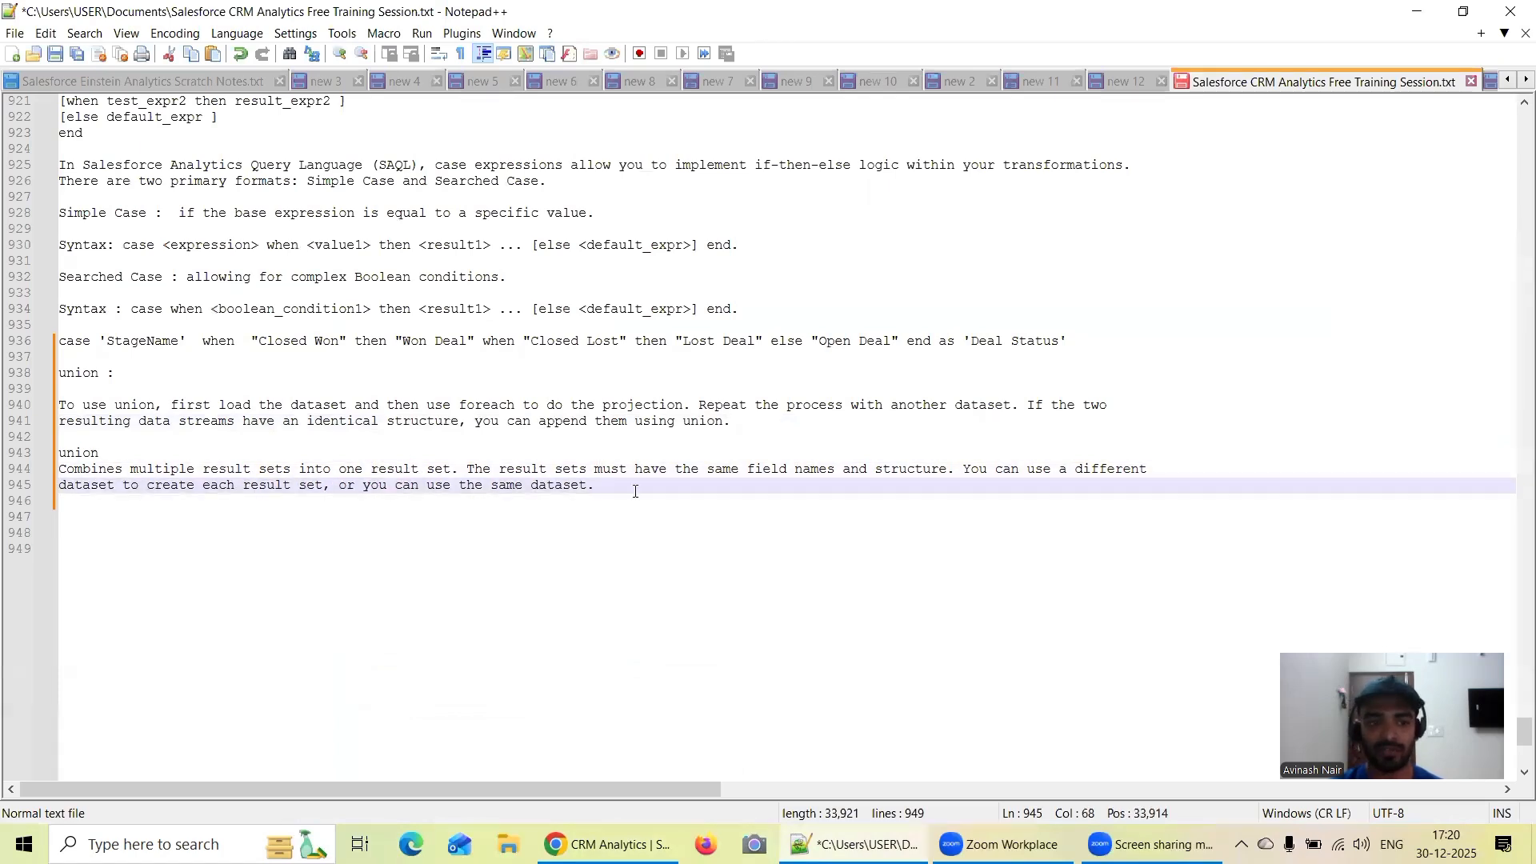
pyautogui.click(1416, 11)
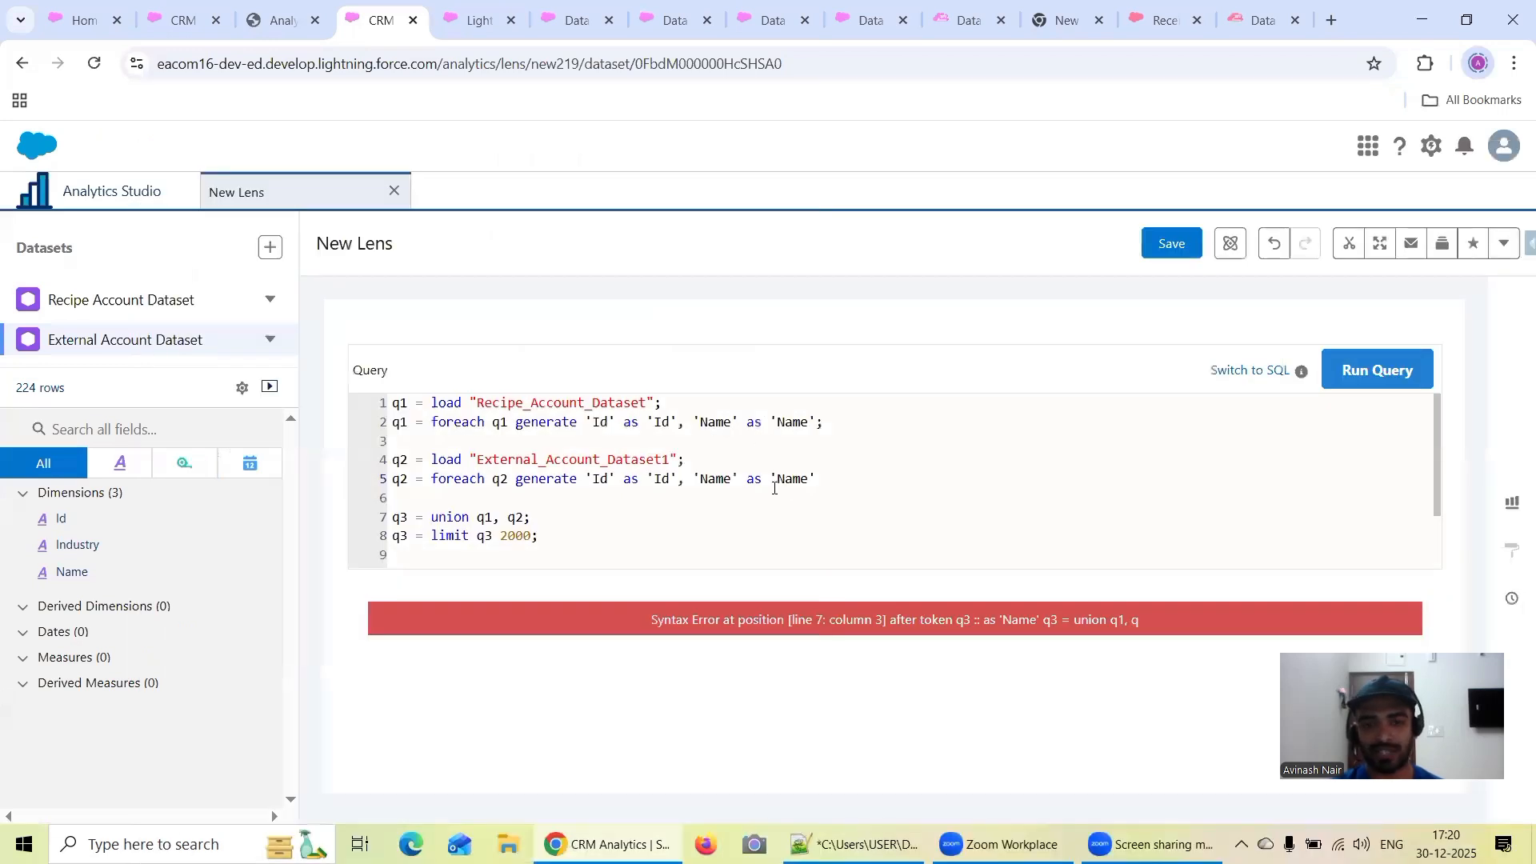
pyautogui.click(827, 482)
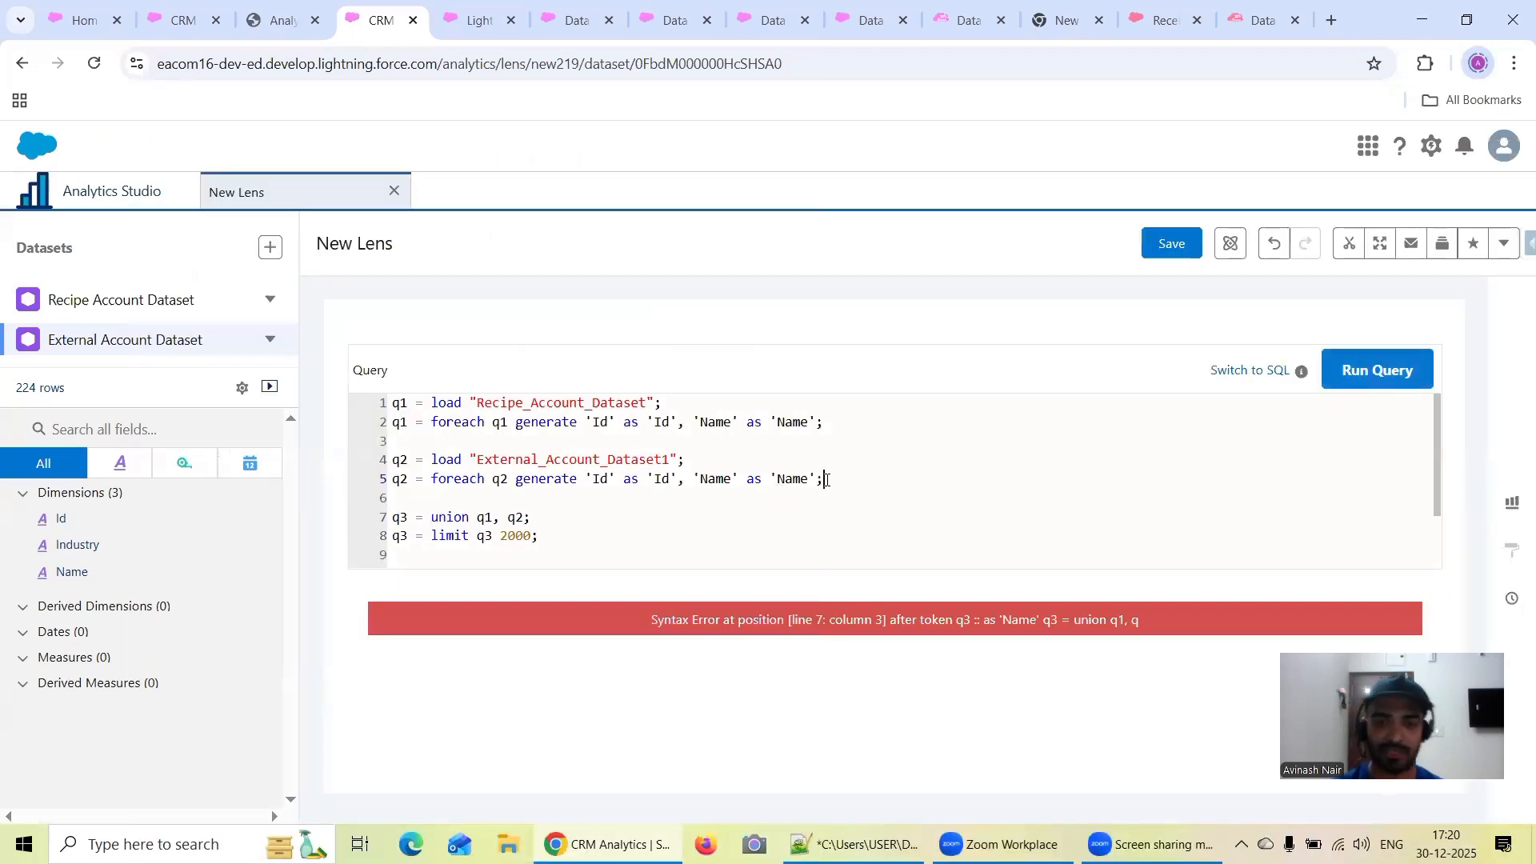
pyautogui.click(1354, 386)
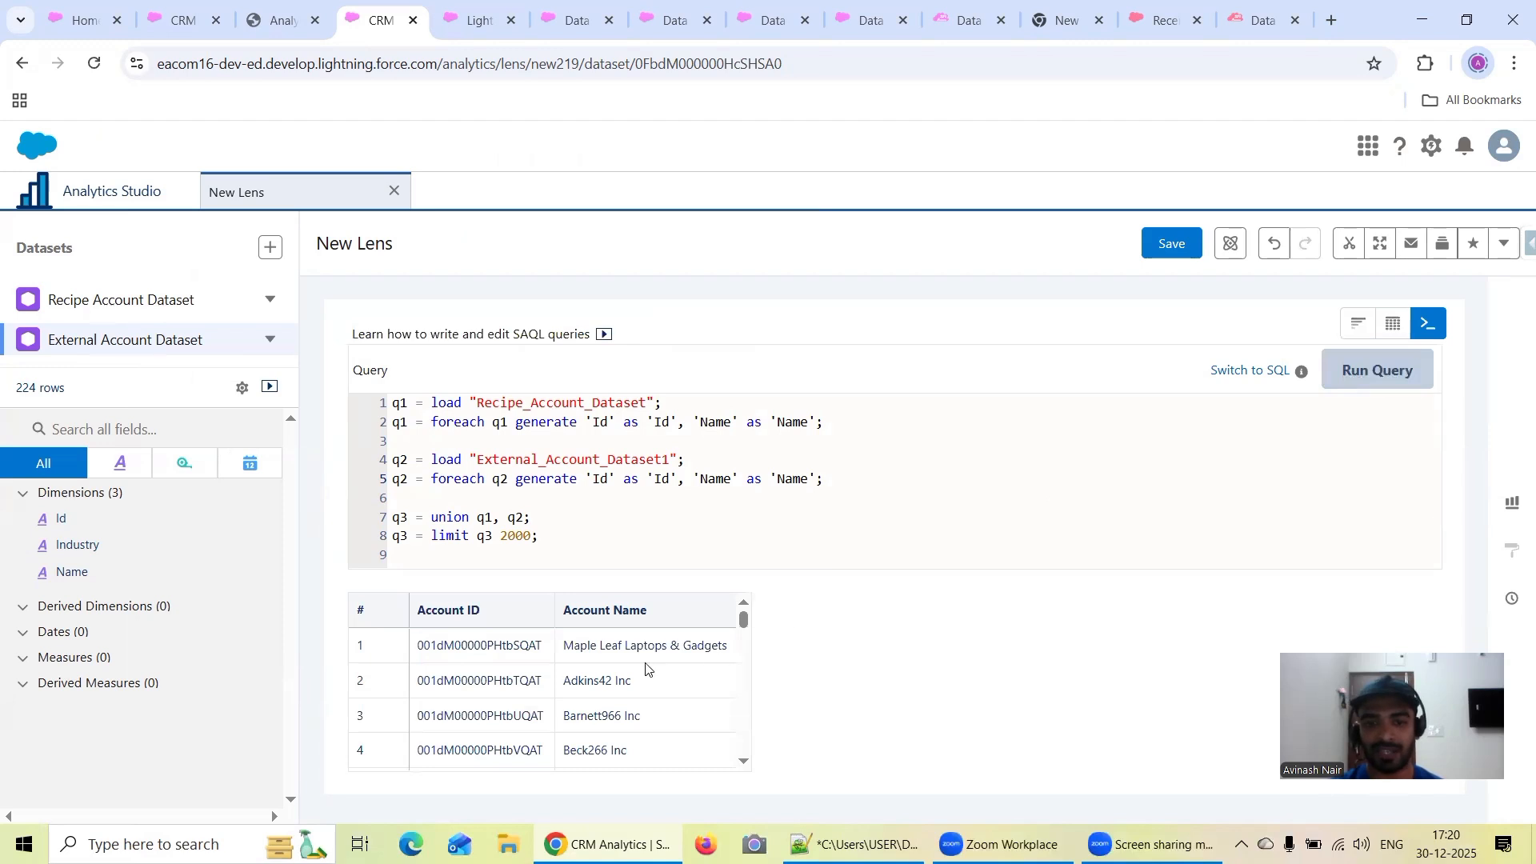
# Save the lens as Simple Union SAQL in the Recipe Dataset app
pyautogui.click(1167, 247)
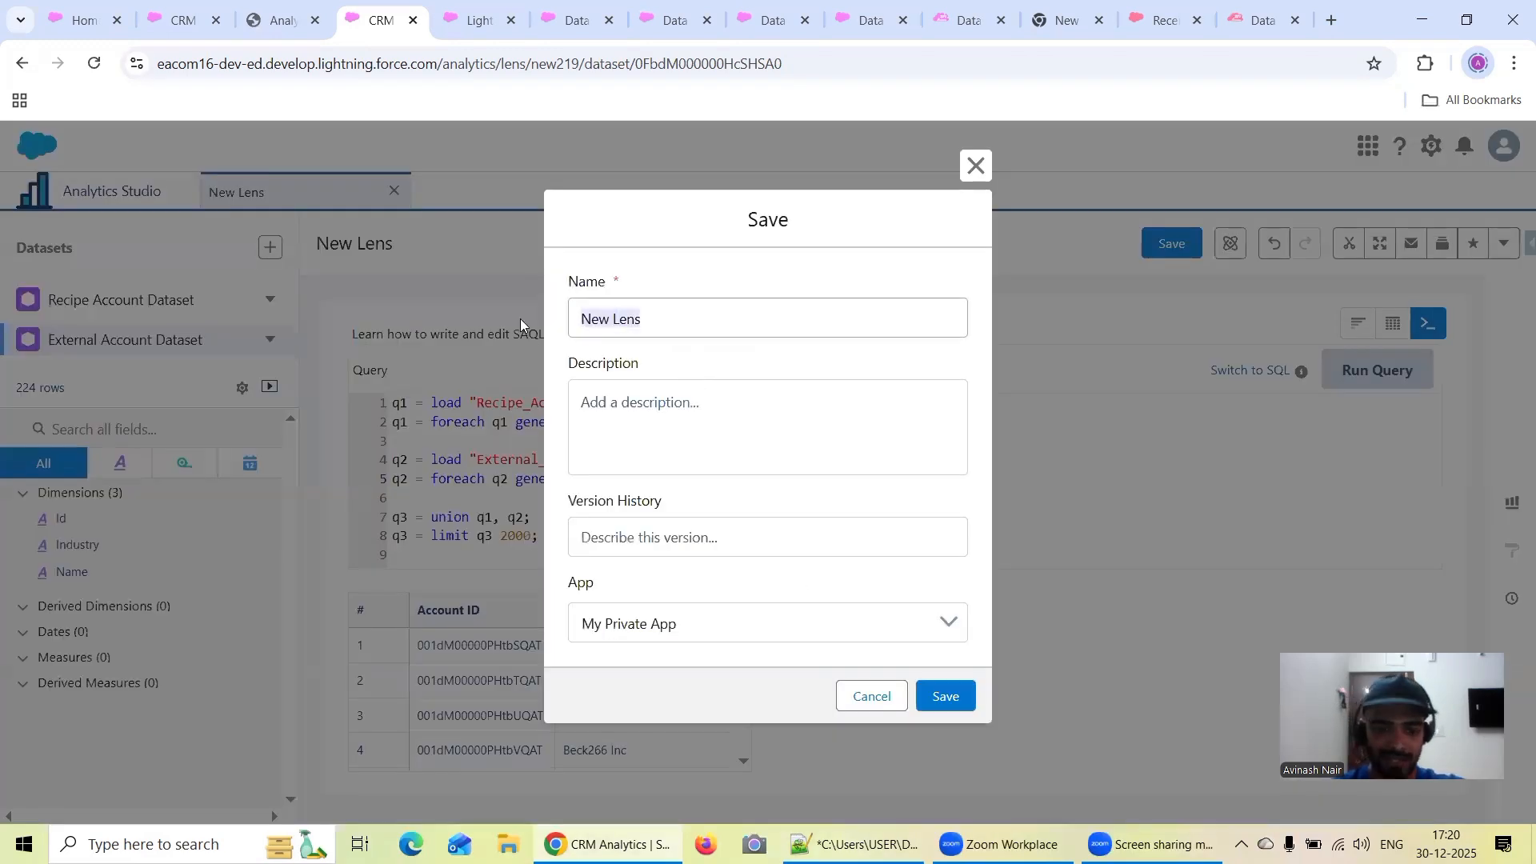
pyautogui.write('Simple Uni')
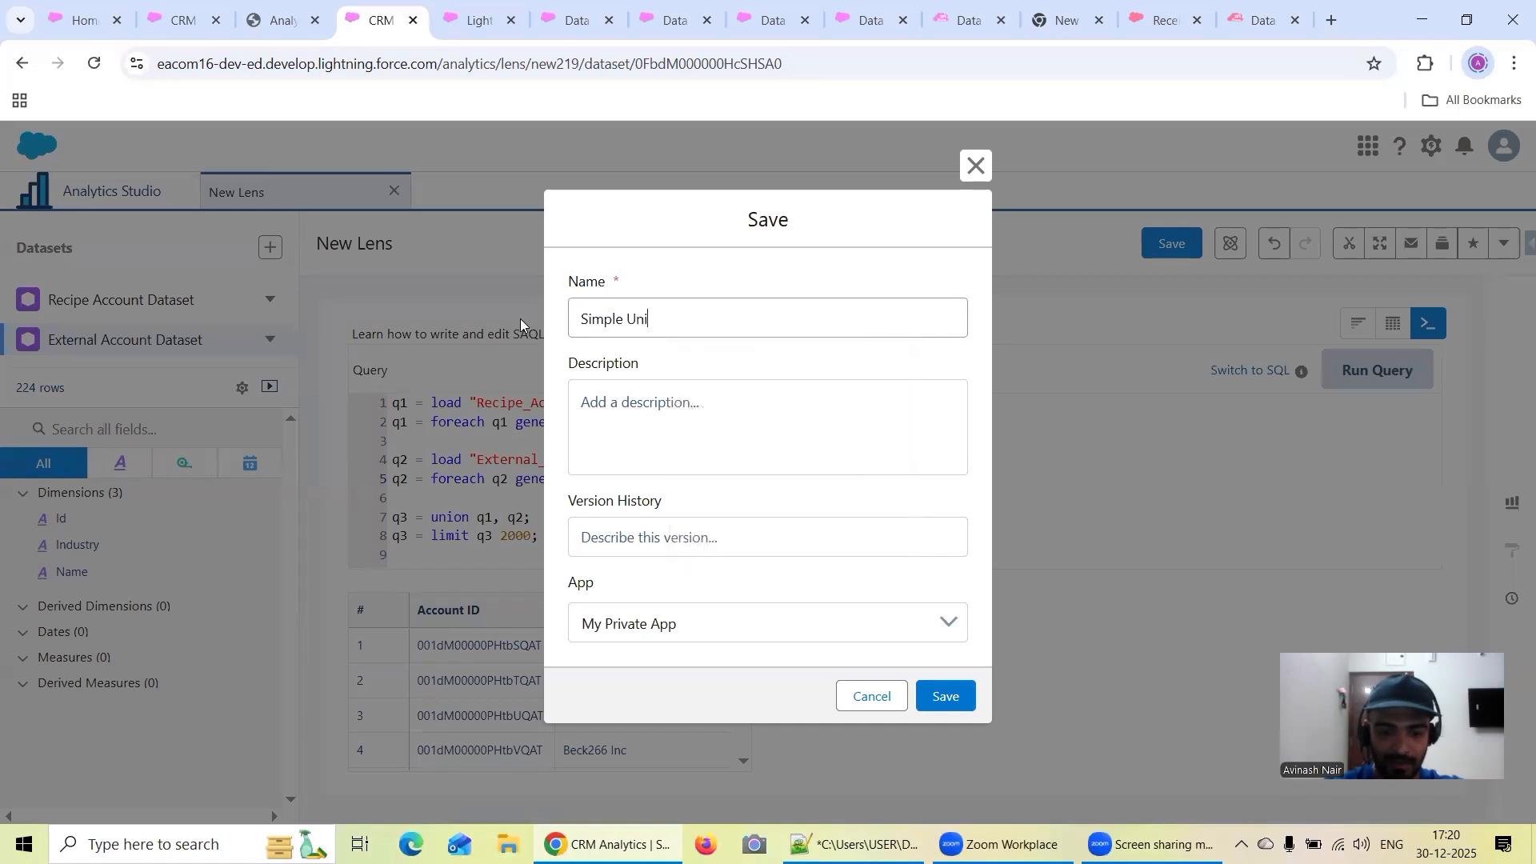
pyautogui.write('on SAQL')
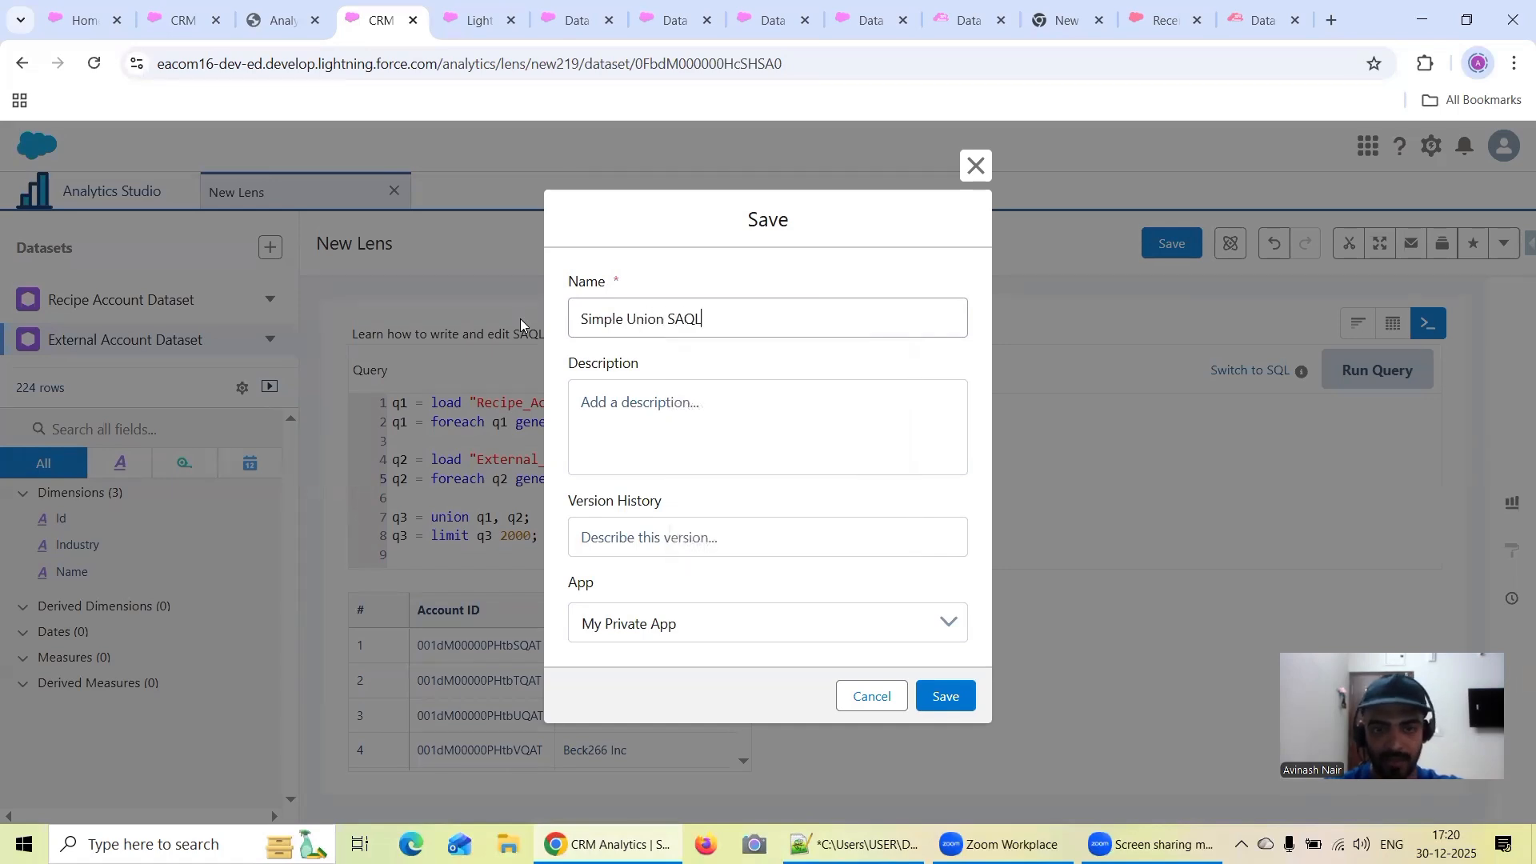
pyautogui.click(765, 622)
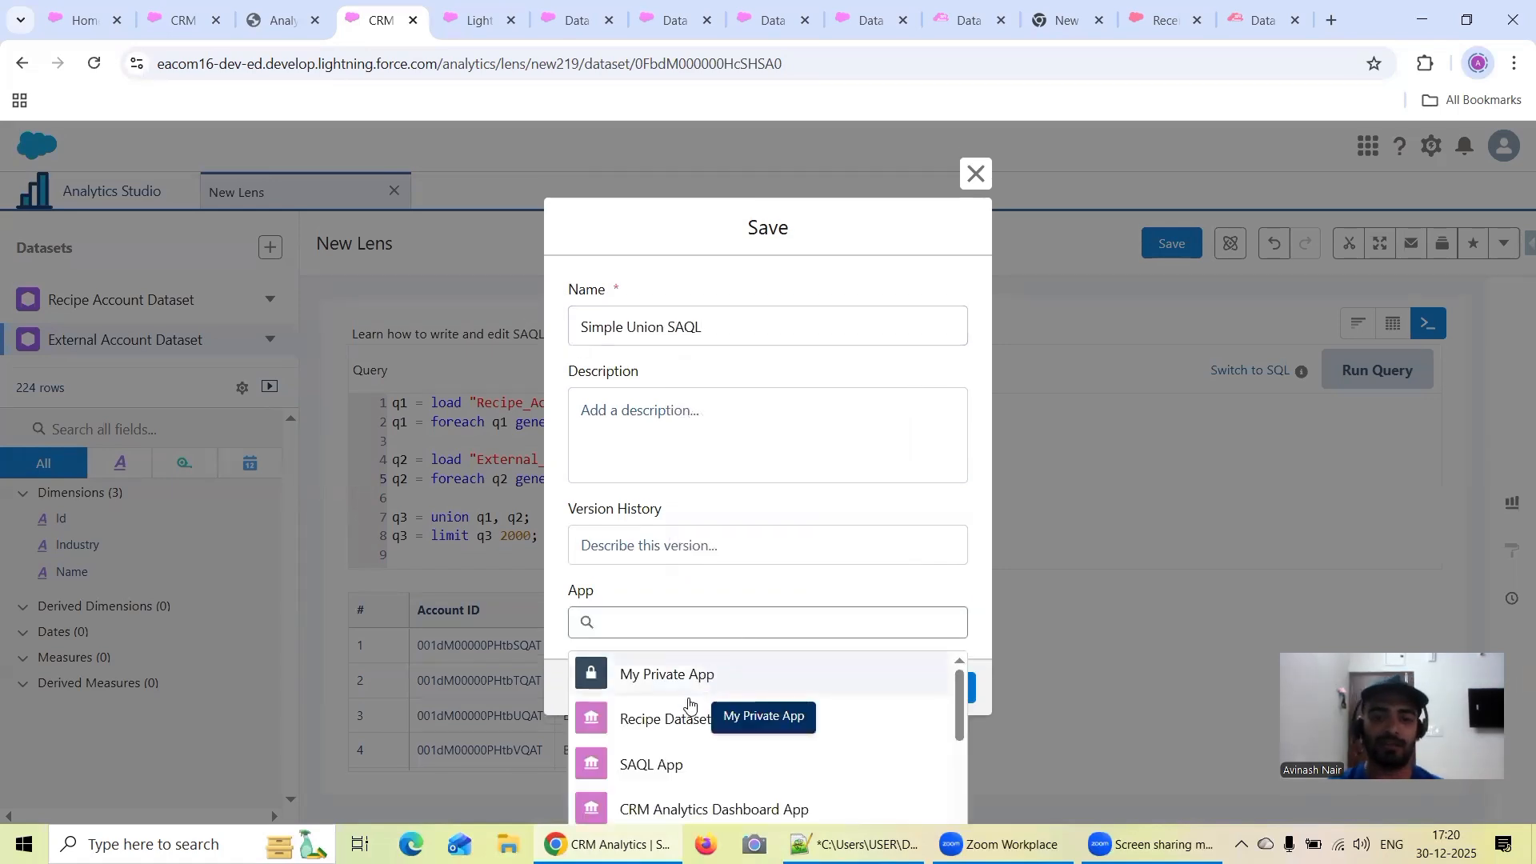
pyautogui.click(680, 718)
pyautogui.click(944, 696)
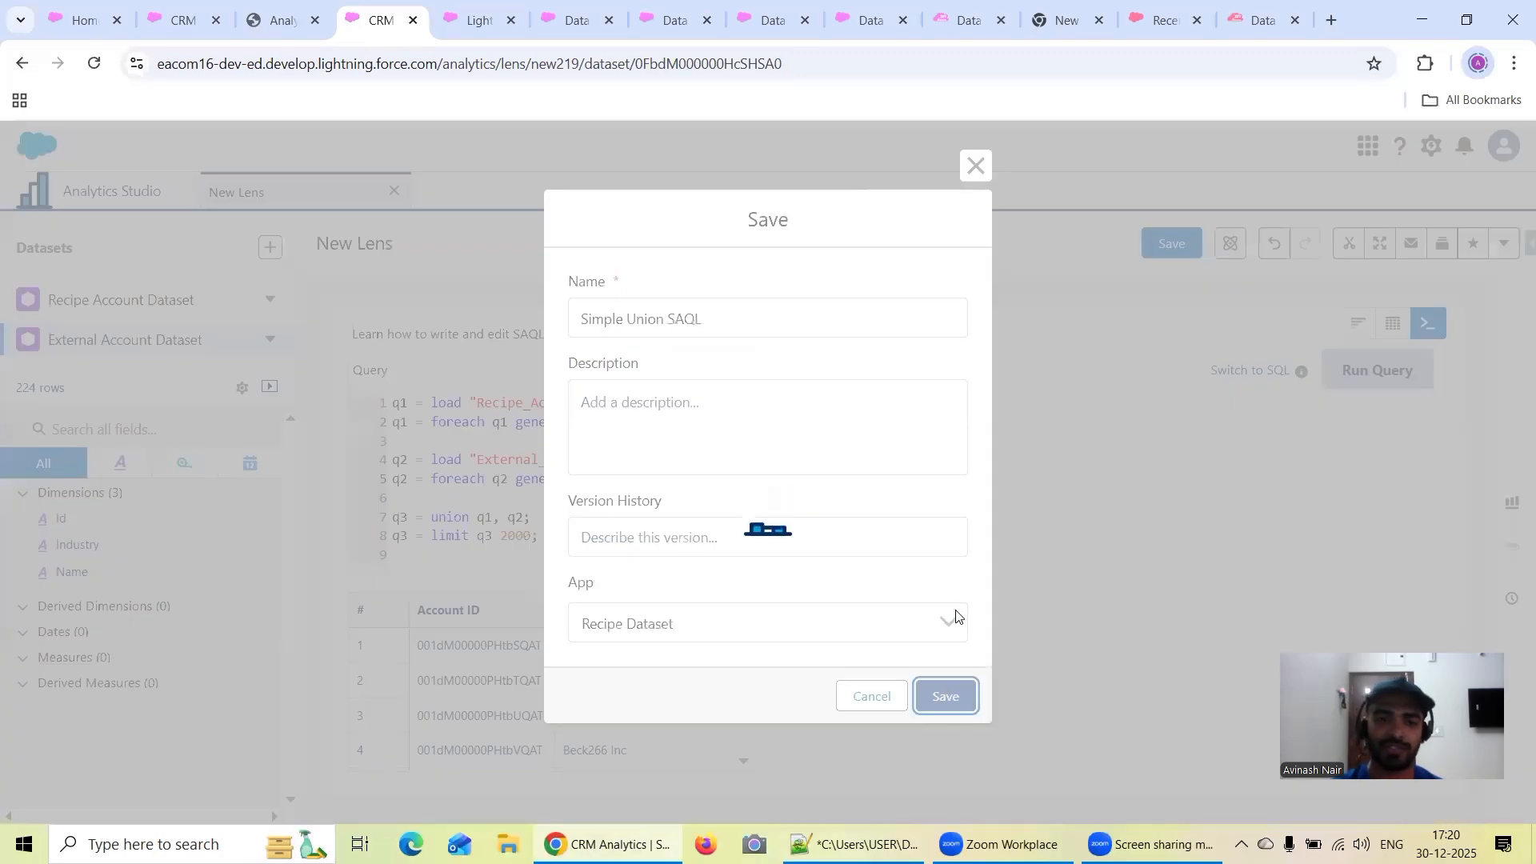